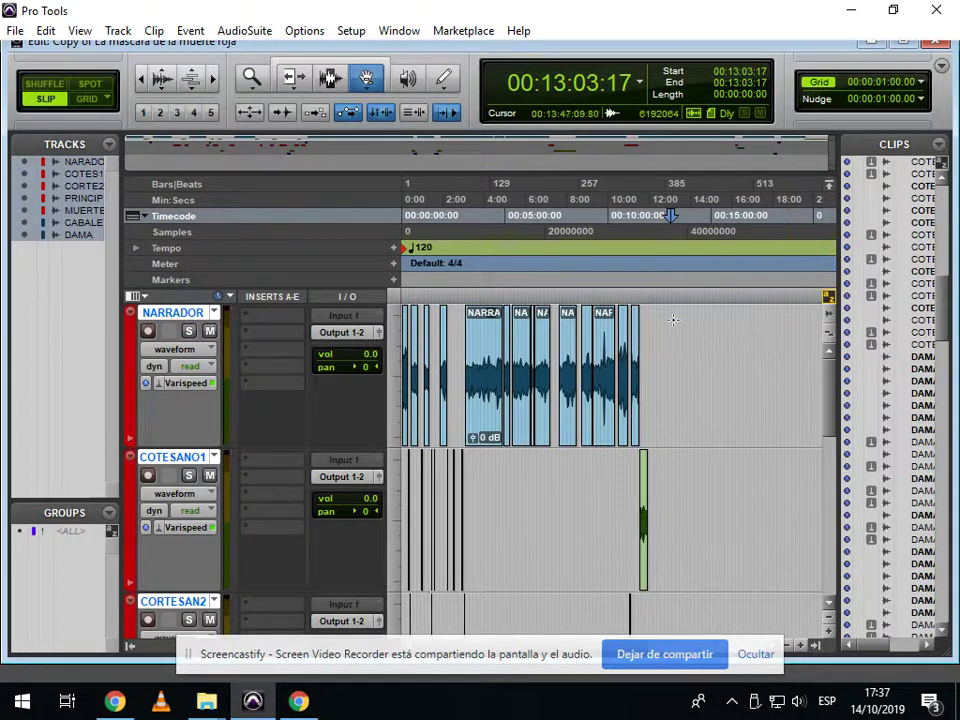
- Reduce all tracks to a small height and select the clips across every track with the Object Grabber
click(366, 79)
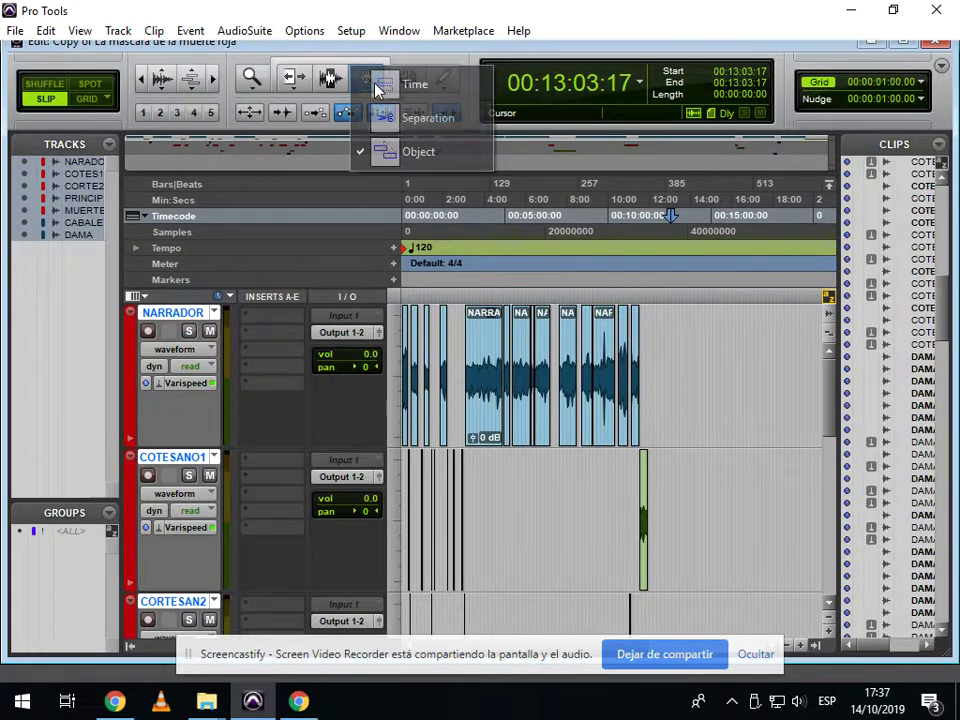
click(386, 156)
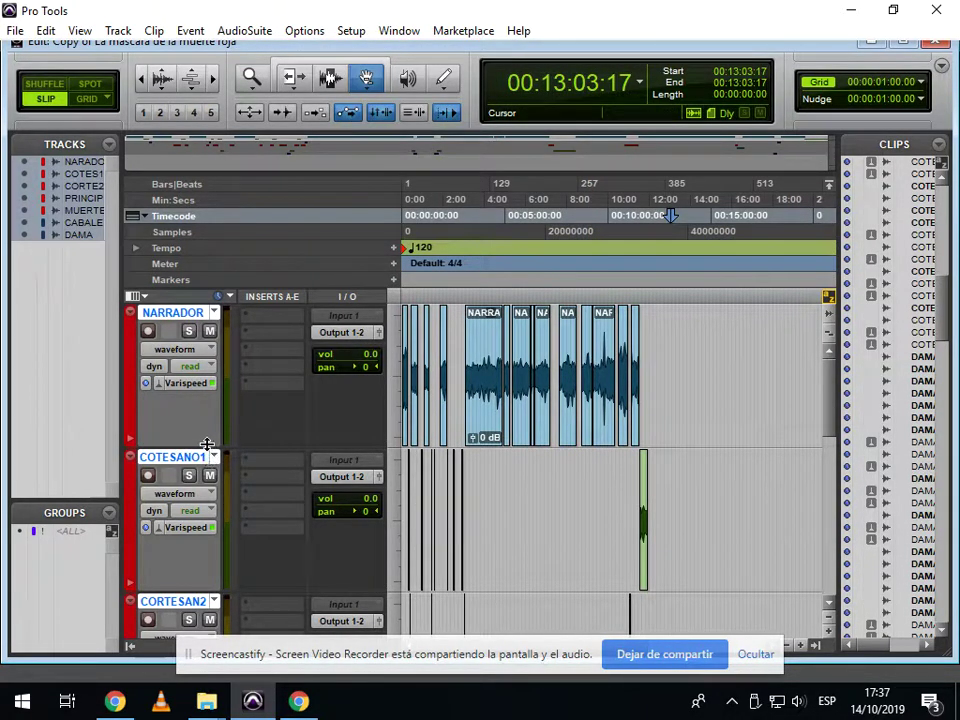
drag(199, 445, 203, 340)
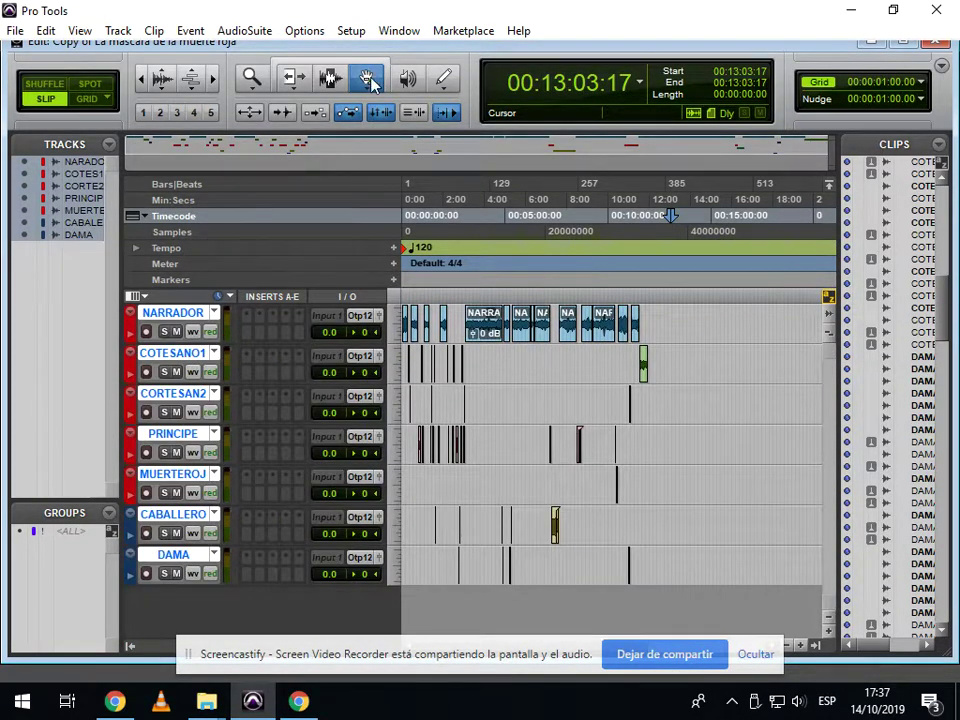
drag(732, 319, 263, 611)
drag(747, 305, 283, 626)
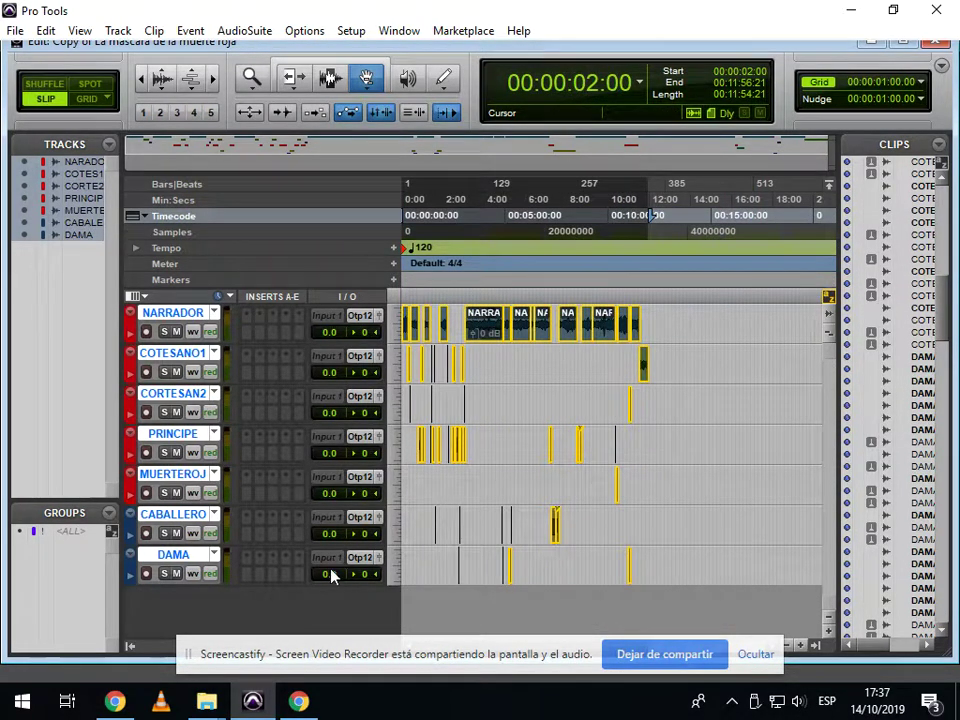
click(907, 43)
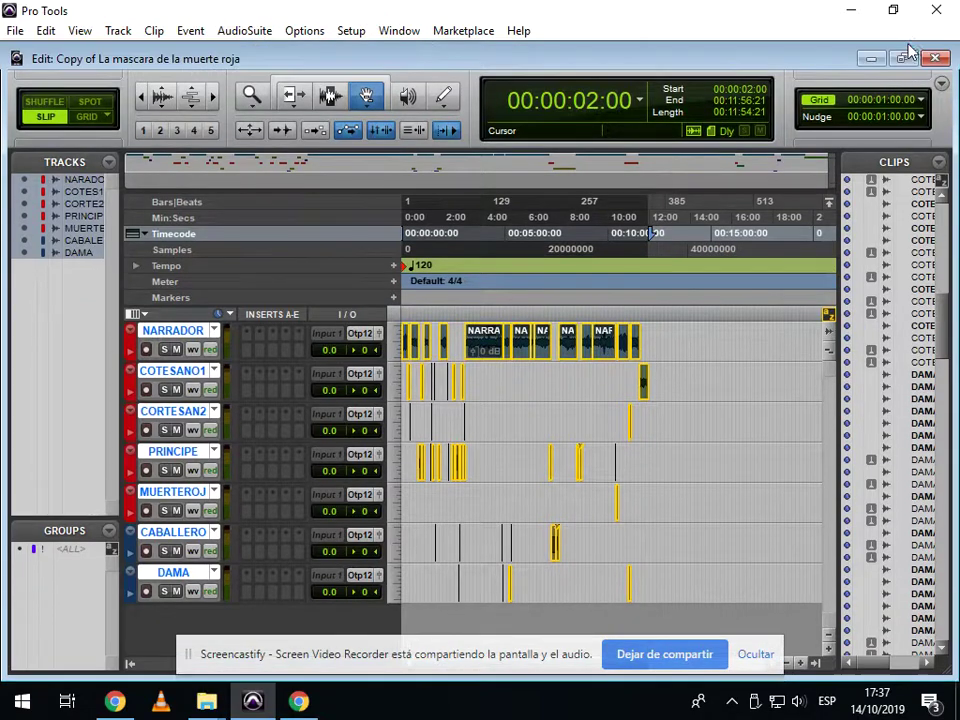
- Open the AudioSuite Normalize processor for the selected clips
click(244, 31)
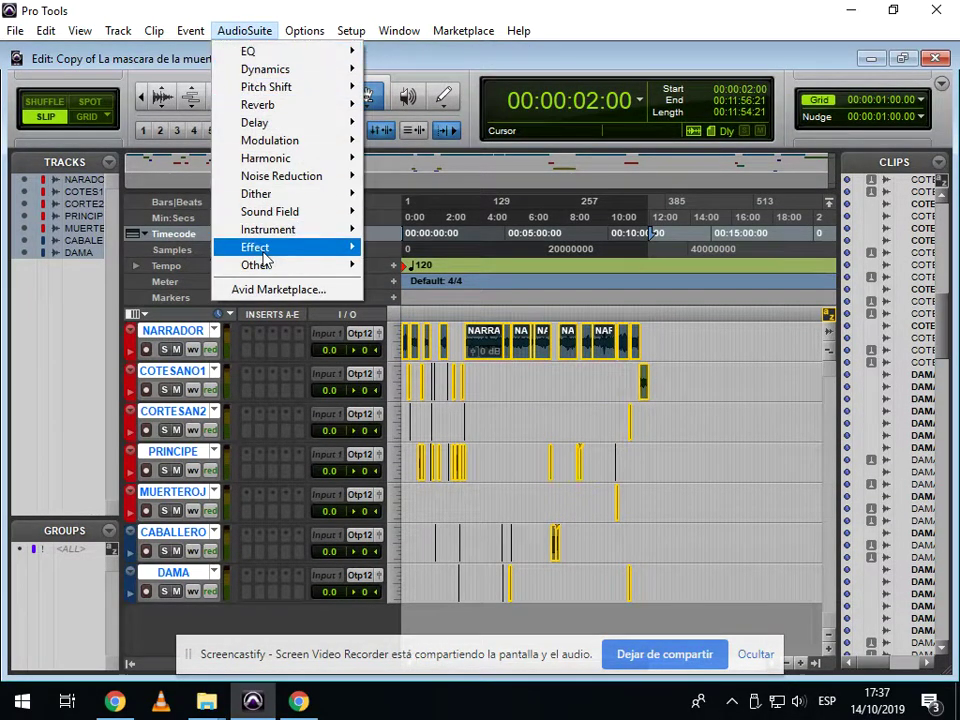
mouse_move(262, 268)
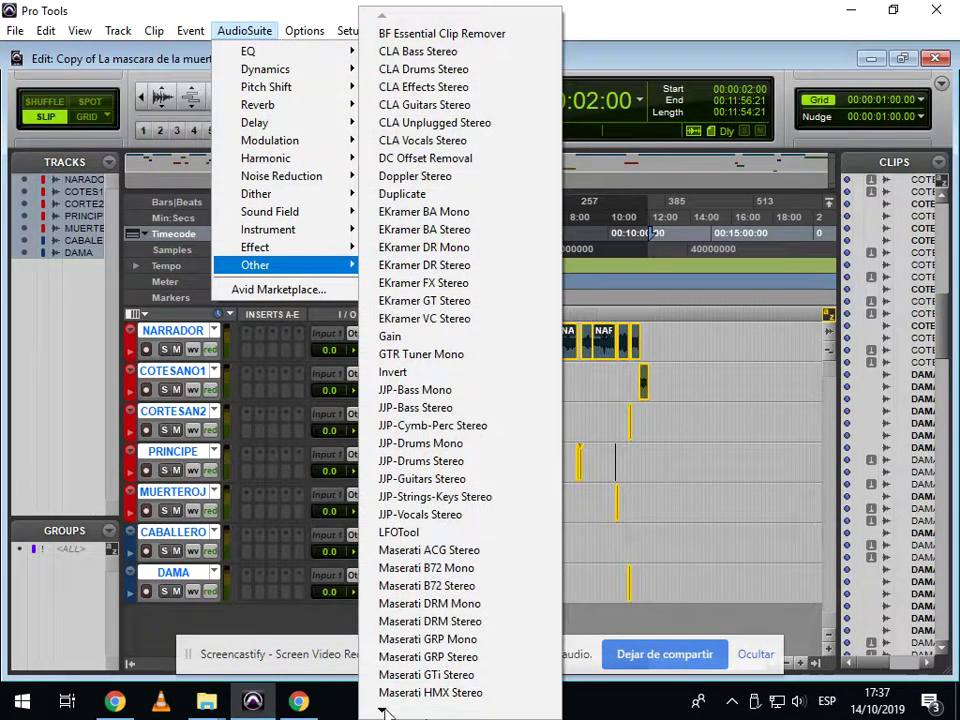
click(410, 657)
drag(361, 19, 451, 140)
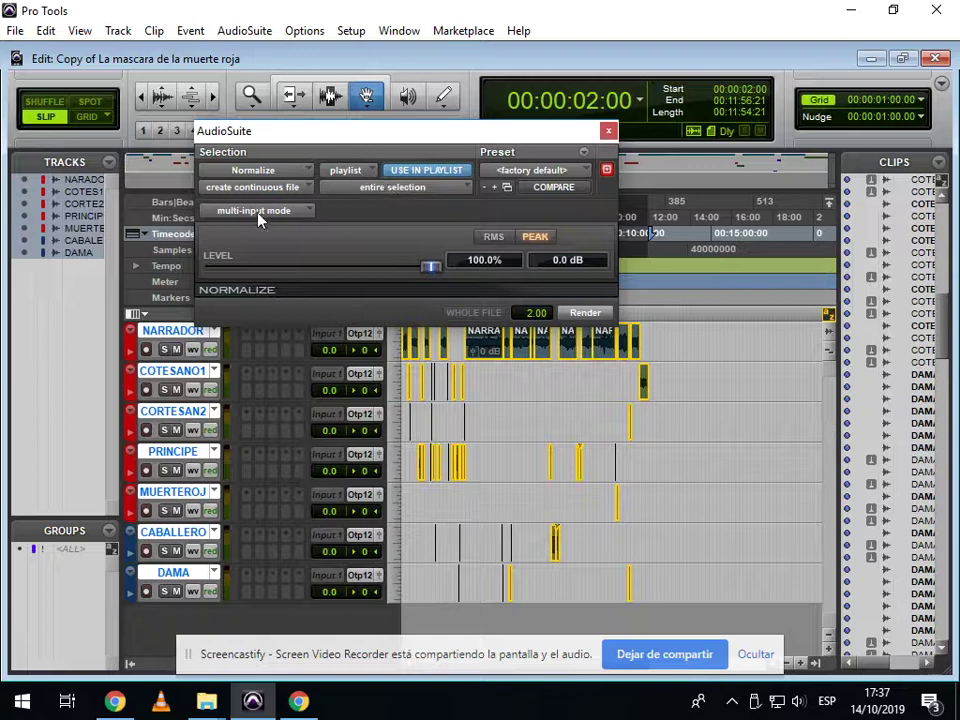
- Configure Normalize to process clip by clip and create individual files
click(390, 190)
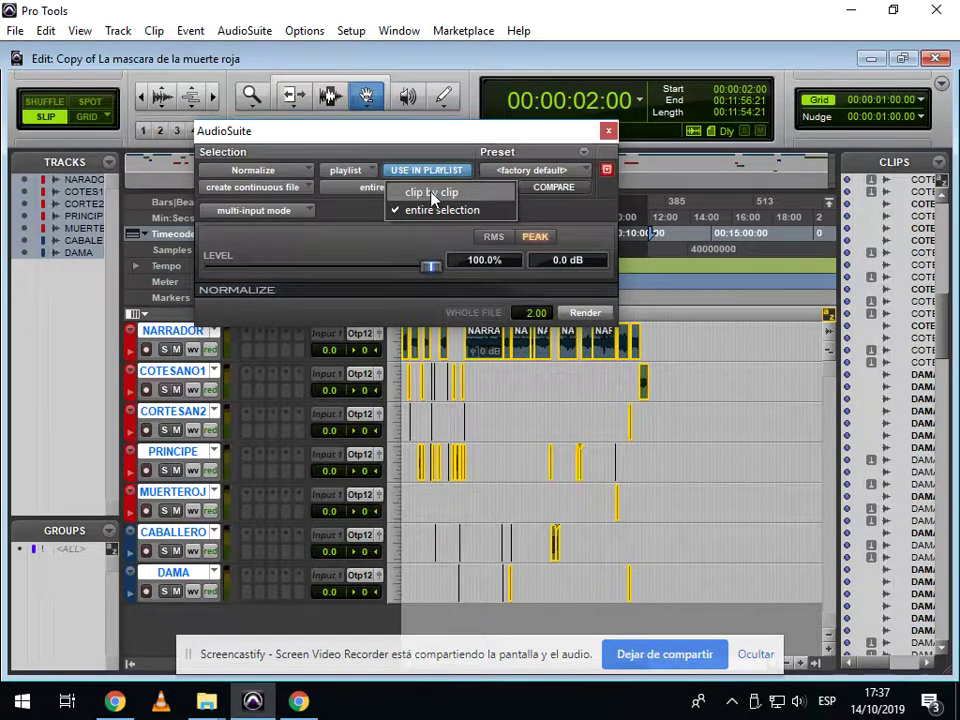
click(431, 193)
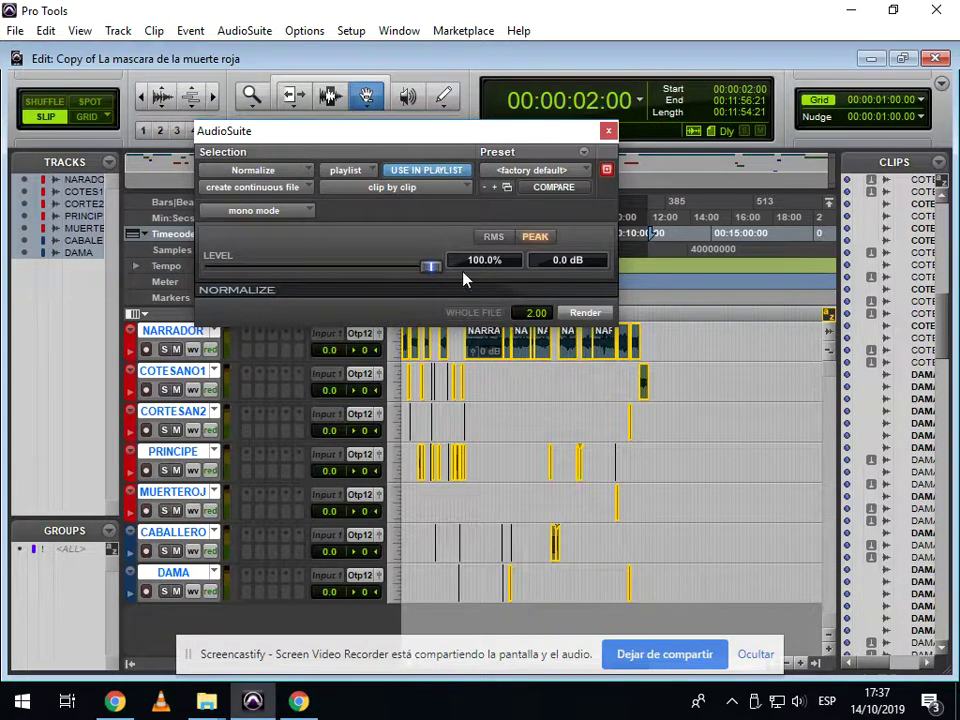
click(254, 190)
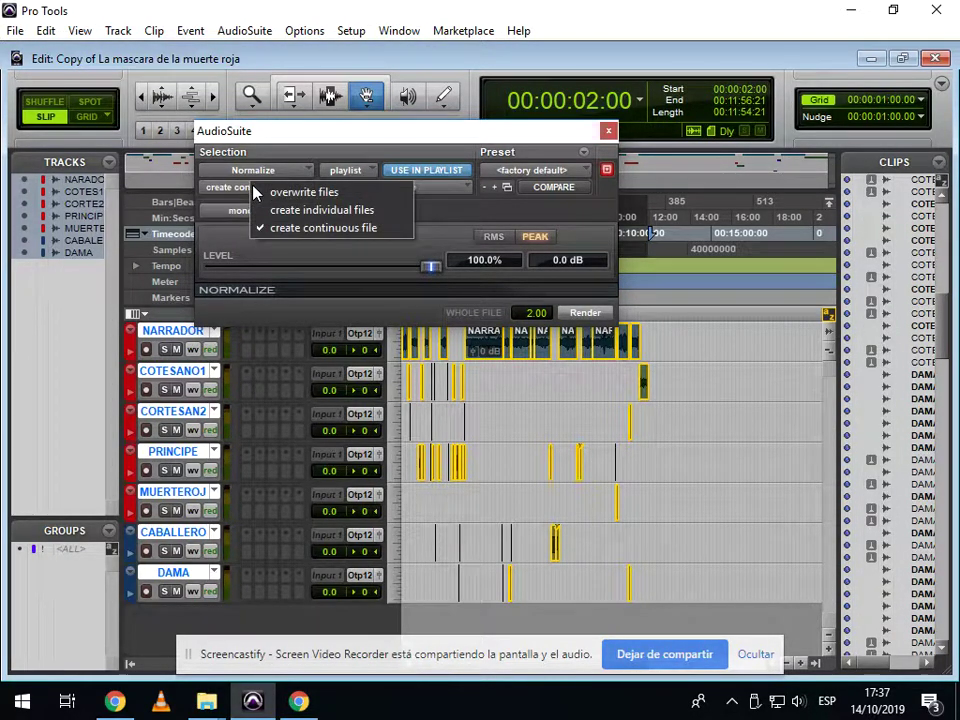
click(308, 219)
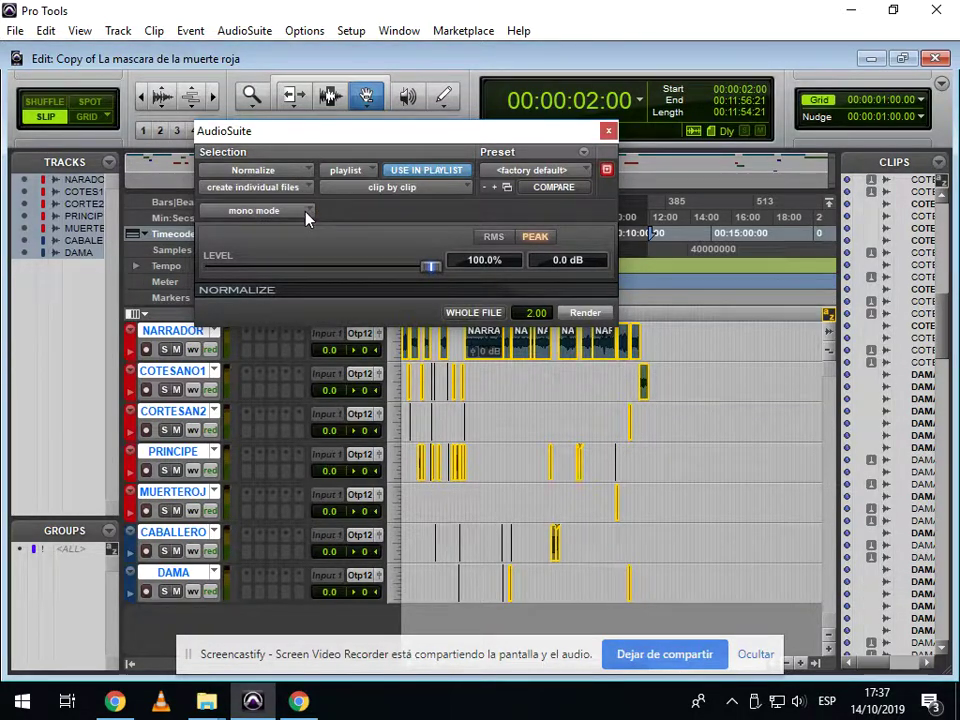
drag(494, 140, 523, 113)
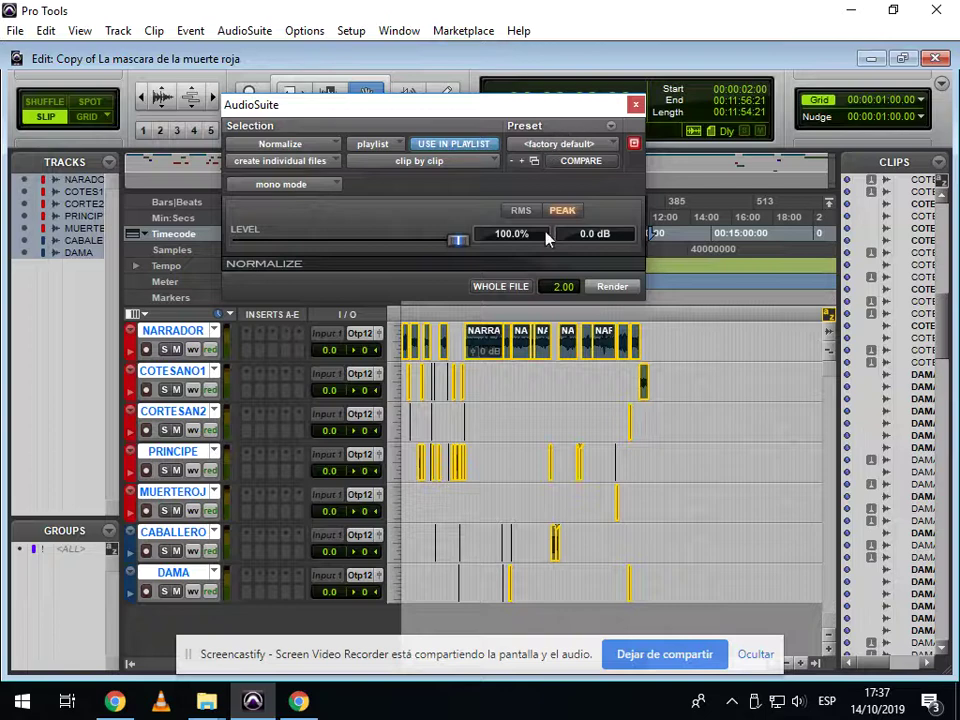
- Set the peak Normalize level to -3 dB, render the selected clips, and close the processor
click(618, 234)
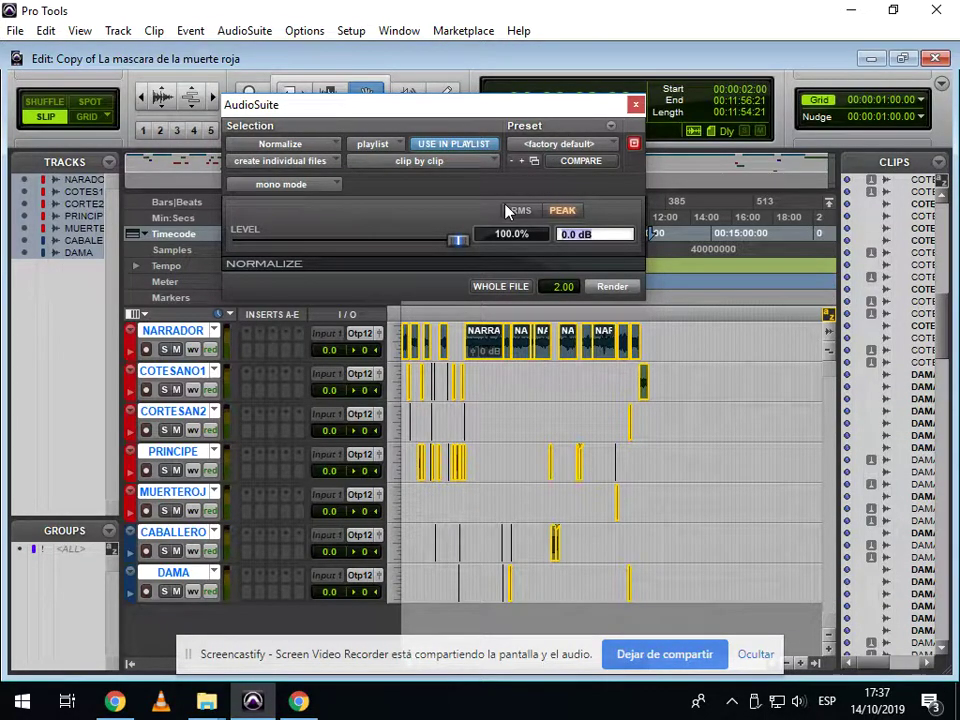
text(-3)
key(Return)
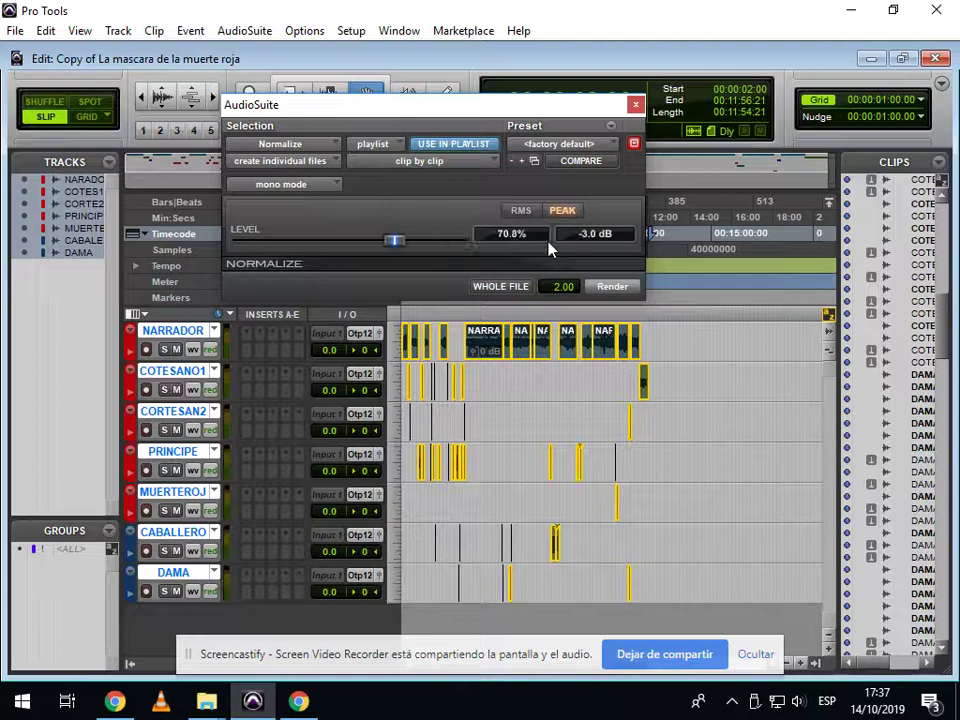
click(480, 286)
click(484, 285)
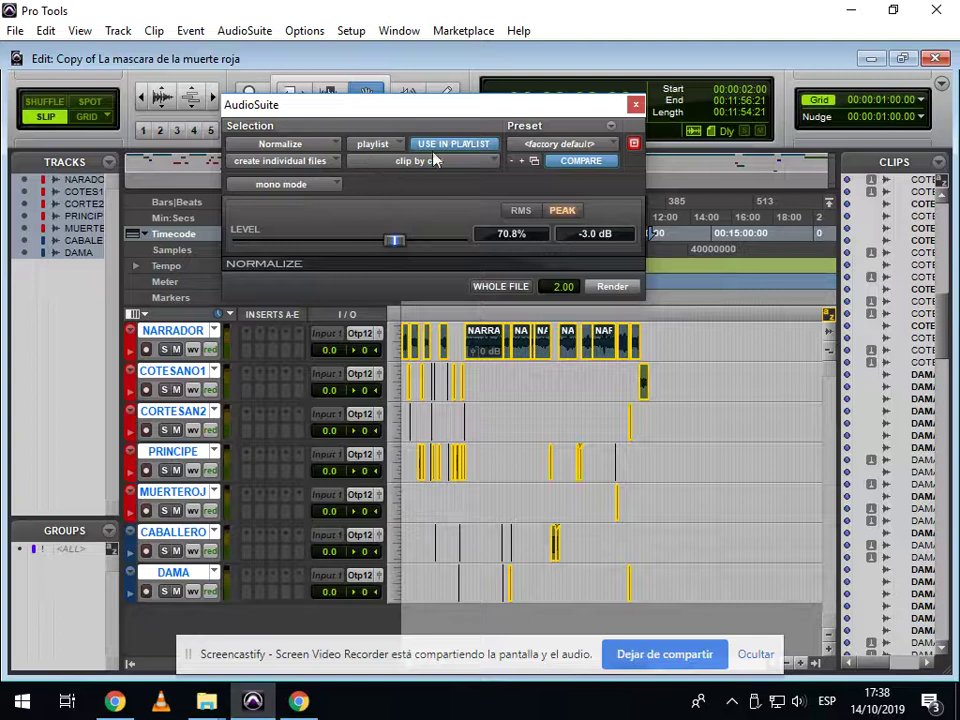
click(608, 288)
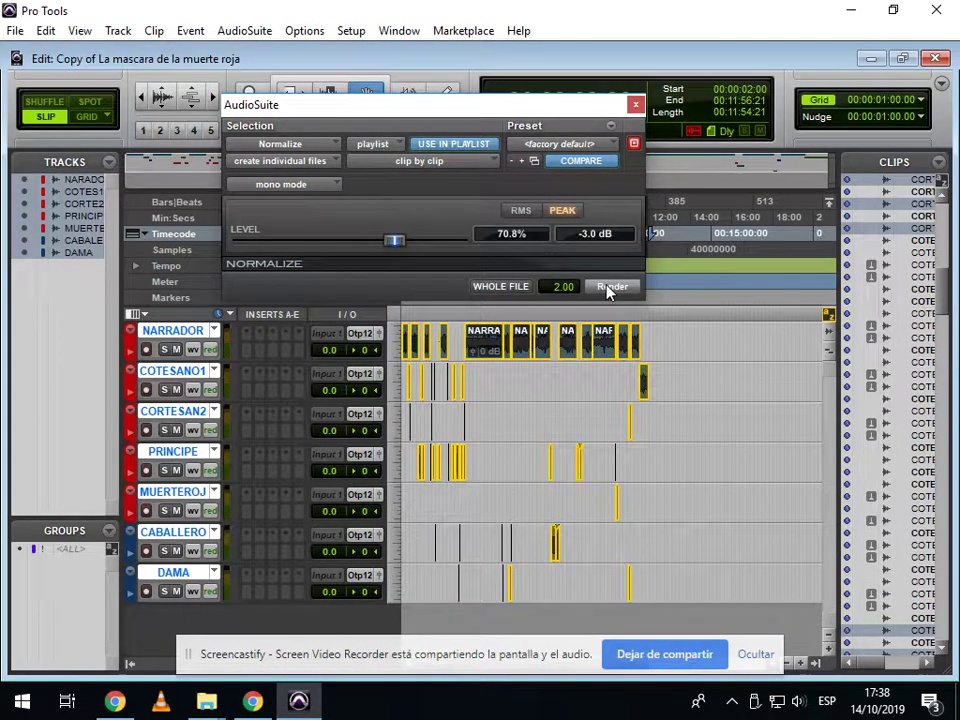
click(635, 104)
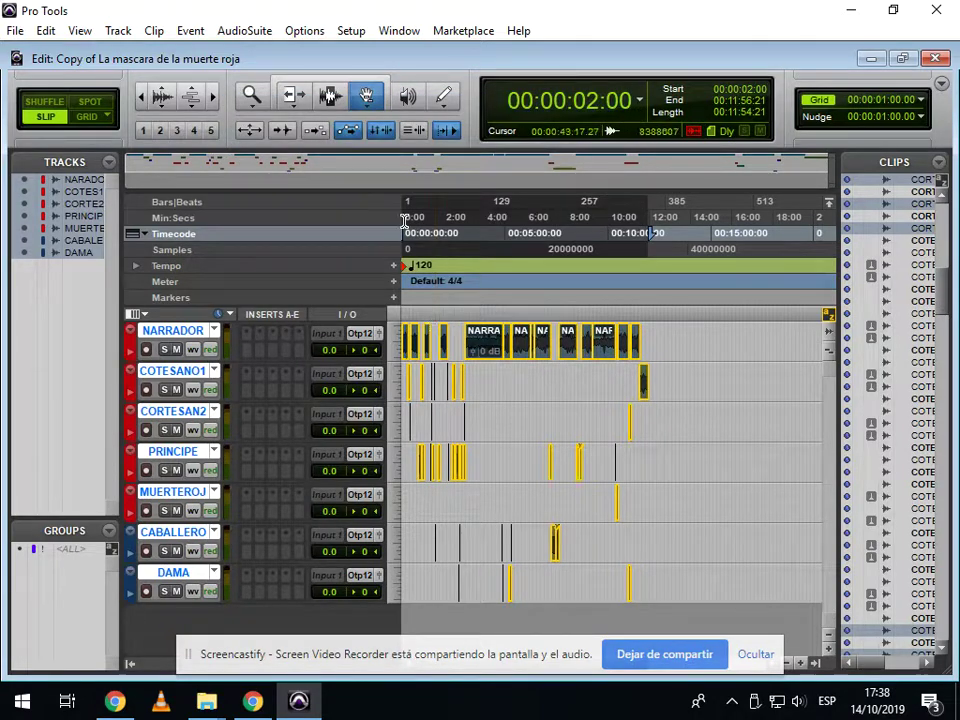
- Activate the Selector tool, return to the session start, and enlarge the NARRADOR track's height
click(329, 95)
click(431, 345)
key(Return)
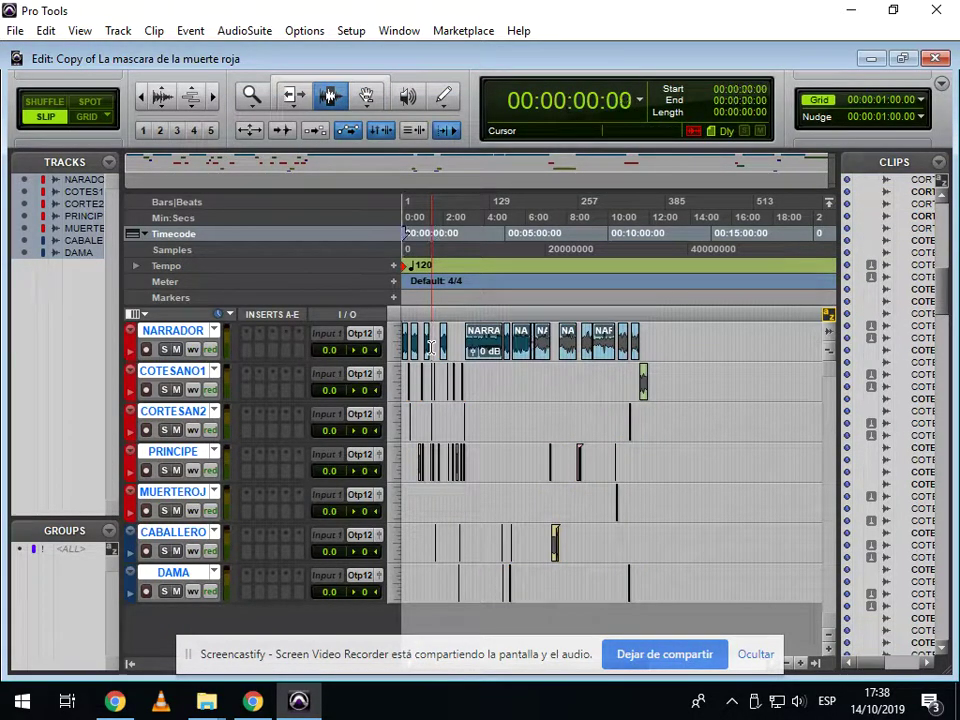
key(ctrl+bracketright)
key(ctrl+bracketright)
key(ctrl+bracketright)
key(ctrl+bracketright)
key(ctrl+bracketright)
key(ctrl+bracketleft)
key(ctrl+bracketleft)
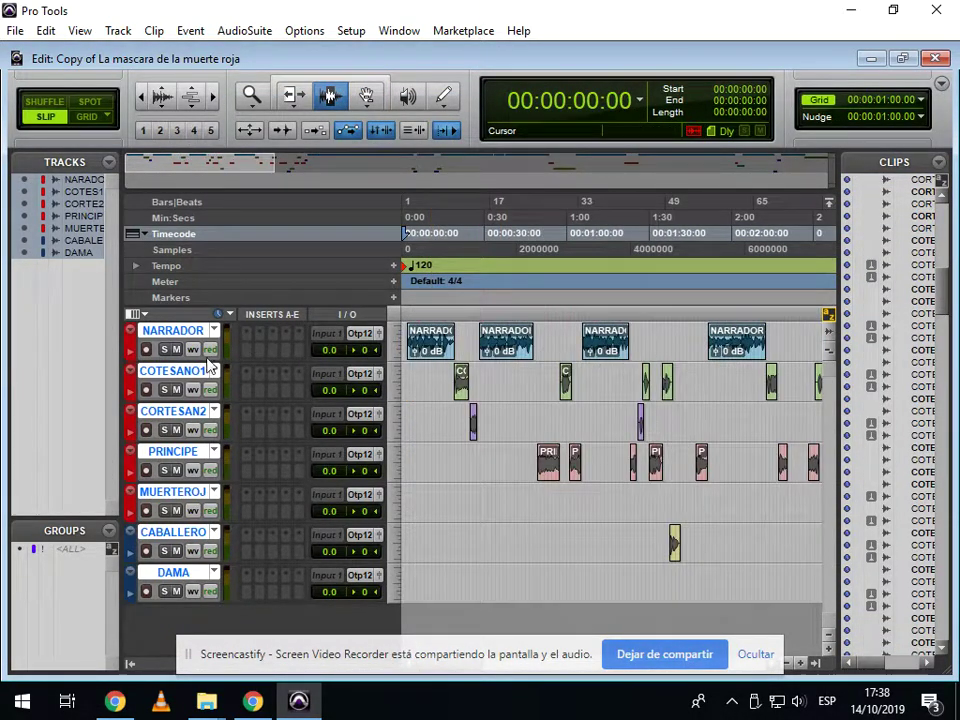
drag(208, 362, 210, 490)
- Examine the normalized waveforms along the NARRADOR track through its last clips
click(490, 458)
click(588, 424)
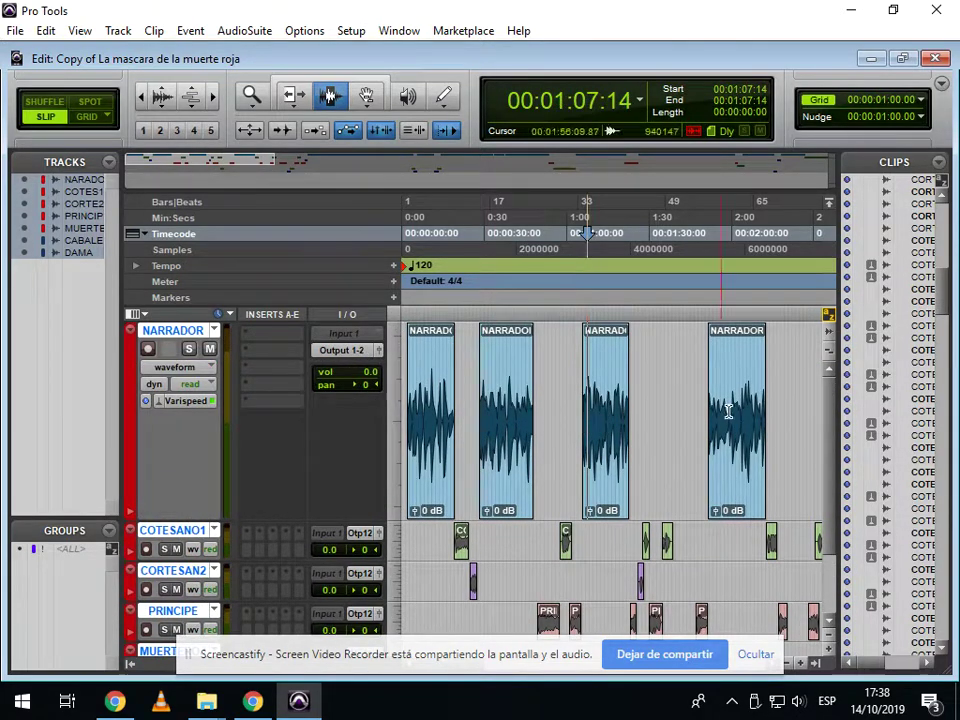
click(733, 409)
key(ctrl+bracketleft)
key(ctrl+bracketleft)
key(ctrl+bracketleft)
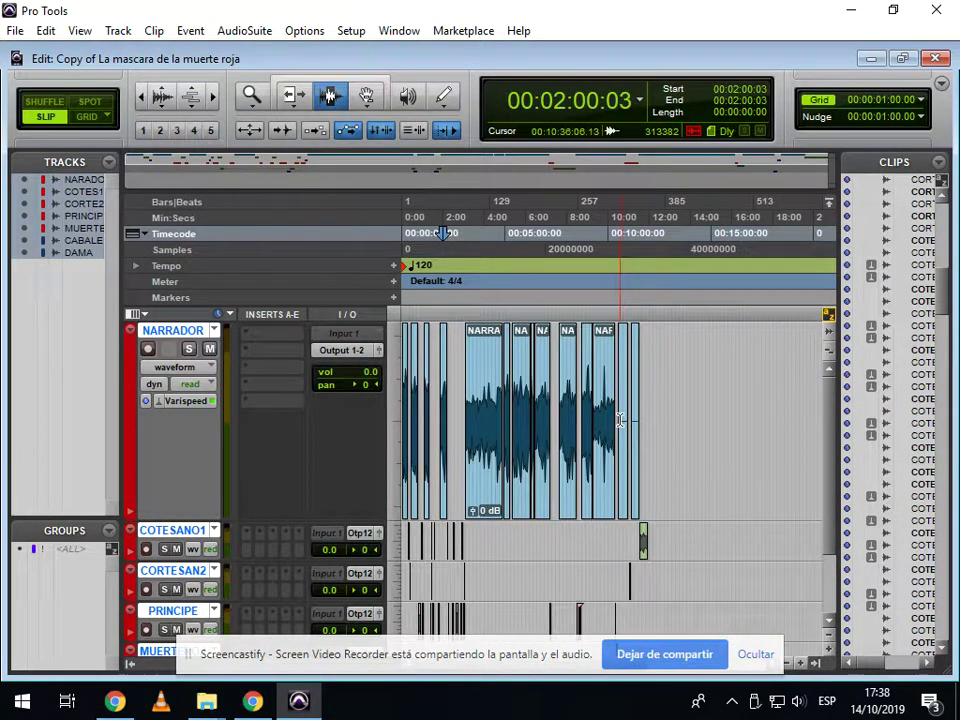
click(622, 420)
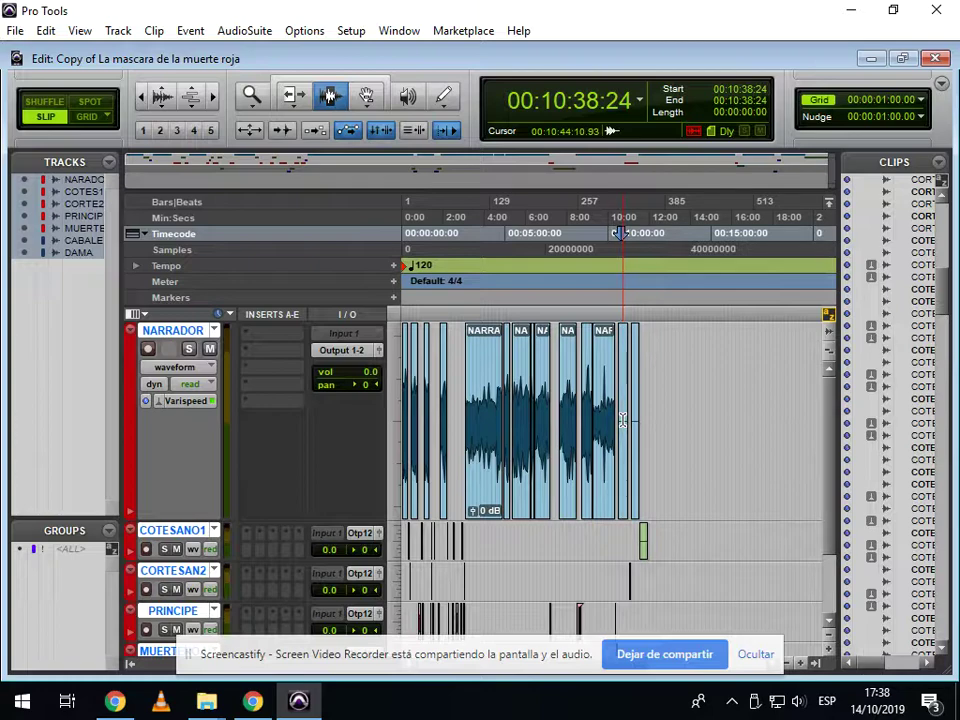
scroll(622, 421, up, 3)
scroll(622, 421, down, 3)
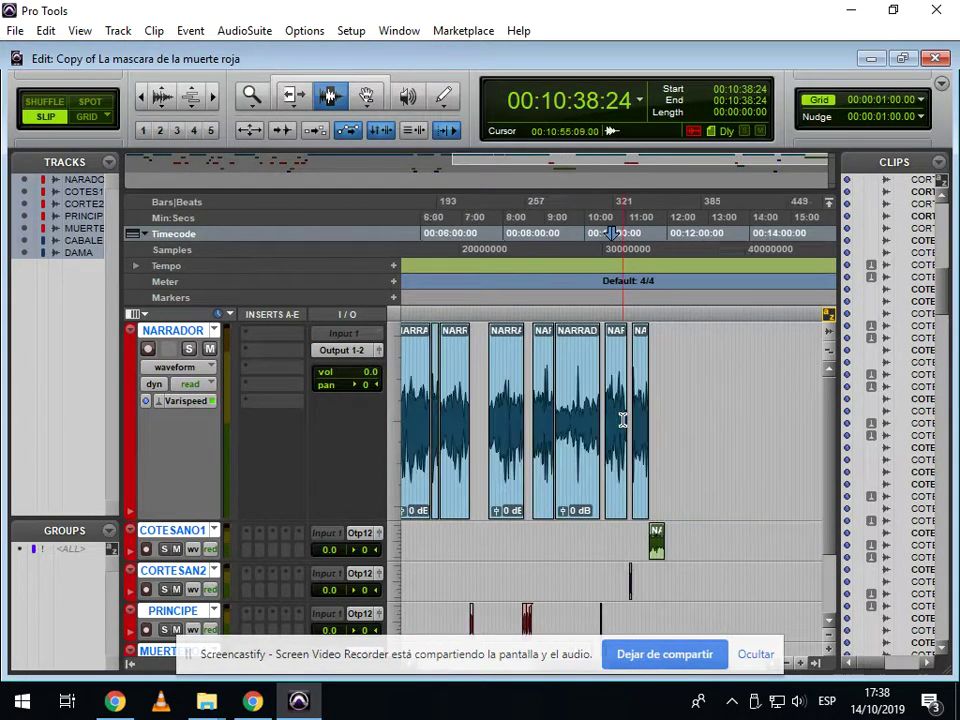
scroll(822, 612, down, 2)
drag(829, 482, 829, 408)
- Return to the session start and add the EQ3 7-Band (mono) plug-in to NARRADOR's first insert slot
click(694, 408)
key(Return)
key(t)
key(t)
key(t)
key(t)
key(t)
key(t)
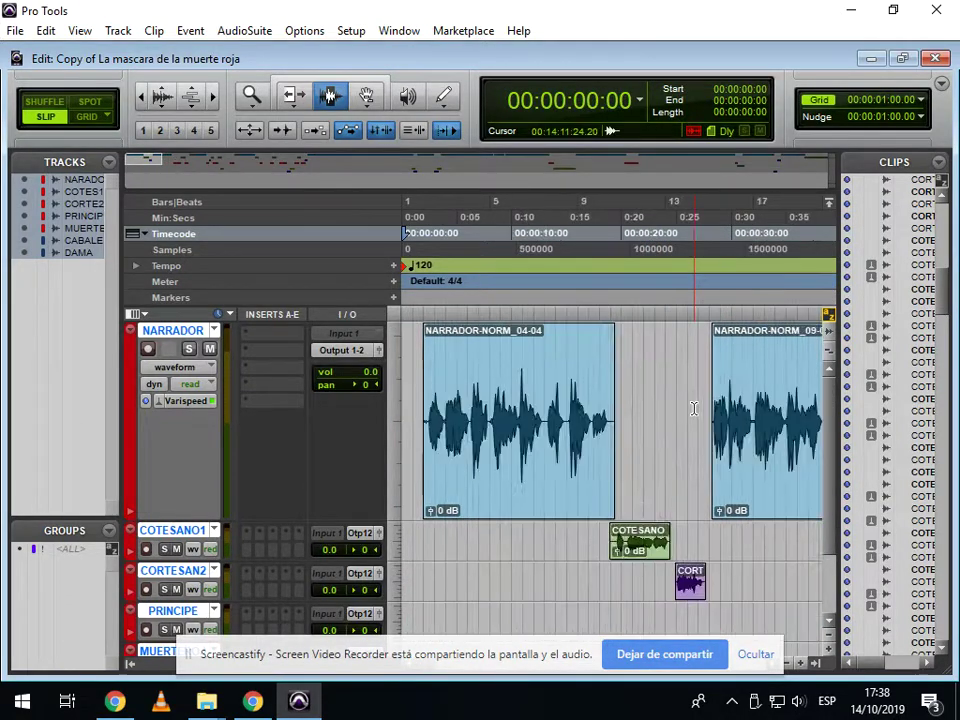
click(268, 337)
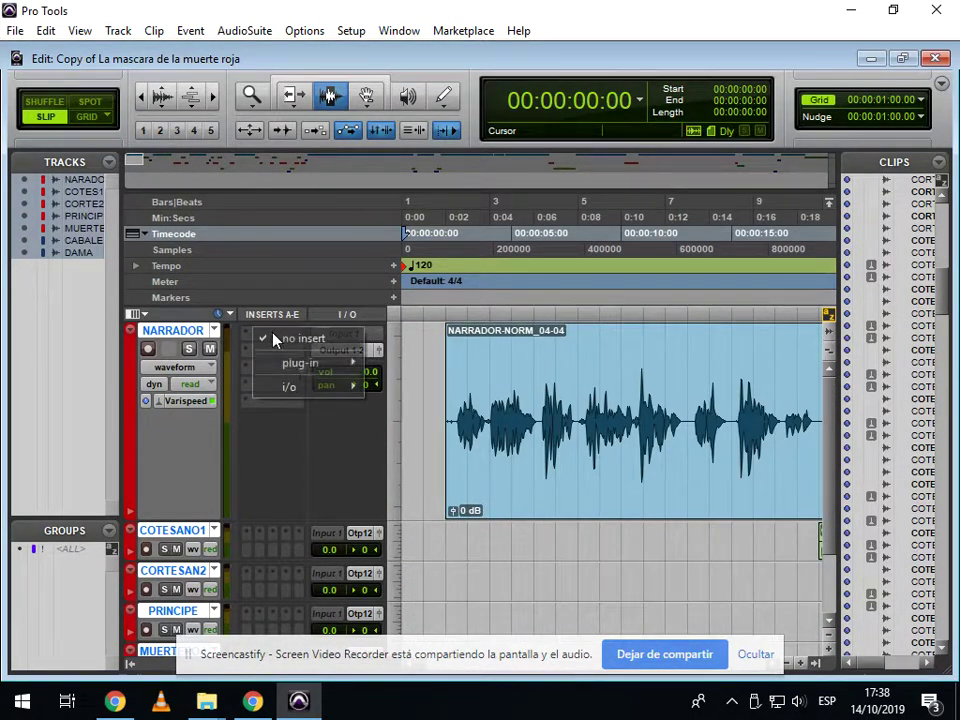
mouse_move(302, 366)
mouse_move(392, 363)
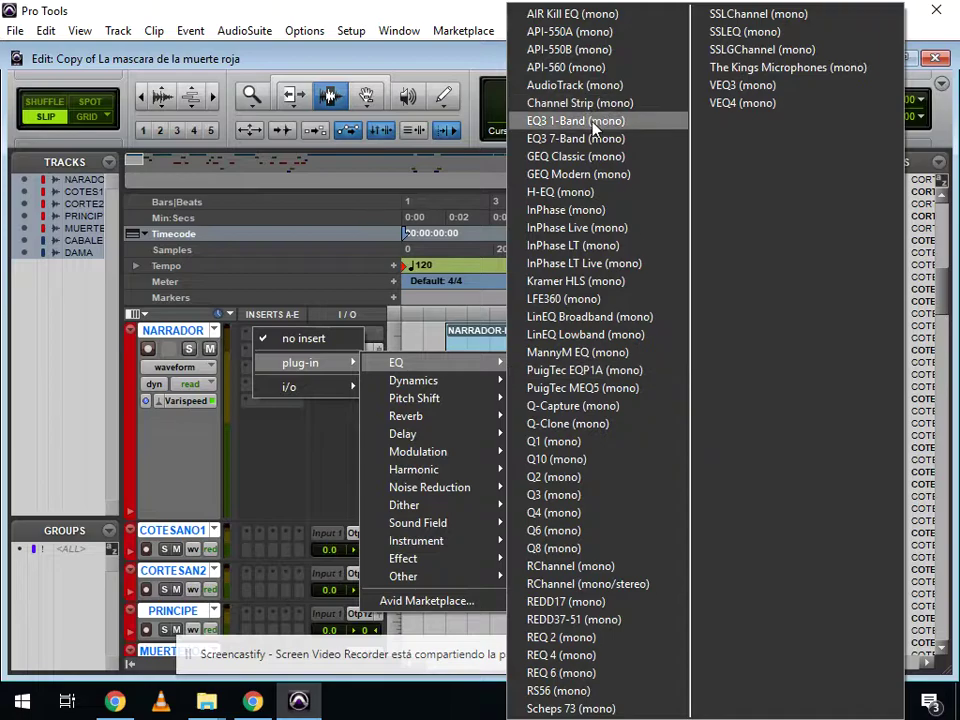
click(572, 138)
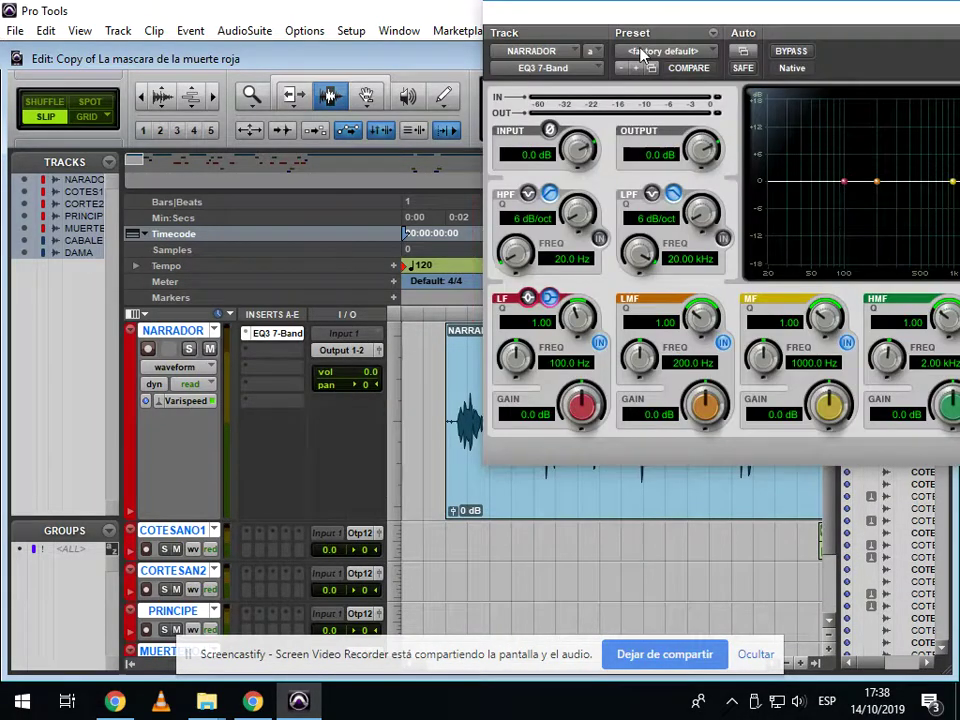
mouse_move(700, 15)
mouse_down()
mouse_move(133, 30)
mouse_move(336, 43)
mouse_move(264, 604)
mouse_move(305, 67)
mouse_up()
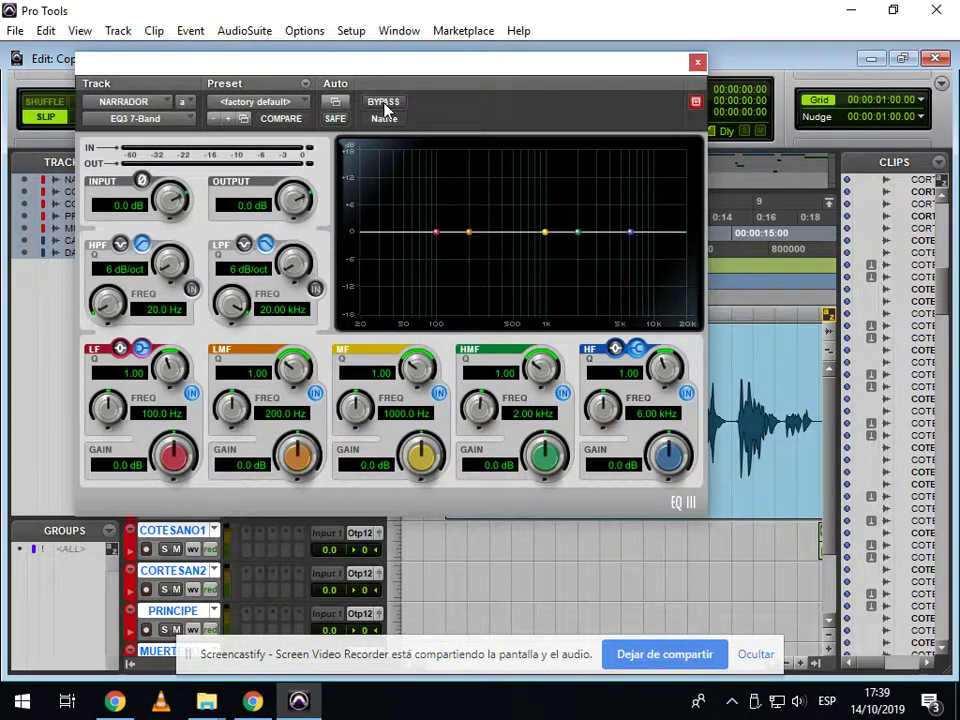
click(697, 62)
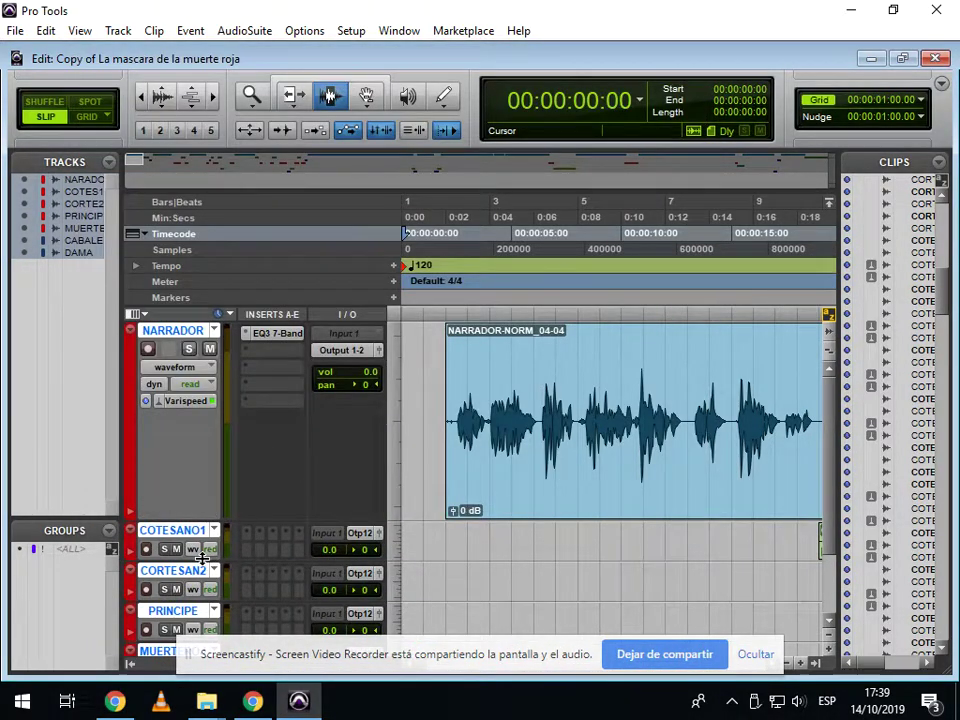
- Enlarge the COTESANO1 track and copy NARRADOR's EQ3 7-Band plug-in to its first insert slot
drag(202, 559, 188, 697)
scroll(263, 560, down, 3)
scroll(264, 518, up, 3)
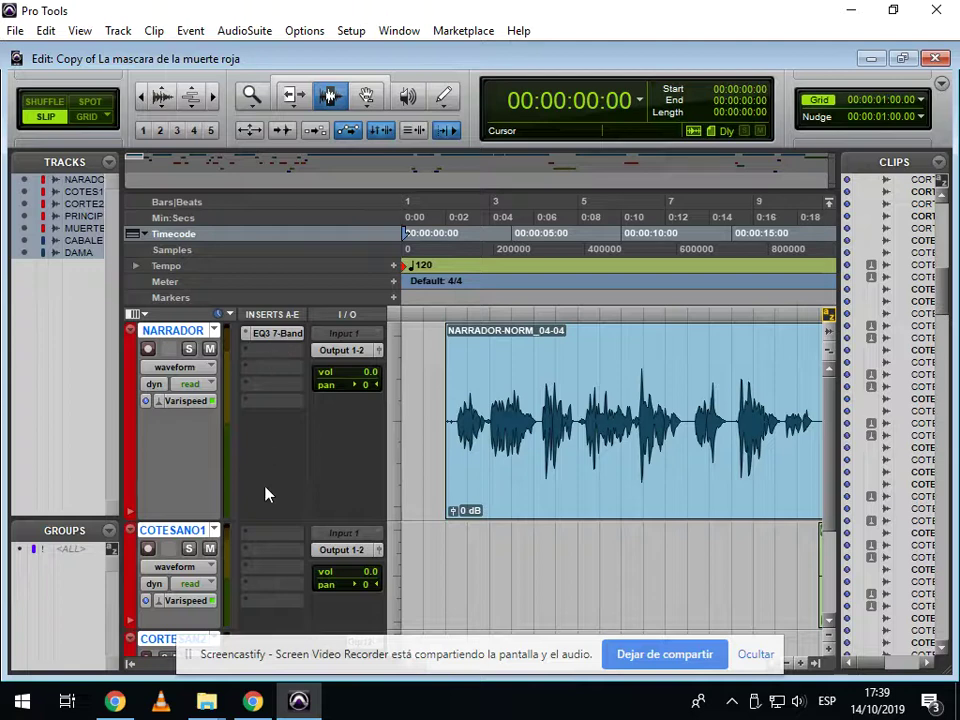
drag(266, 494, 264, 534)
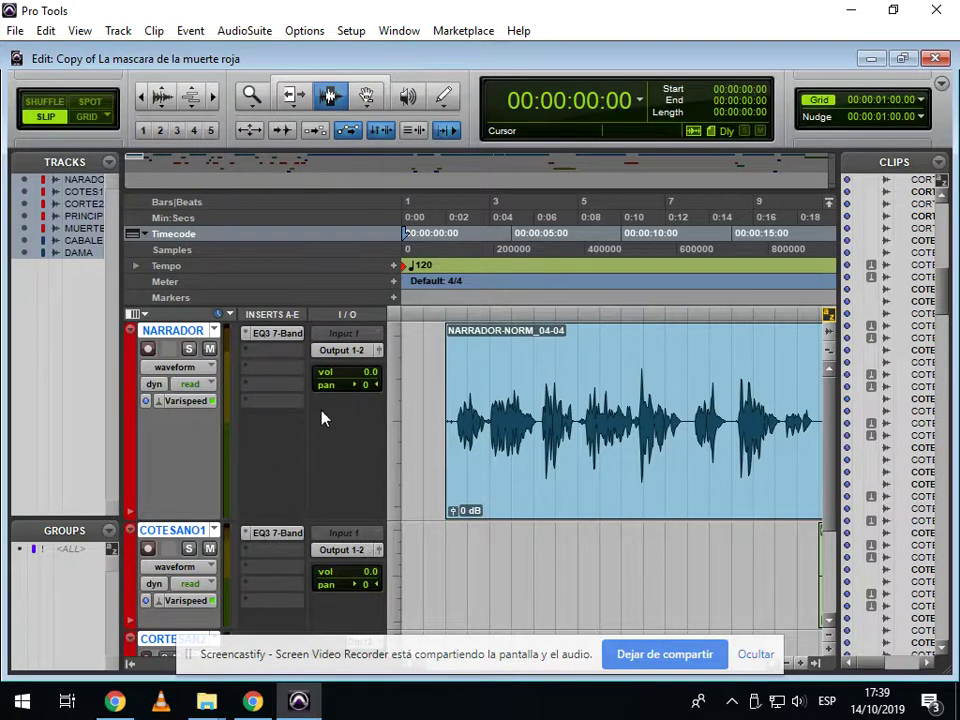
- Enlarge the CORTESAN2 track and copy COTESANO1's EQ3 7-Band plug-in to its first insert slot
scroll(322, 418, down, 3)
drag(193, 495, 201, 540)
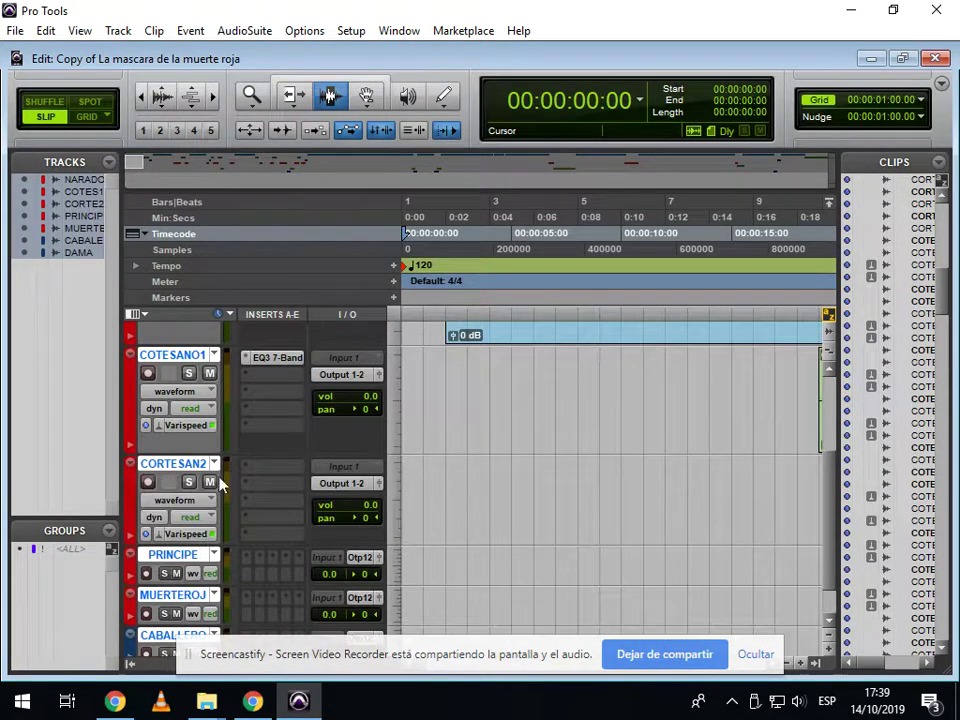
drag(268, 358, 279, 465)
- Enlarge the PRINCIPE track and copy CORTESAN2's EQ3 7-Band plug-in to its first insert slot
scroll(222, 555, down, 1)
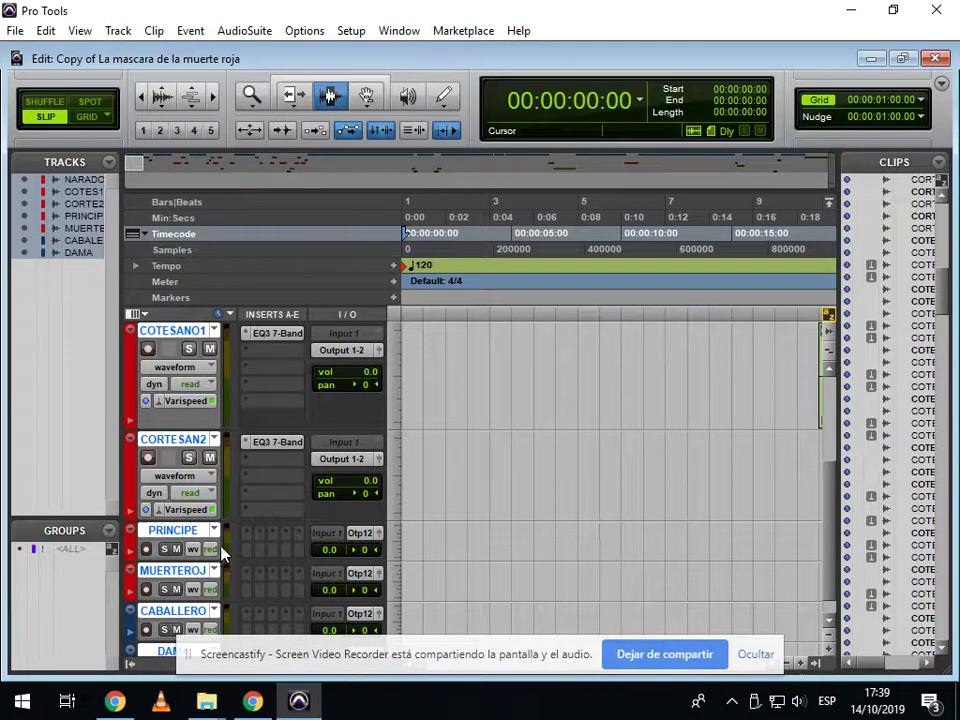
drag(222, 561, 214, 679)
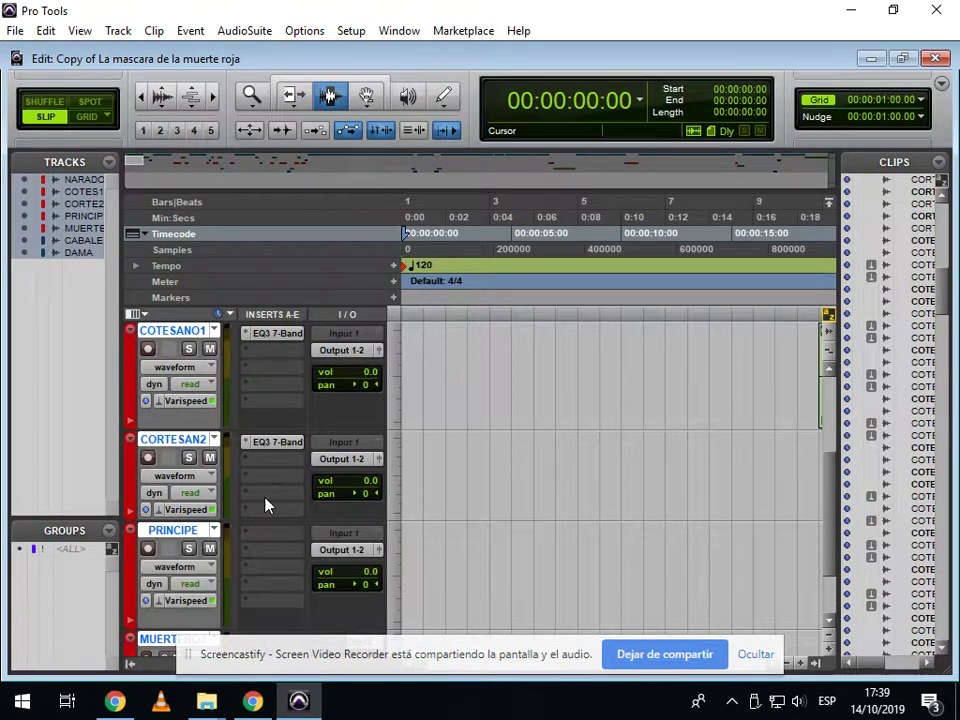
drag(268, 441, 270, 532)
- Enlarge the MUERTEROJ track and copy PRINCIPE's EQ3 7-Band plug-in to its first insert slot
scroll(246, 566, down, 2)
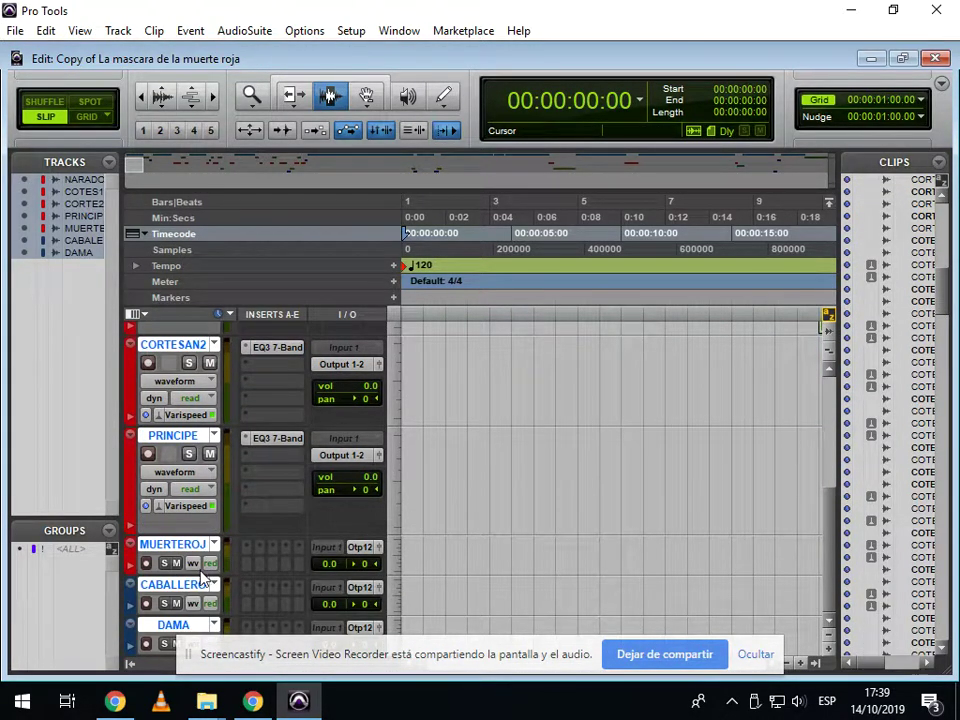
drag(203, 575, 206, 632)
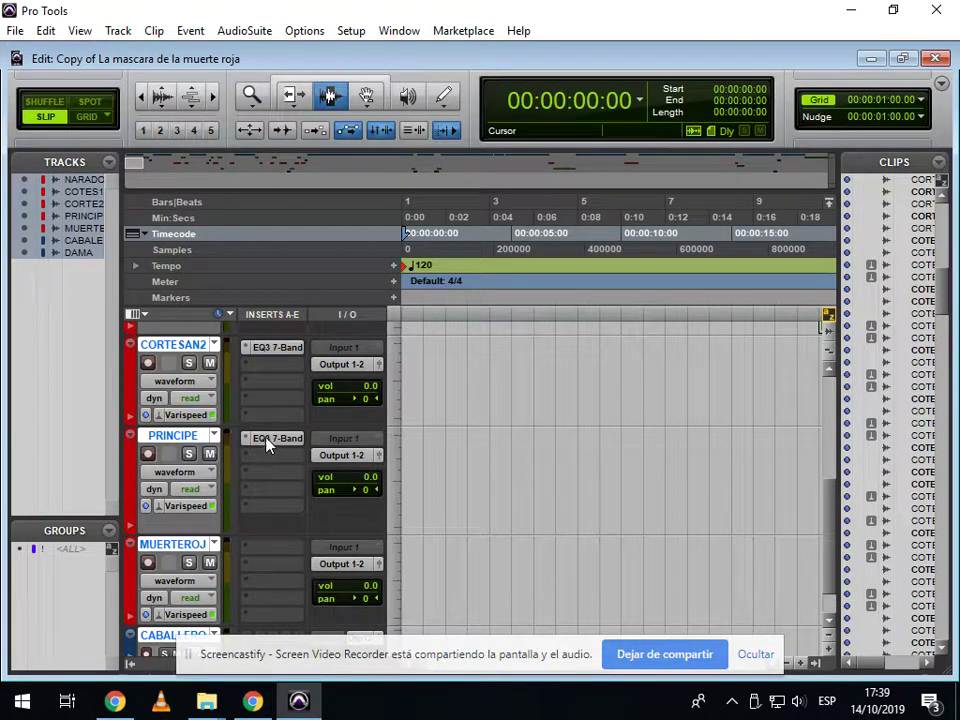
drag(268, 552, 269, 552)
- Locate the MUERTE ROJA clip on the MUERTEROJ track and place the playback cursor near its start, around 00:10:24
scroll(504, 568, down, 3)
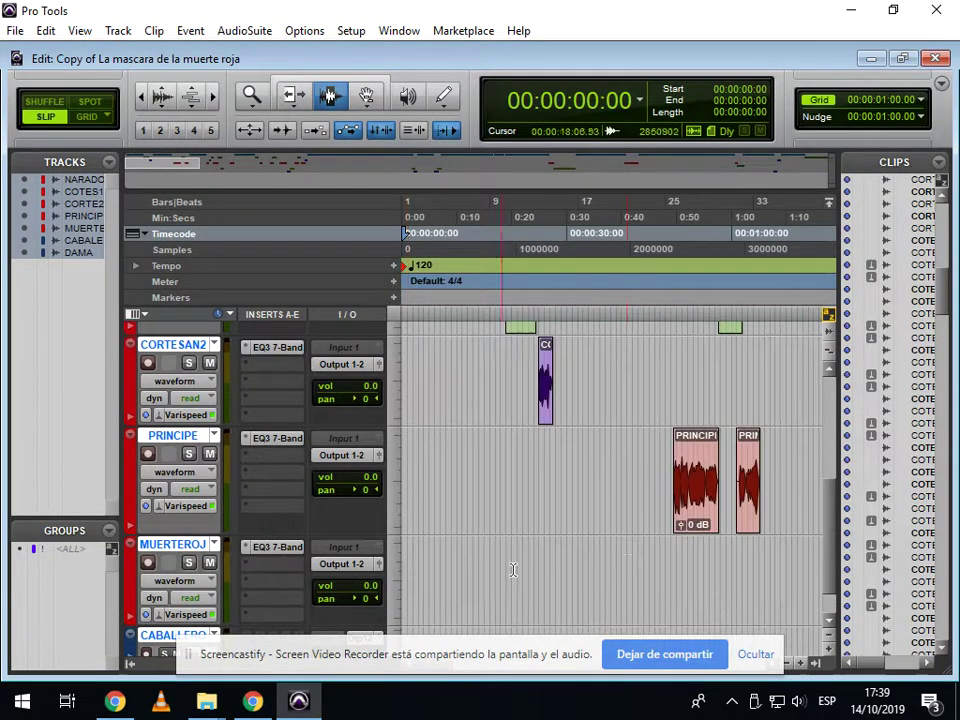
scroll(657, 560, down, 3)
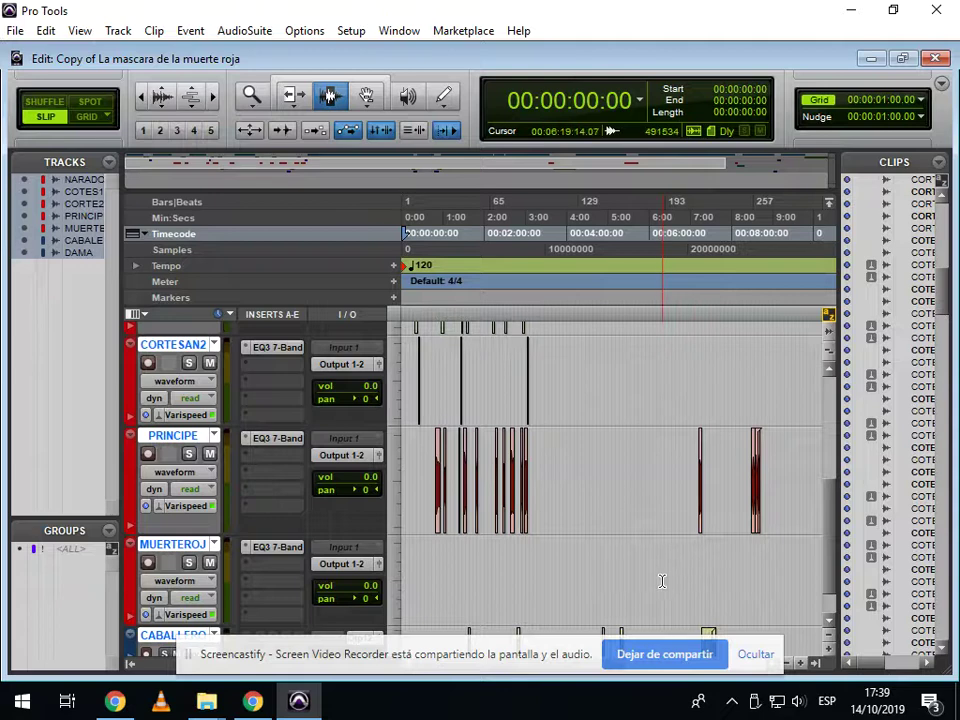
click(622, 582)
scroll(620, 580, up, 3)
click(618, 577)
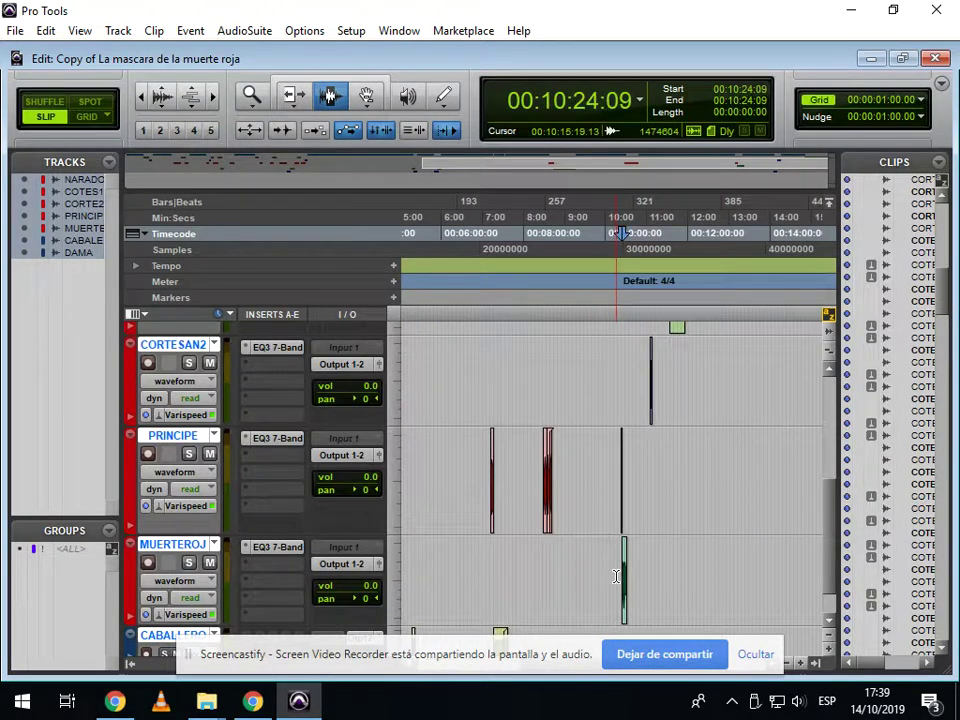
scroll(618, 577, up, 3)
click(626, 580)
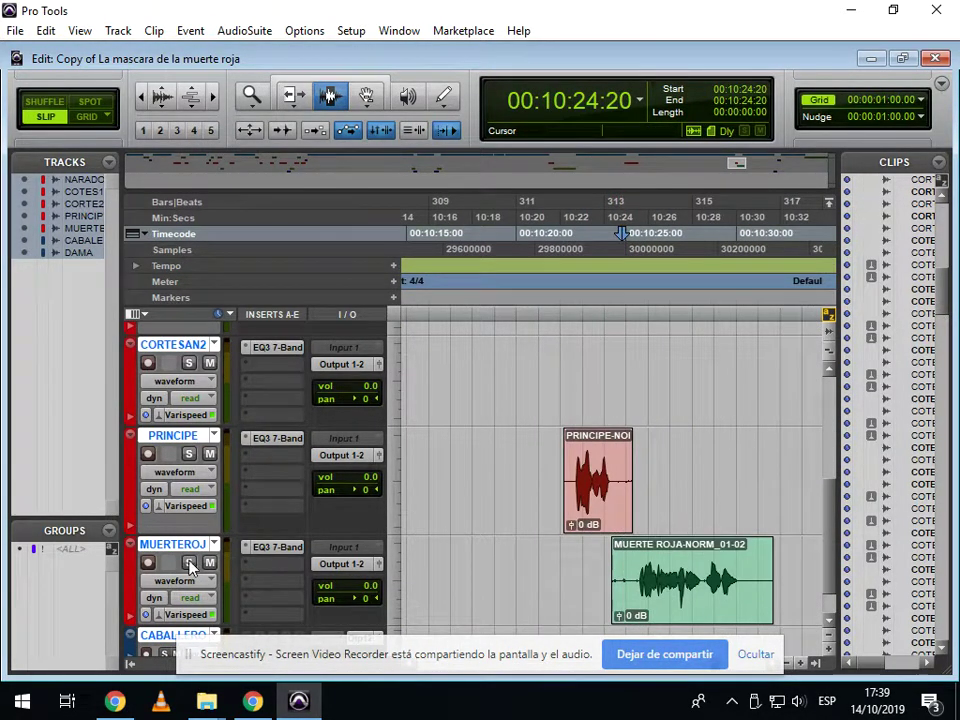
- Solo the MUERTEROJ track and listen to its MUERTE ROJA clip through to its end
click(197, 563)
key(r)
key(r)
key(r)
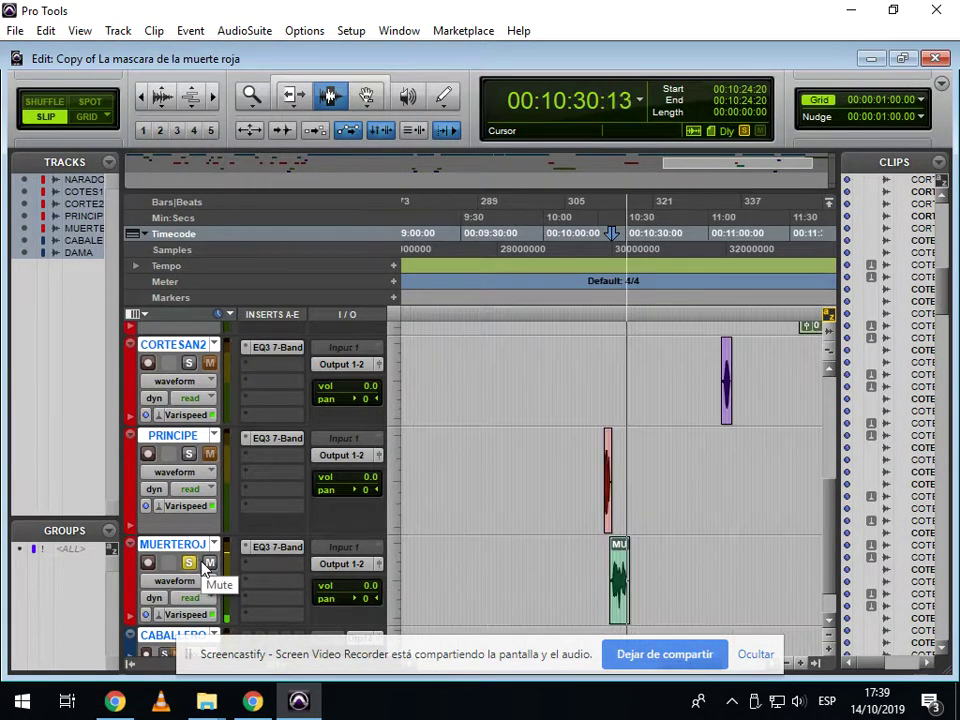
key(space)
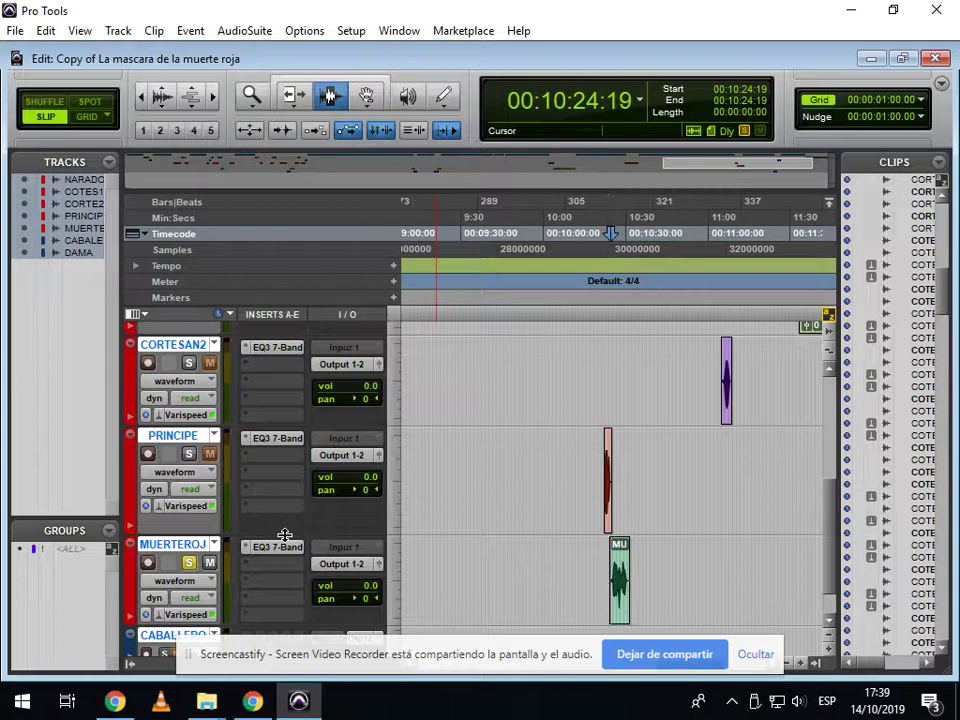
- Go to an empty stretch after the last clips and set the MUERTEROJ track's input to Analog 1 (Mono)
key(r)
key(r)
key(r)
key(r)
click(665, 567)
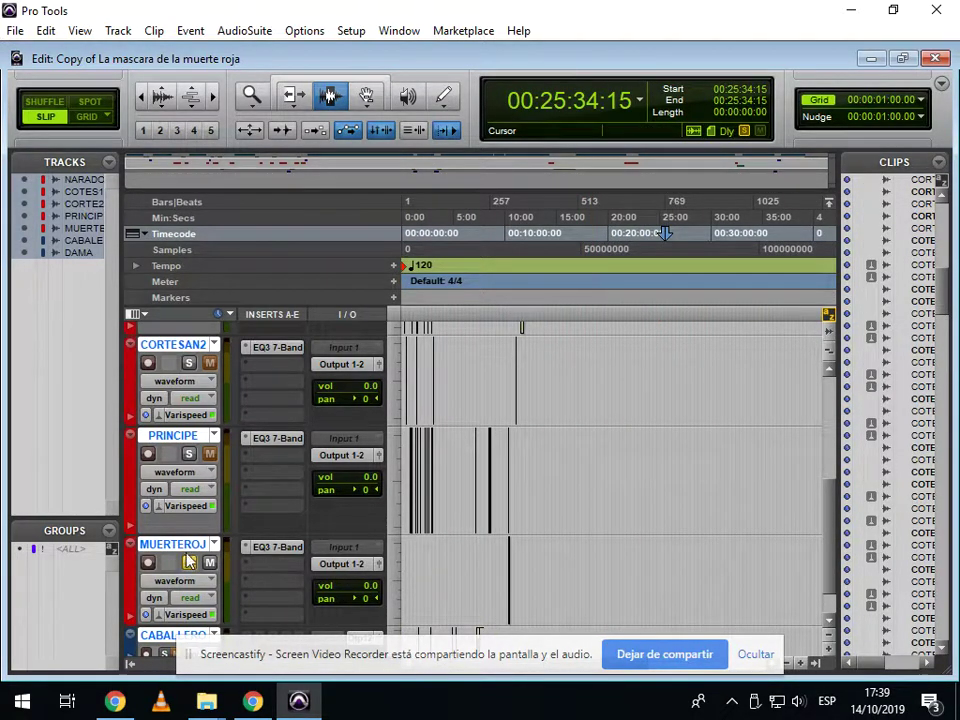
click(343, 547)
mouse_move(400, 576)
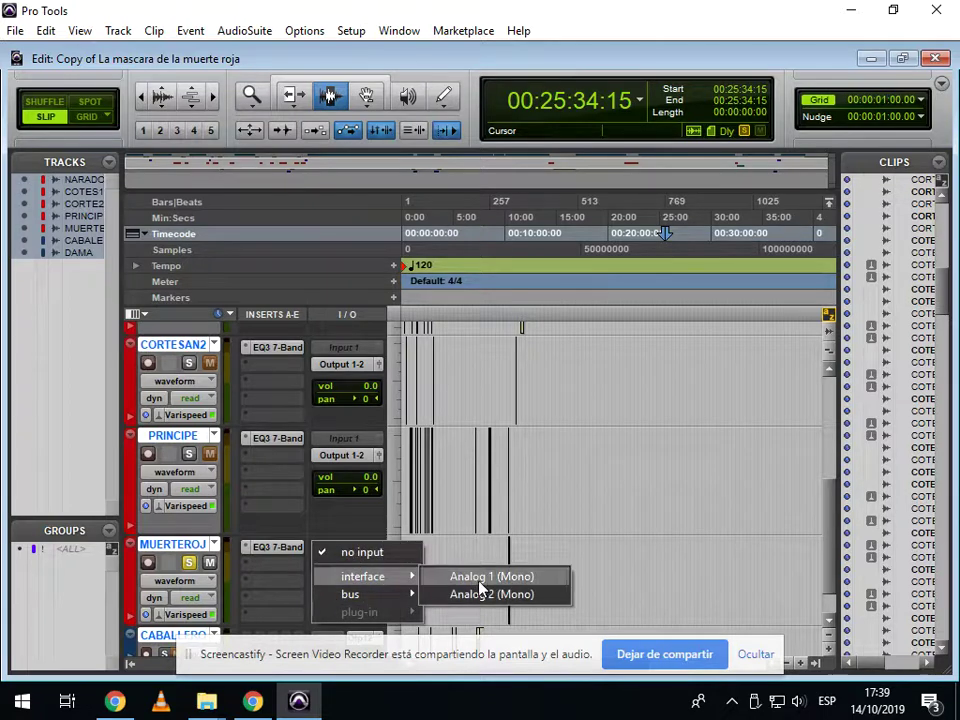
click(483, 577)
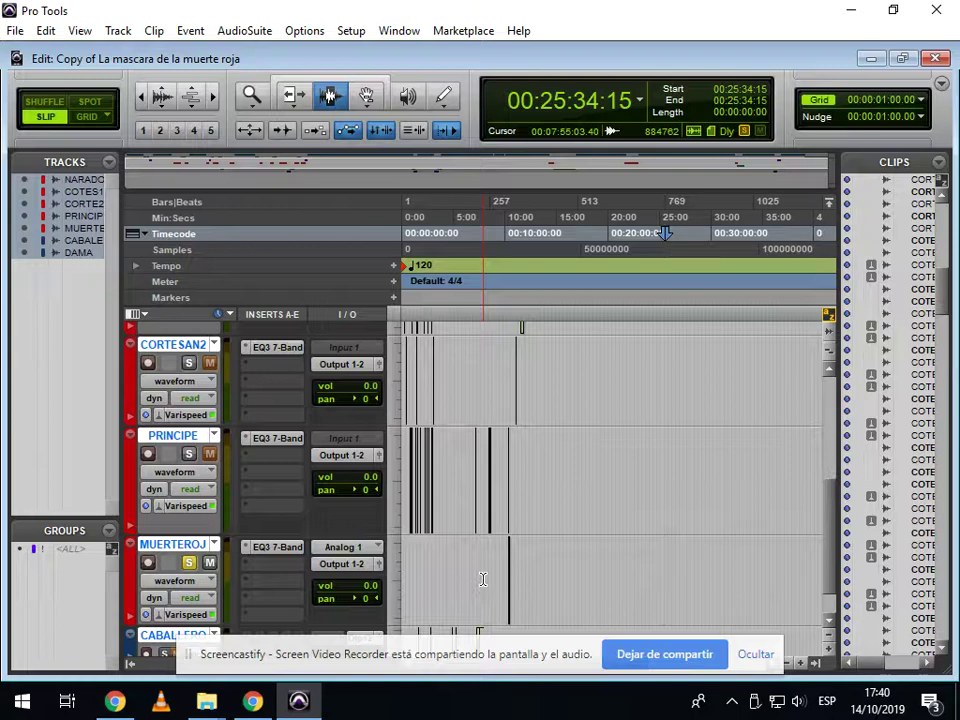
- Turn off solo on the MUERTEROJ track, mute it and arm it for recording
click(602, 547)
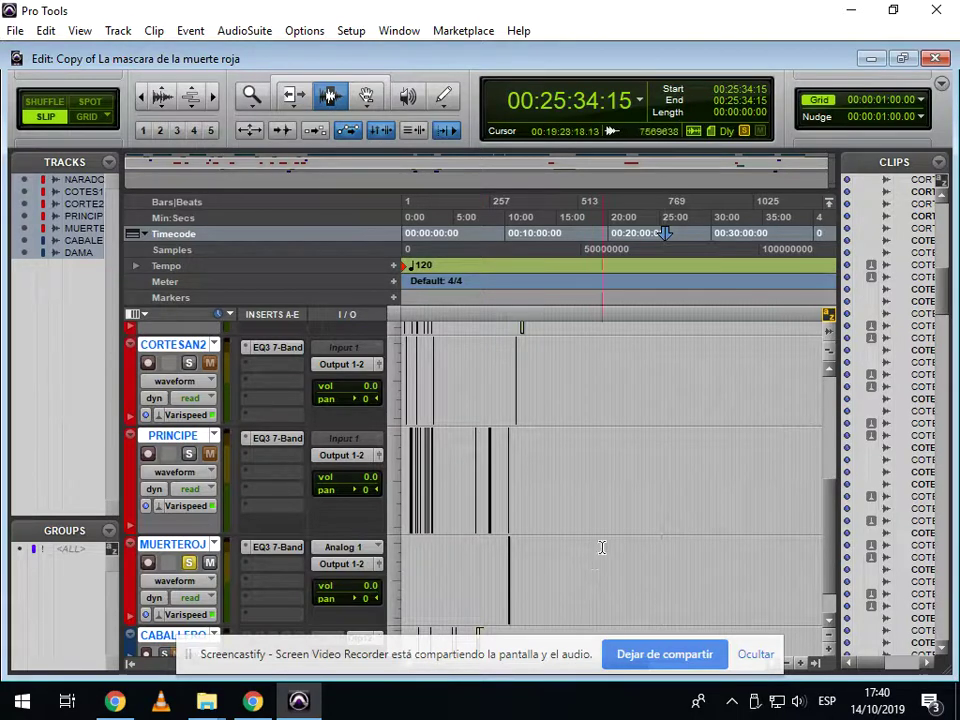
click(619, 566)
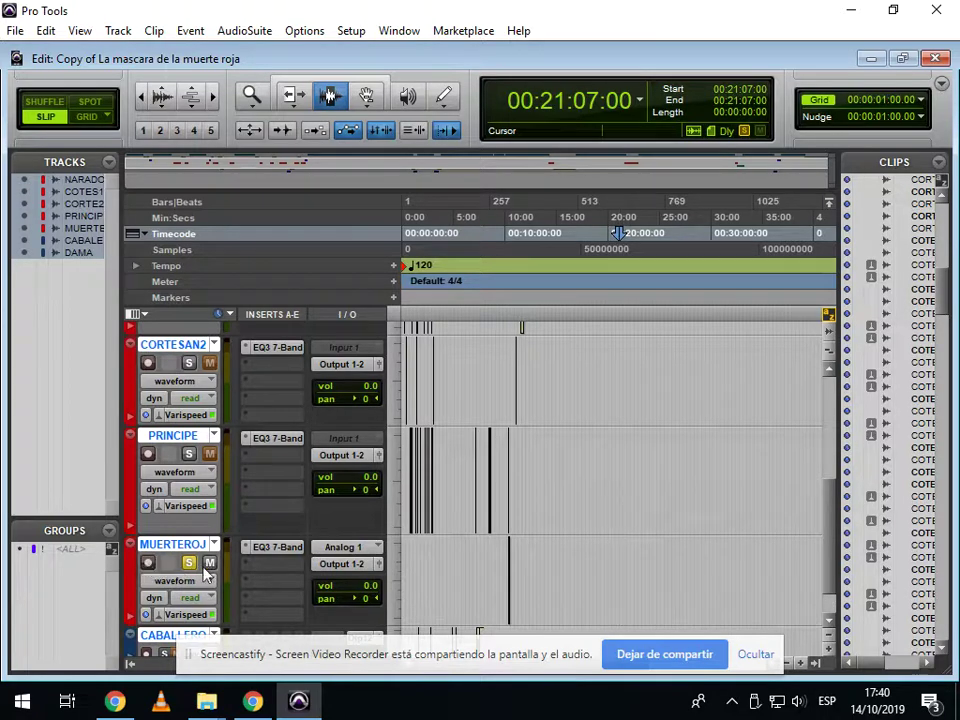
click(208, 564)
click(188, 564)
click(148, 563)
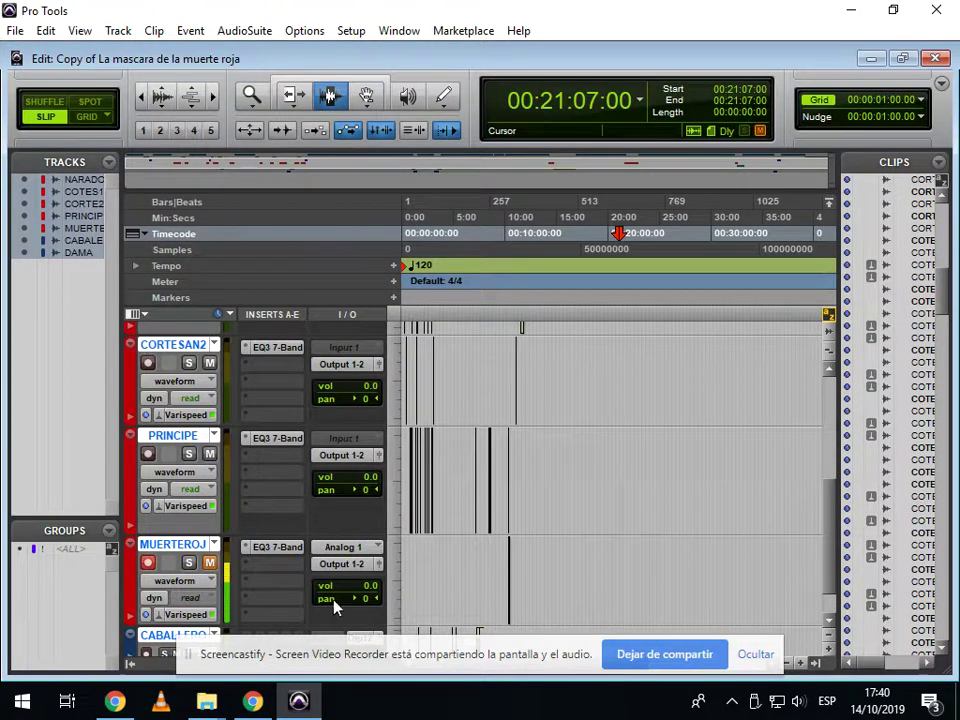
- Record a voice take about 18 seconds long on the MUERTEROJ track, starting at 00:20:06:23
click(604, 560)
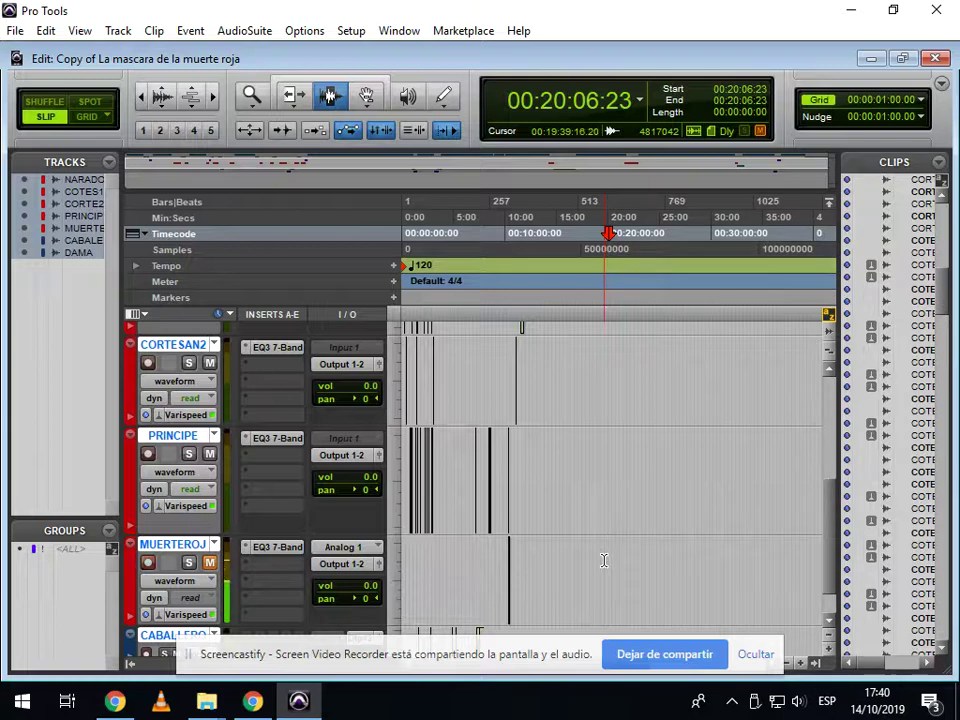
key(space)
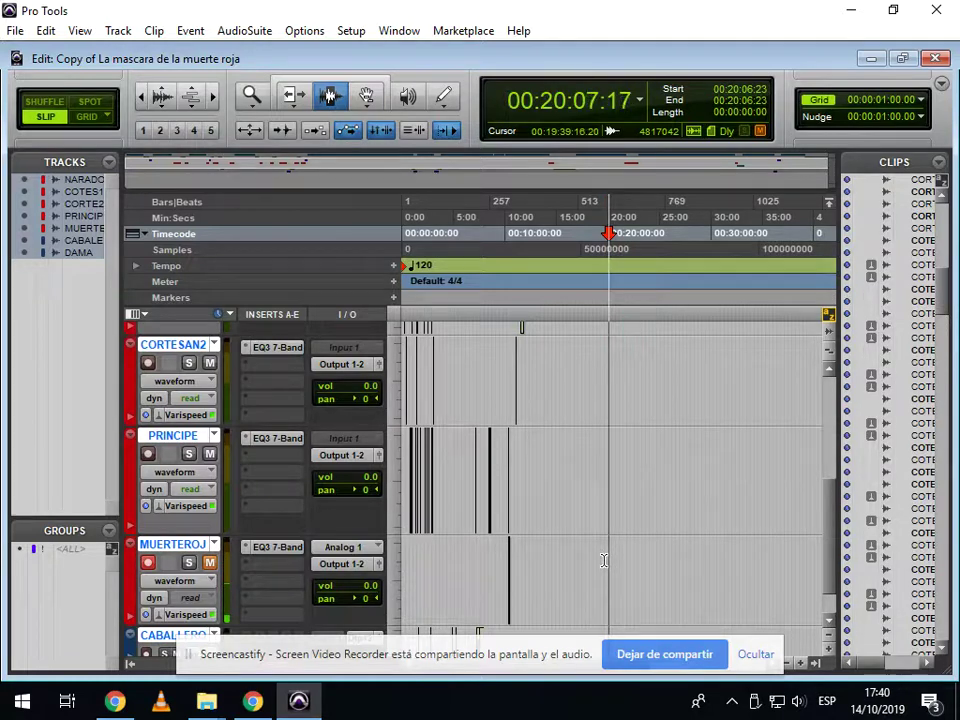
key(t)
key(t)
key(t)
key(t)
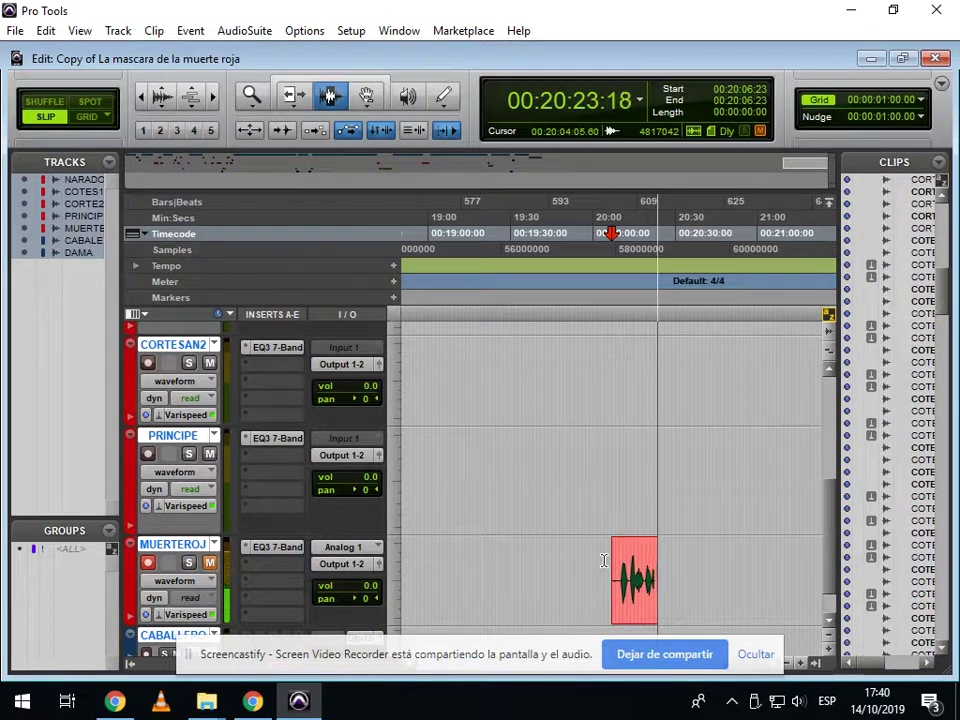
key(space)
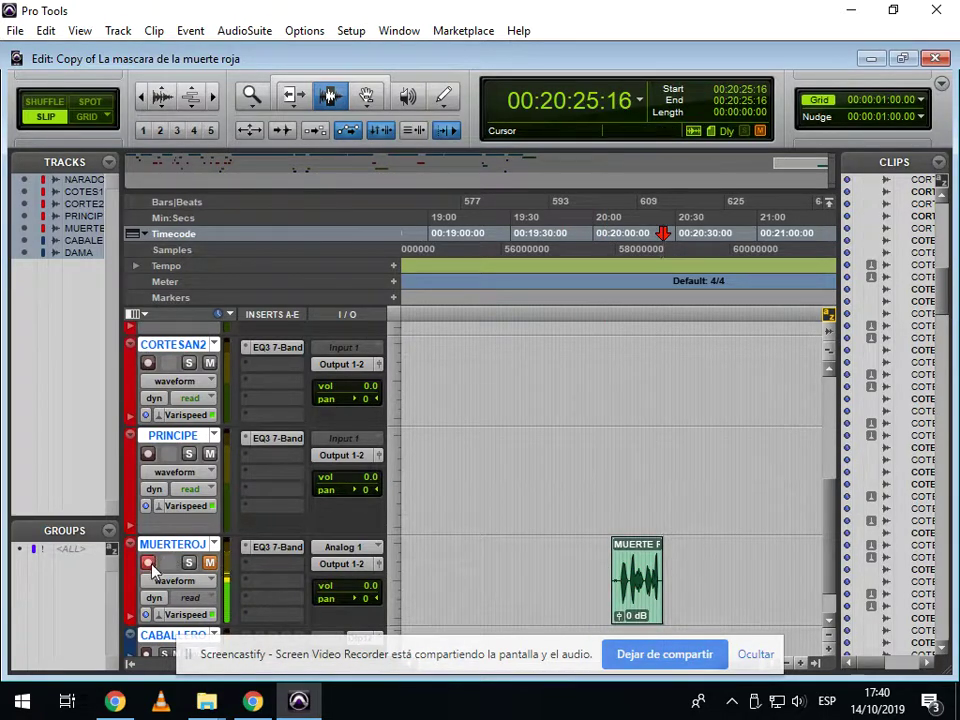
- Disarm and unmute the MUERTEROJ track and play back the recorded take from 00:20:10:15
click(645, 588)
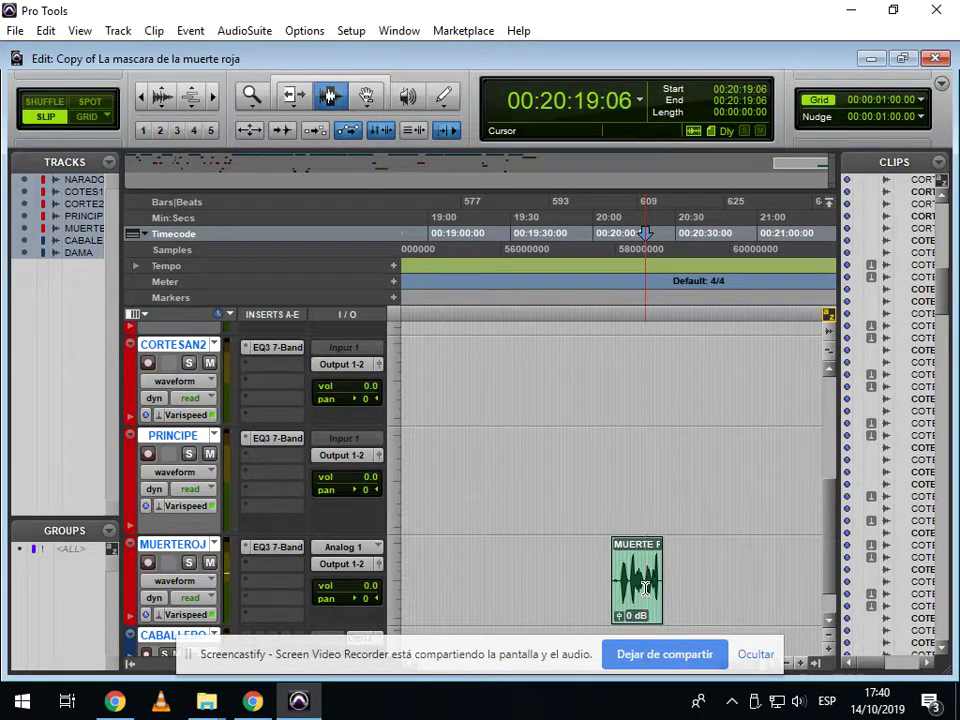
key(t)
key(t)
key(t)
key(r)
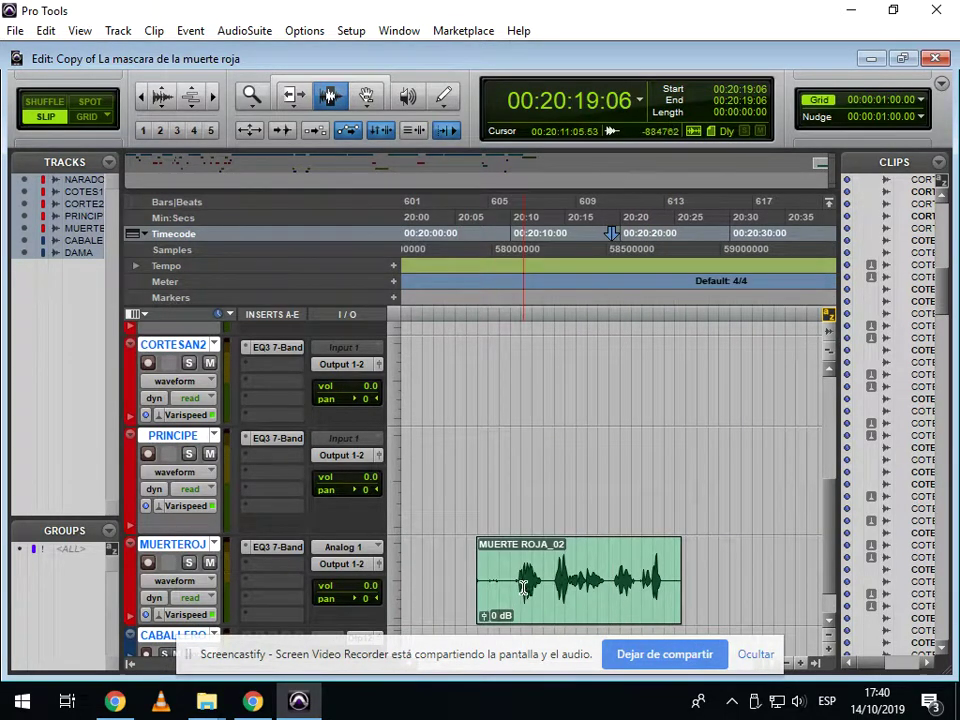
click(522, 588)
key(space)
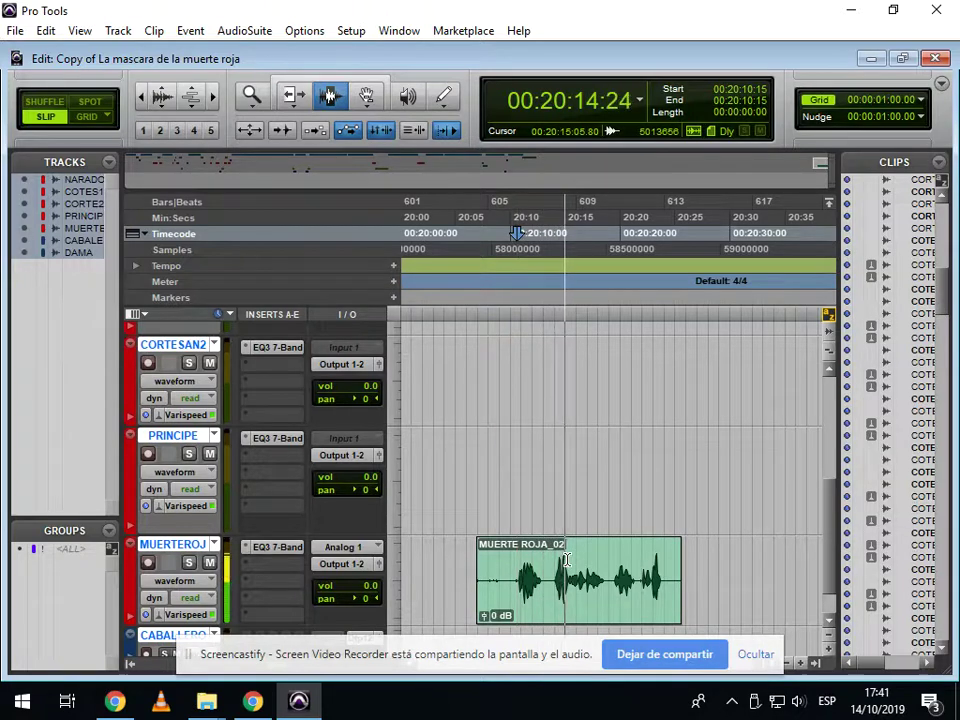
key(r)
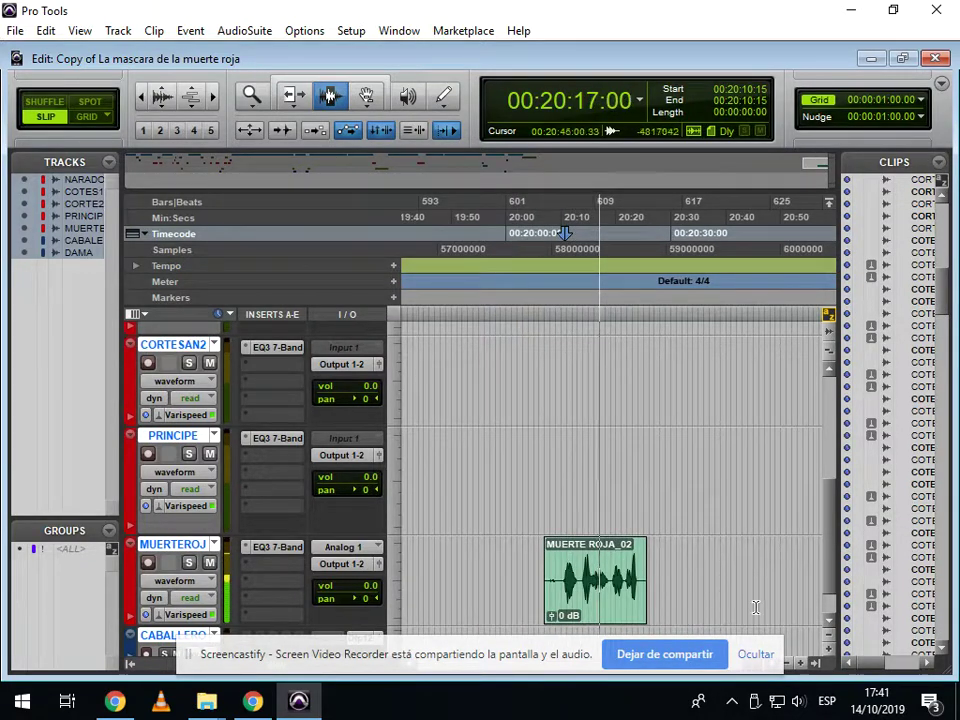
key(space)
- Select the whole MUERTE ROJA_02 clip and render the AudioSuite Reverse effect on it
click(618, 607)
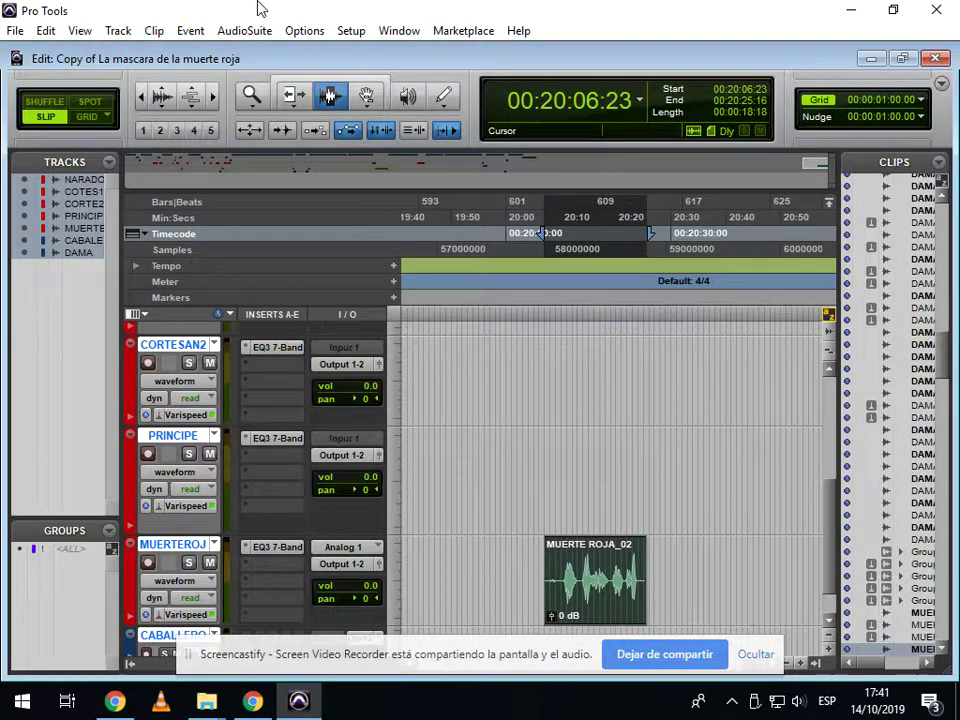
click(258, 33)
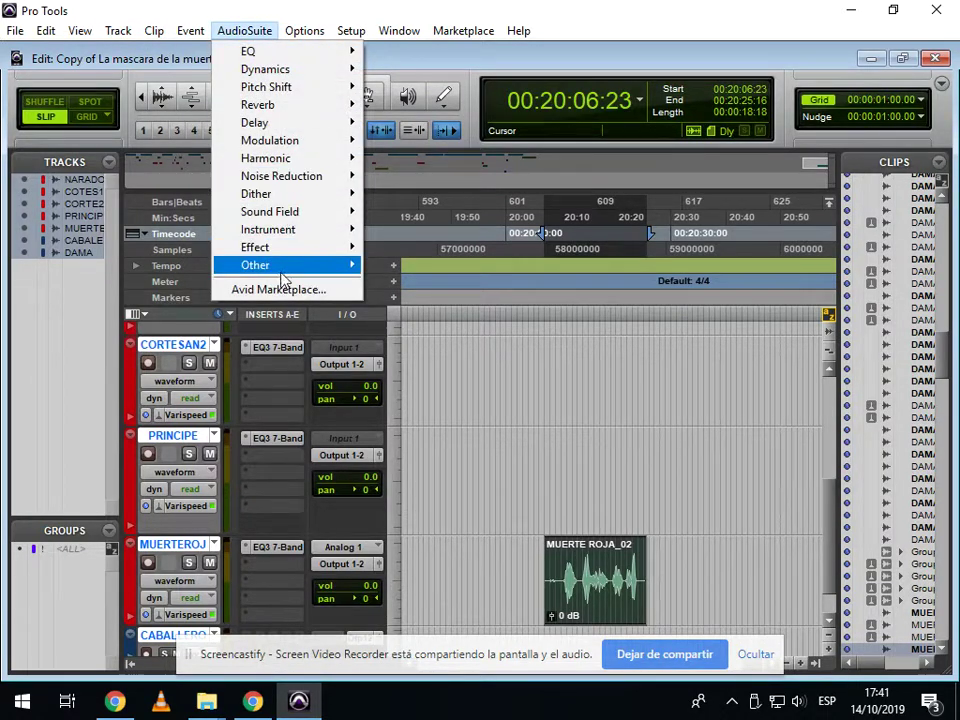
mouse_move(283, 268)
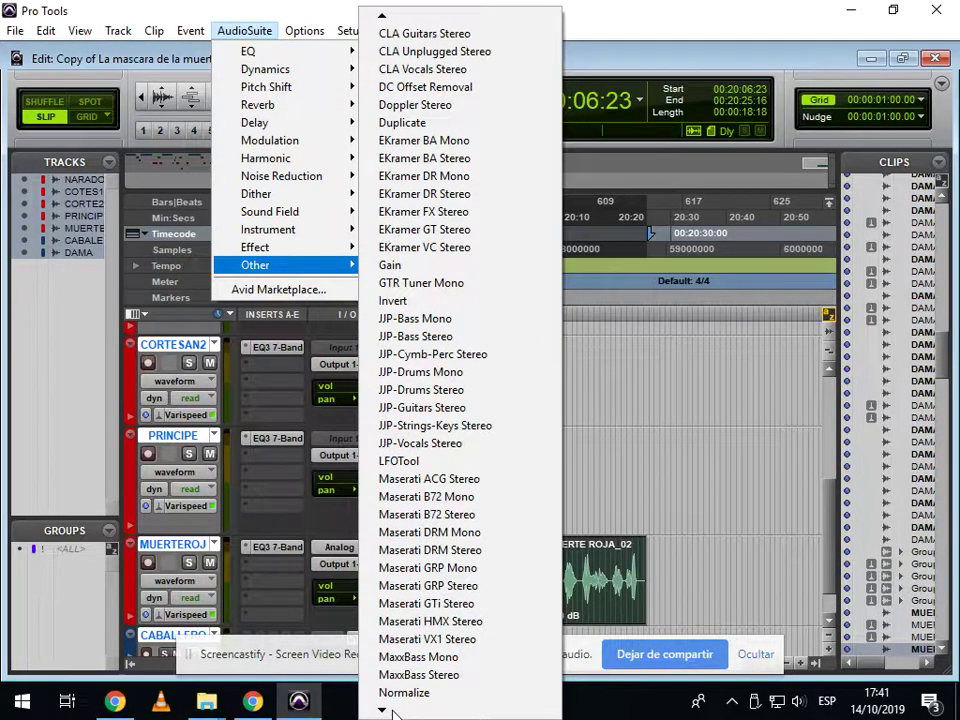
mouse_move(392, 711)
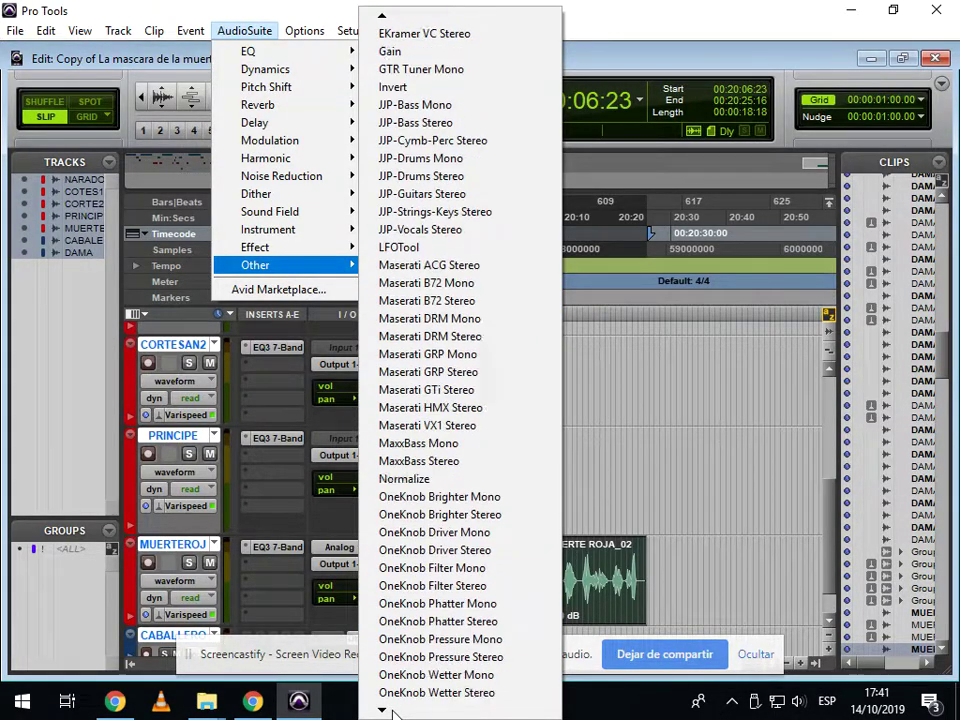
click(397, 657)
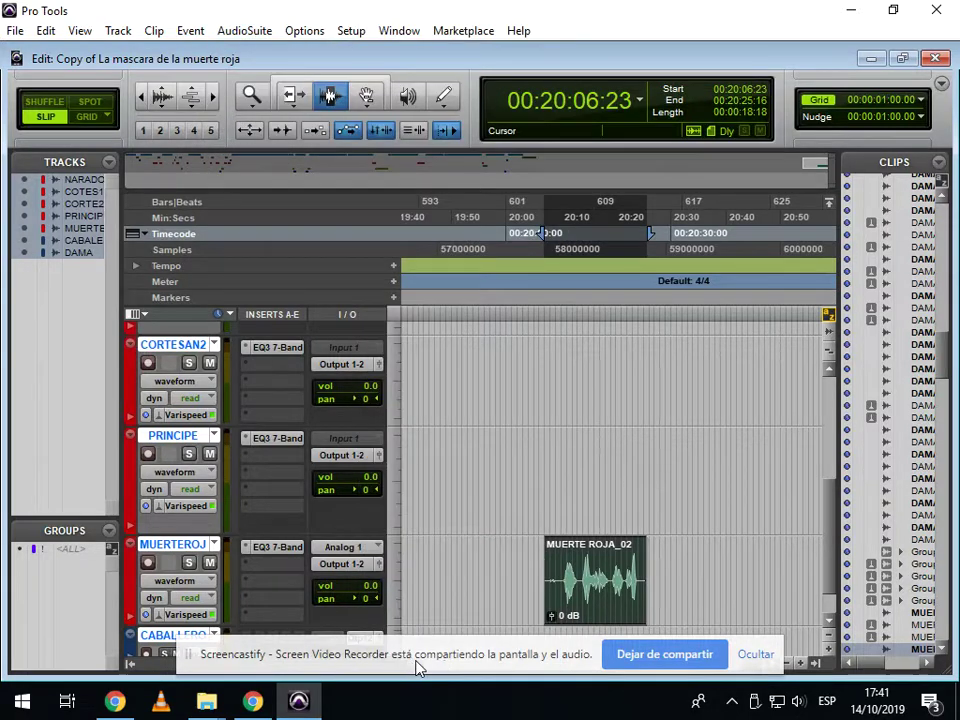
click(607, 190)
- Play the reversed MUERTE ROJA clip from about 00:20:09
click(557, 592)
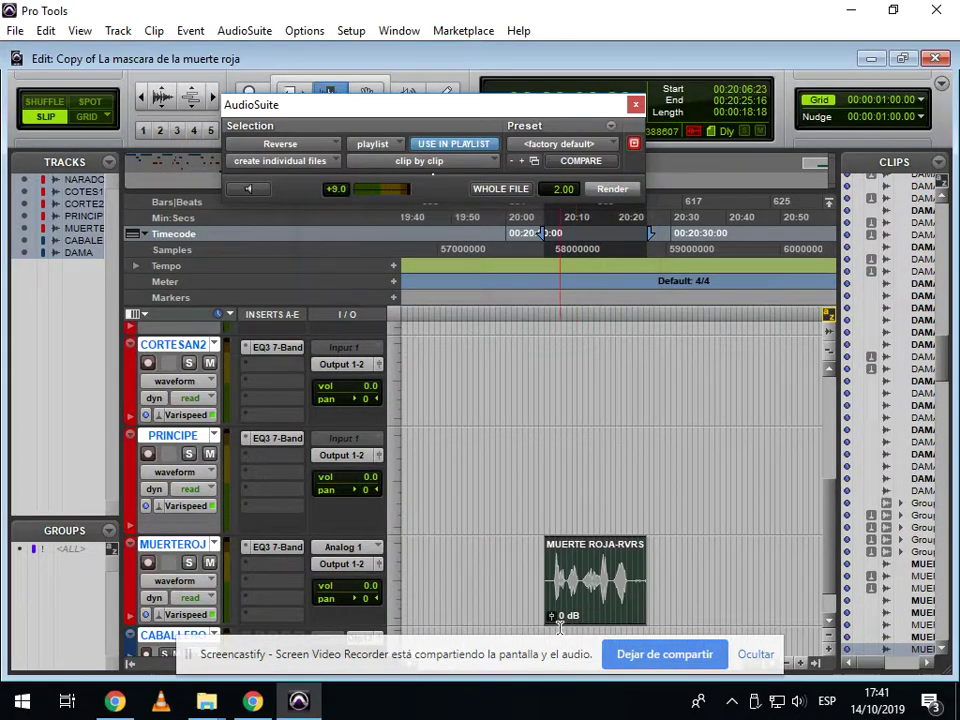
key(space)
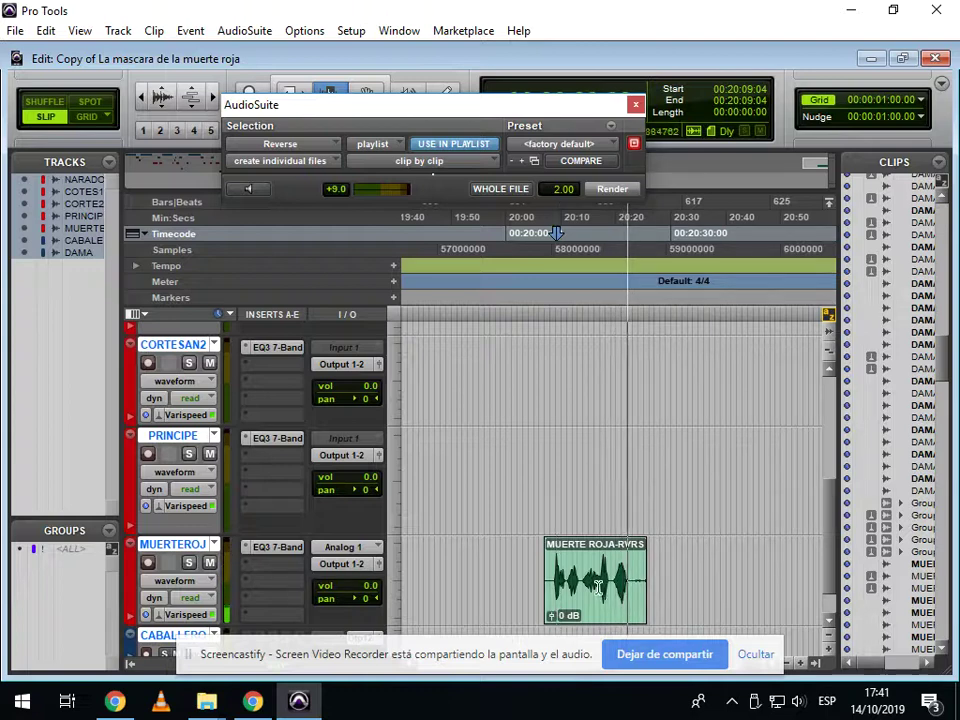
click(589, 593)
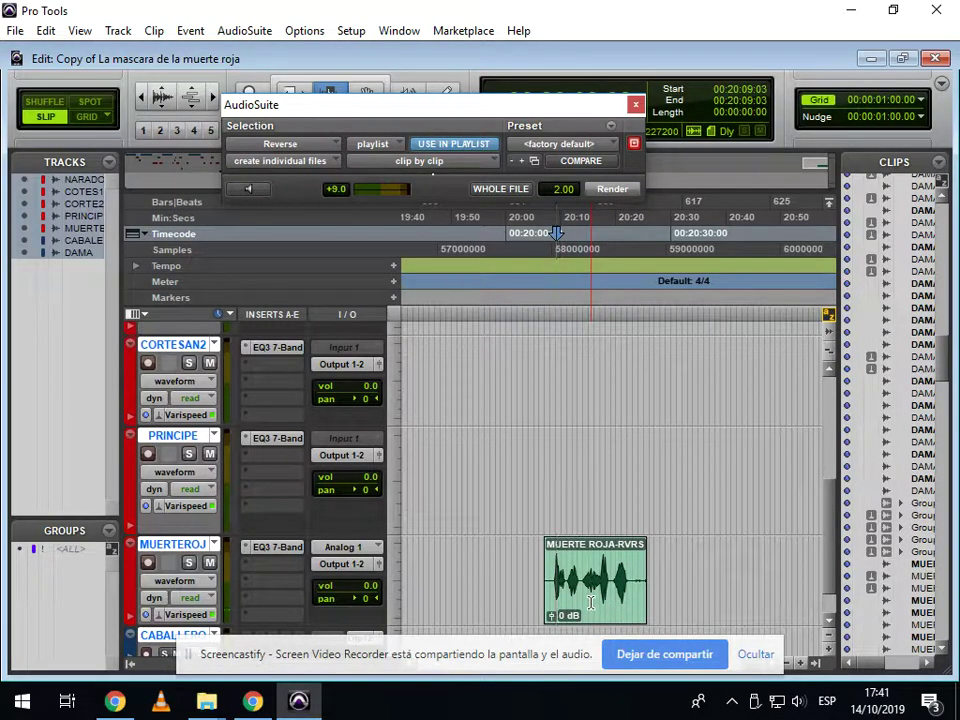
- Select the reversed MUERTE ROJA clip plus the empty space after it up to 00:20:43:20, and close the Reverse effect window
double_click(591, 585)
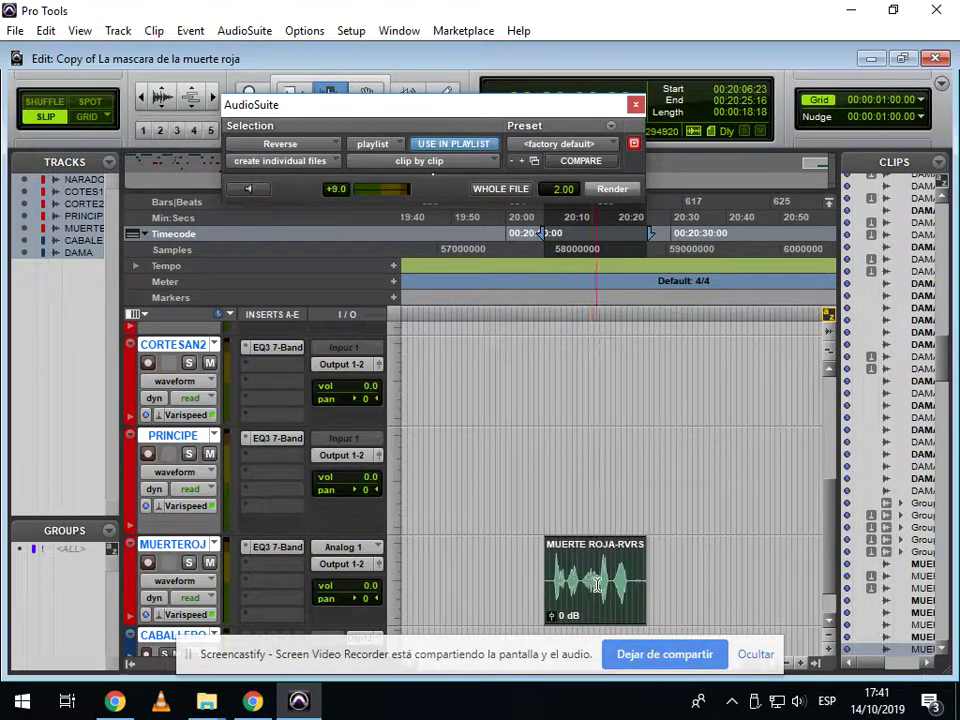
key(ctrl+bracketleft)
key(ctrl+bracketleft)
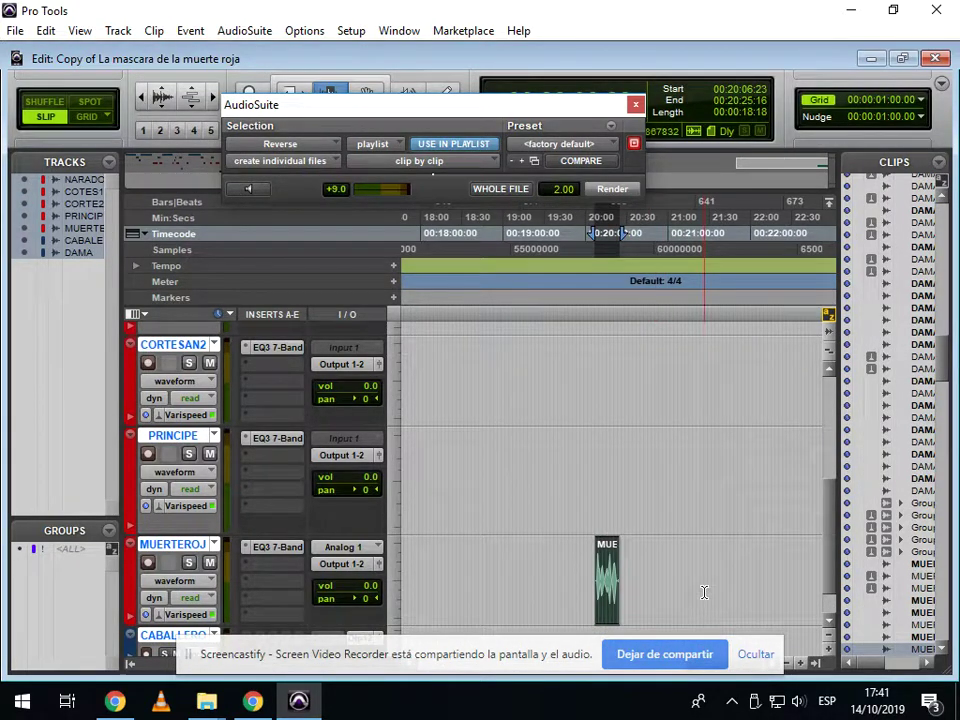
shift+click(645, 589)
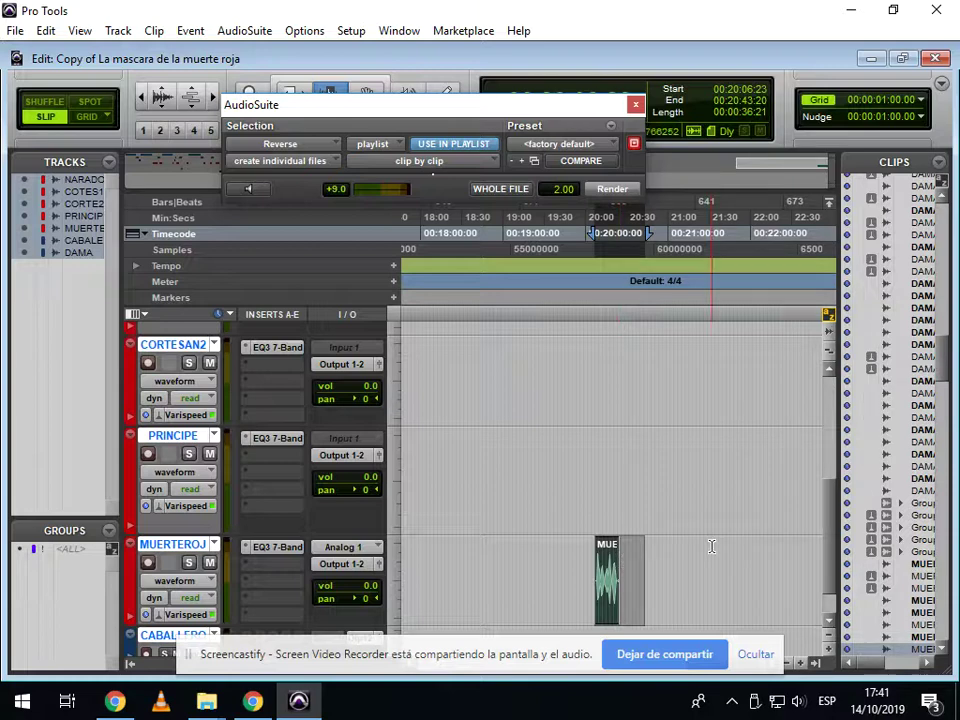
drag(485, 107, 709, 74)
click(860, 72)
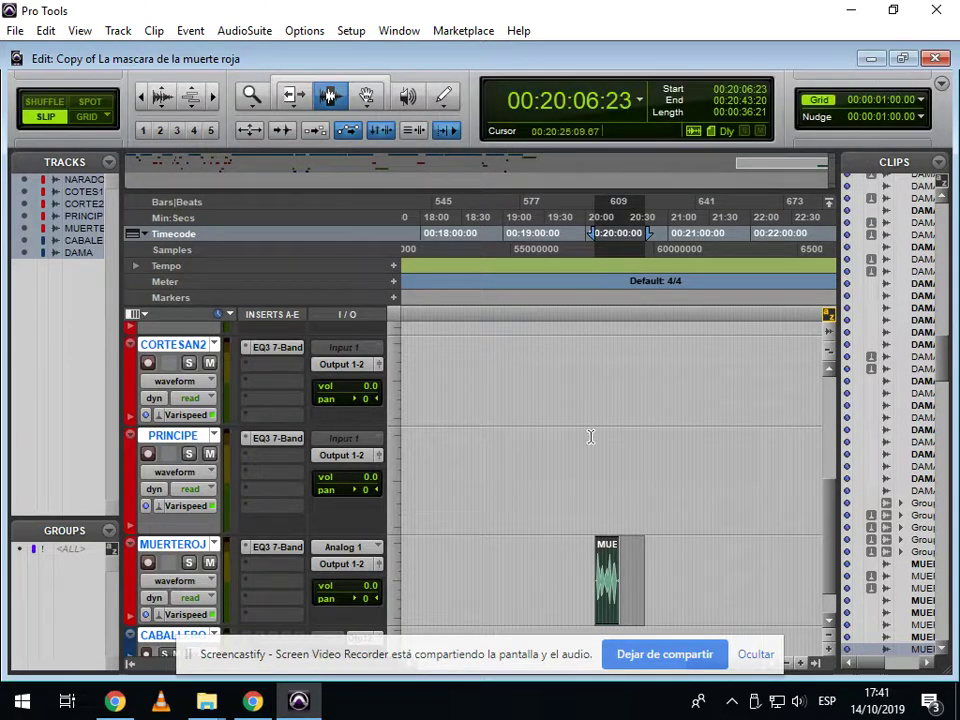
- Load the AudioSuite Pitch Shift effect and set its coarse pitch to -5 semitones
click(244, 30)
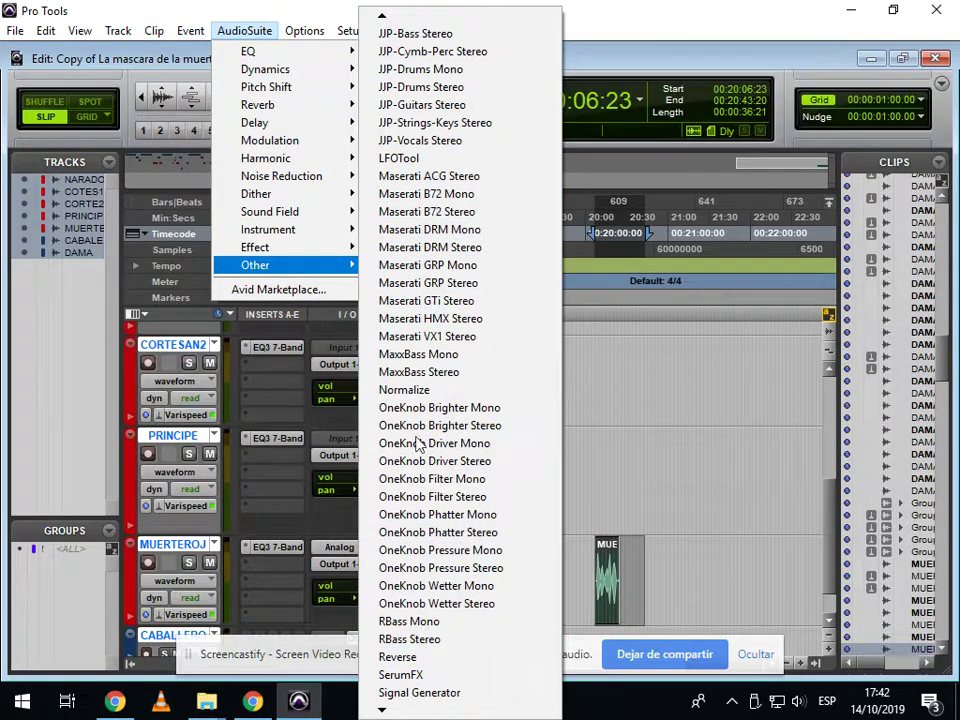
mouse_move(313, 101)
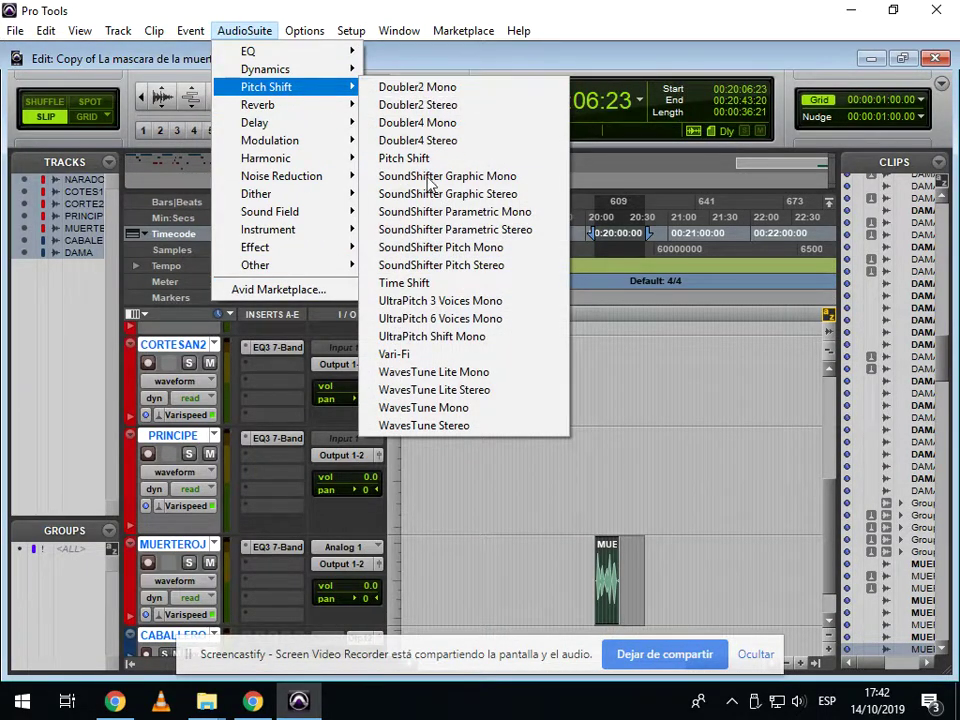
click(405, 169)
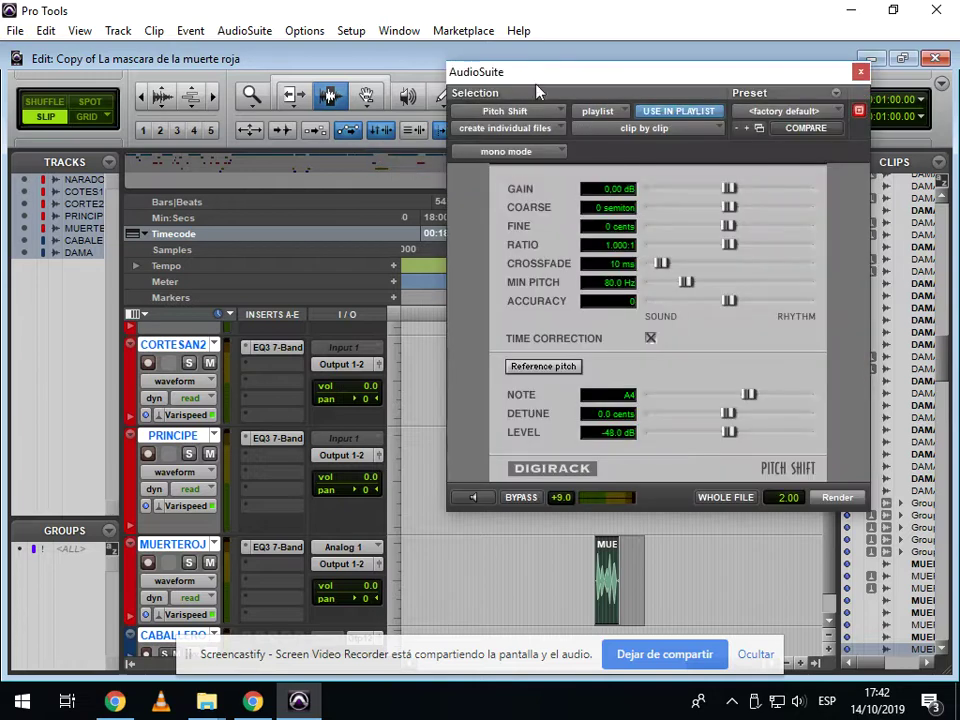
drag(545, 66, 251, 71)
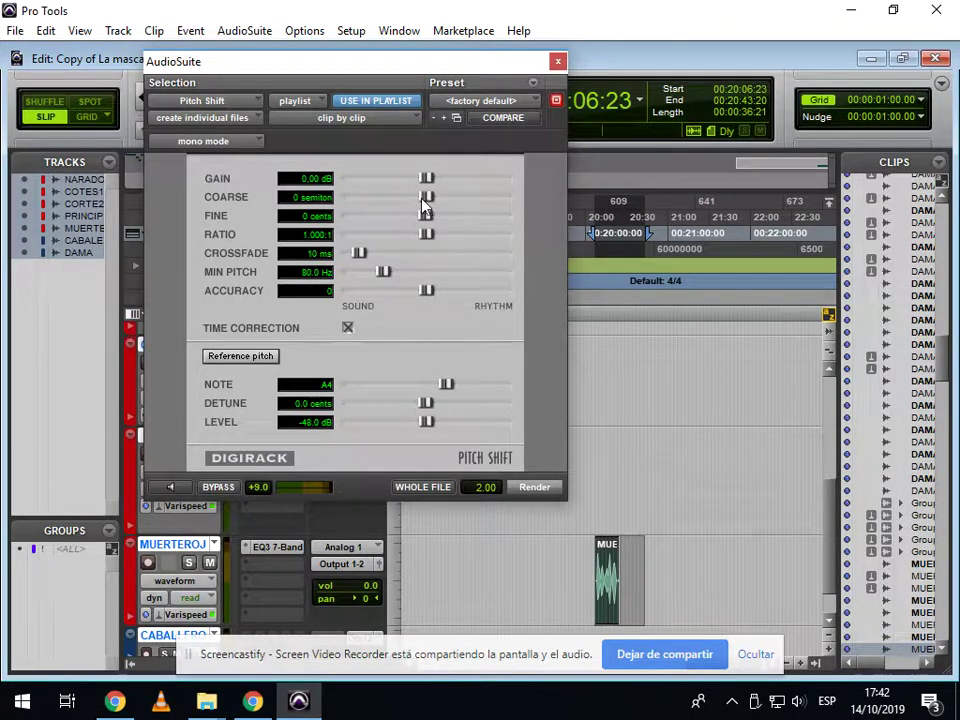
drag(428, 203, 413, 200)
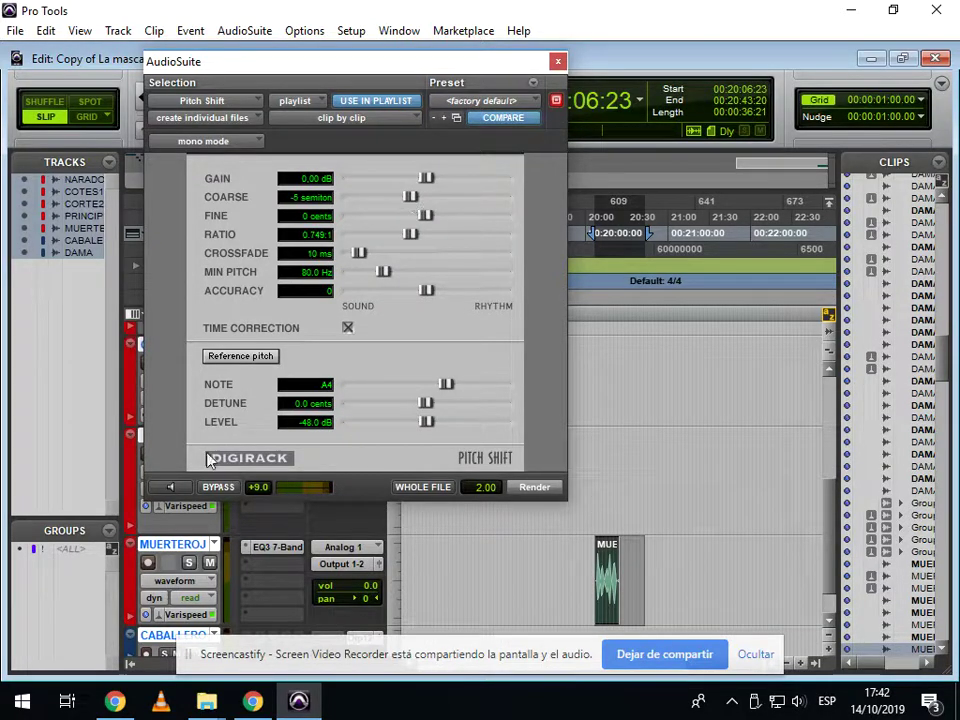
- Preview the Pitch Shift effect, render it on the selected MUERTE ROJA clip and close the effect window
click(178, 488)
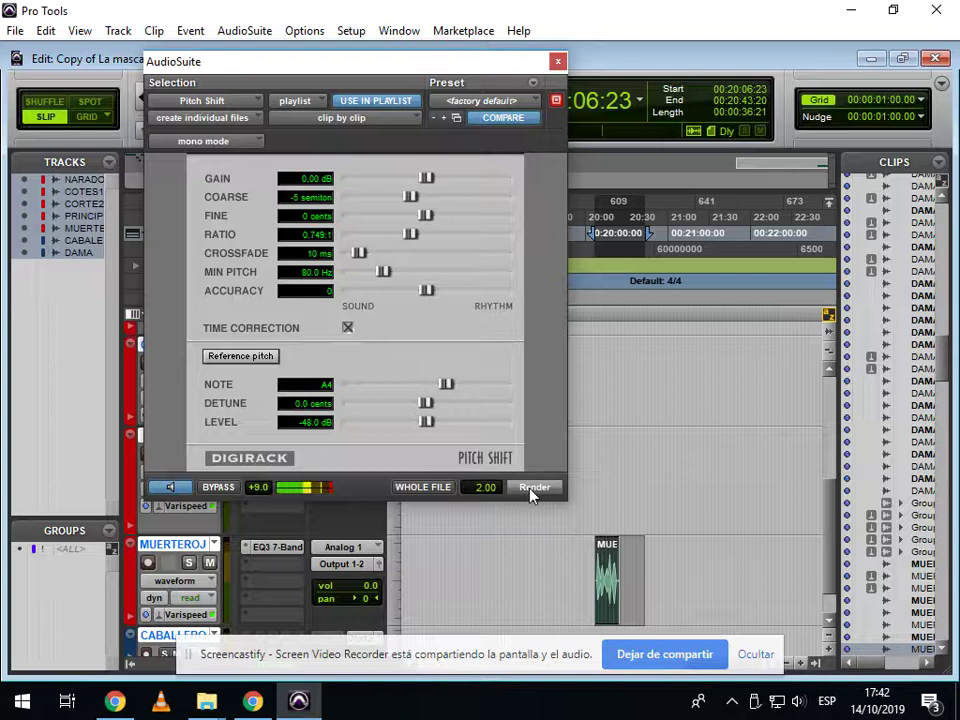
click(170, 488)
click(535, 488)
click(558, 62)
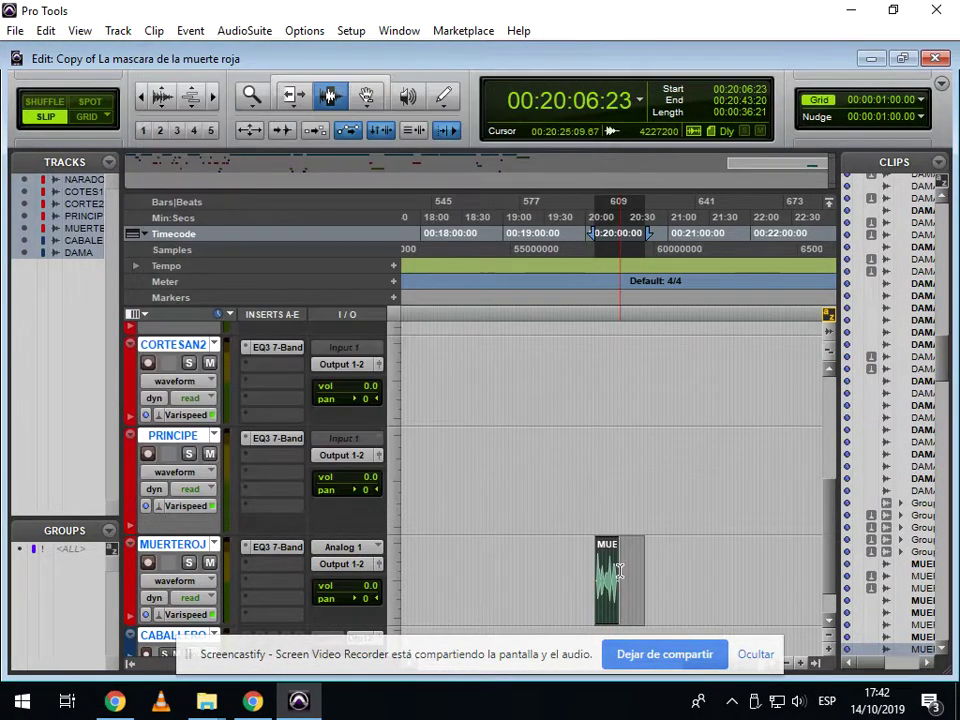
- Play the pitch-shifted MUERTE ROJA clip from its start at 00:20:06:23
click(585, 597)
key(Tab)
key(space)
key(t)
key(t)
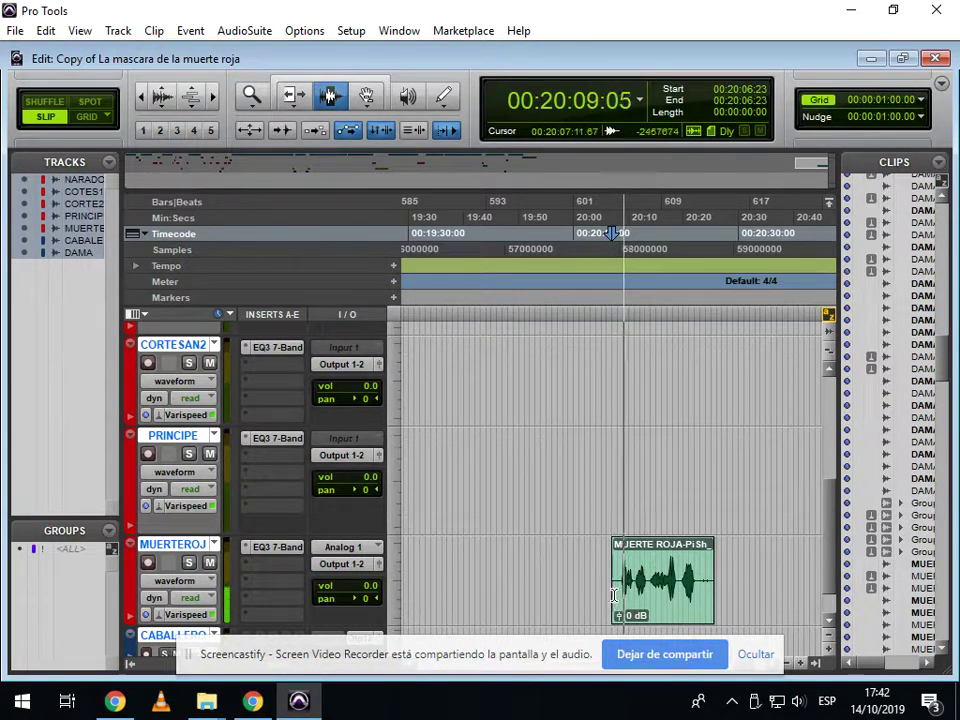
key(r)
key(space)
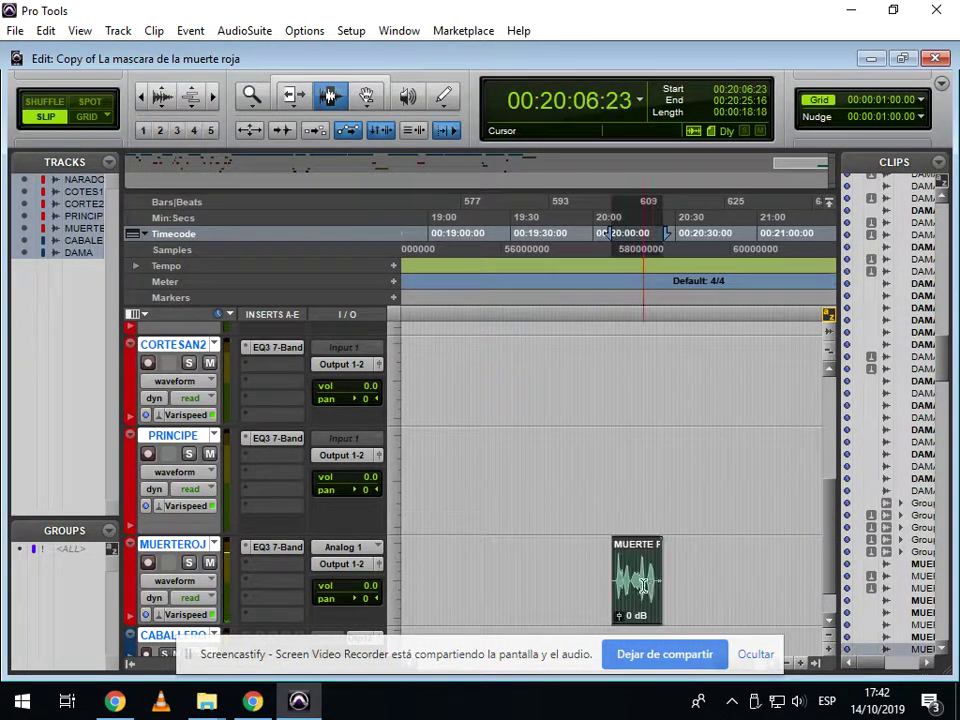
- Select the pitch-shifted clip with empty space up to 00:21:17:15 and load the AudioSuite D-Verb reverb for it
shift+click(728, 594)
shift+click(805, 594)
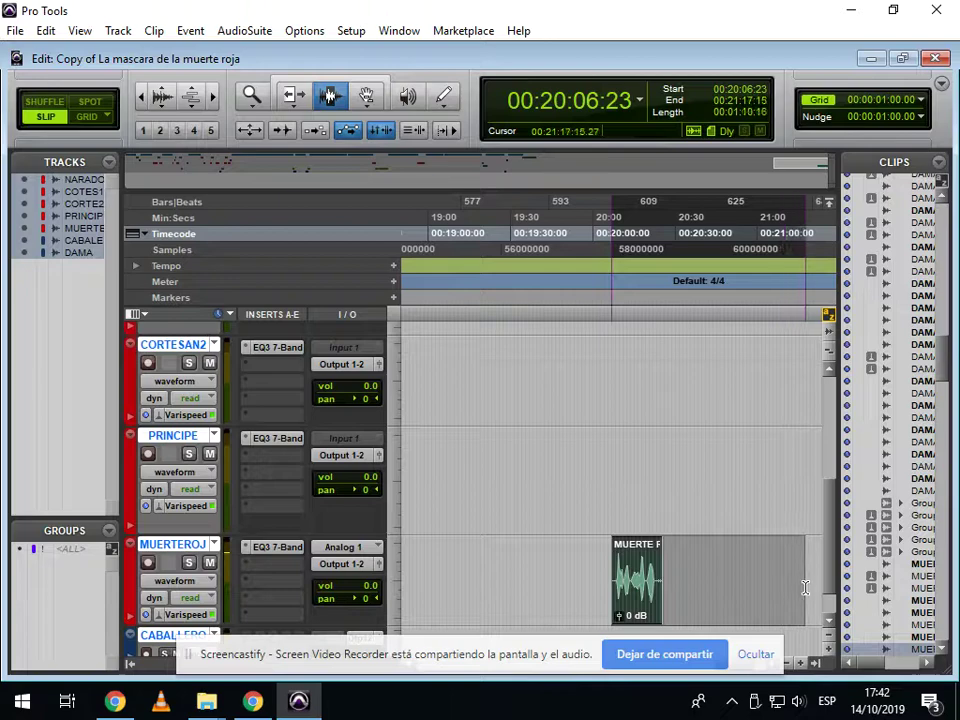
click(247, 27)
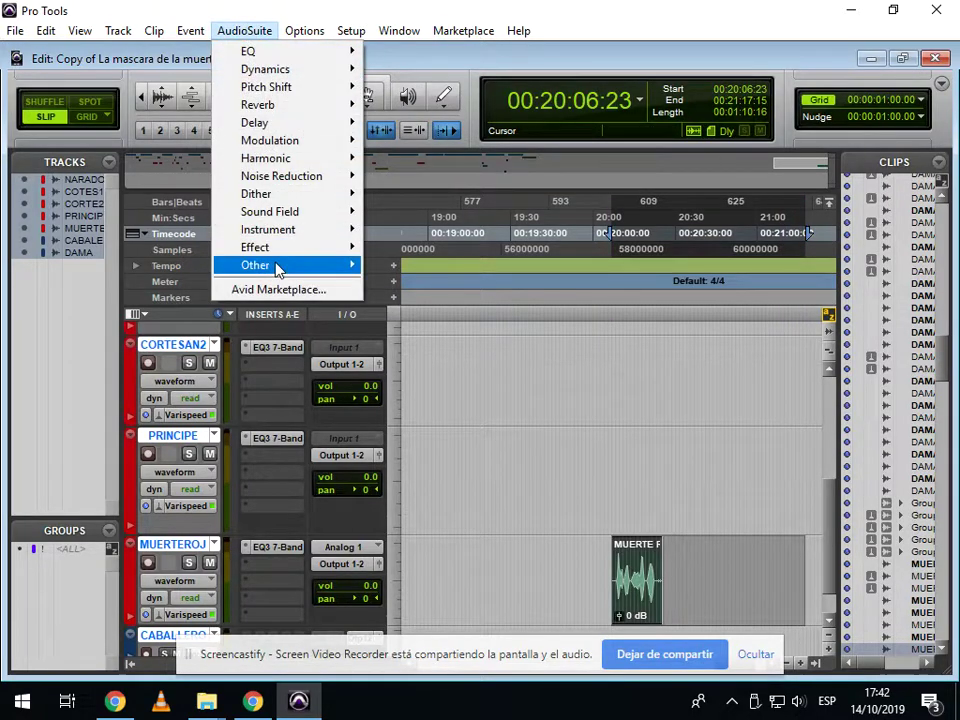
mouse_move(265, 110)
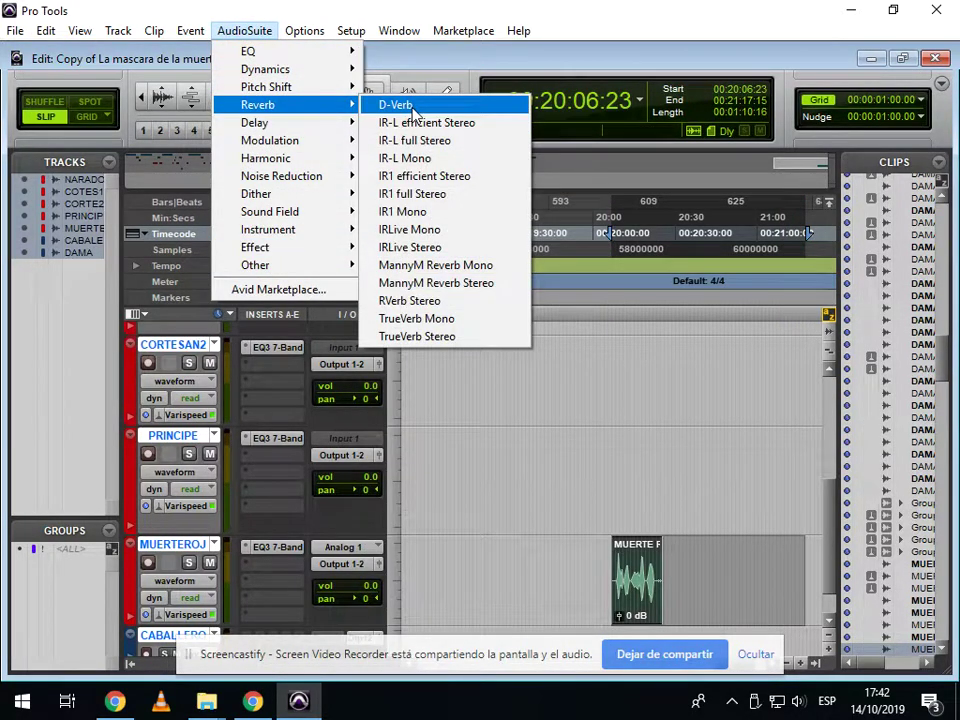
click(414, 103)
drag(314, 68, 275, 68)
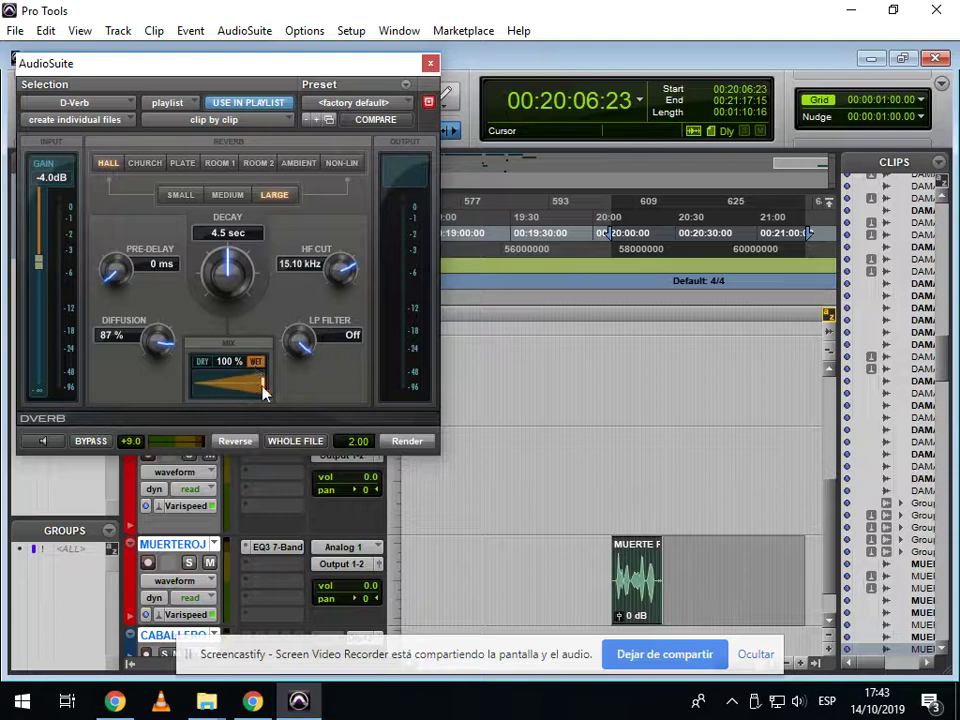
- Lower the D-Verb wet mix to 32 % while previewing, render the reverb and close its window
drag(261, 388, 241, 388)
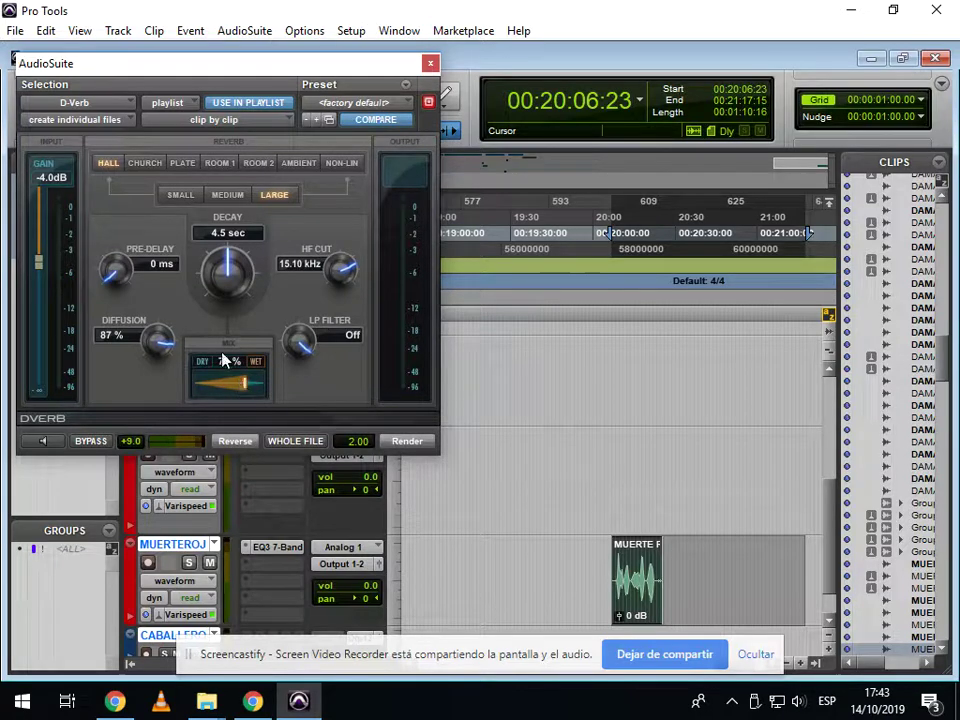
click(44, 441)
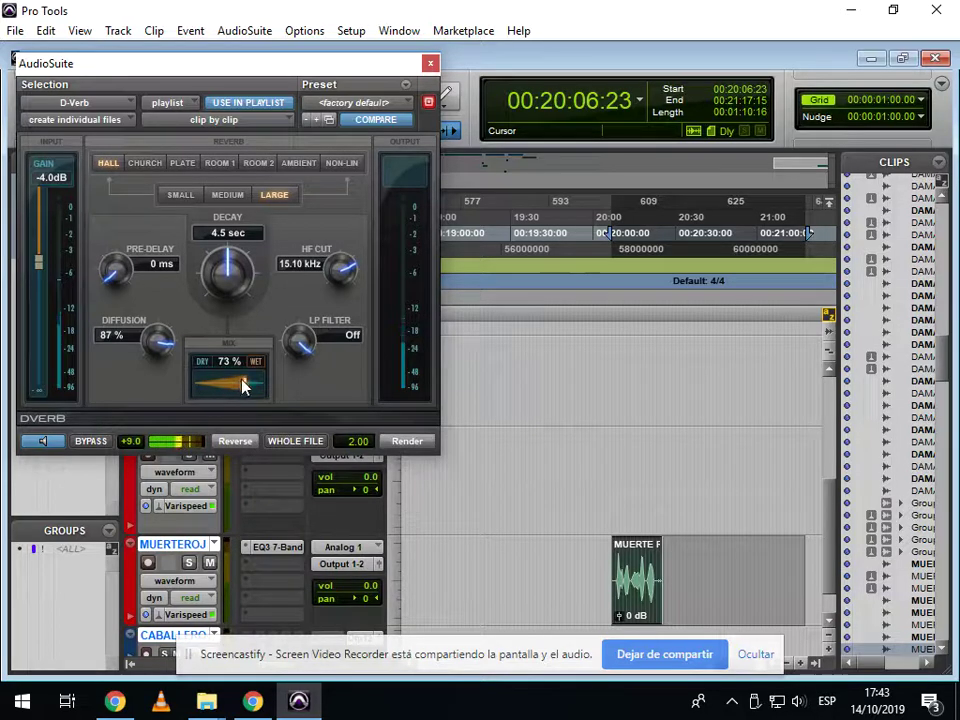
drag(243, 386, 199, 369)
drag(222, 380, 220, 388)
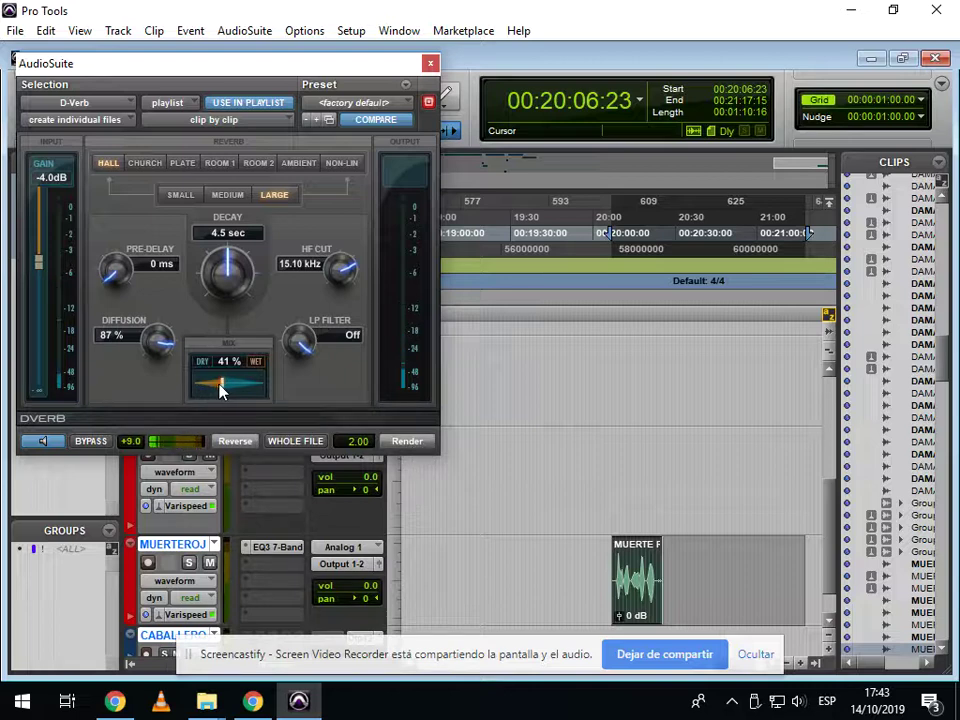
click(410, 443)
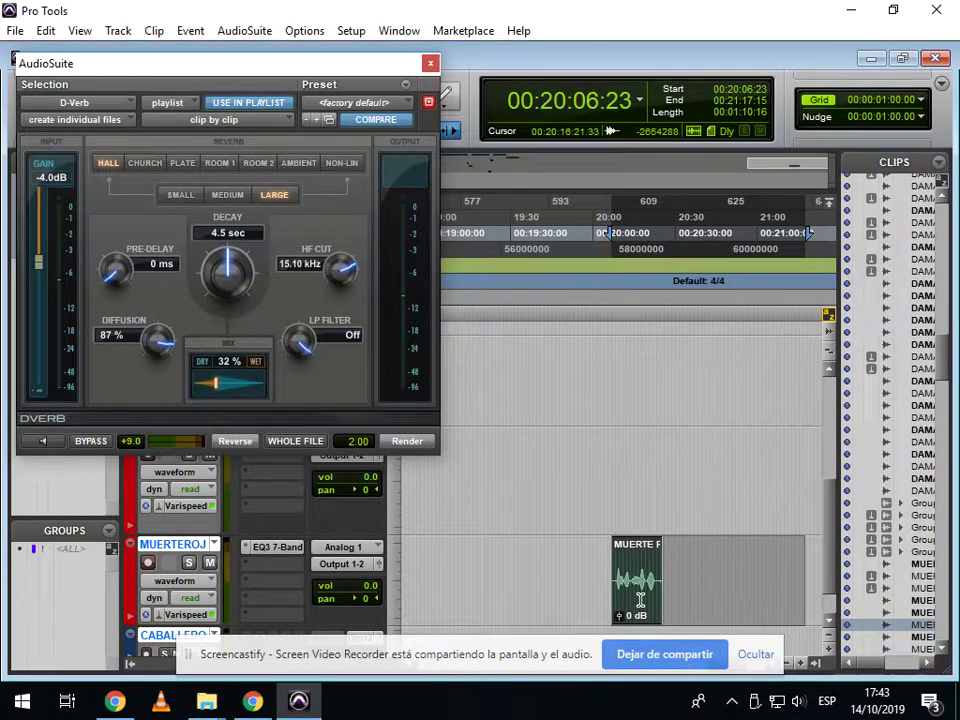
click(430, 64)
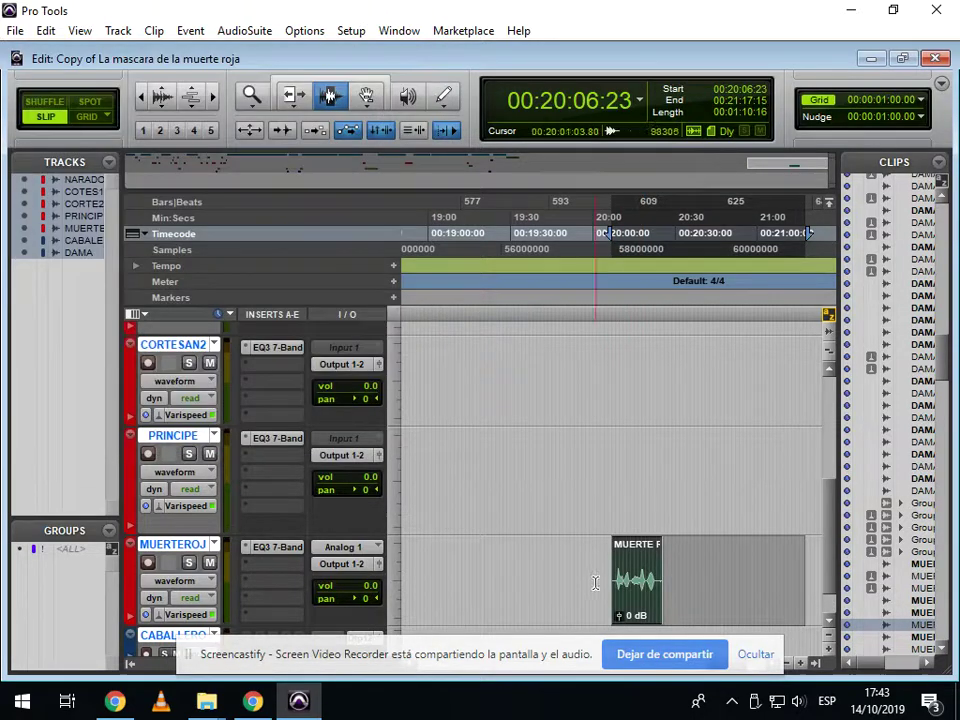
- Play the reverberated MUERTE ROJA clip from 00:20:07:07 and raise its clip gain to +7.3 dB
key(space)
key(t)
key(t)
key(t)
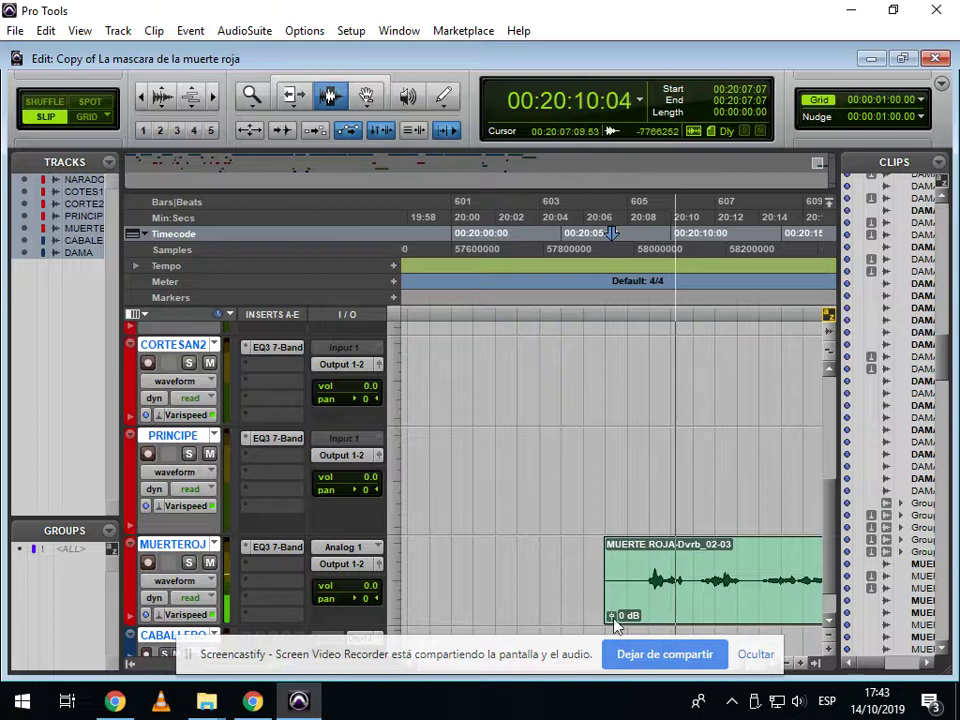
drag(612, 616, 615, 612)
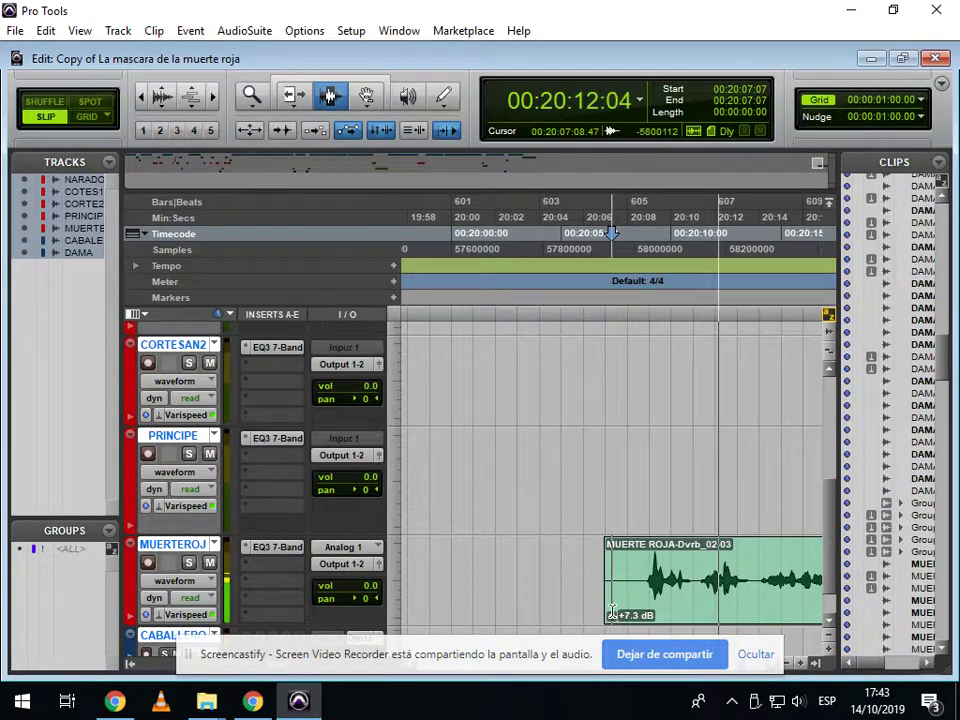
key(r)
key(r)
key(space)
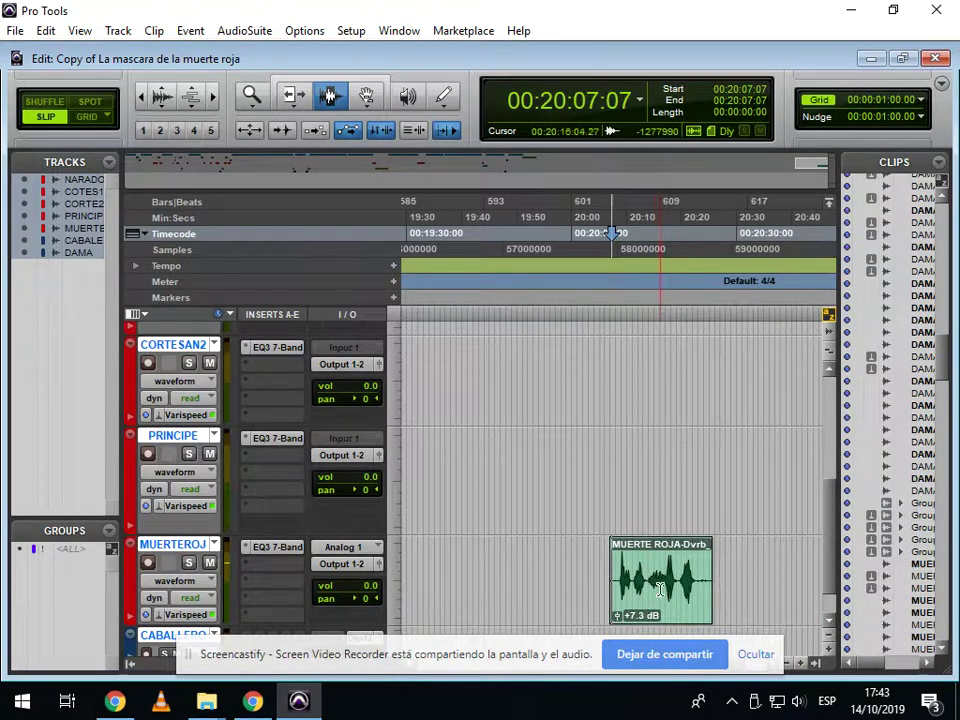
- Select the whole reverberated MUERTE ROJA clip and render the AudioSuite Reverse effect on it
click(672, 596)
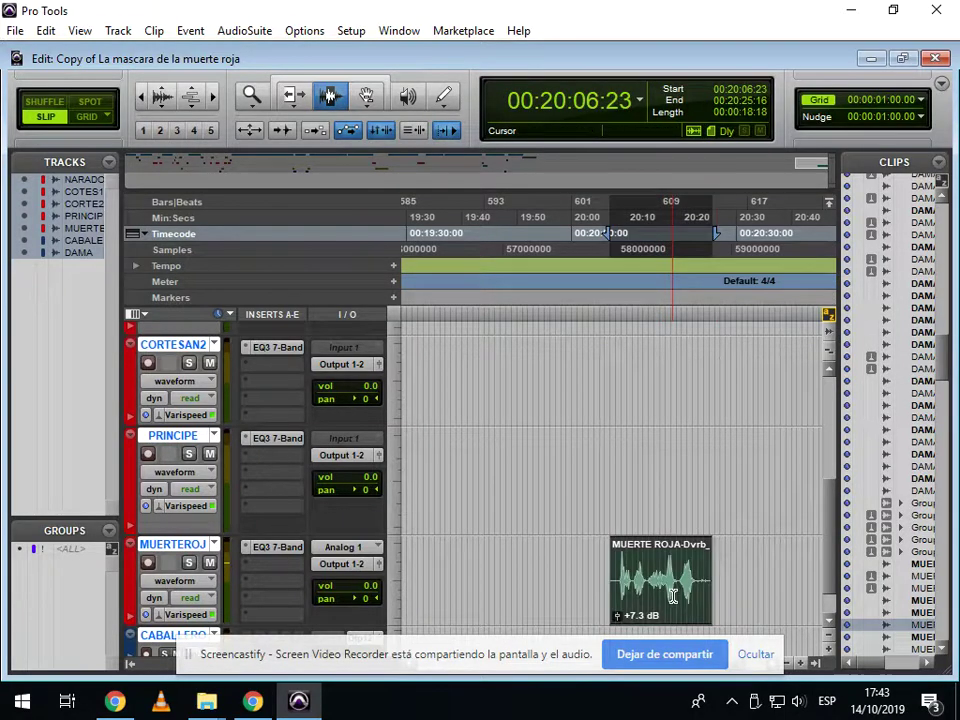
click(252, 31)
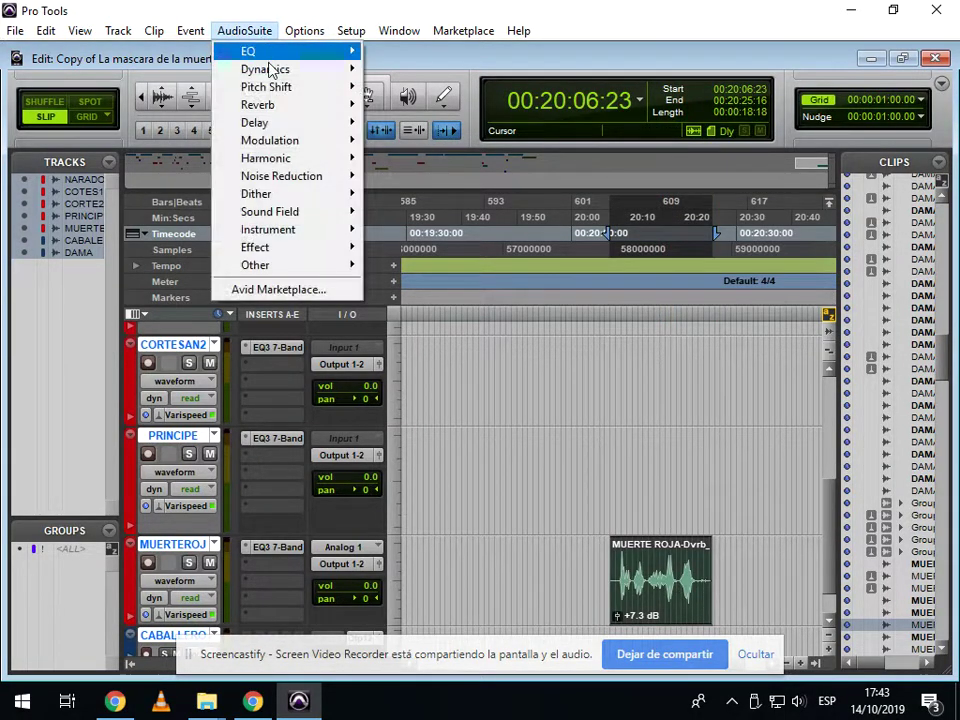
mouse_move(258, 265)
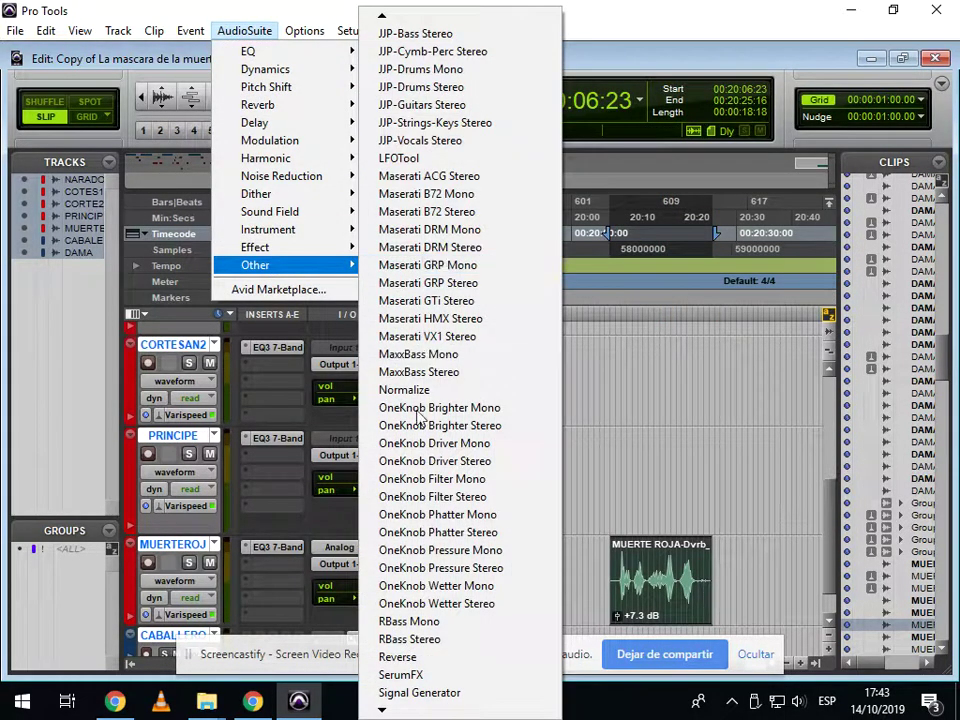
click(400, 657)
click(408, 150)
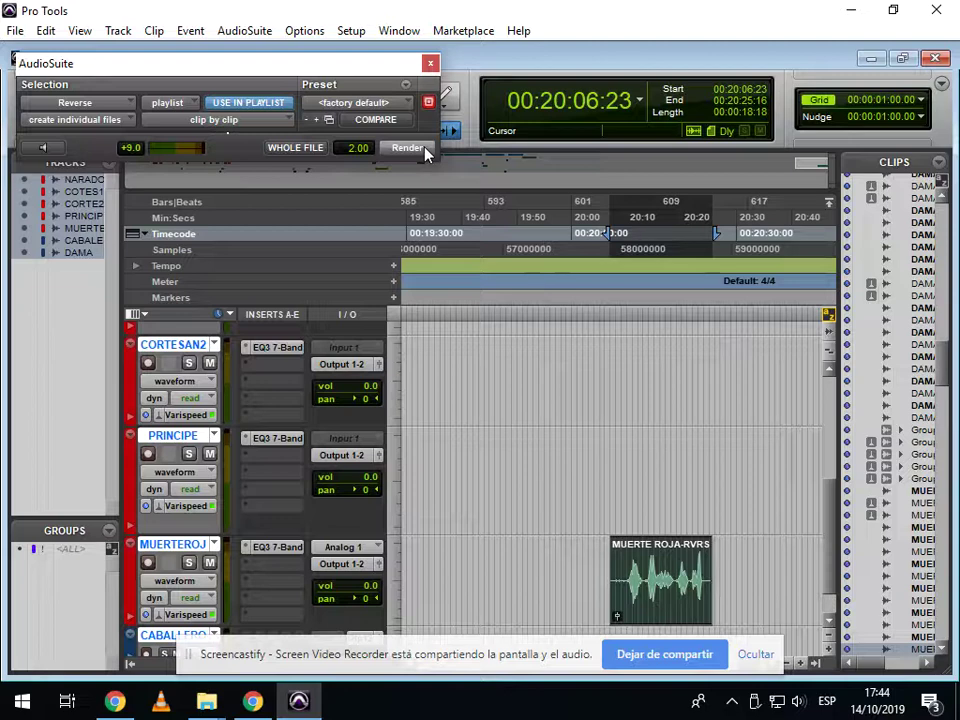
- Play the newly reversed MUERTE ROJA clip from 00:20:09:00 and from 00:20:07:11
click(620, 566)
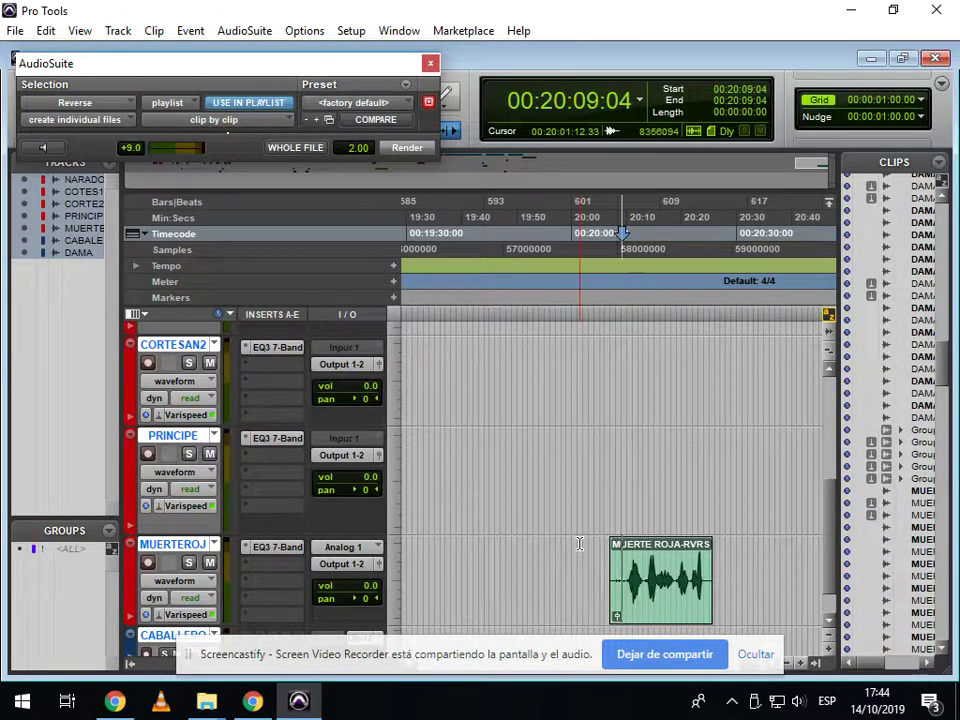
click(622, 551)
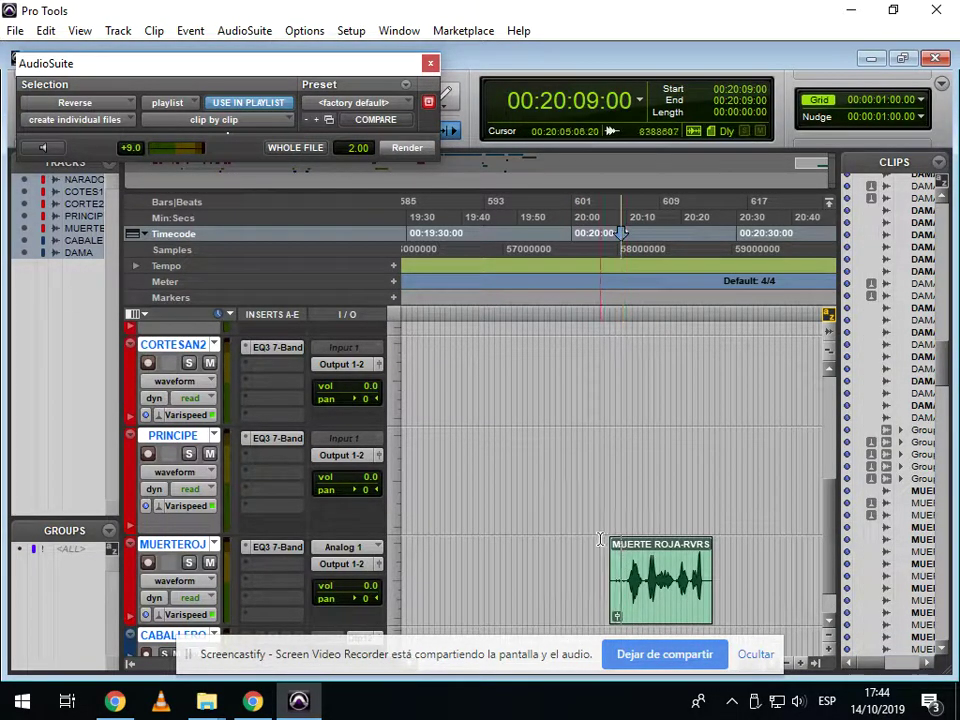
key(space)
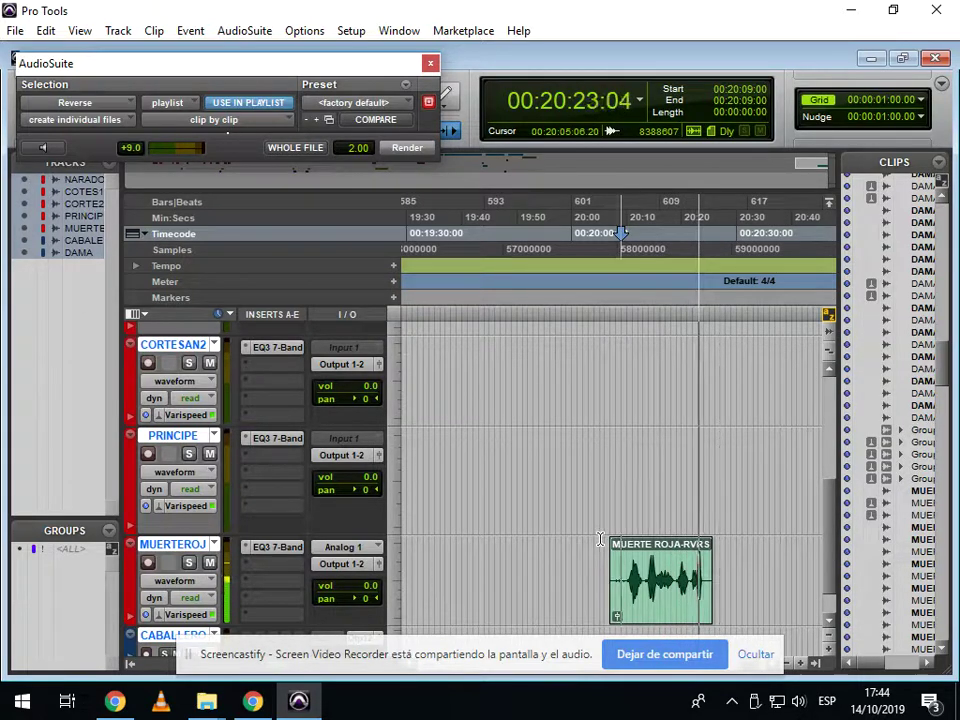
key(space)
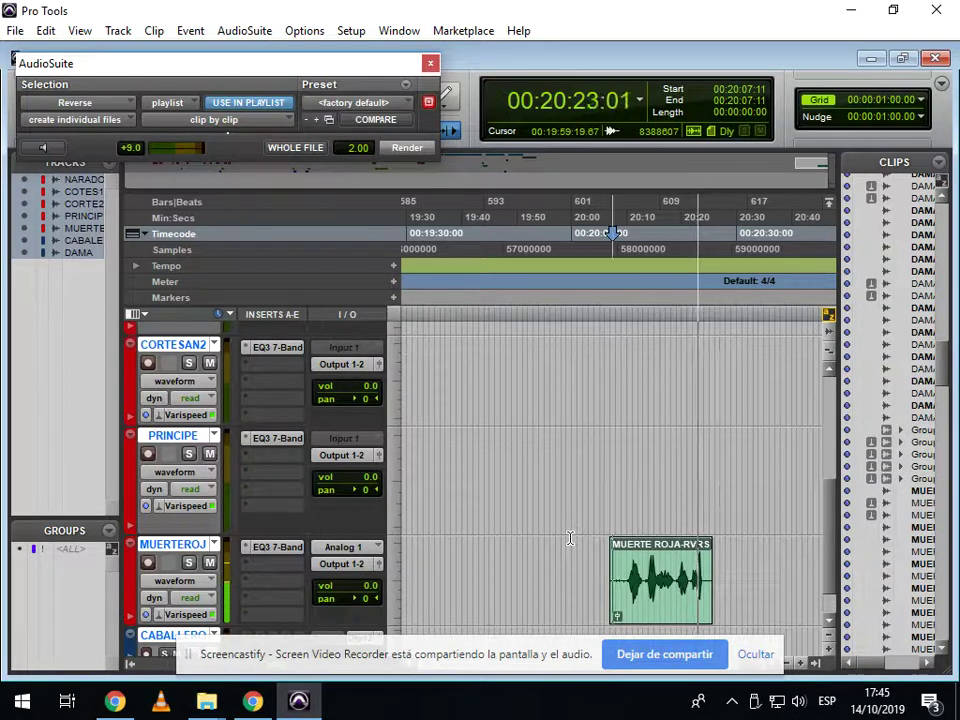
key(space)
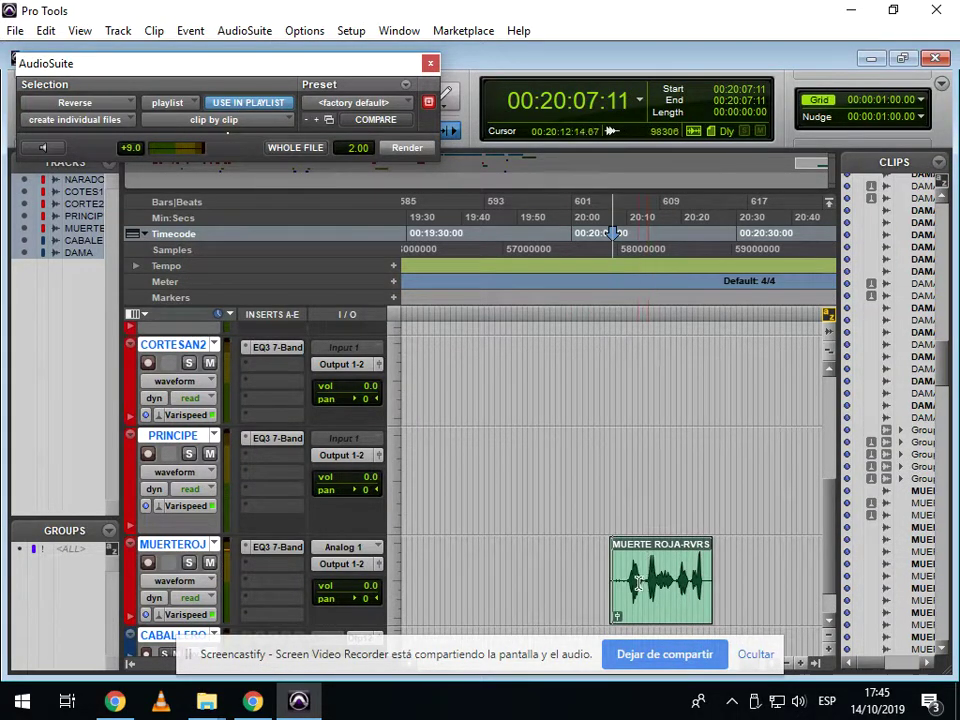
scroll(600, 500, down, 1)
key(ctrl+bracketleft)
key(ctrl+bracketleft)
key(ctrl+bracketleft)
key(ctrl+bracketleft)
key(ctrl+bracketleft)
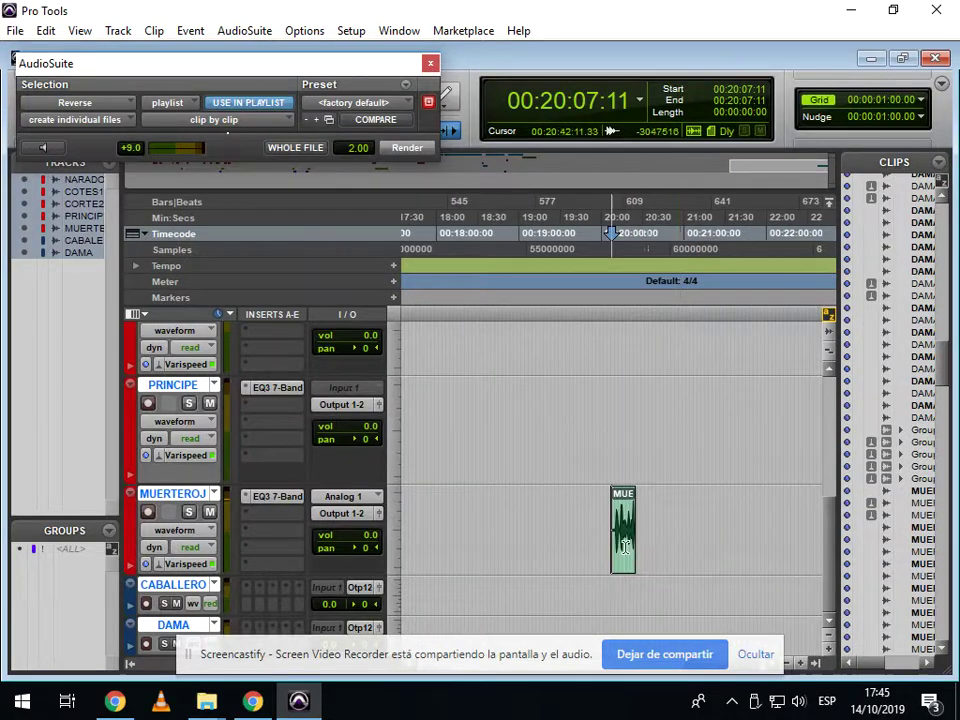
- Select the whole reversed MUERTE ROJA-RVRS_03-04 clip on the MUERTEROJ track, from 00:20:06:23 to 00:20:25:16
click(519, 542)
scroll(440, 562, up, 3)
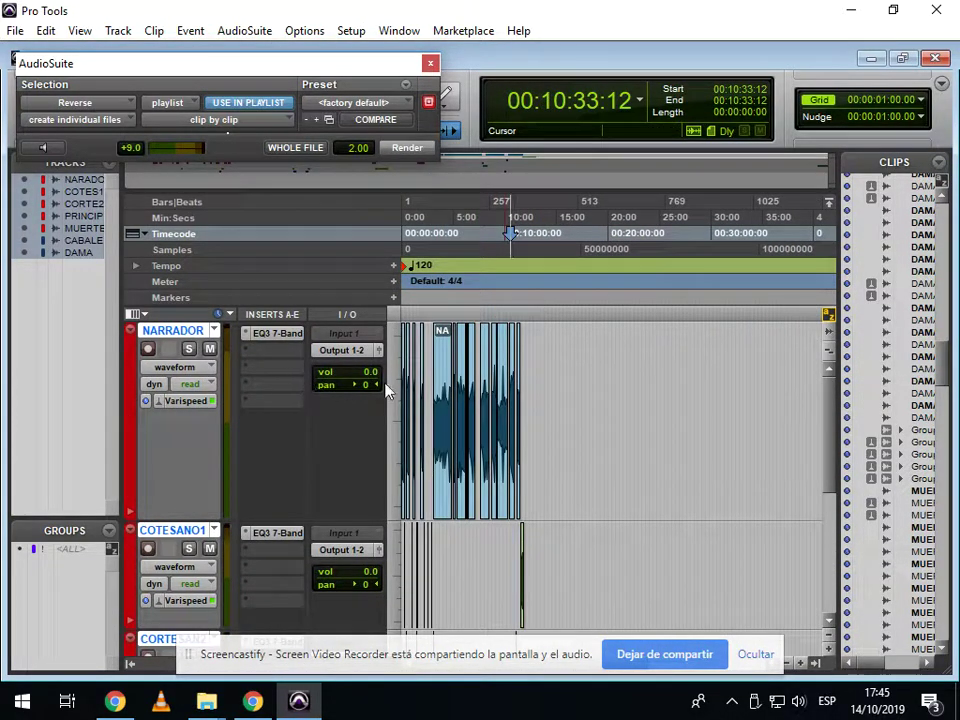
scroll(568, 538, down, 3)
click(612, 516)
key(ctrl+bracketright)
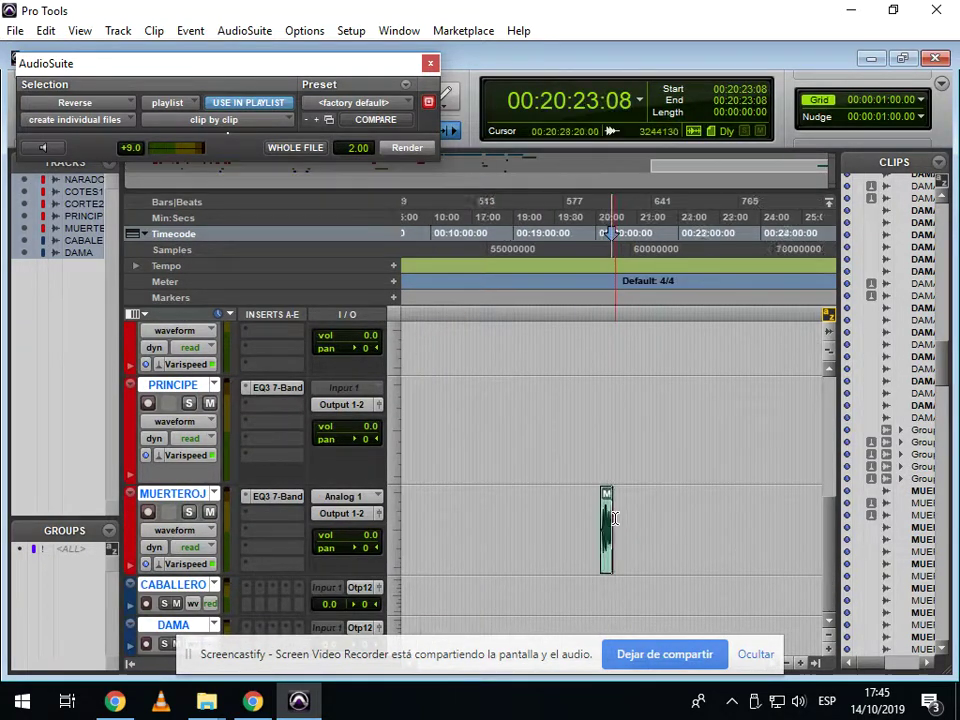
key(ctrl+bracketright)
key(ctrl+bracketright)
key(ctrl+bracketright)
key(ctrl+bracketright)
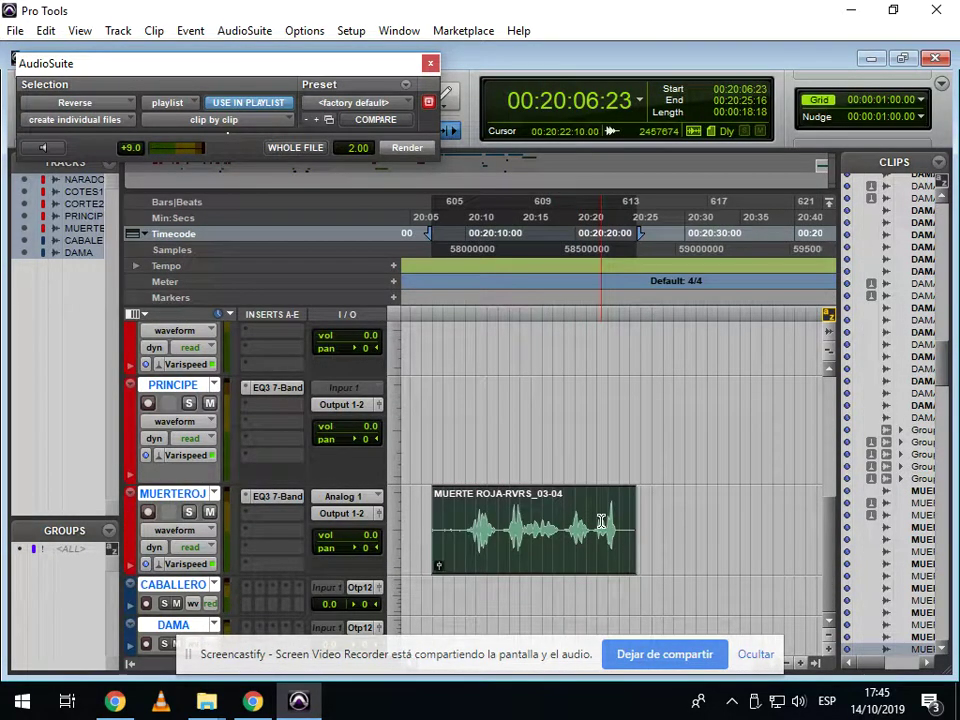
- Export the selected MUERTE ROJA clip as a 48 kHz (Multiple) Mono MP3 to the Desktop folder
key(ctrl+shift+k)
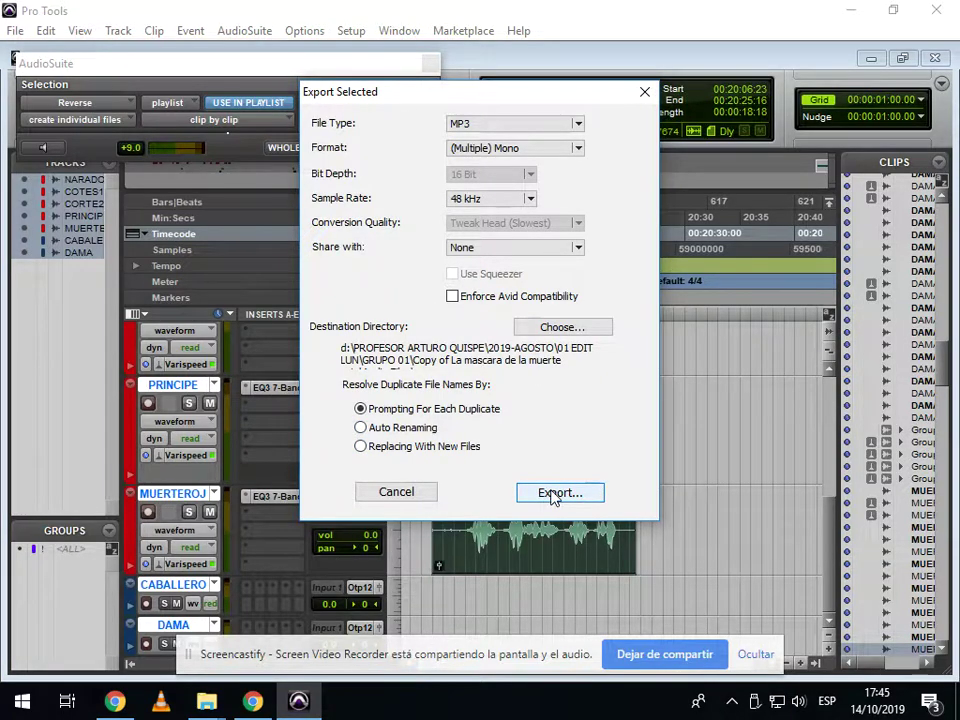
click(561, 327)
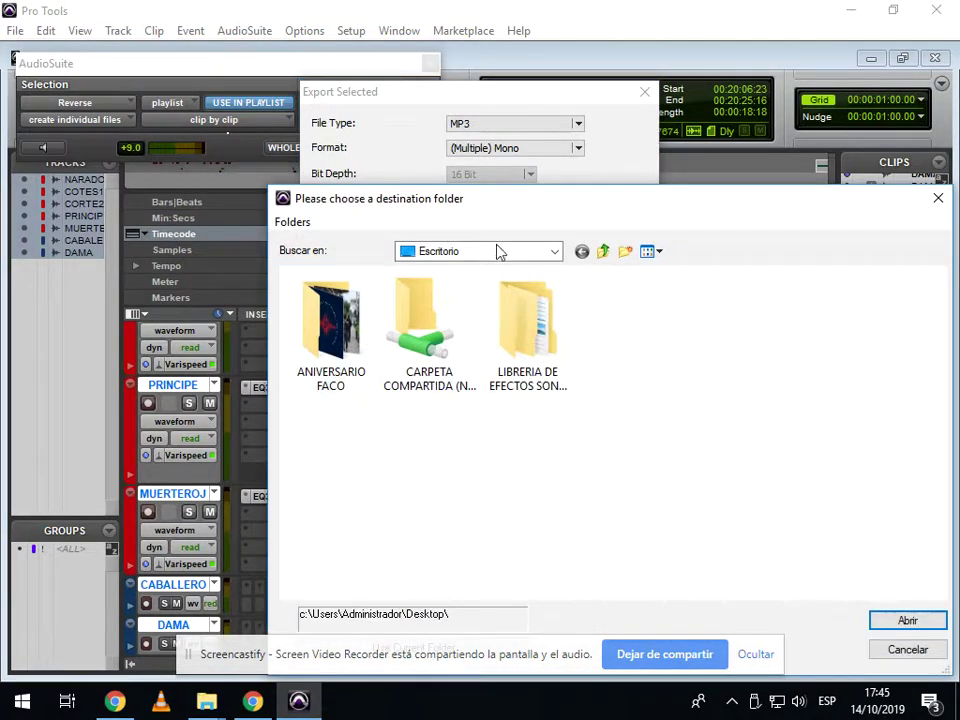
drag(523, 199, 304, 68)
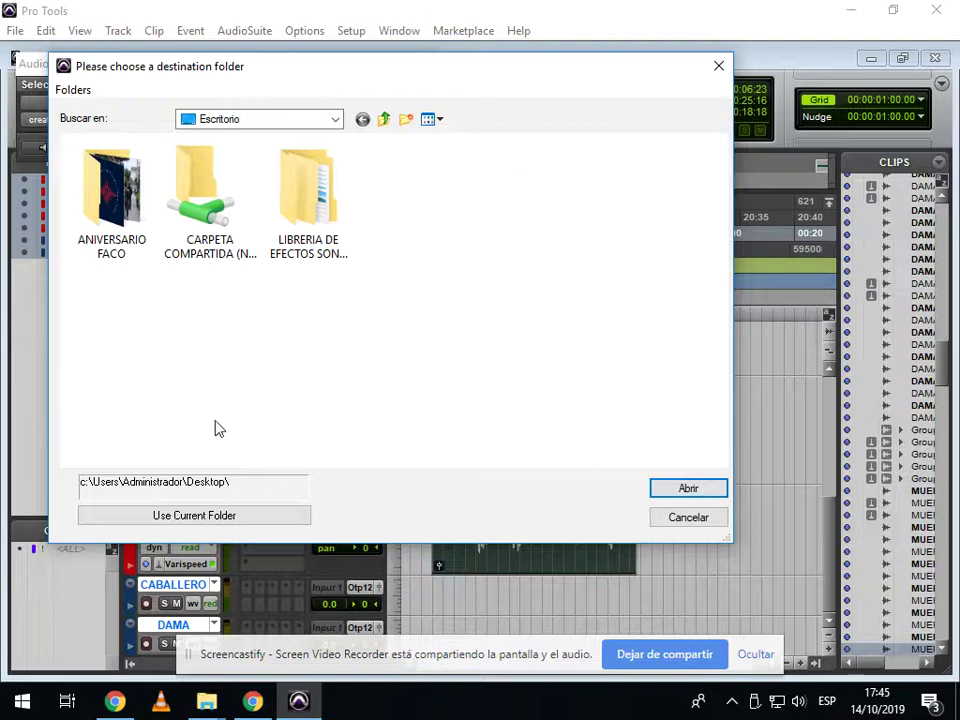
click(278, 520)
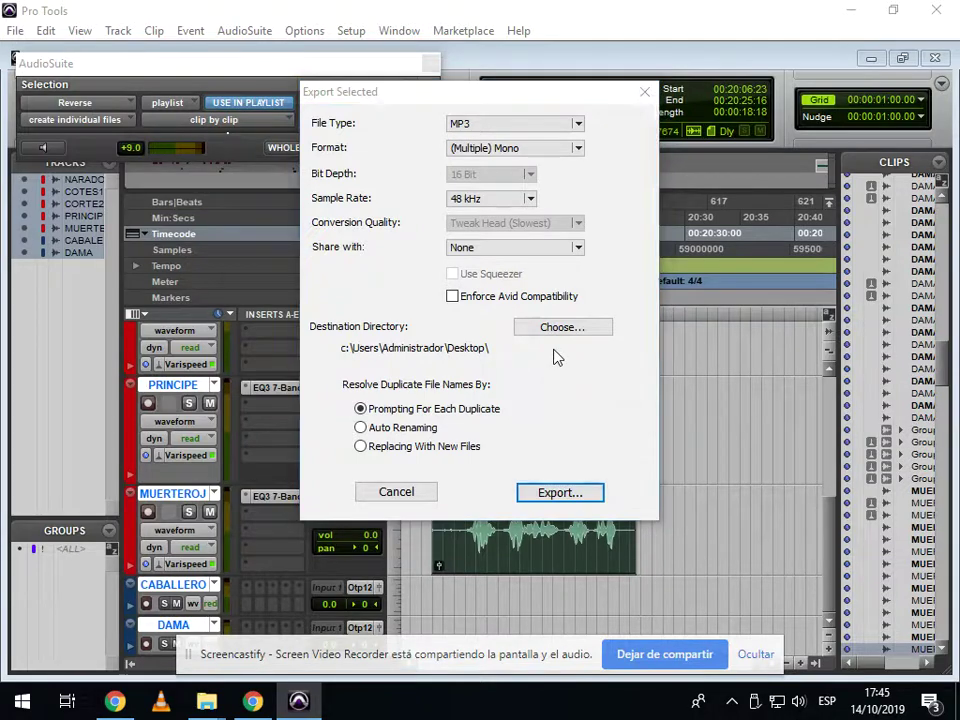
click(681, 449)
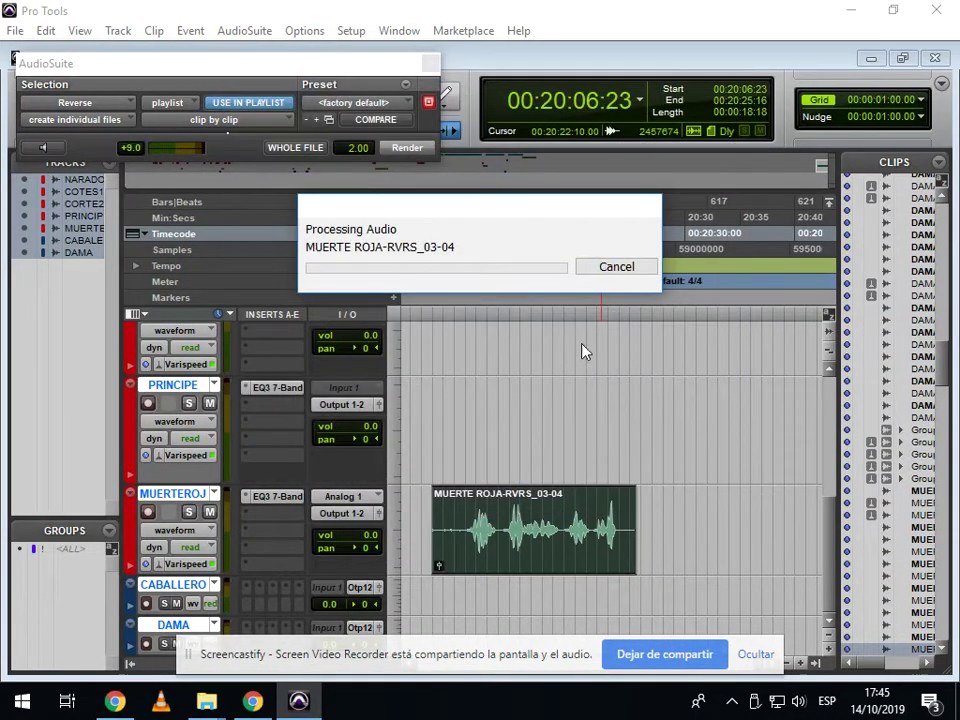
- Switch to the Windows desktop, play the exported MUERTE ROJA-RVRS_03-04.mp3 in VLC and close the player
click(115, 701)
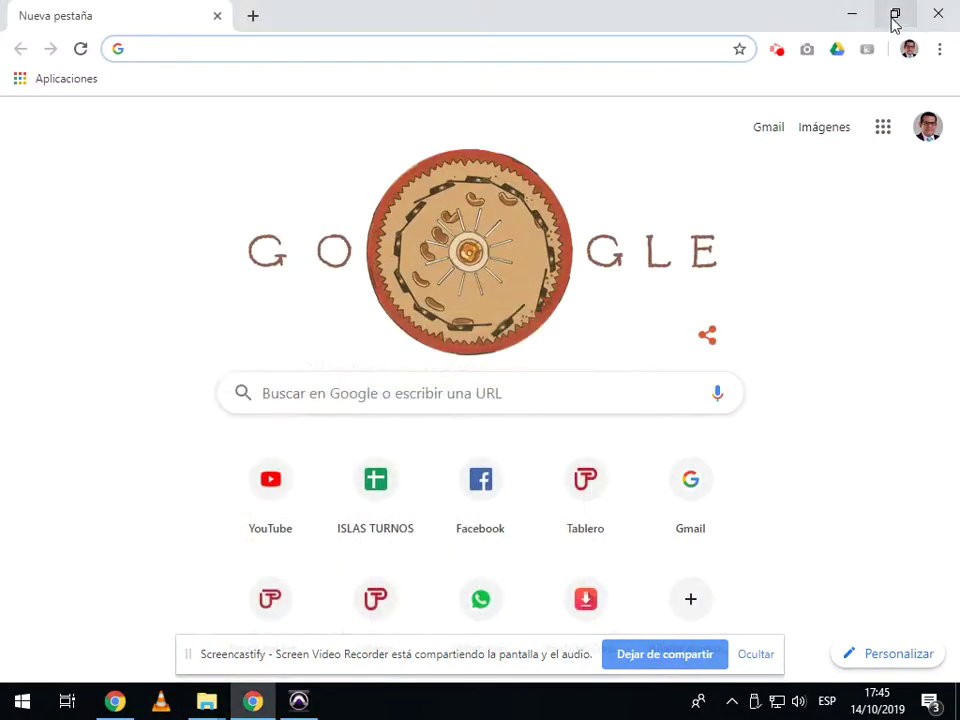
click(853, 15)
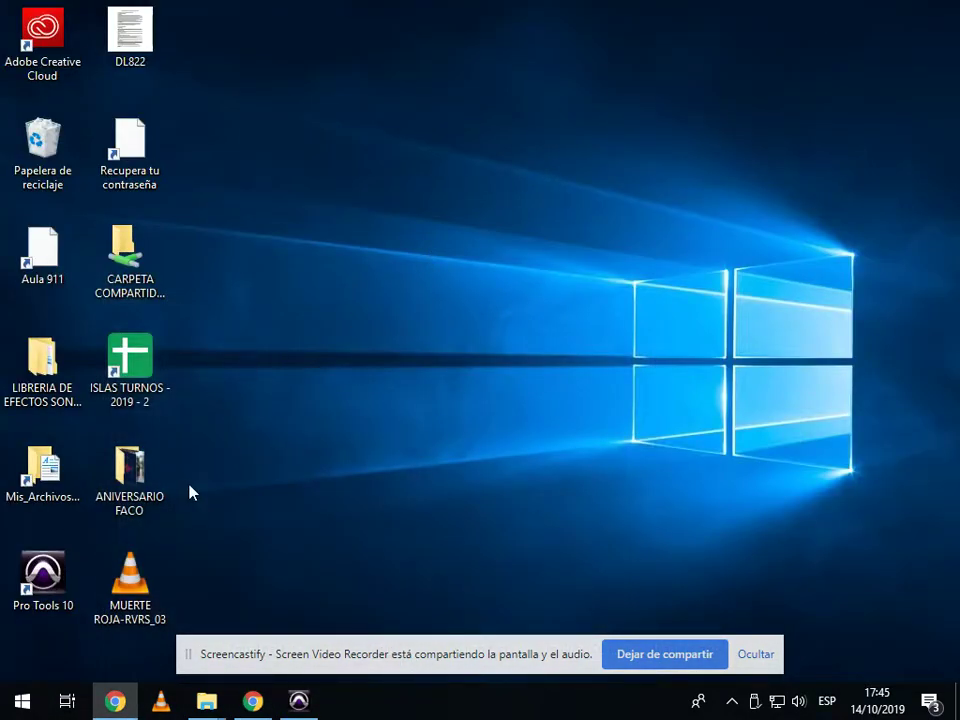
right_click(124, 574)
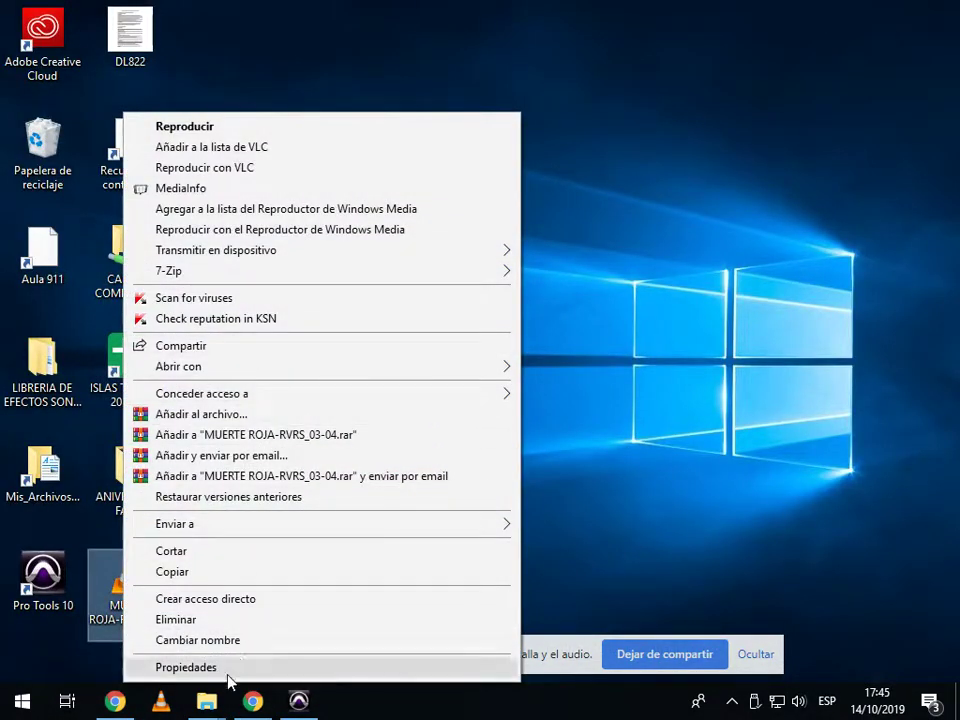
click(206, 168)
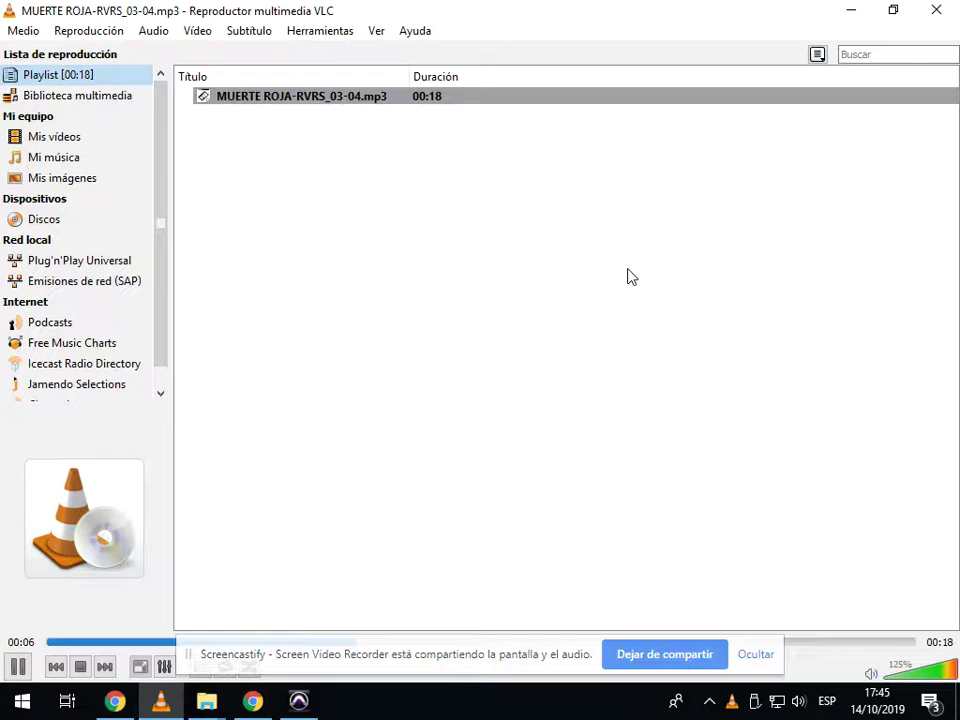
click(935, 12)
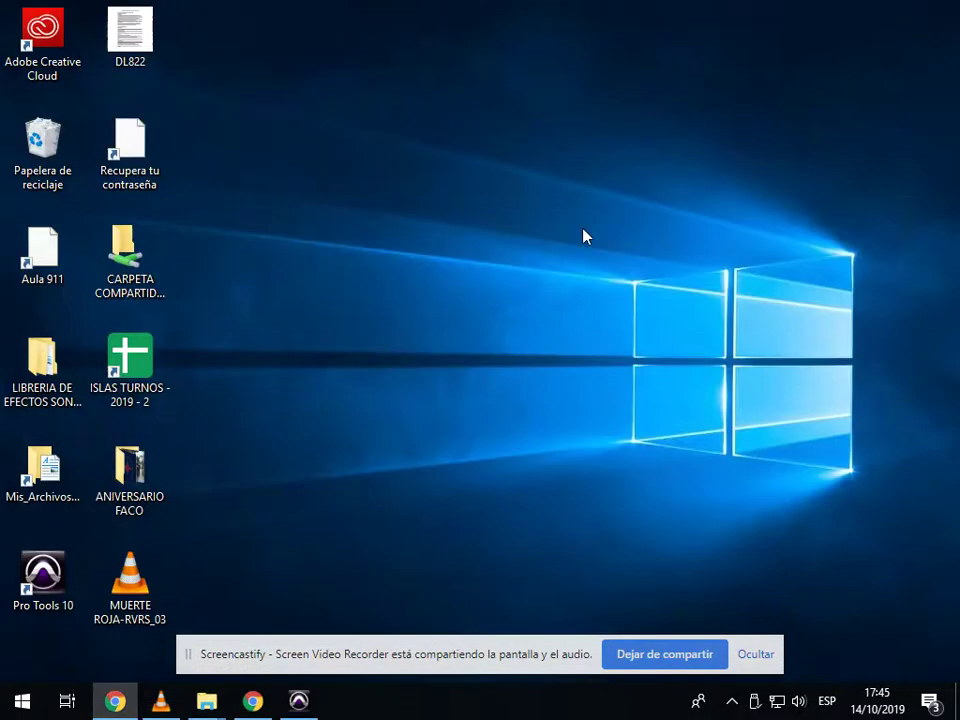
- Switch back to Pro Tools, remove the MUERTE ROJA clip from the MUERTEROJ track and return to the session start
click(303, 700)
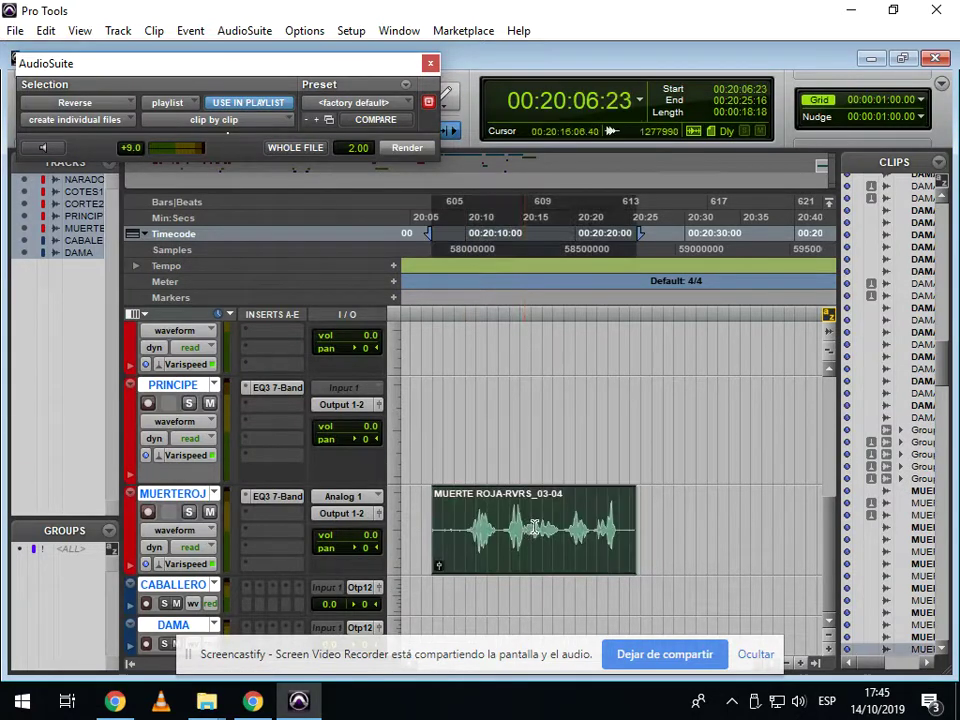
key(ctrl+z)
key(r)
key(r)
key(r)
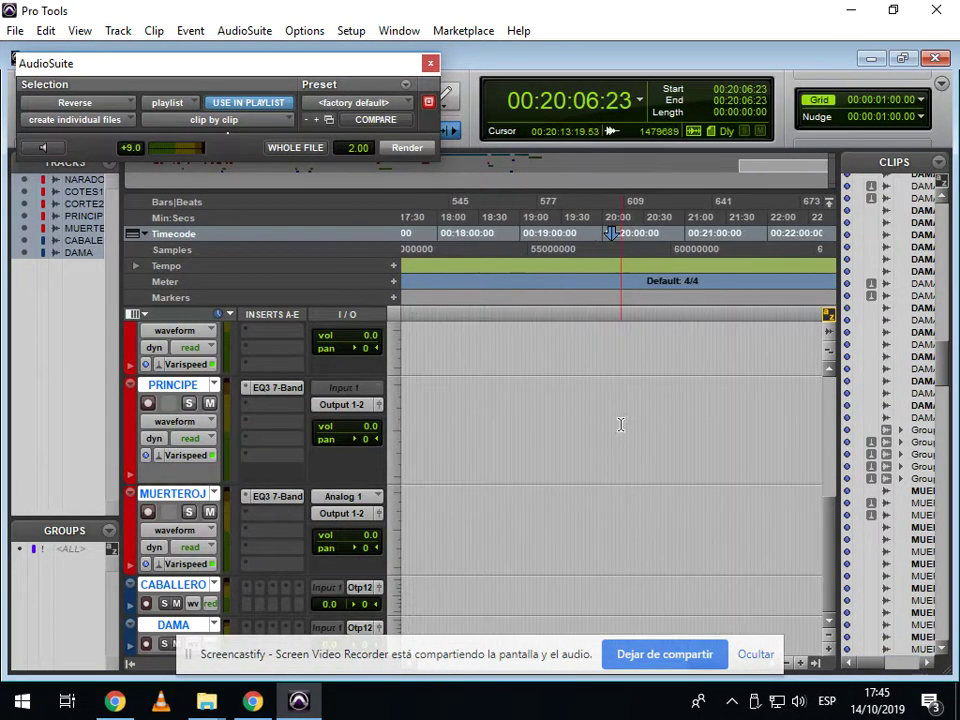
key(Return)
scroll(620, 425, up, 5)
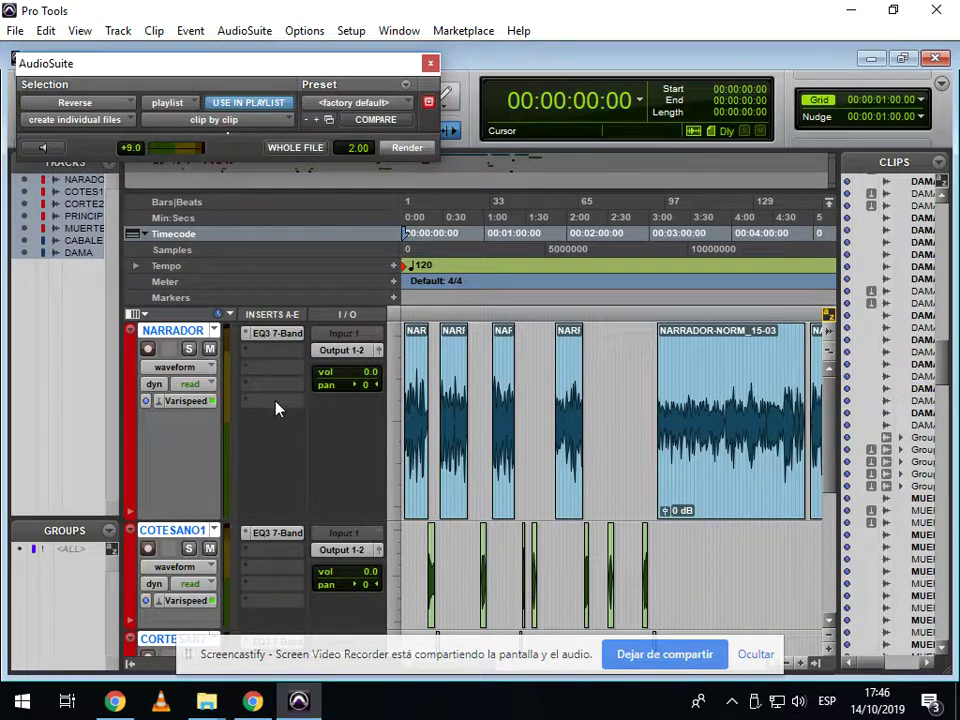
- Insert Dyn3 Compressor/Limiter after the EQ on the NARRADOR track with a 6.4:1 ratio and close its window
click(276, 365)
mouse_move(300, 380)
mouse_move(408, 397)
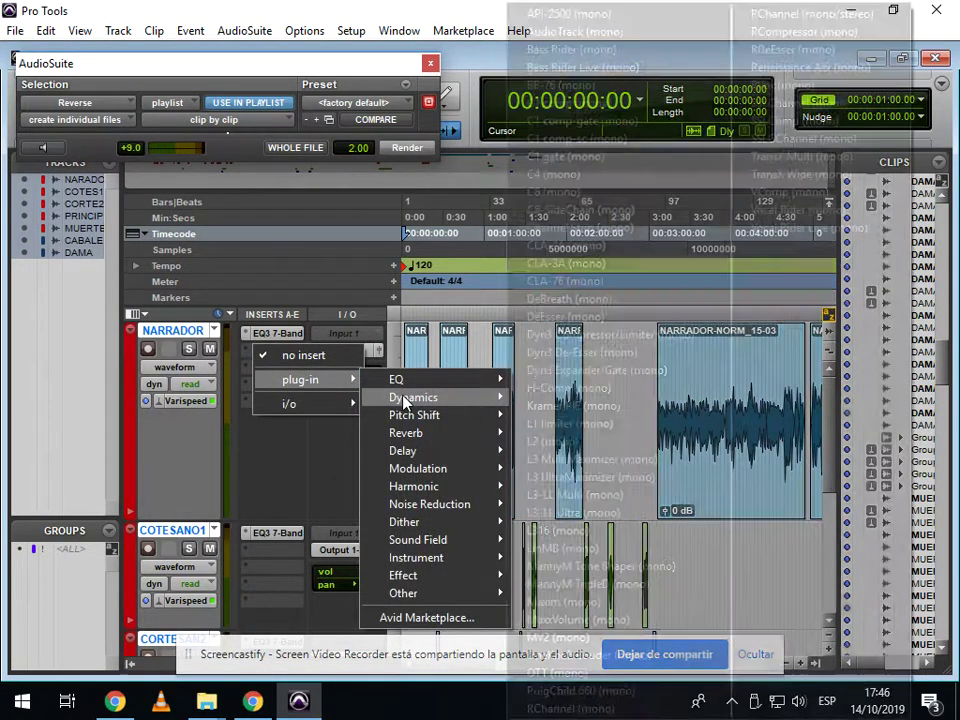
click(570, 335)
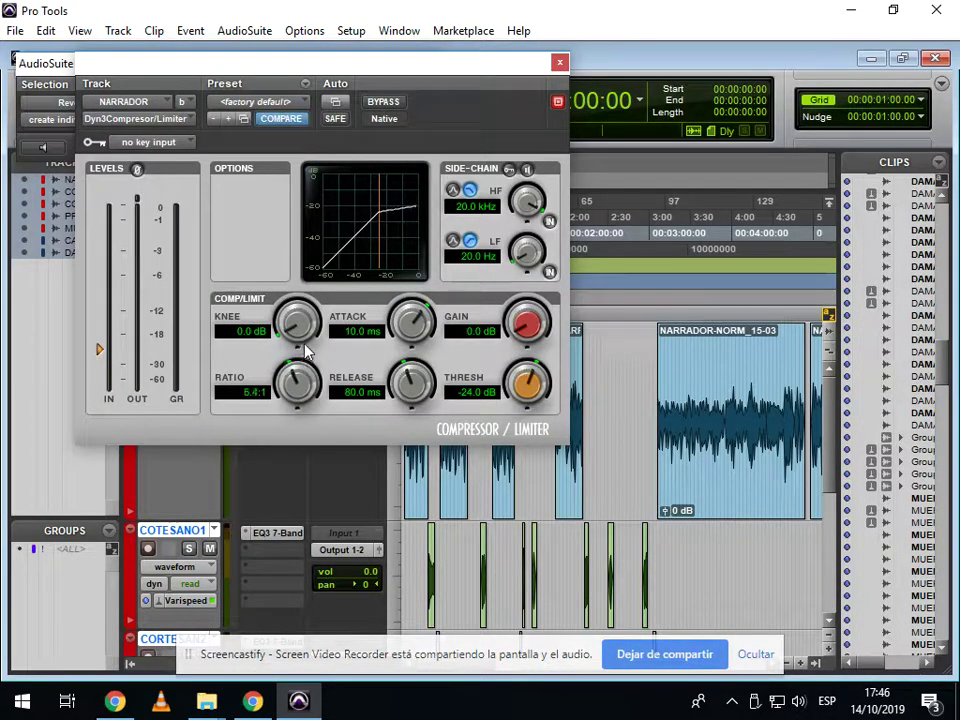
click(560, 63)
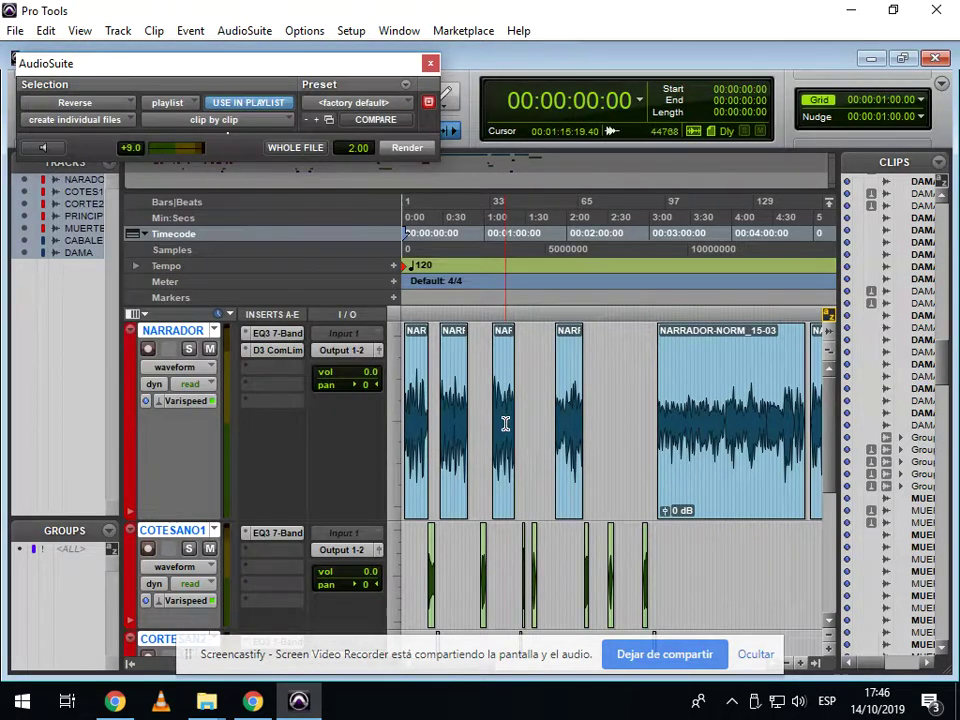
- During playback from the session start, lower the HF band of NARRADOR's EQ3 7-Band to about -3.4 dB at 5.84 kHz
scroll(610, 363, down, 2)
scroll(603, 363, up, 1)
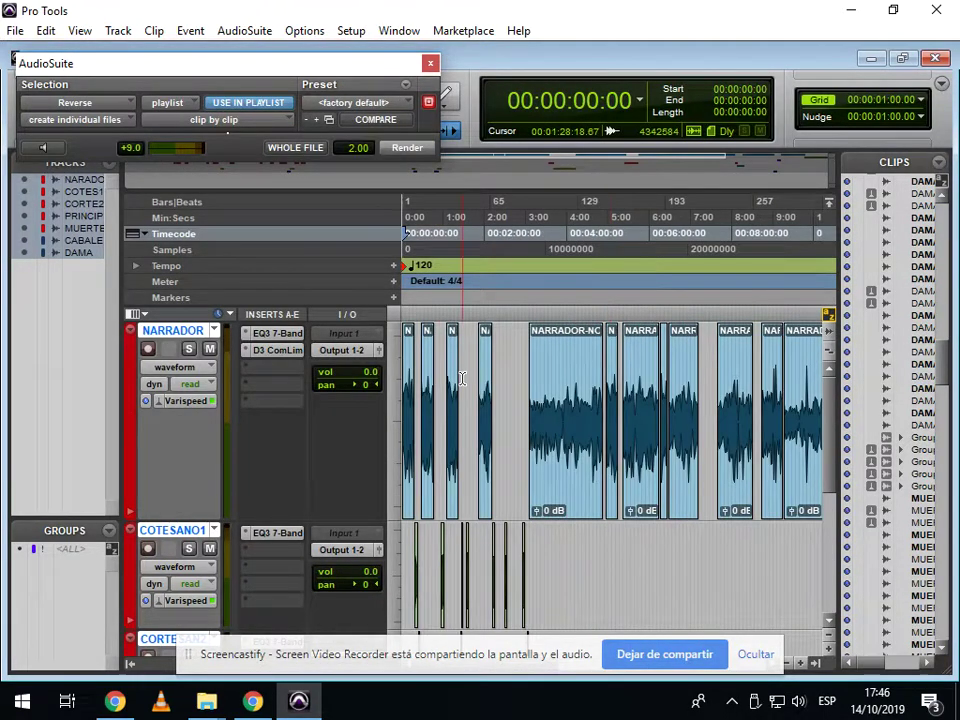
scroll(463, 377, up, 3)
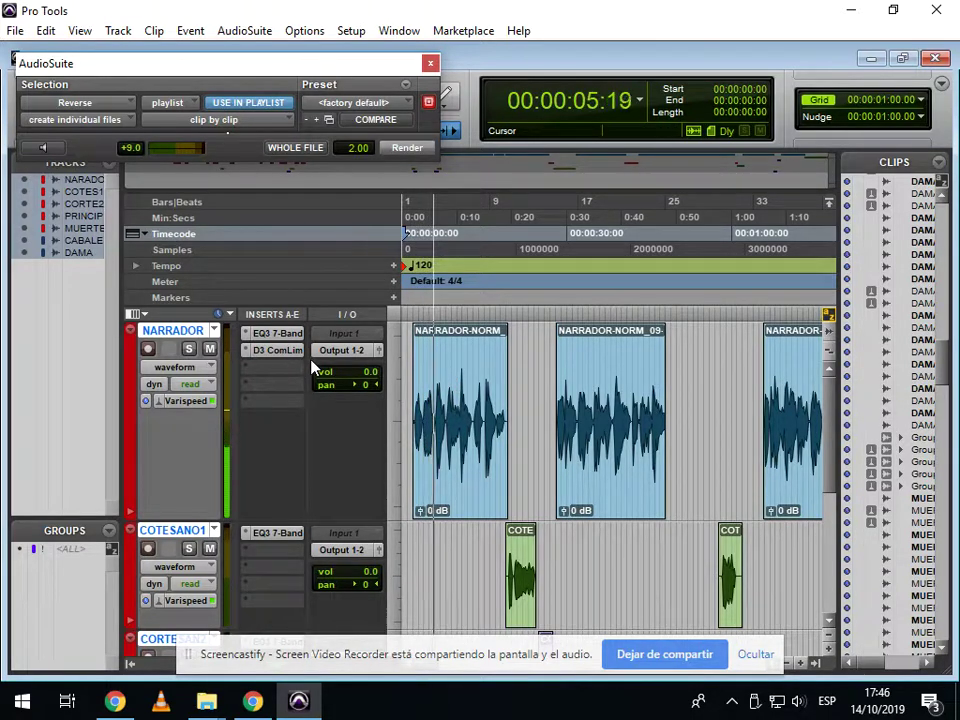
click(288, 336)
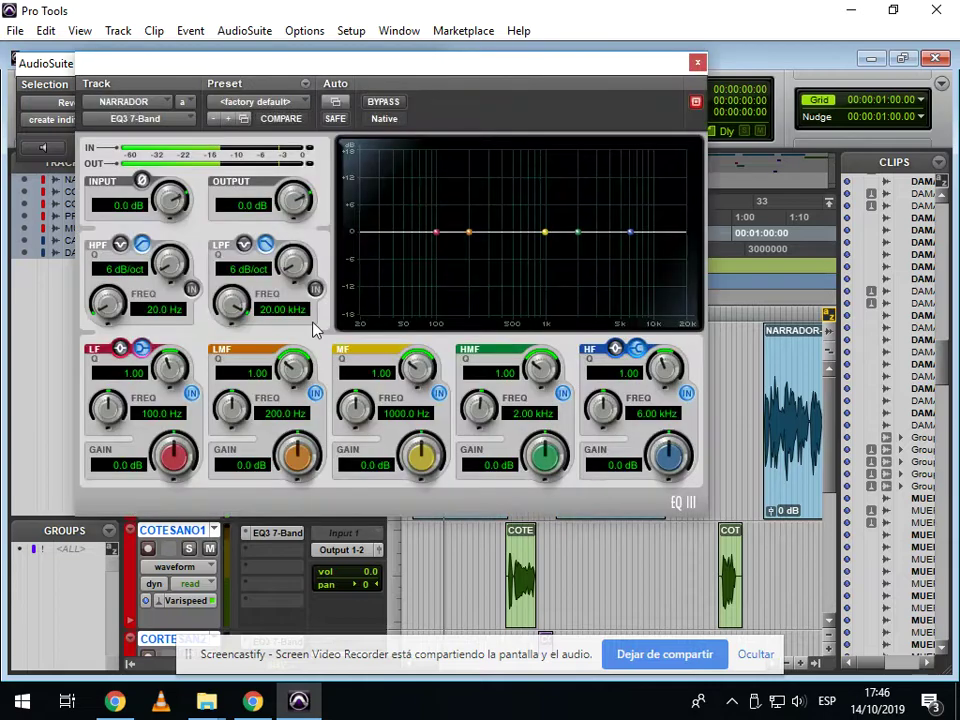
drag(630, 240, 632, 253)
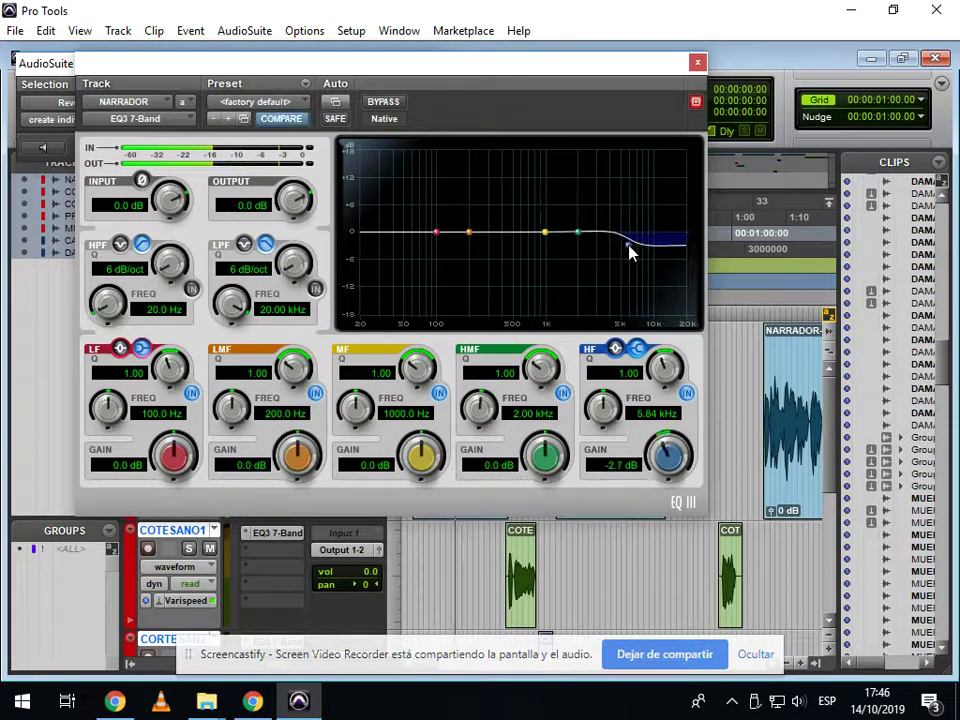
click(696, 62)
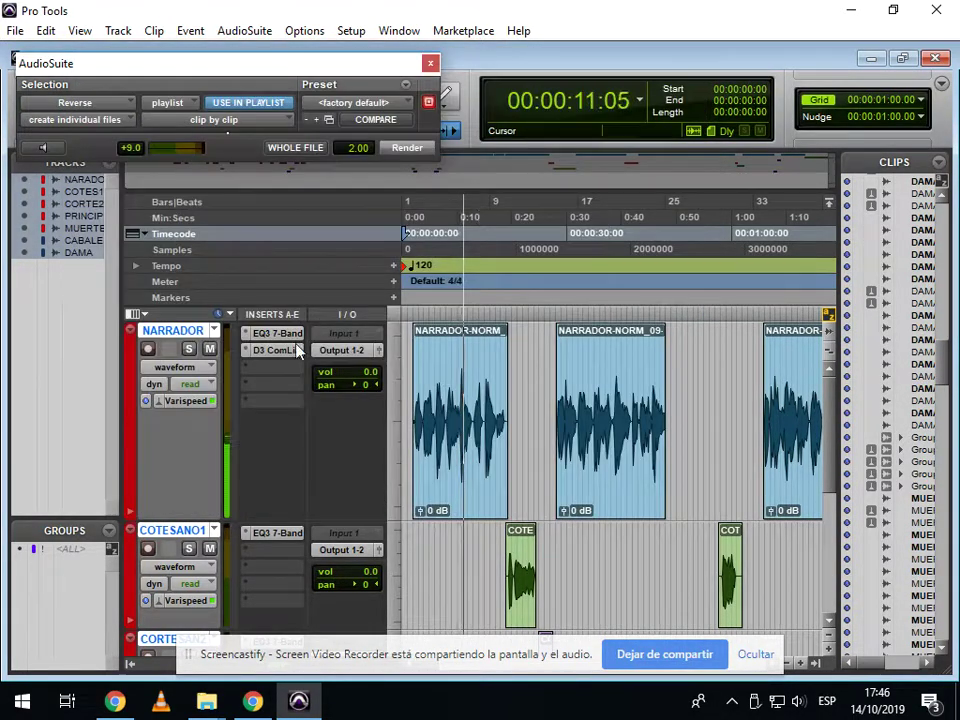
- Insert Maxim in the last visible NARRADOR insert slot, with a -3.0 dB ceiling and a -14.5 dB threshold
click(281, 401)
mouse_move(305, 430)
mouse_move(497, 456)
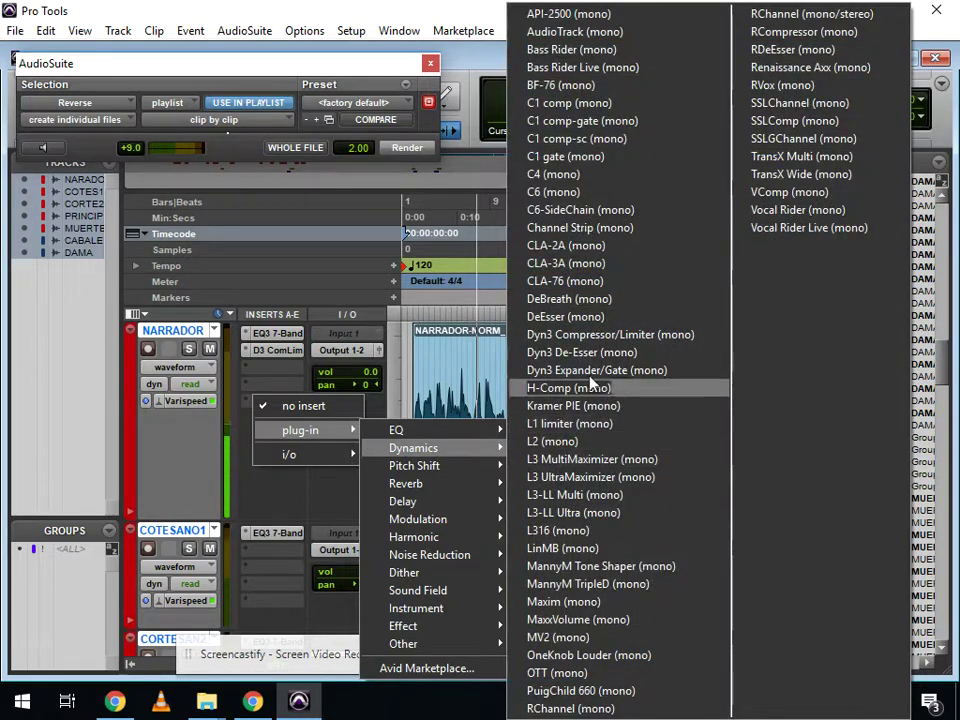
click(565, 602)
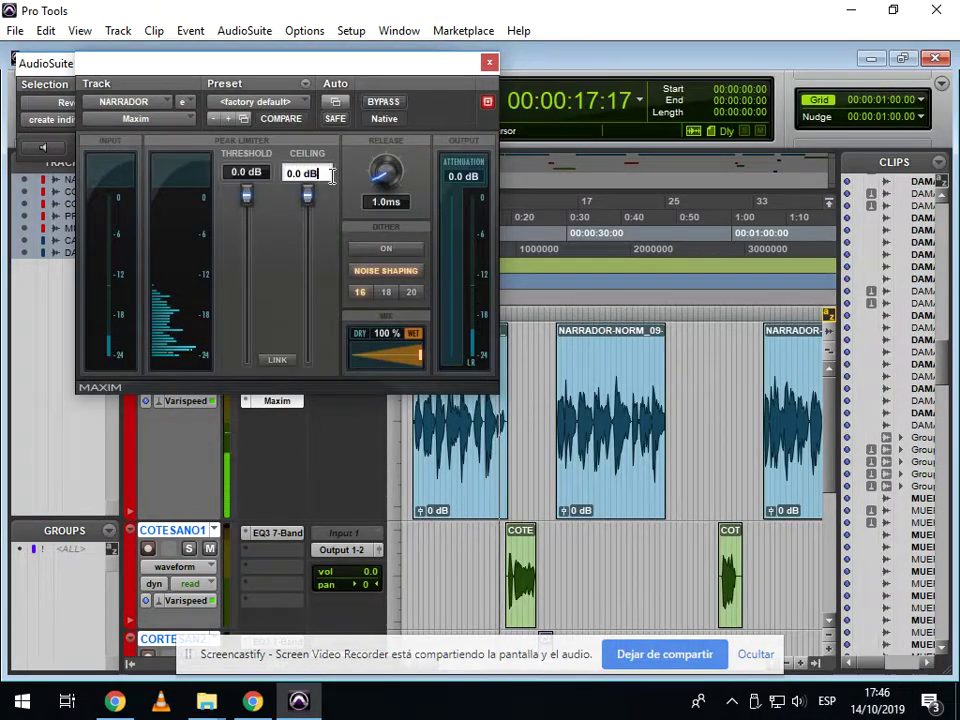
text(-3)
key(Return)
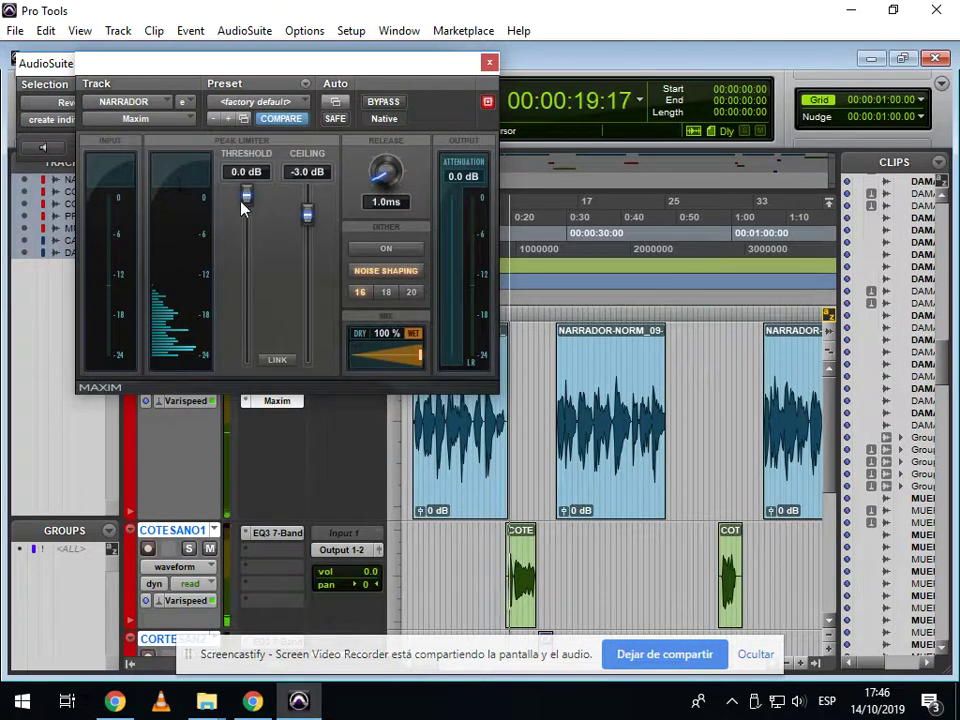
drag(247, 197, 246, 290)
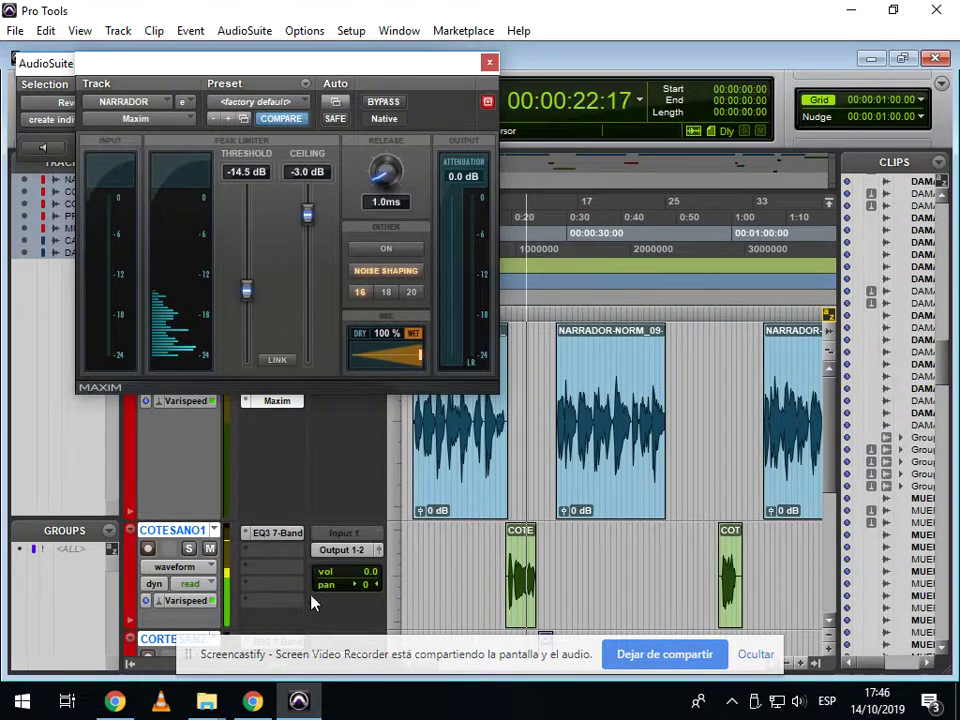
- Add Dyn3 Compressor/Limiter after the EQ on the COTESANO1 track and move the open plug-in window off the inserts
click(277, 551)
mouse_move(305, 579)
mouse_move(413, 358)
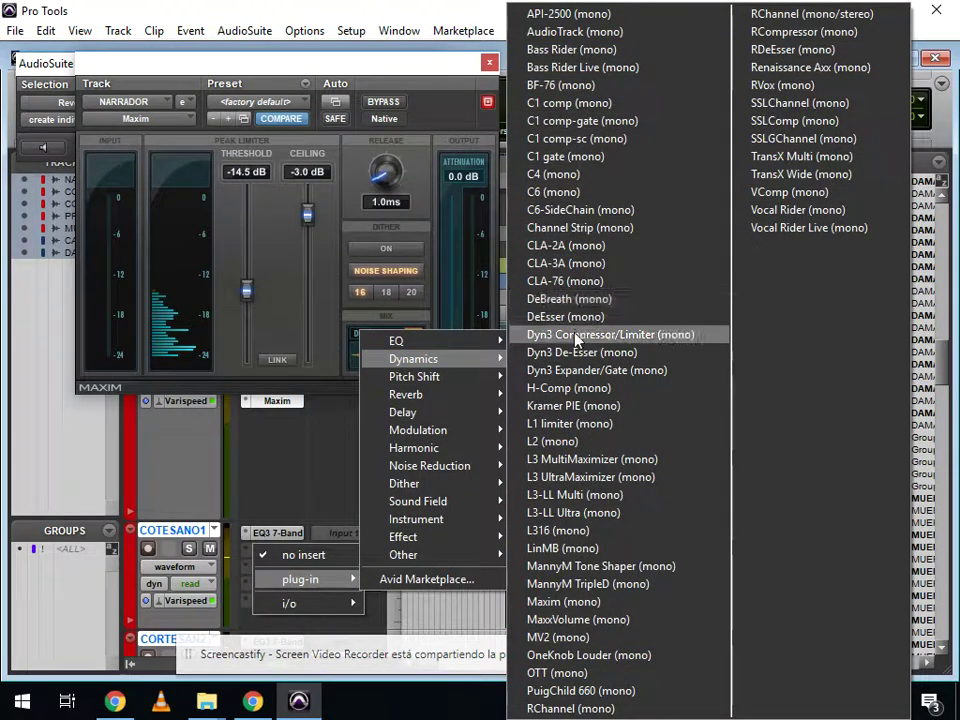
click(610, 334)
drag(436, 103, 680, 88)
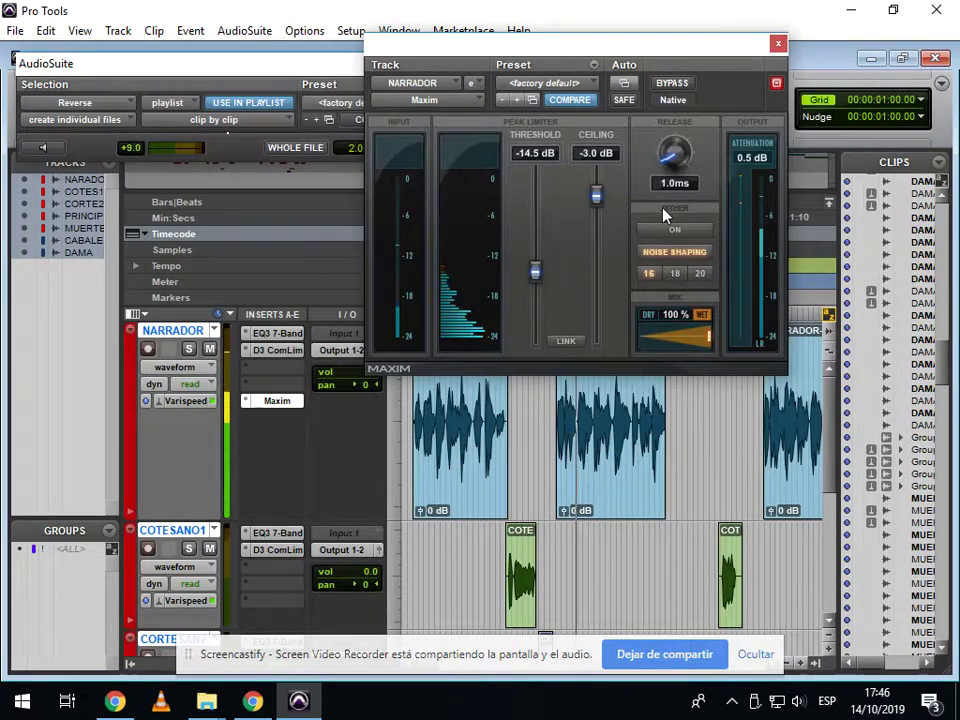
- Lower the LF band of NARRADOR's EQ3 7-Band to about -3.6 dB at 74.1 Hz and close the equalizer
click(288, 336)
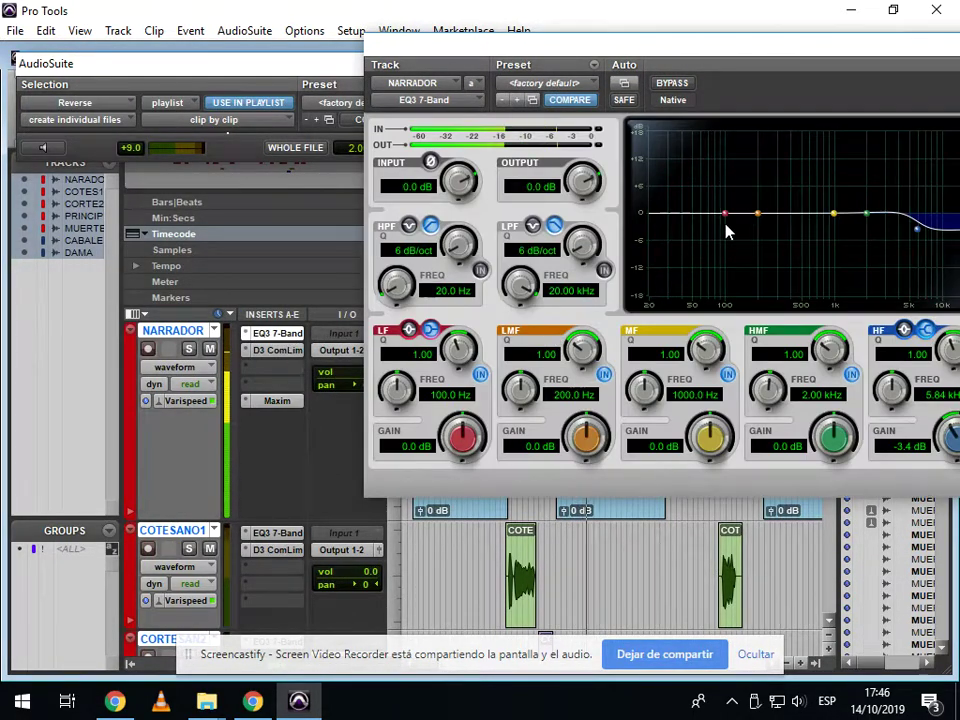
drag(724, 213, 711, 230)
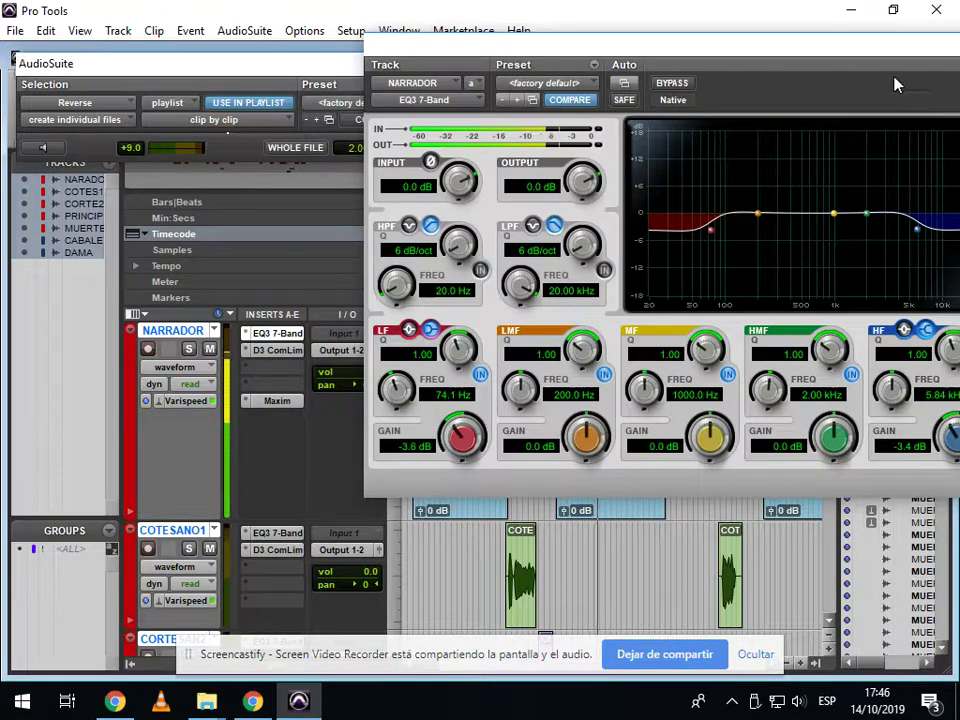
drag(848, 43, 562, 39)
click(699, 43)
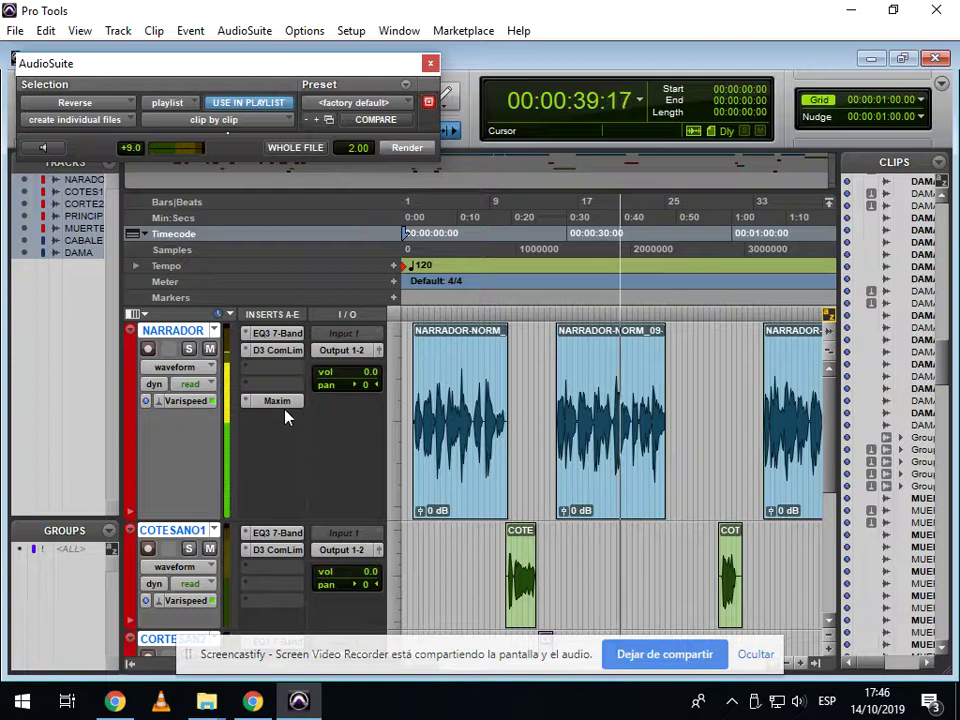
- Copy NARRADOR's Maxim to the last COTESANO1 insert slot and, during playback, lower COTESANO1's EQ3 LF band to about -7.2 dB at 96.0 Hz
drag(280, 609, 281, 602)
click(724, 335)
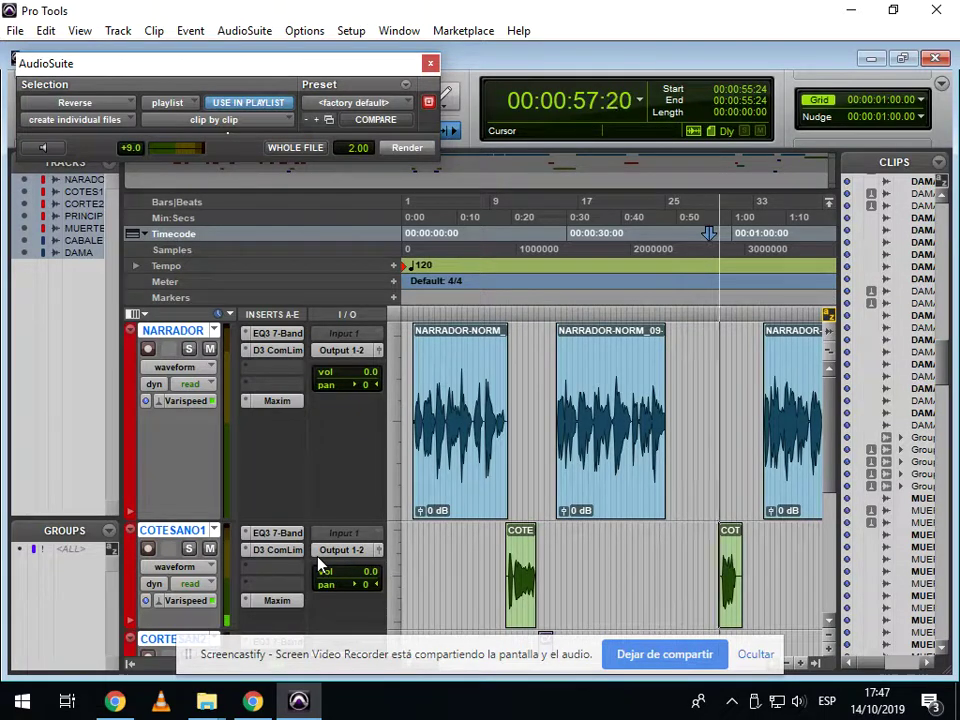
click(277, 533)
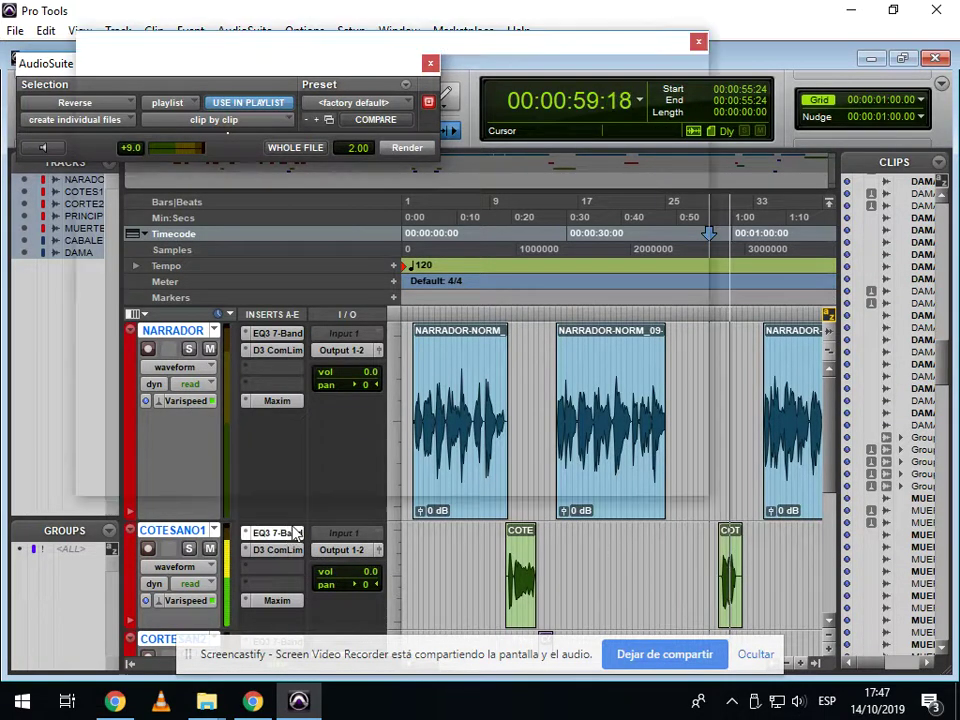
drag(439, 216, 436, 246)
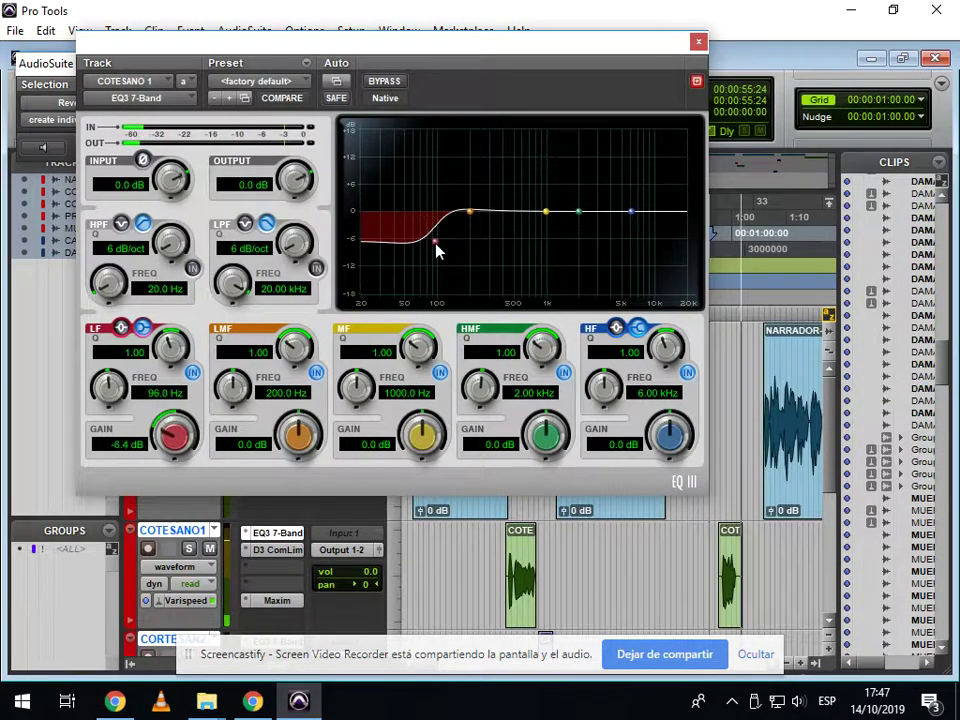
scroll(829, 440, down, 3)
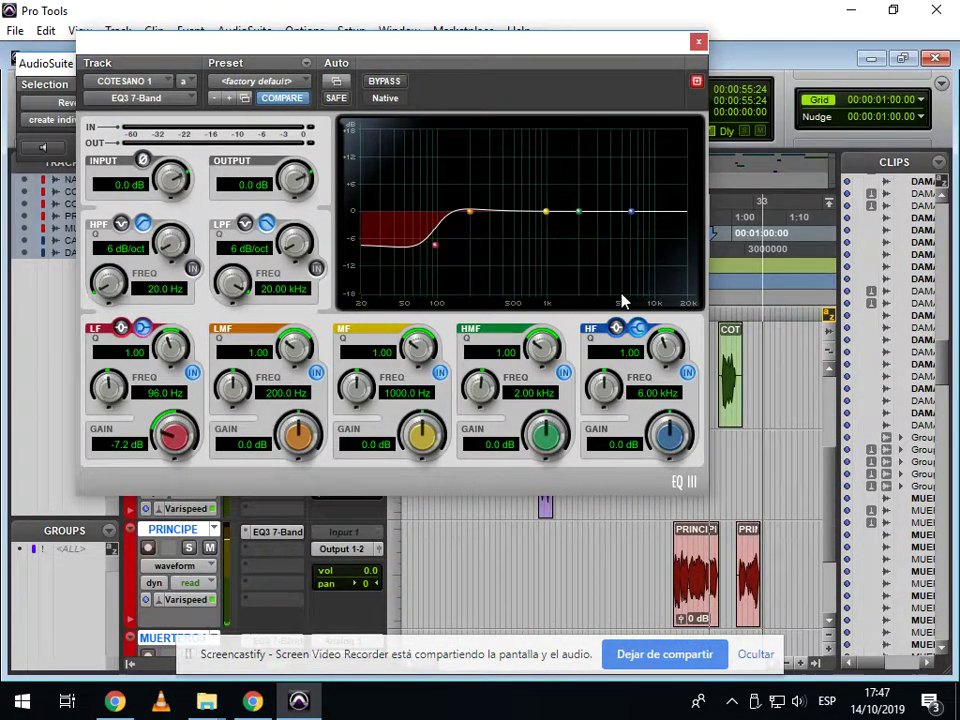
click(698, 41)
scroll(706, 437, up, 3)
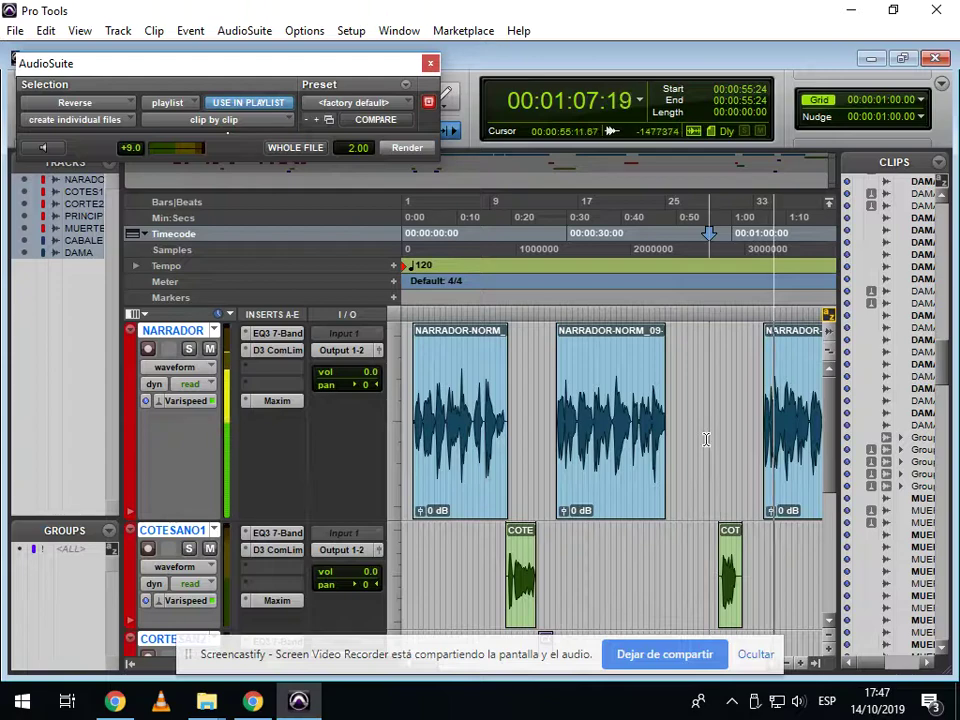
- Stop playback and review the clips and inserts of all voice tracks across a wider stretch of the session
key(r)
key(r)
scroll(709, 440, down, 3)
key(space)
scroll(709, 440, down, 1)
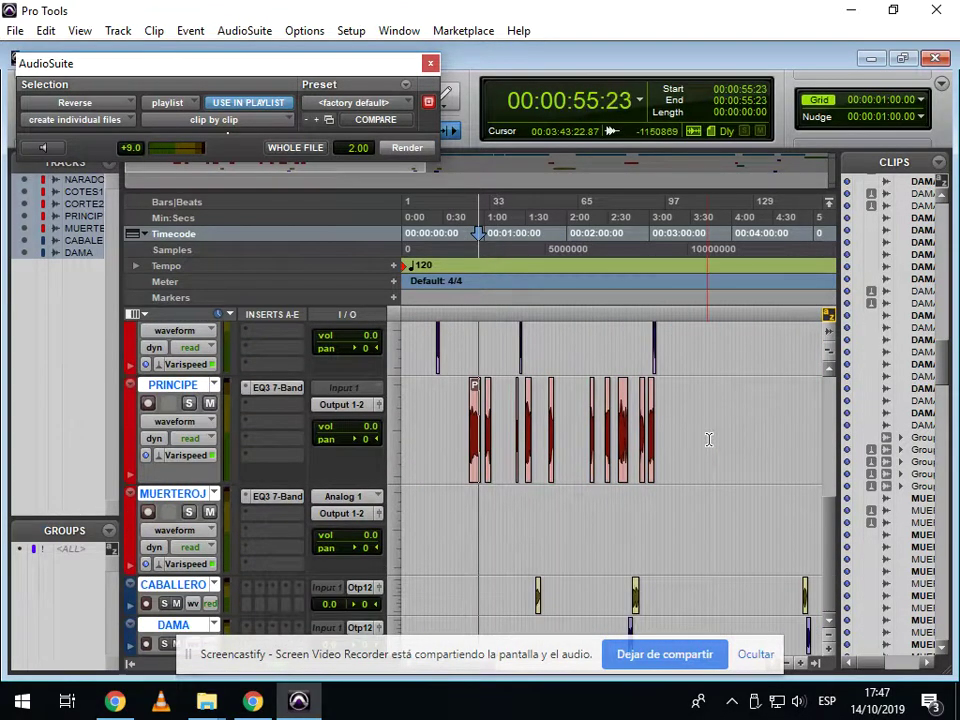
scroll(707, 400, up, 5)
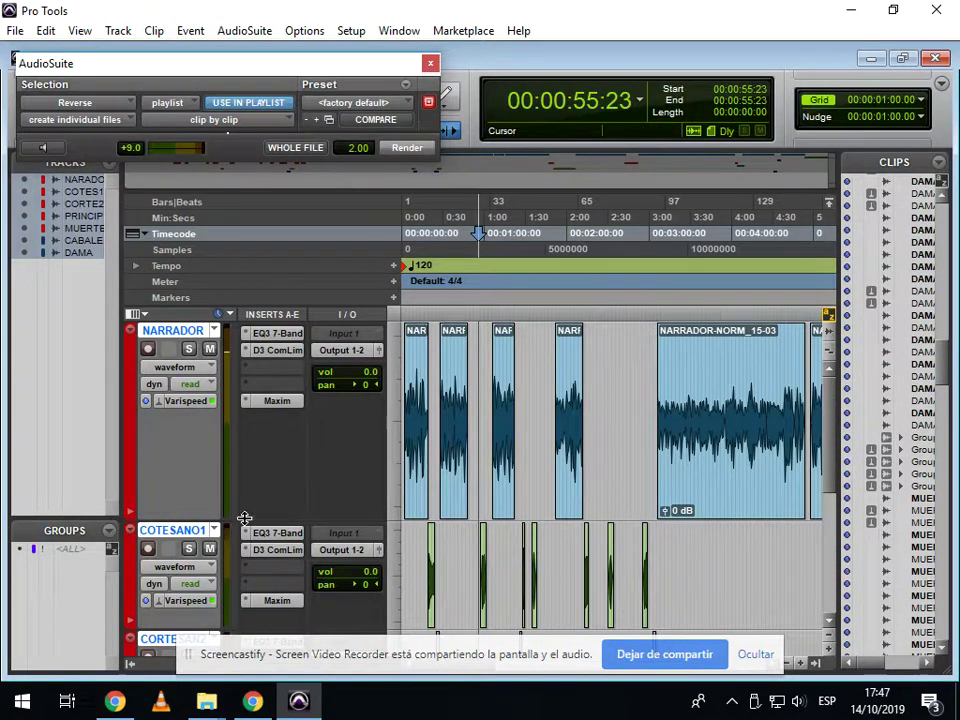
scroll(261, 553, down, 3)
scroll(284, 507, up, 1)
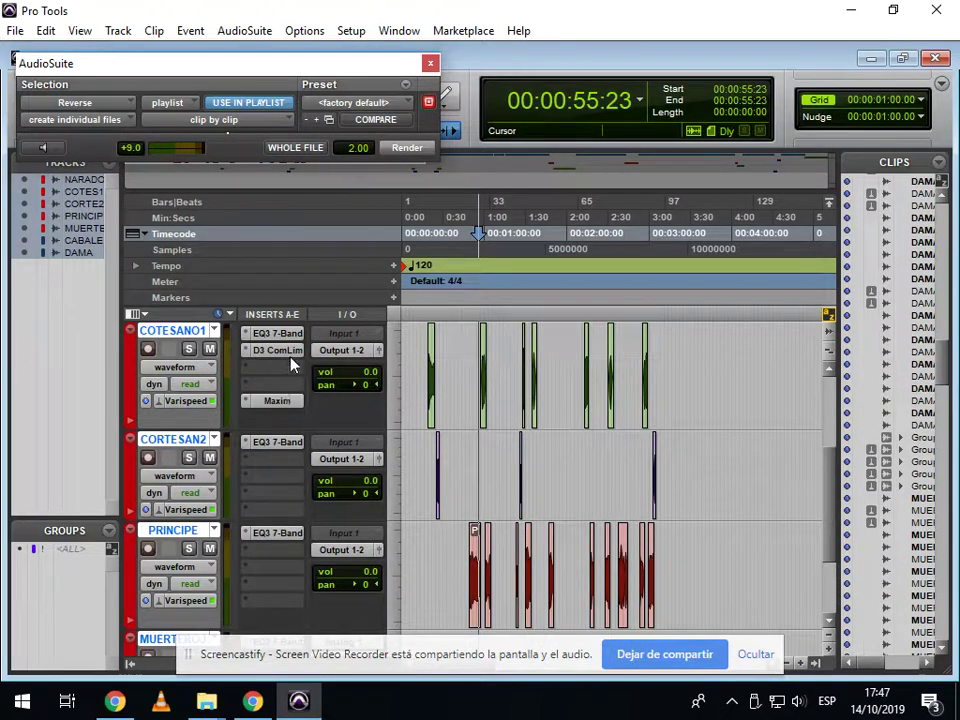
scroll(270, 440, up, 1)
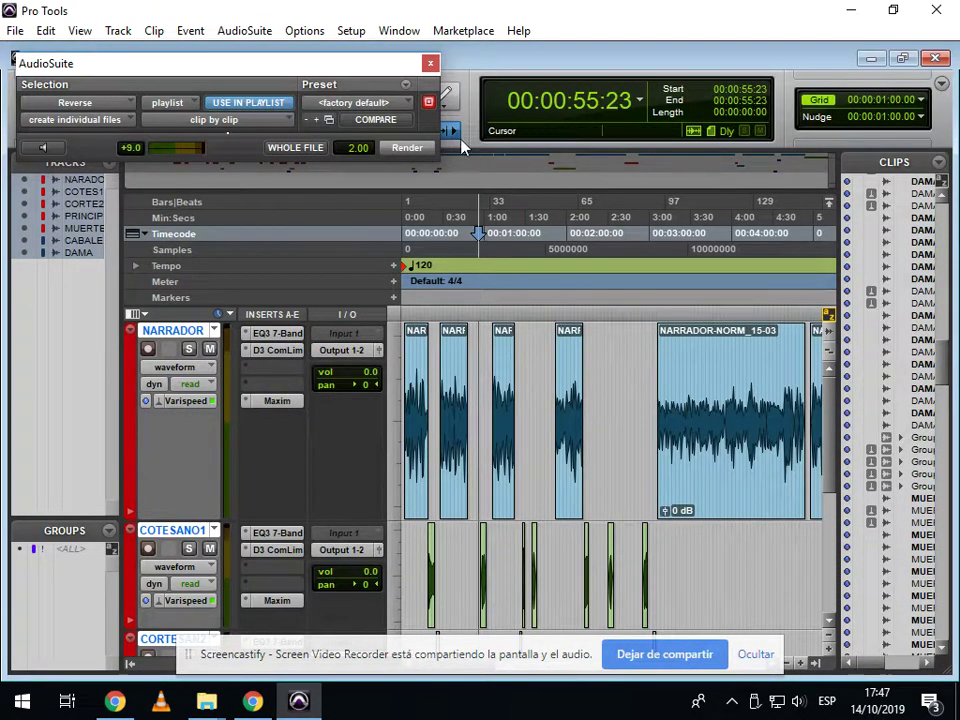
- Close the AudioSuite window and hide every ruler except Timecode and Markers
click(430, 63)
scroll(360, 208, down, 4)
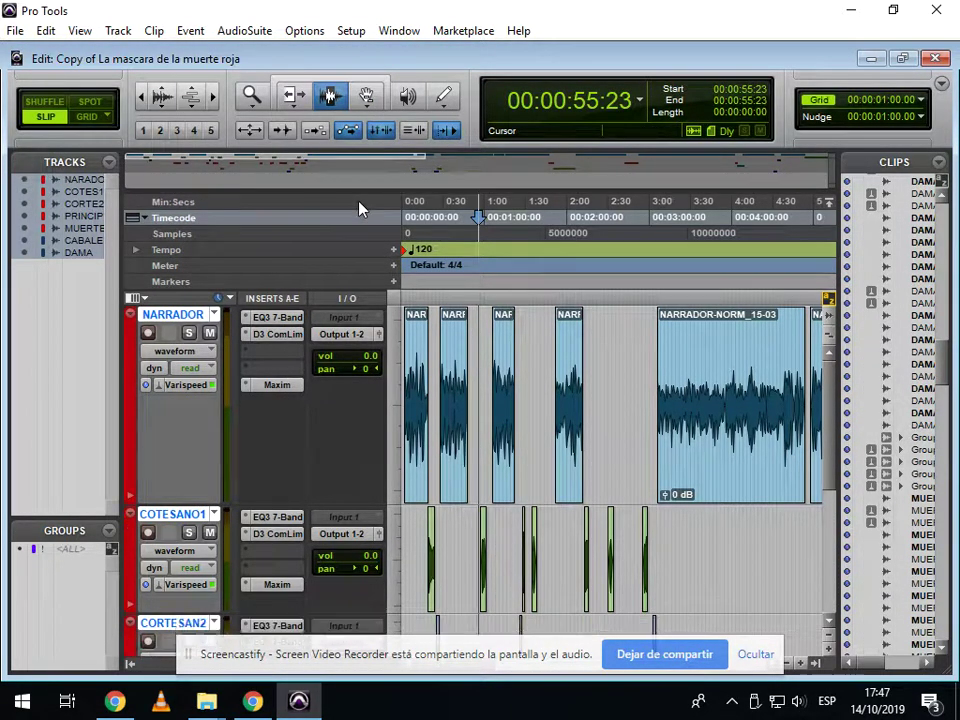
scroll(348, 226, down, 1)
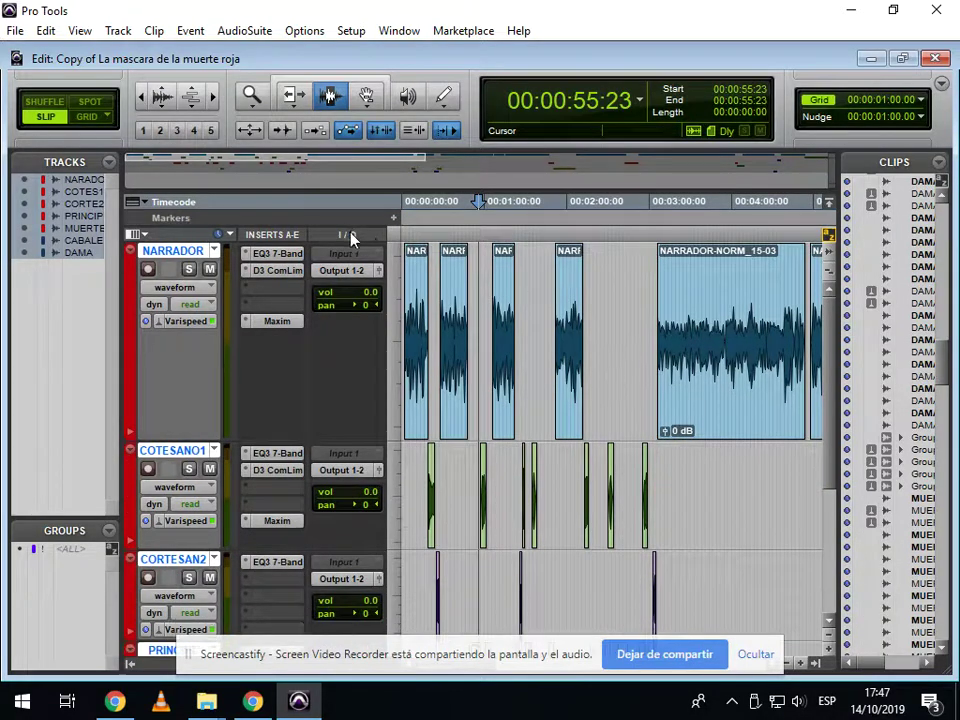
scroll(595, 345, down, 1)
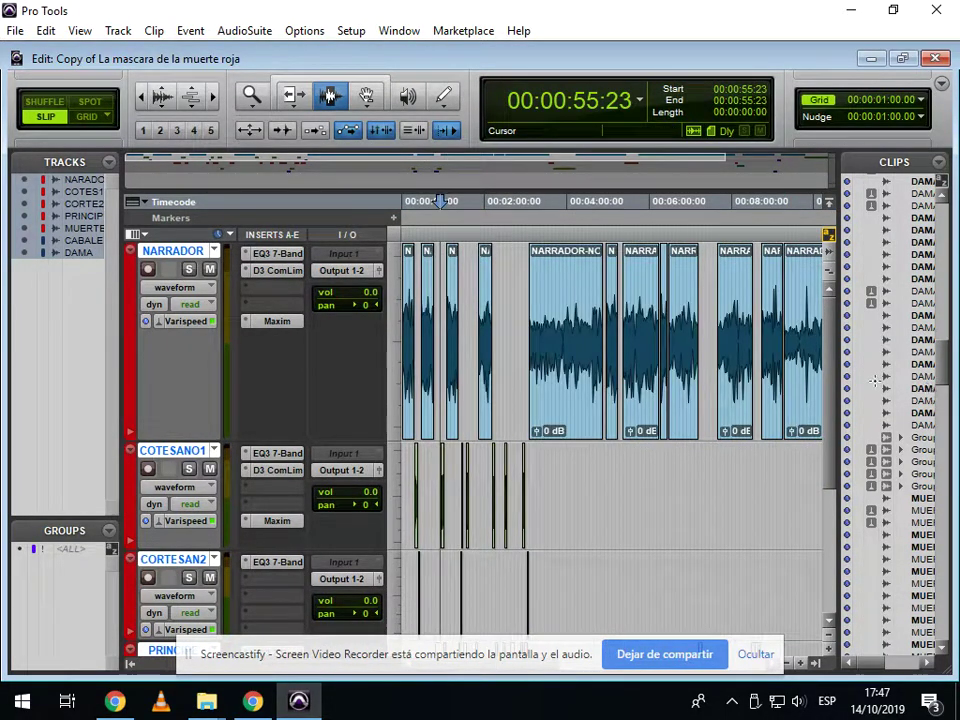
- Copy COTESANO1's Dyn3 Compressor/Limiter and Maxim to the matching insert slots of CORTESAN2, PRINCIPE and MUERTEROJ
drag(832, 373, 842, 556)
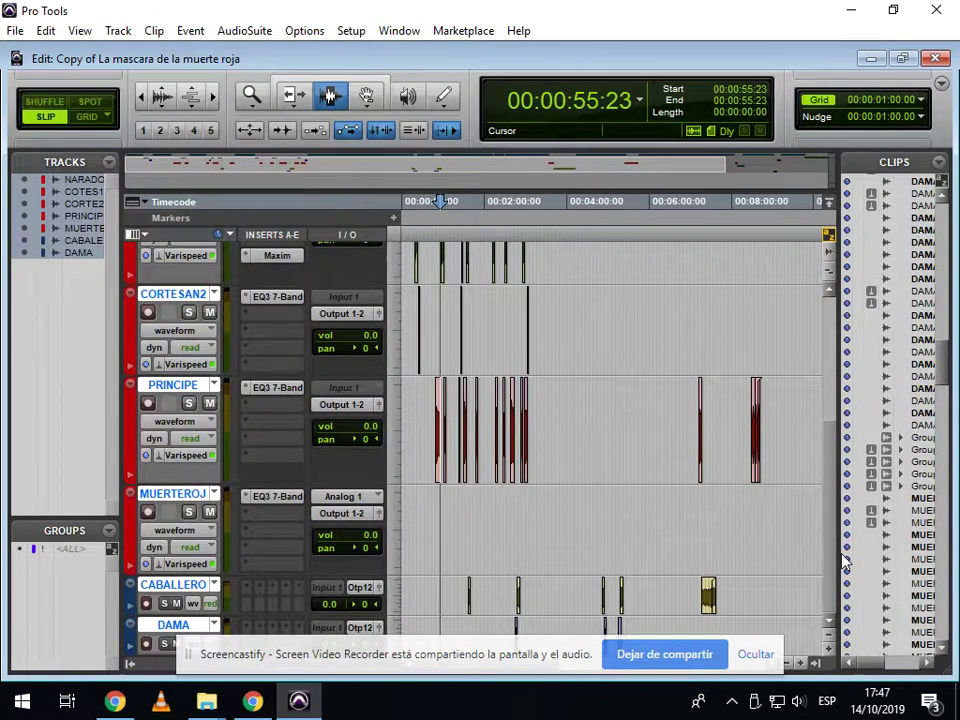
scroll(372, 352, up, 2)
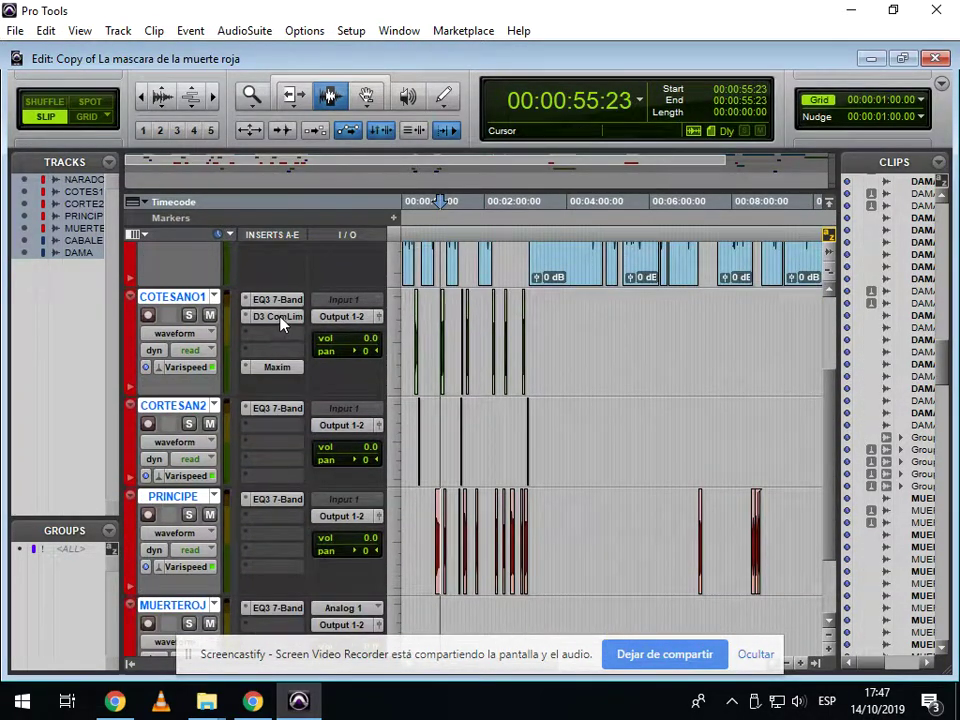
drag(283, 320, 291, 430)
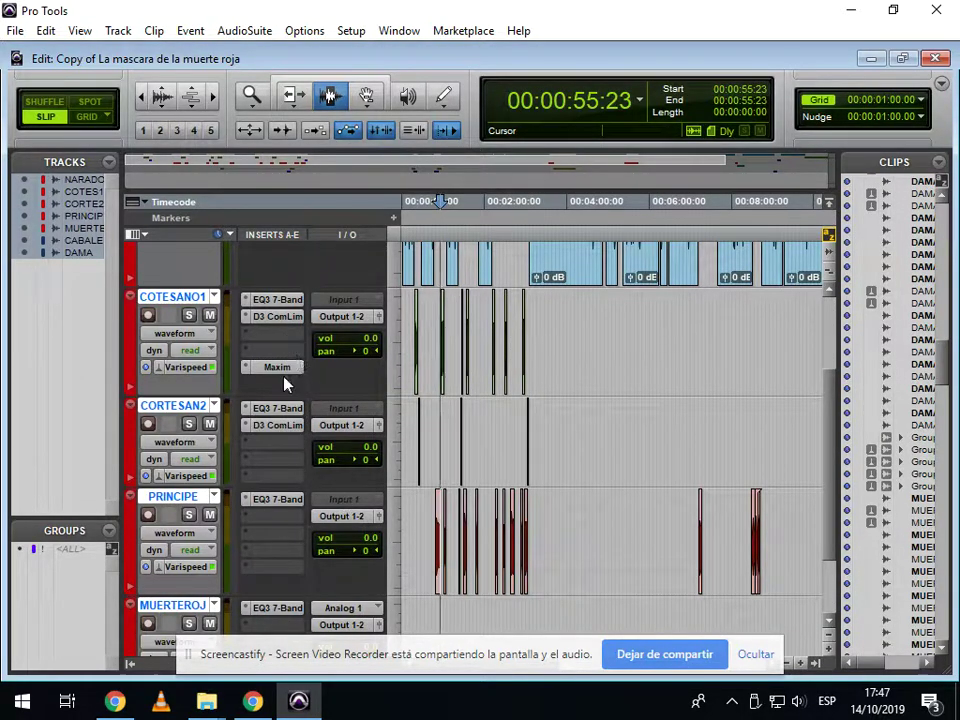
drag(281, 377, 279, 477)
drag(281, 427, 281, 522)
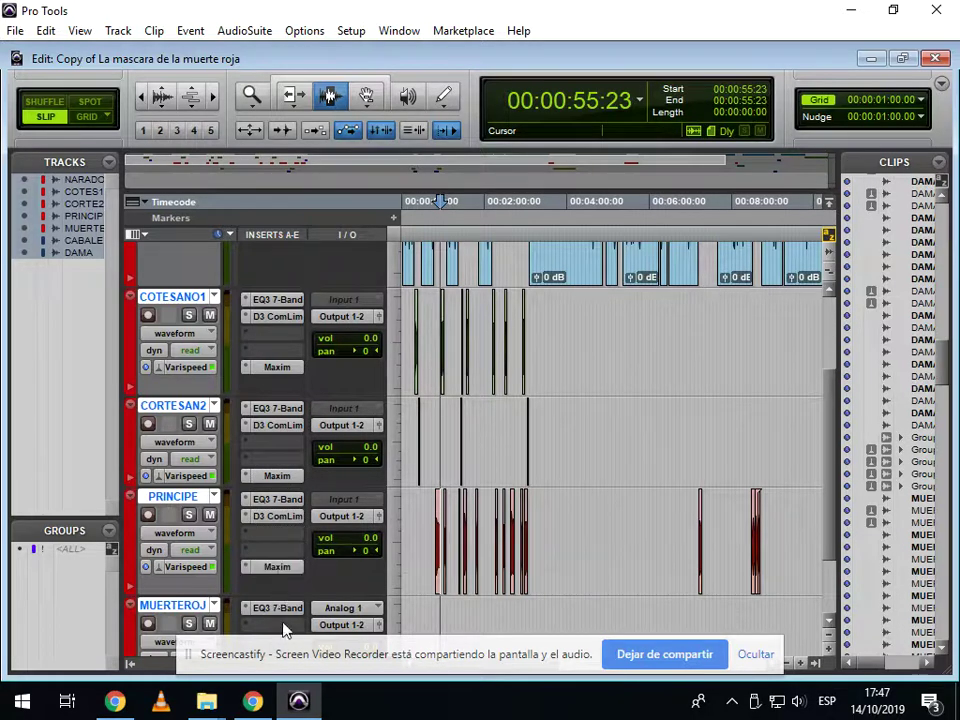
scroll(288, 500, down, 2)
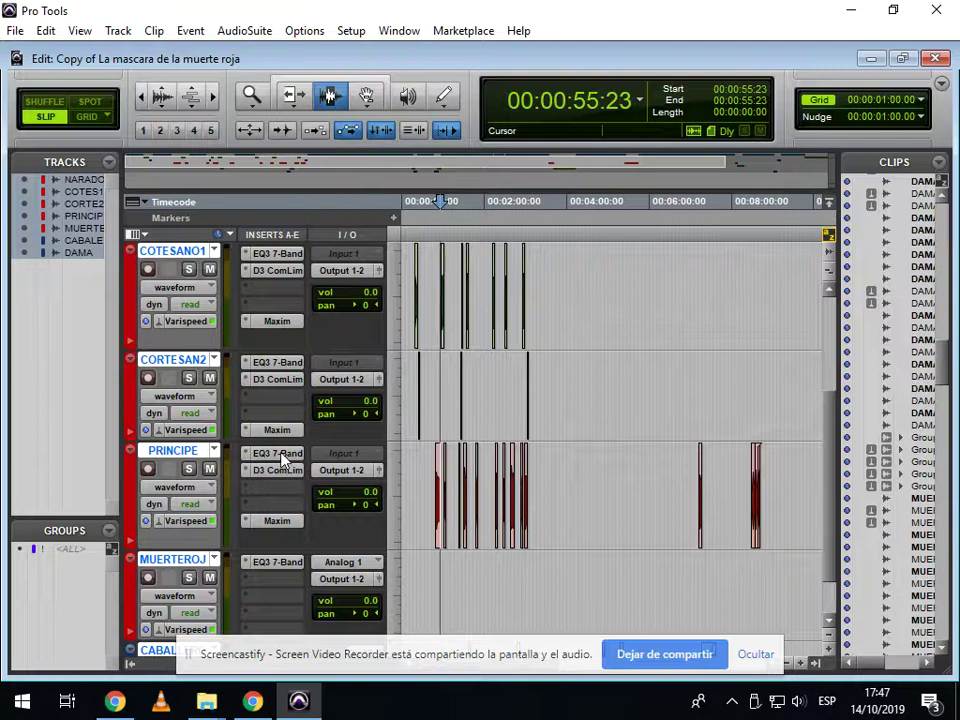
drag(280, 468, 276, 583)
scroll(279, 631, down, 3)
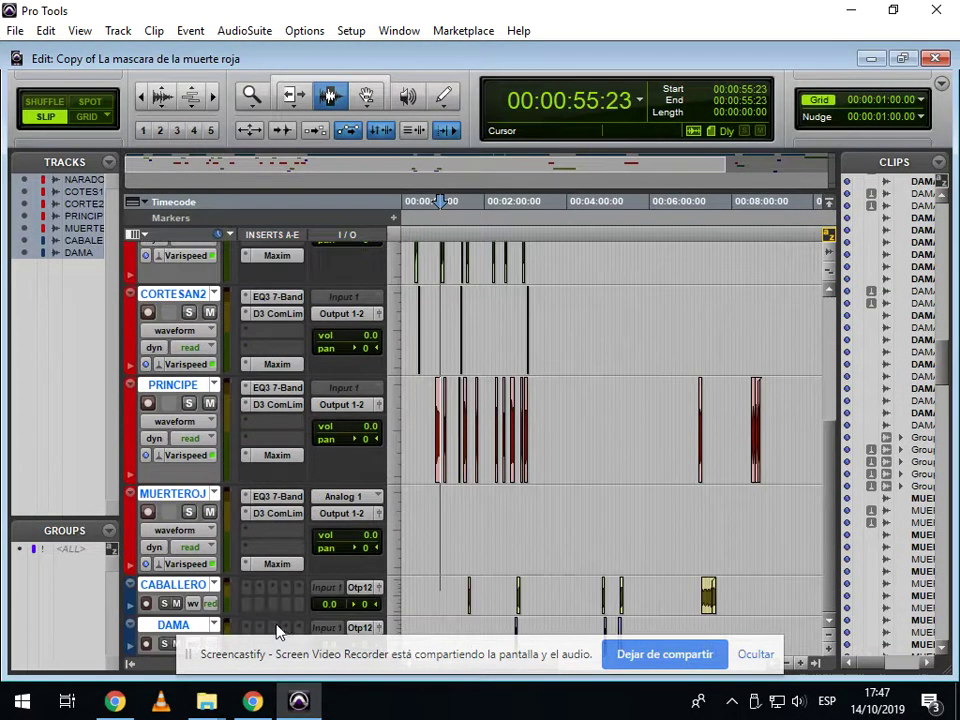
- Reduce the height of all tracks so they fit together in the Edit window, and return to the session start
scroll(396, 557, up, 10)
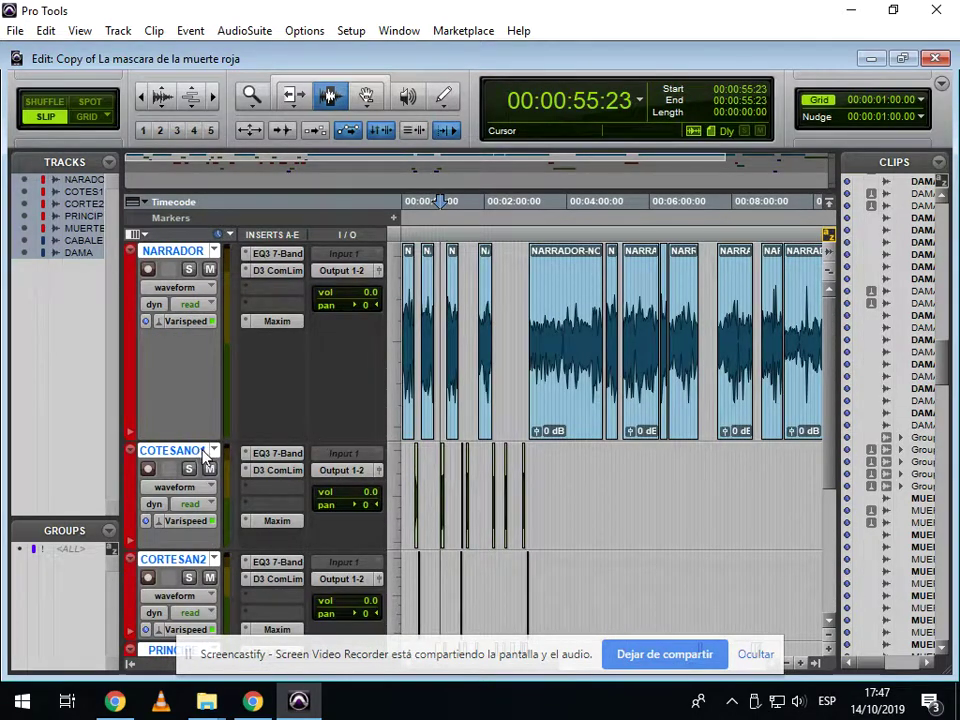
drag(204, 439, 213, 301)
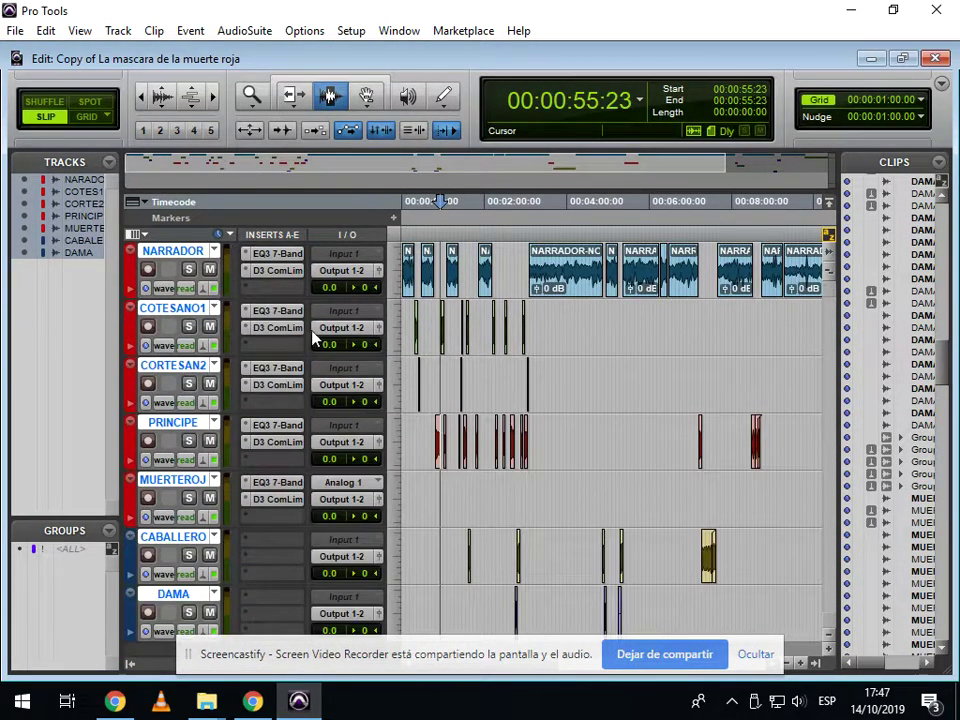
click(596, 330)
key(Return)
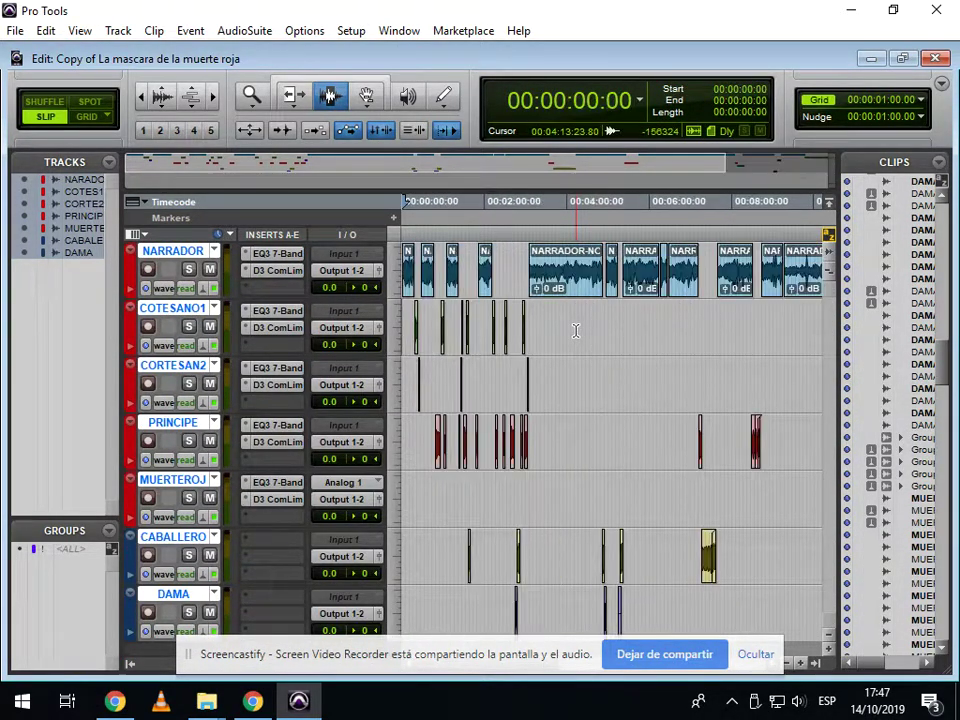
- Play the session briefly from 00:00:01:17, just before the first NARRADOR clip
key(ctrl+])
key(ctrl+])
key(ctrl+])
click(410, 275)
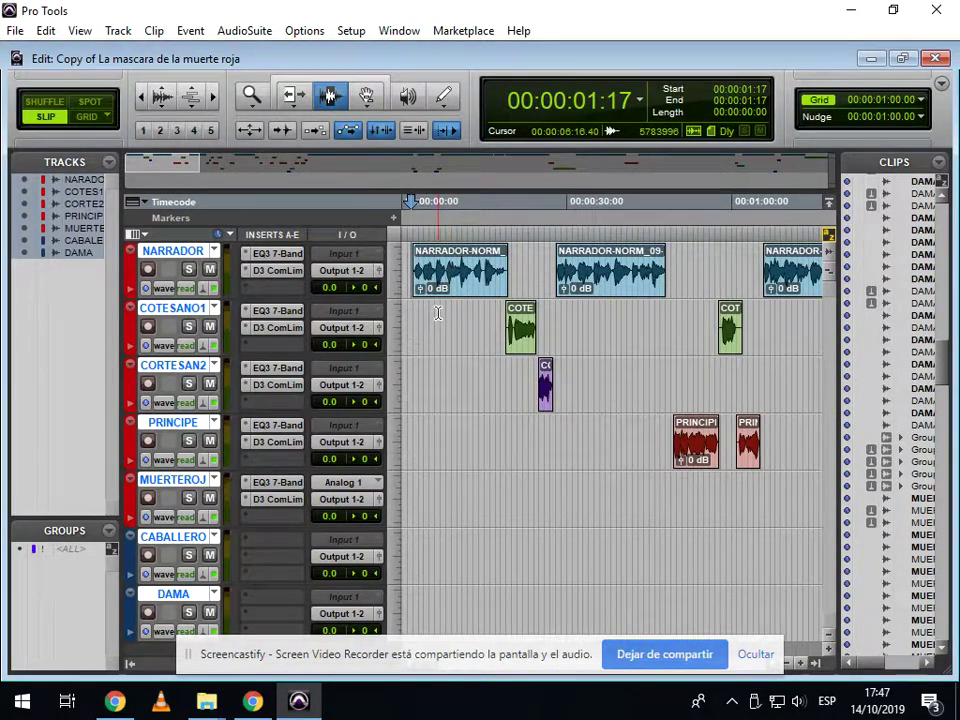
key(space)
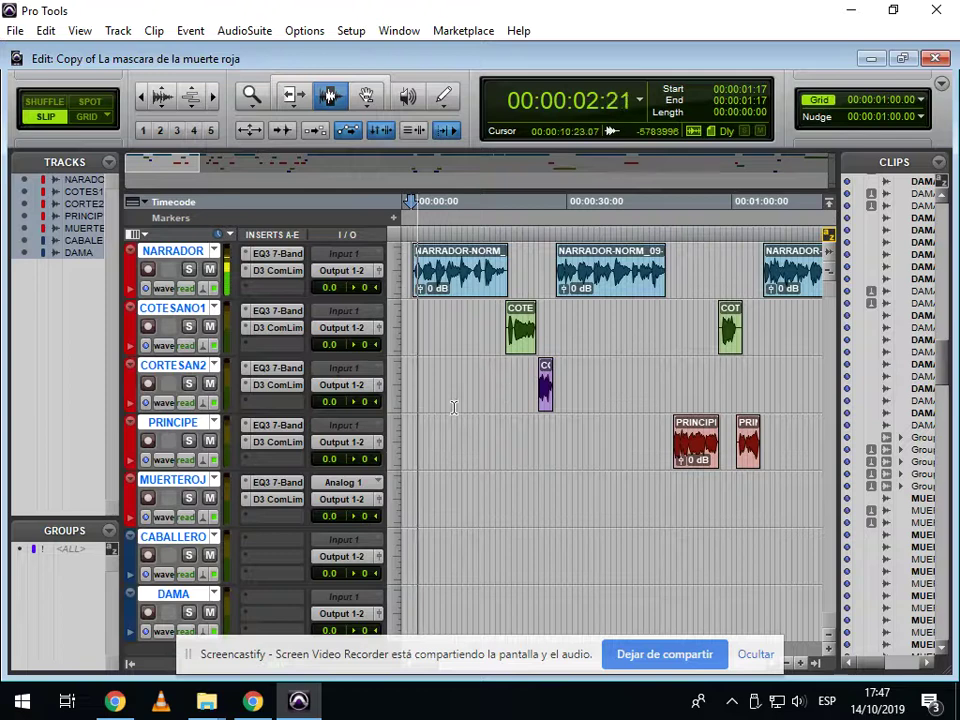
key(space)
key(ctrl+bracketleft)
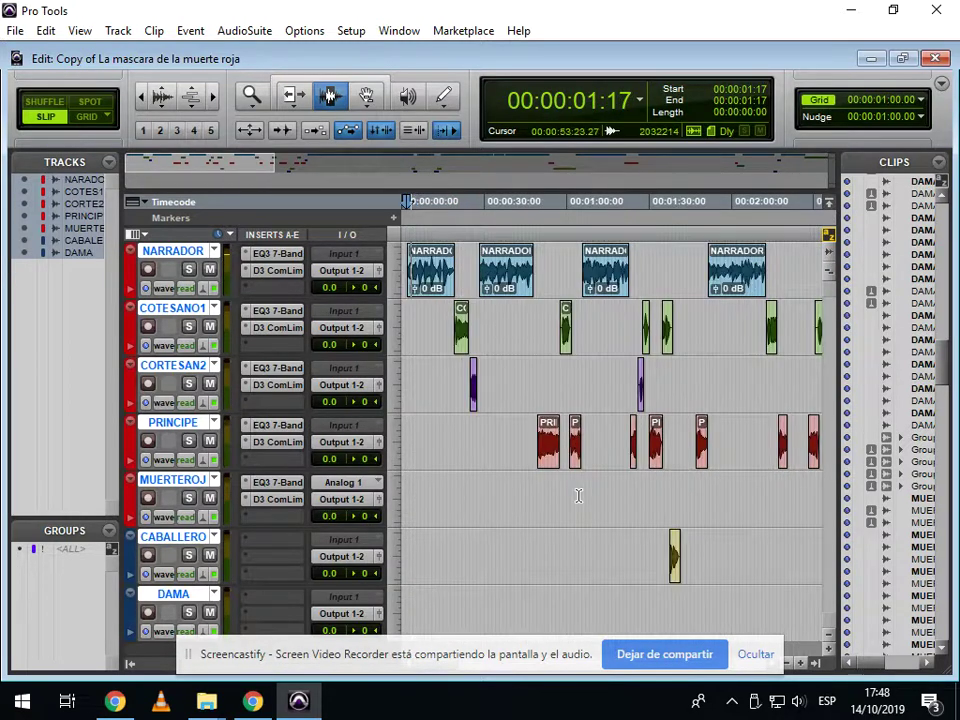
- In the Mix window, copy MUERTE ROJA's EQ3 7-Band, Dyn3 Compressor/Limiter and Maxim inserts to CABALLERO and DAMA
click(403, 29)
click(413, 130)
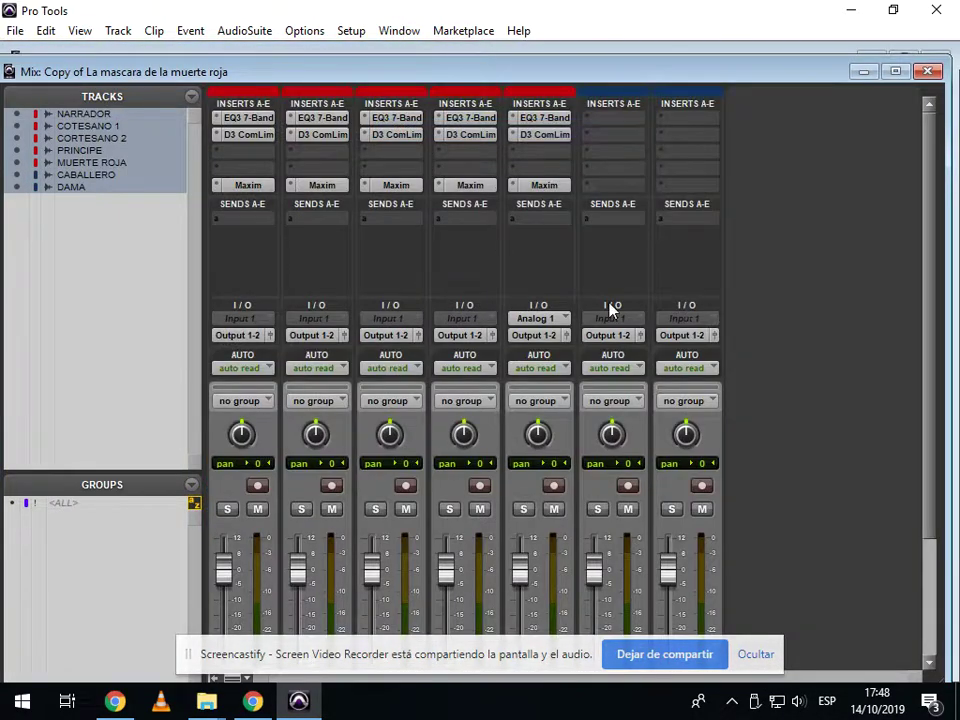
drag(547, 122, 619, 141)
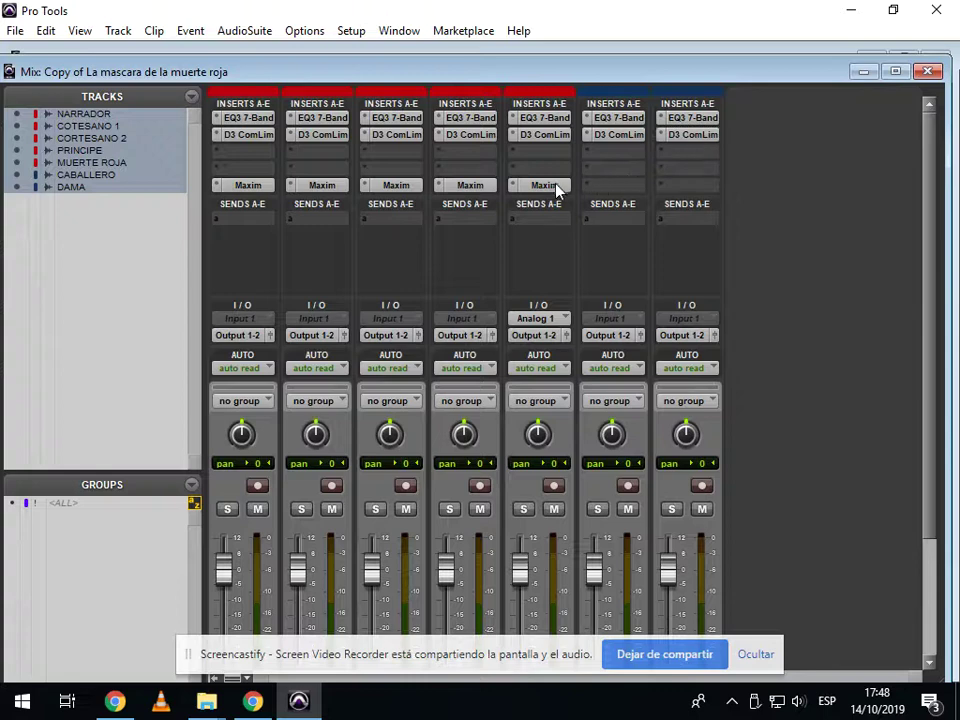
drag(553, 184, 681, 183)
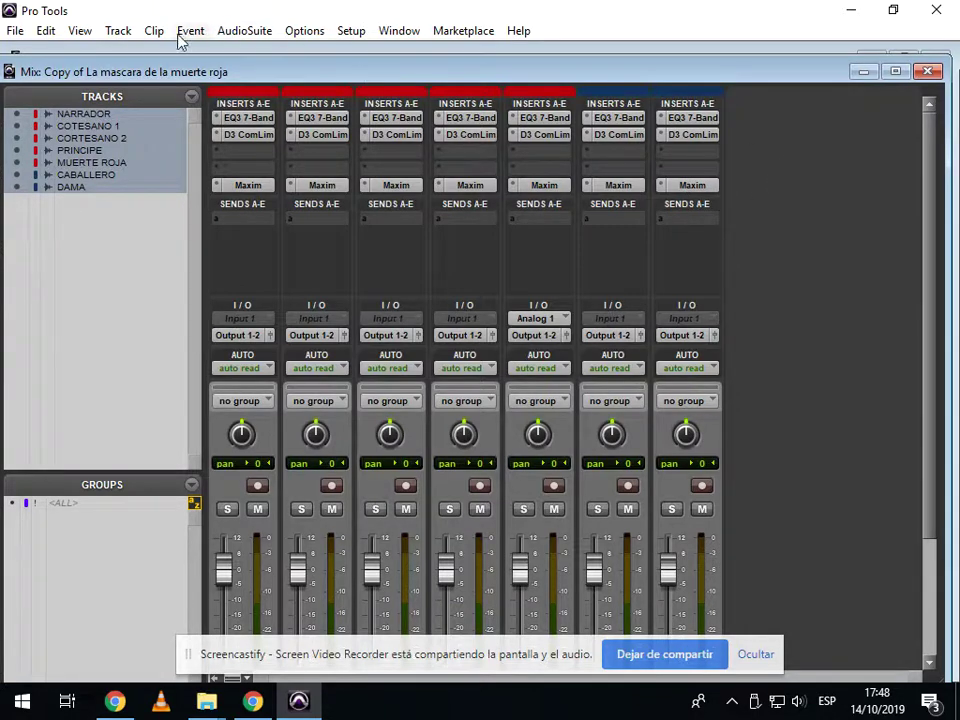
- Create one new stereo Master Fader track
click(118, 31)
click(124, 51)
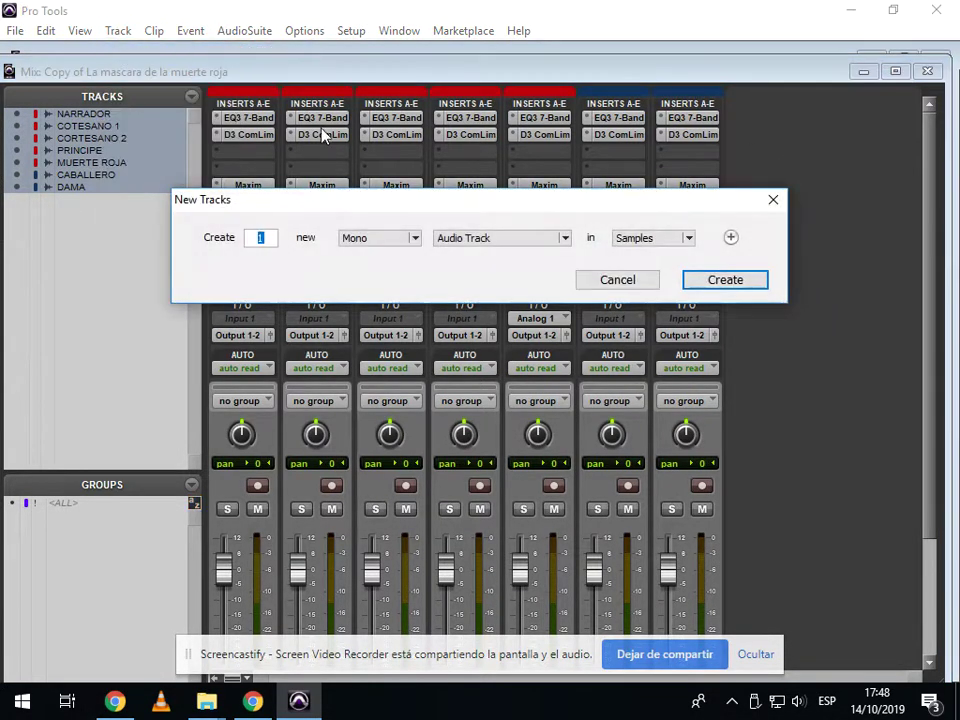
click(362, 242)
click(398, 261)
click(491, 244)
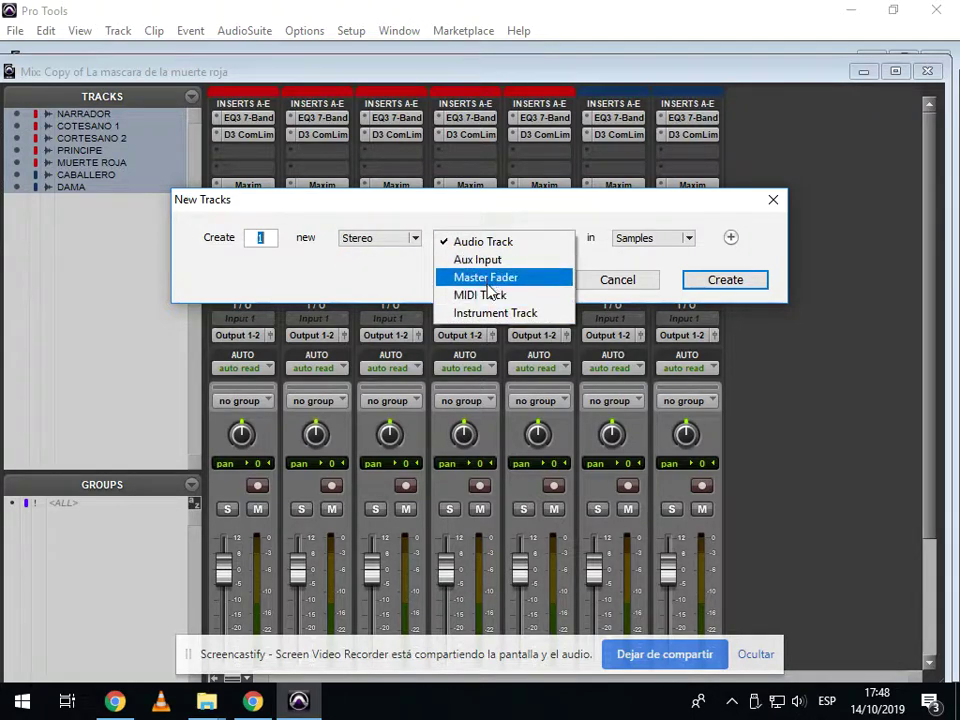
click(486, 277)
click(711, 281)
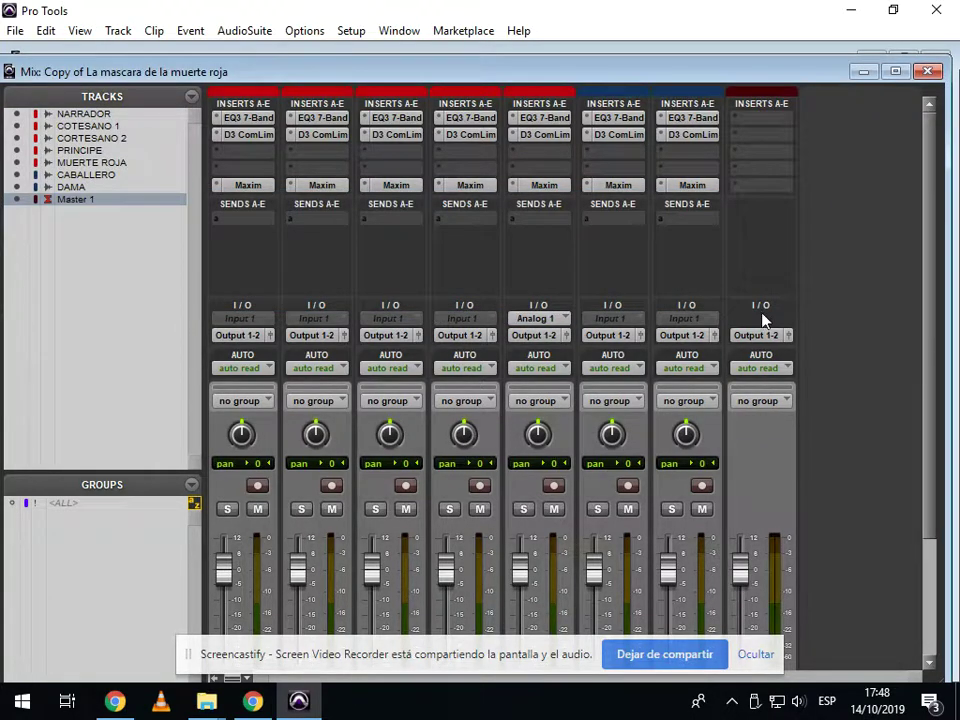
- Play the session briefly to check the Master 1 level meters, and close the Mix window
scroll(823, 546, down, 3)
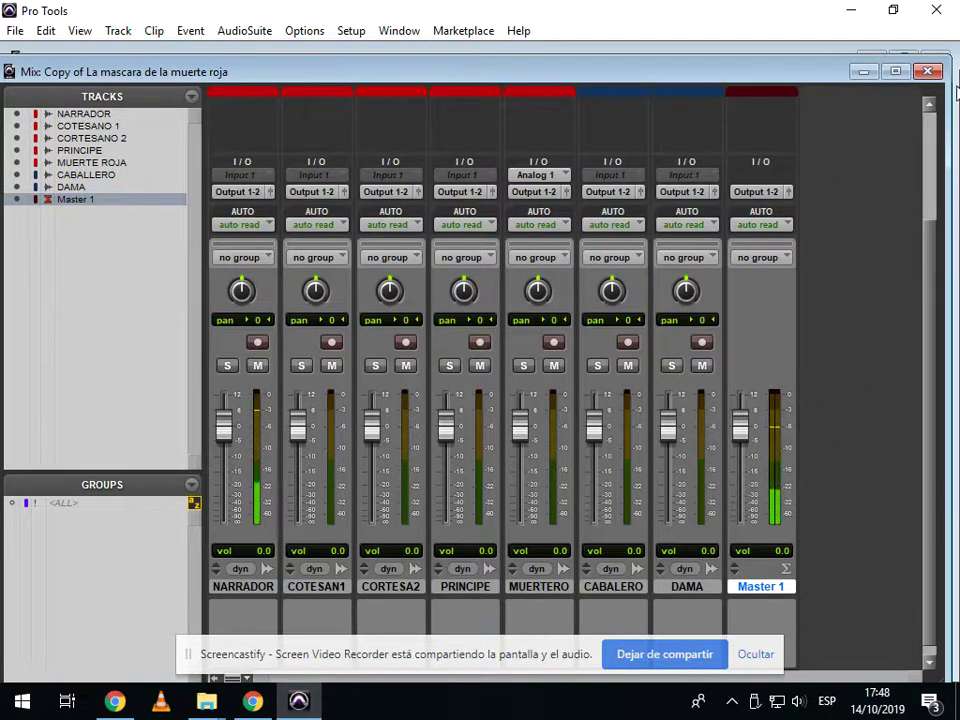
click(928, 71)
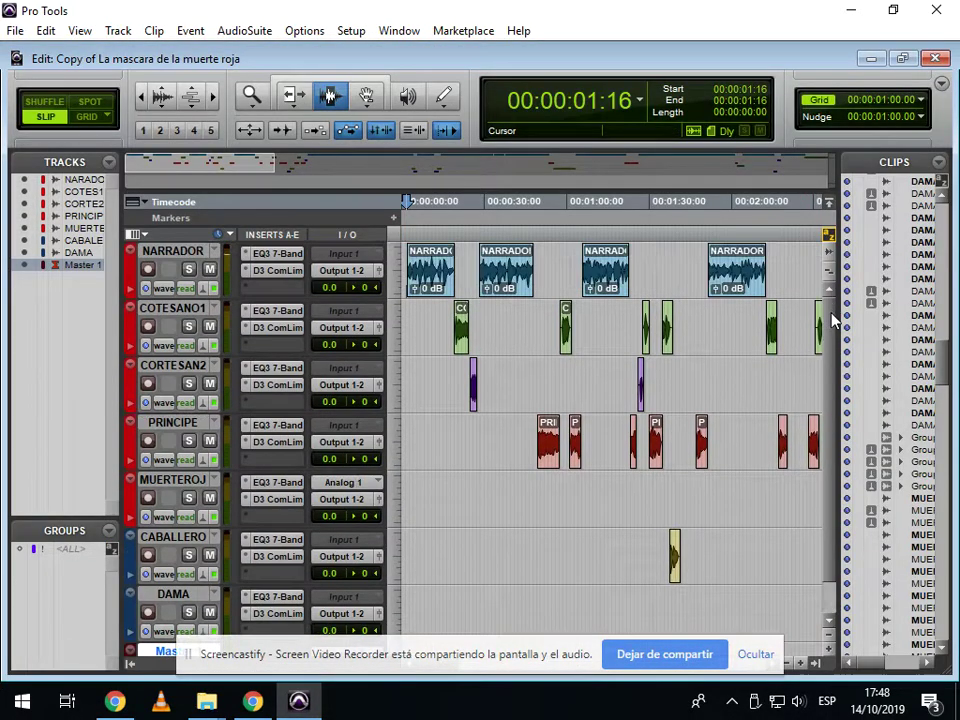
scroll(828, 577, down, 1)
- Start an audio import, select the sinister-2012-portrait-of-mr-boogie-soundtrack-ost (1) MP3 in Descargas, and preview it at a slightly lower volume
click(15, 30)
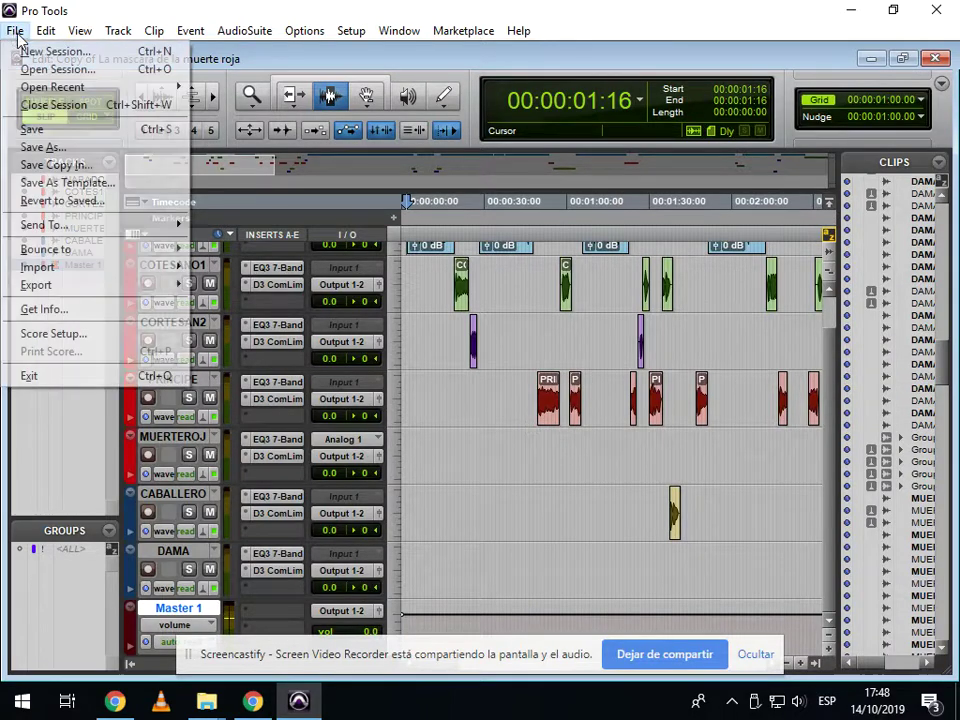
mouse_move(35, 268)
click(257, 298)
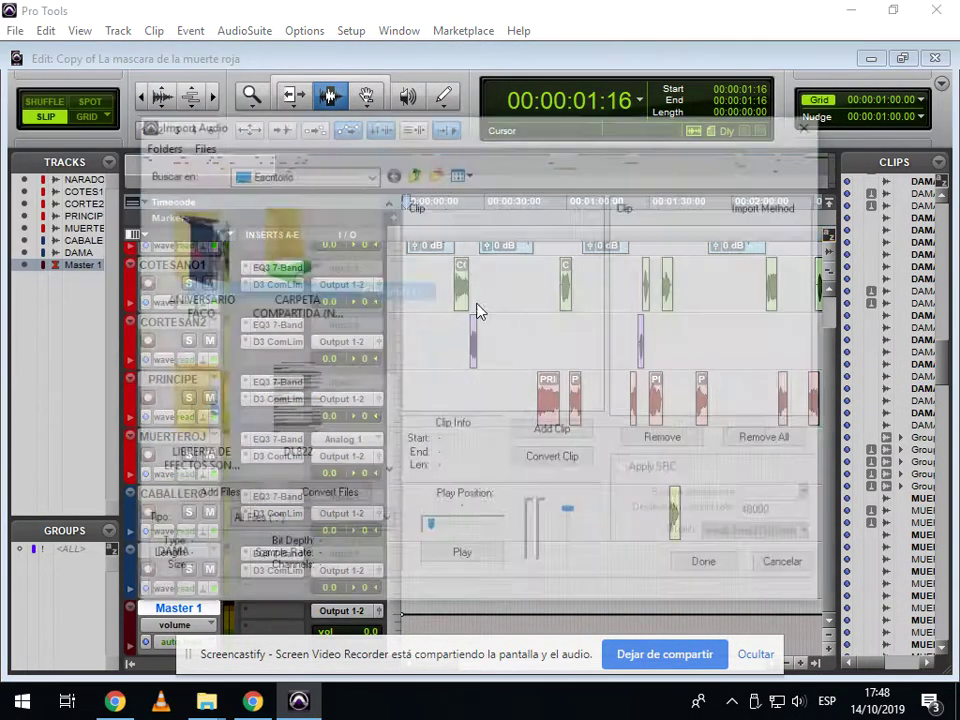
click(285, 175)
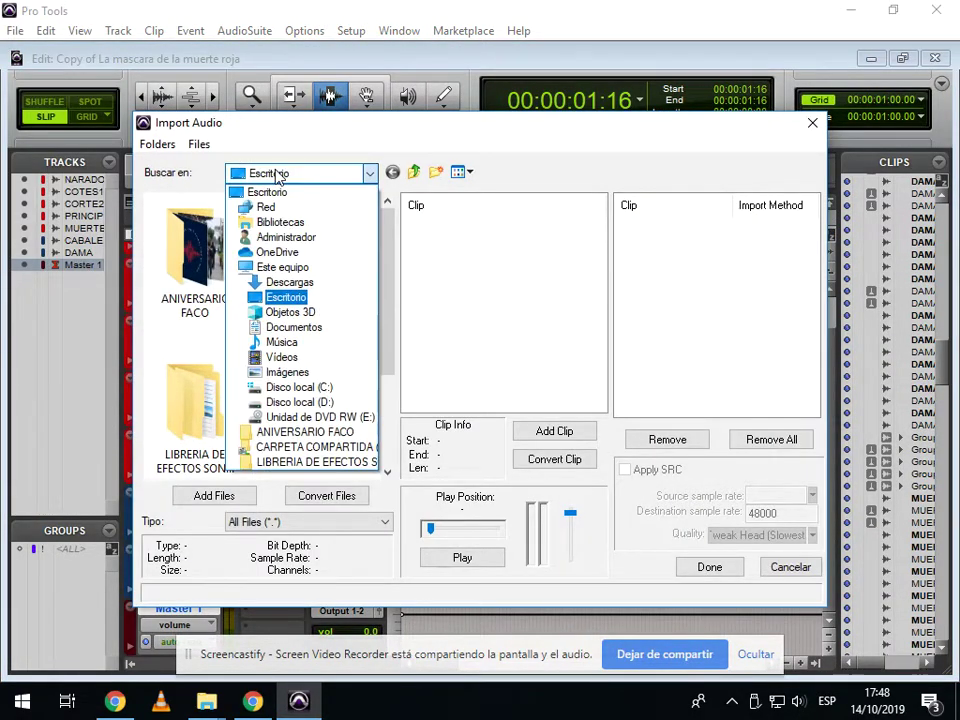
click(289, 282)
click(232, 277)
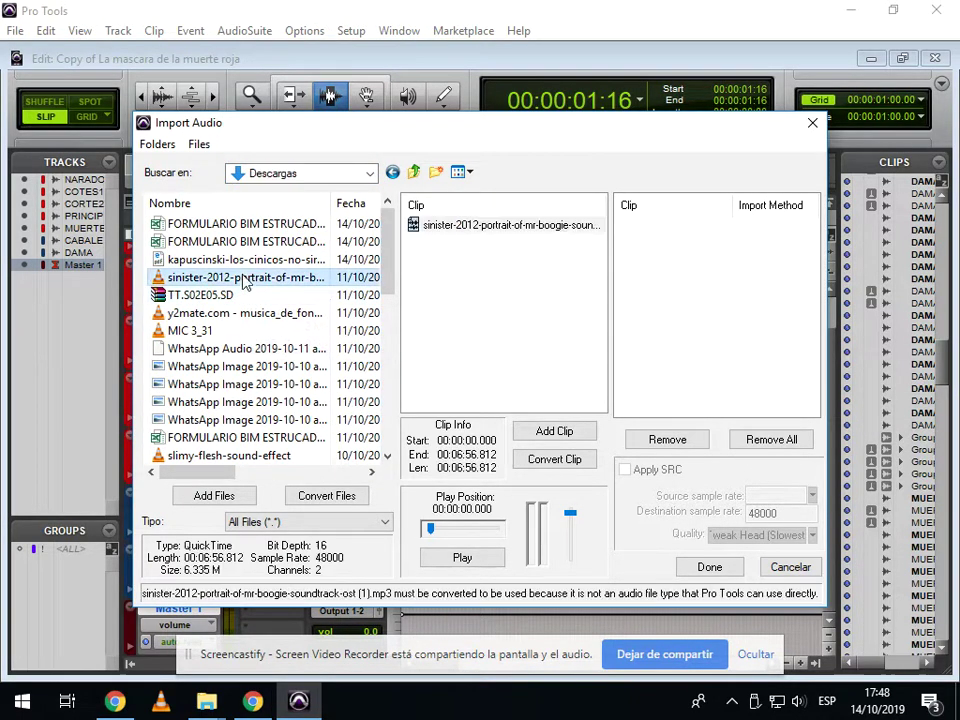
click(472, 559)
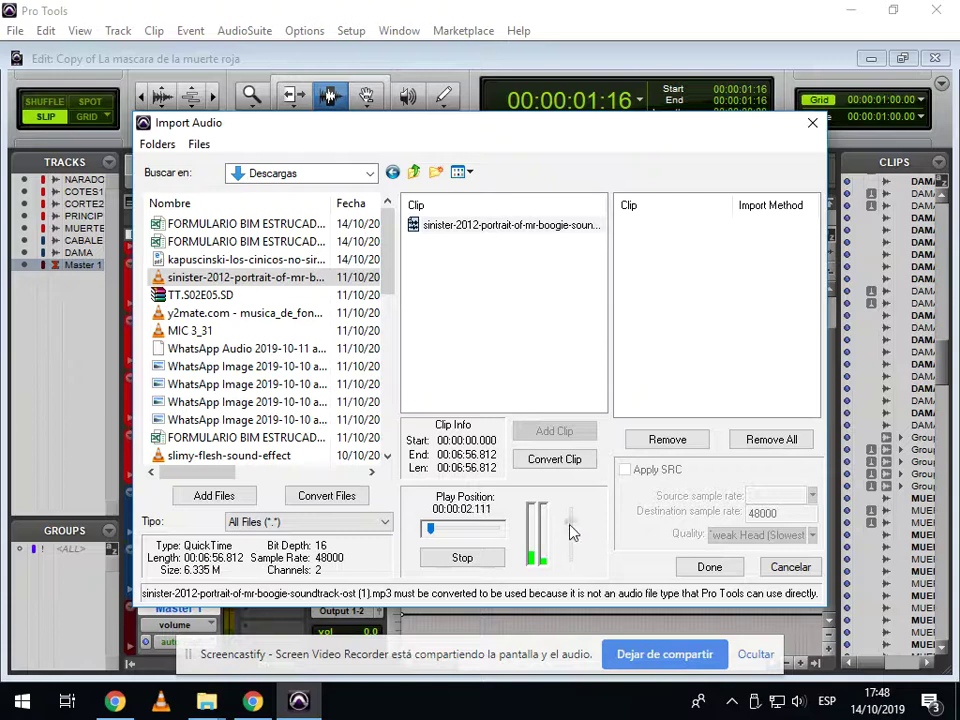
drag(569, 525, 571, 519)
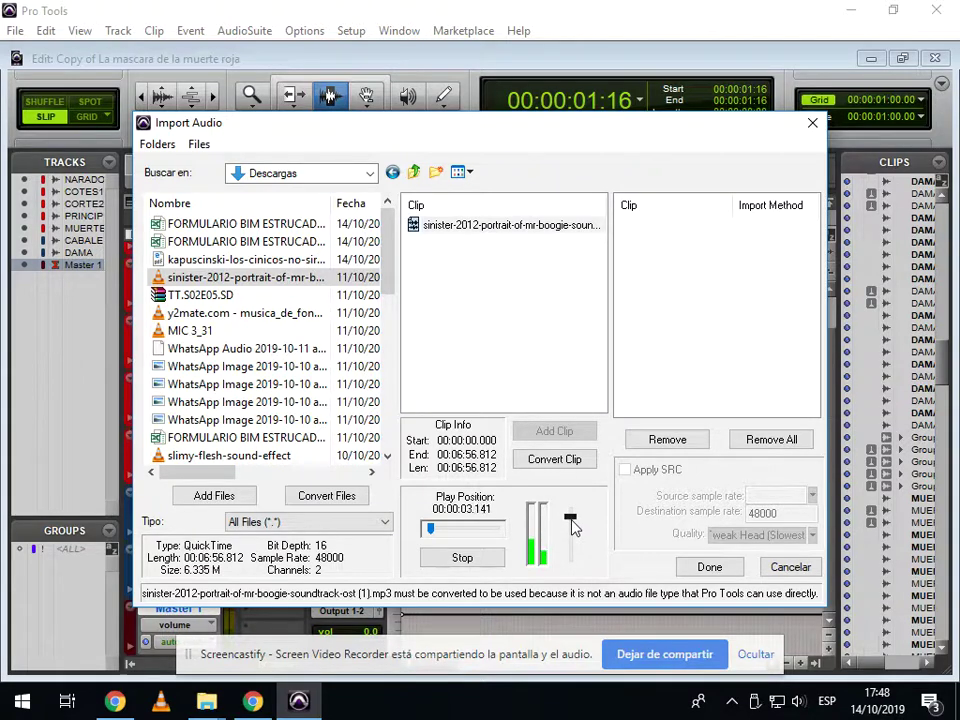
- Convert the selected soundtrack file and import it with Clip List as the destination
click(345, 500)
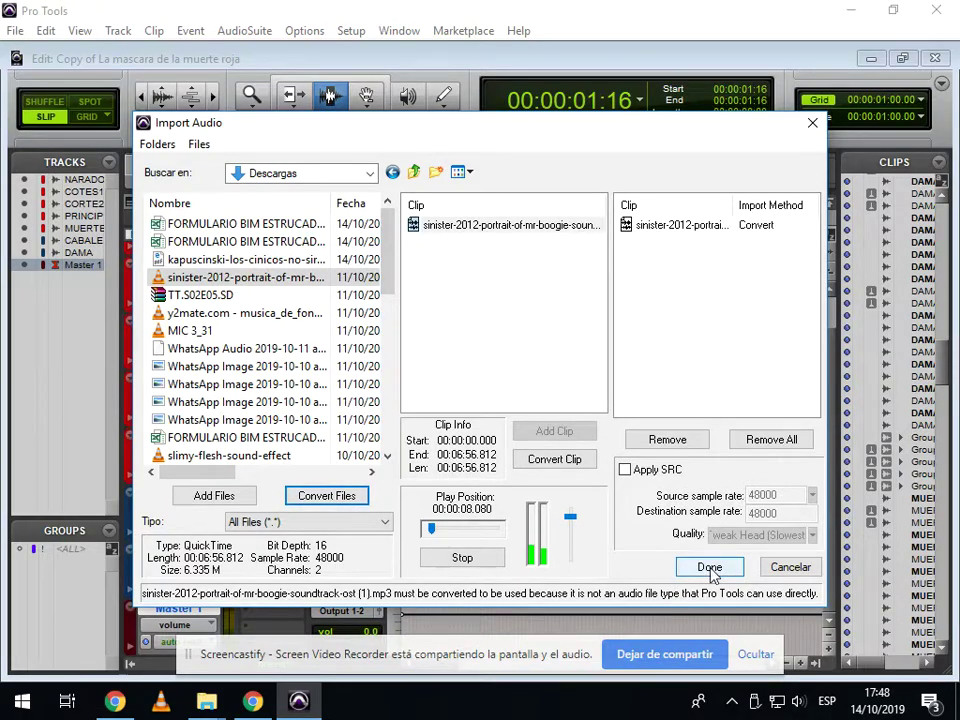
click(710, 568)
click(330, 575)
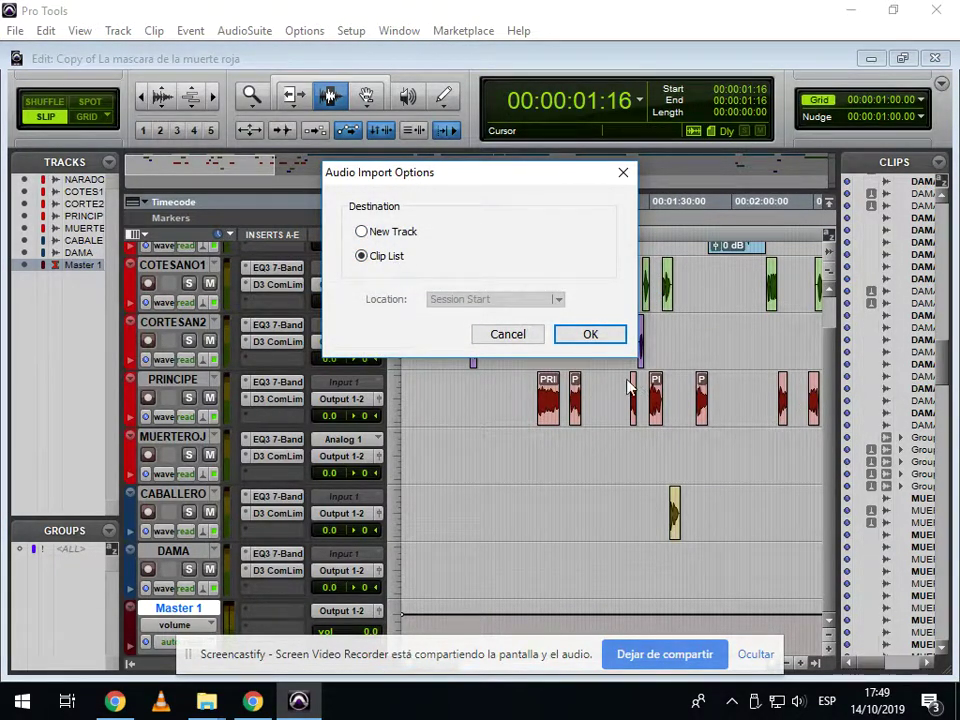
click(590, 334)
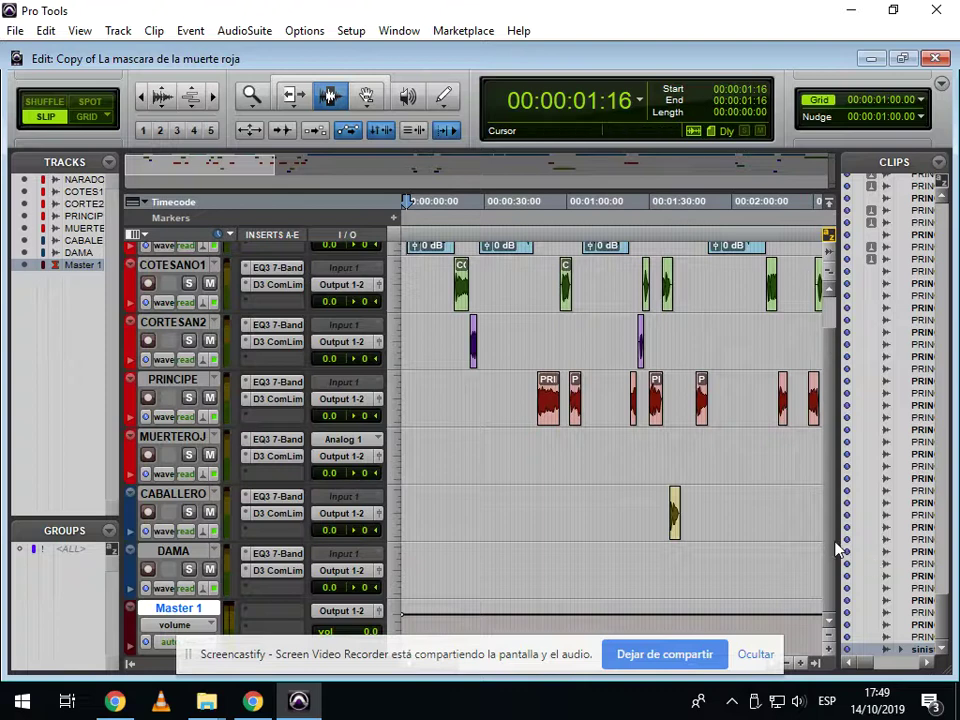
scroll(388, 466, up, 1)
scroll(400, 442, down, 1)
- Create two new stereo audio tracks and move them above the Master 1 track
click(118, 31)
click(128, 51)
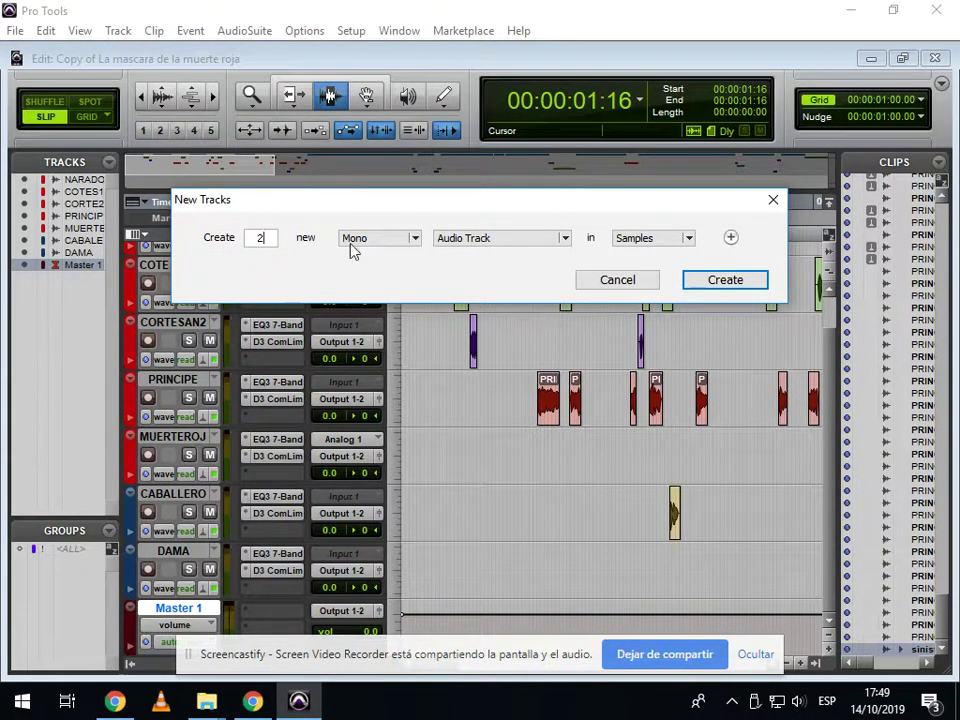
text(2)
click(352, 246)
click(375, 259)
click(465, 240)
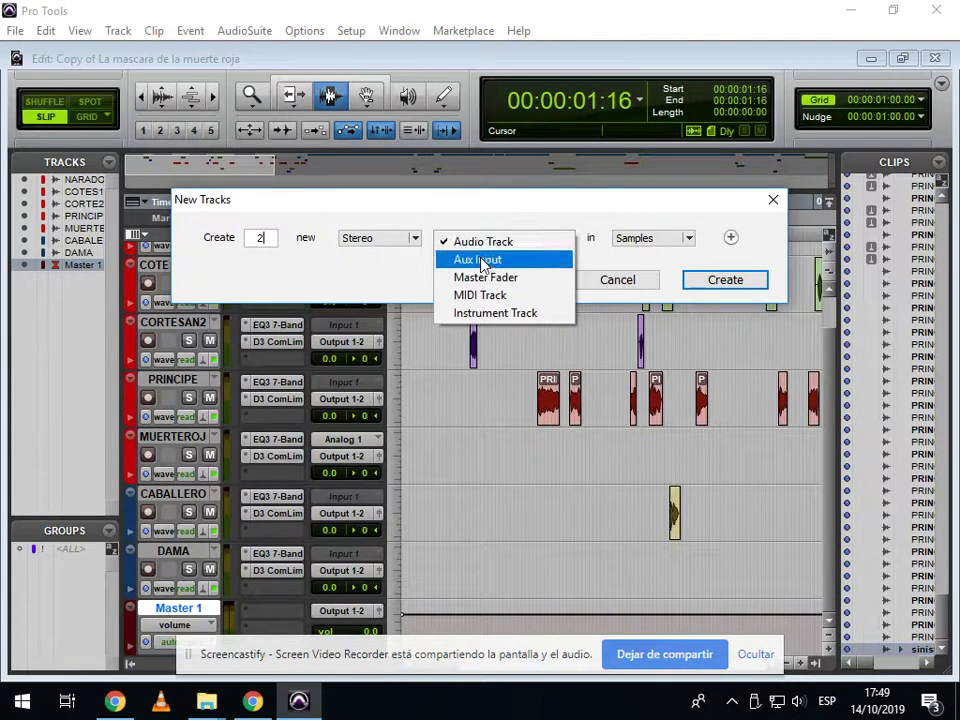
click(487, 242)
click(720, 284)
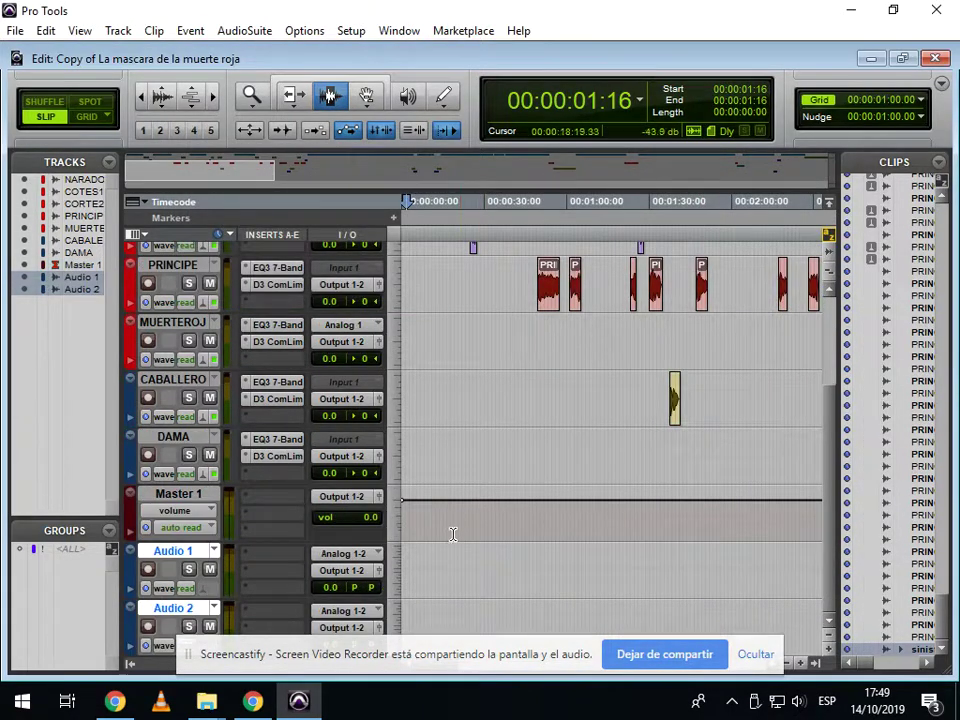
drag(190, 551, 187, 493)
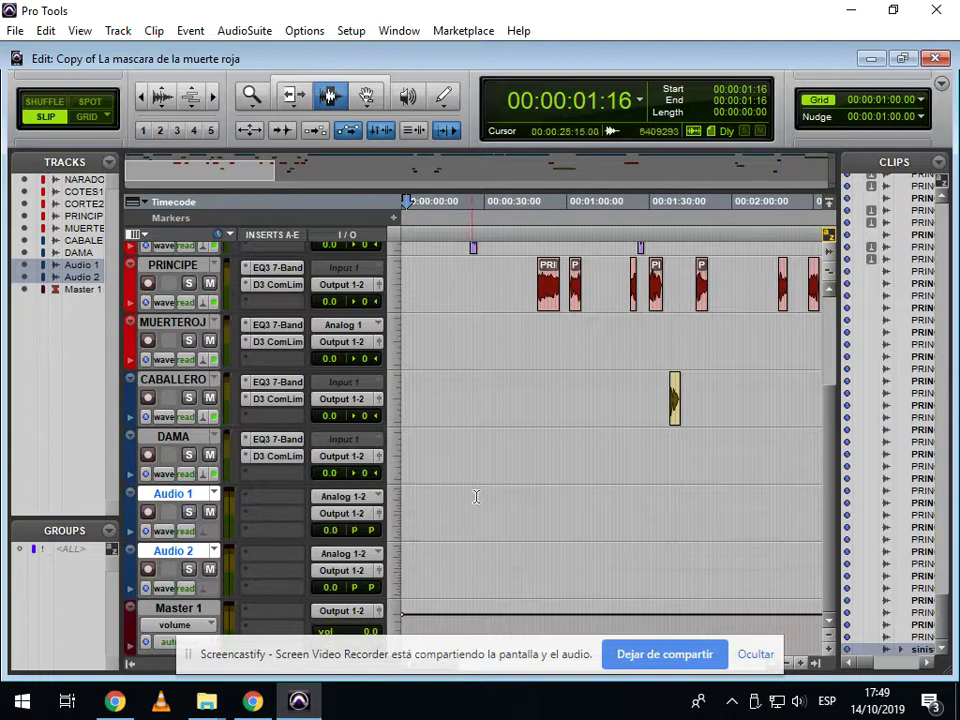
- Rename the two new stereo tracks Audio 1 and Audio 2 as MUS 01 and MUS 02
double_click(176, 494)
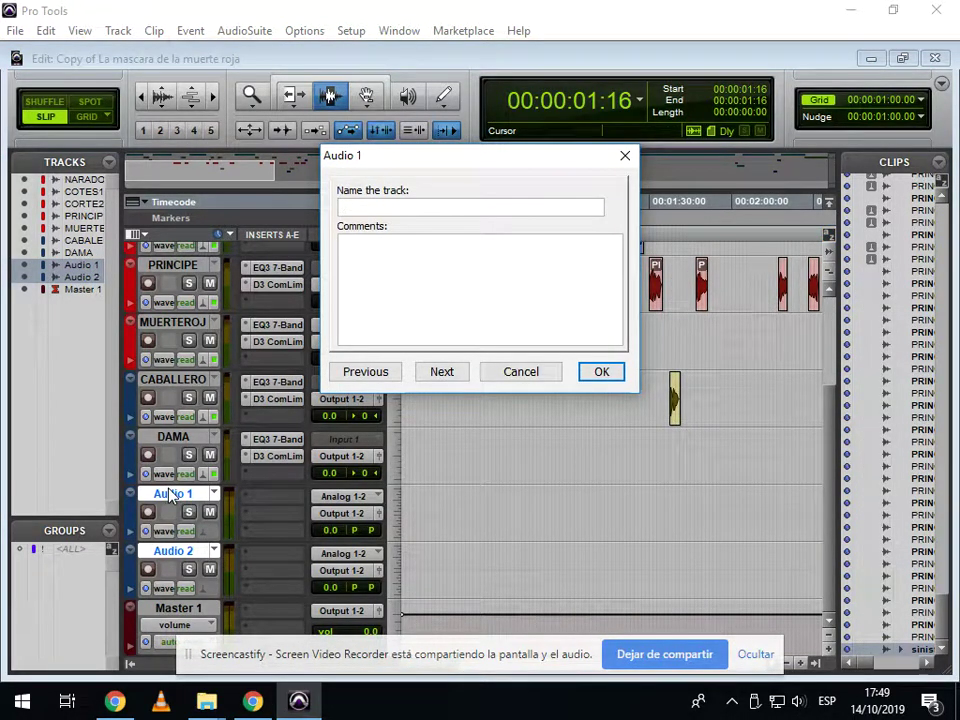
text(MUS 01)
key(Return)
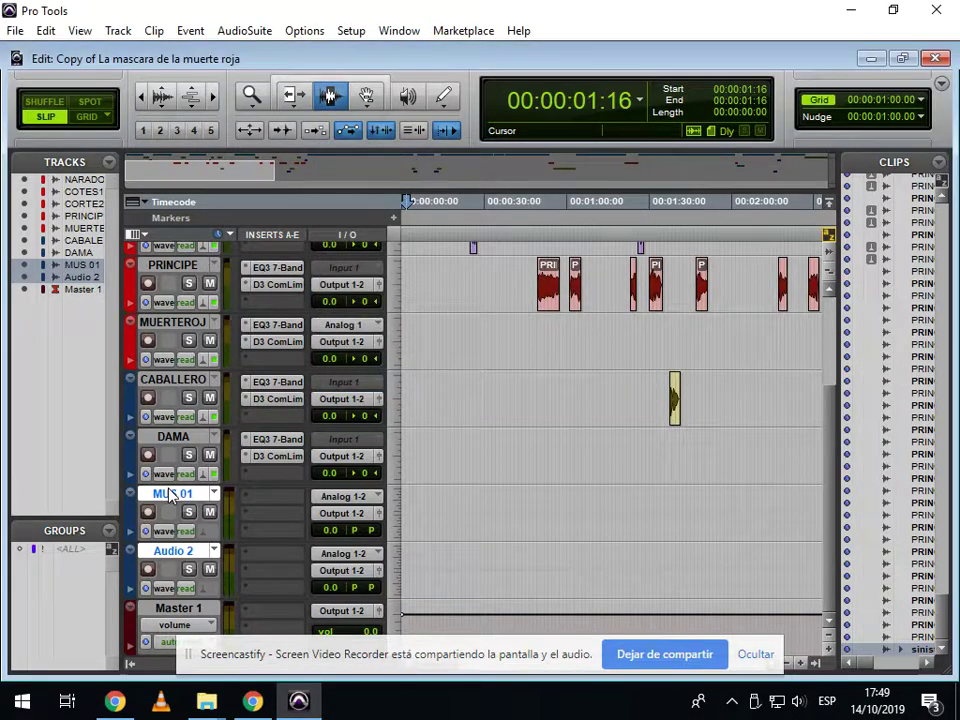
double_click(156, 551)
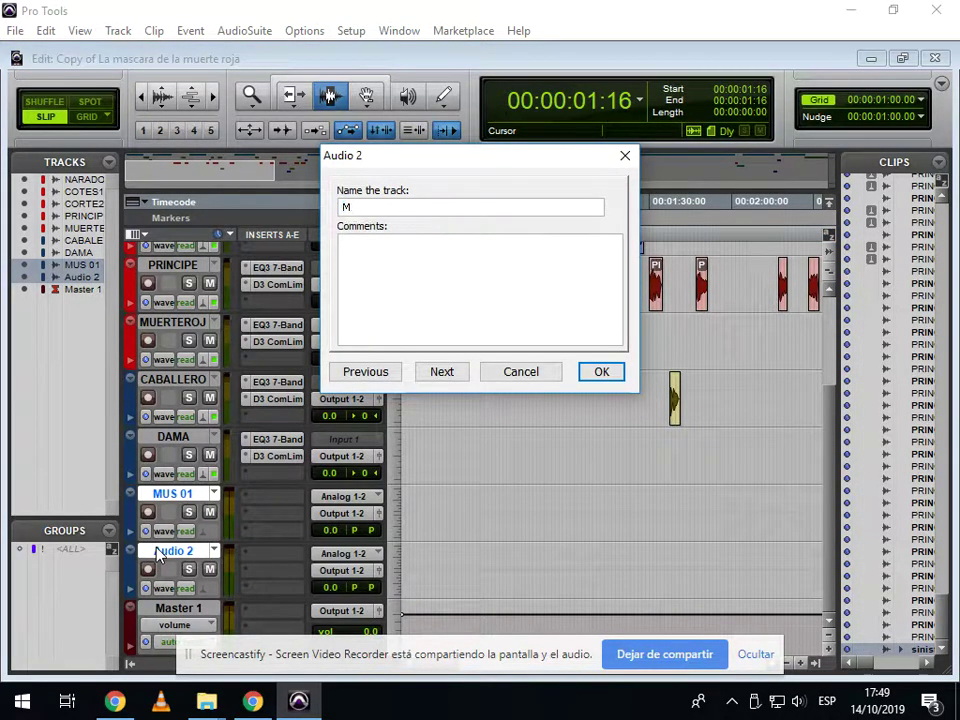
text(MUS 02)
key(Return)
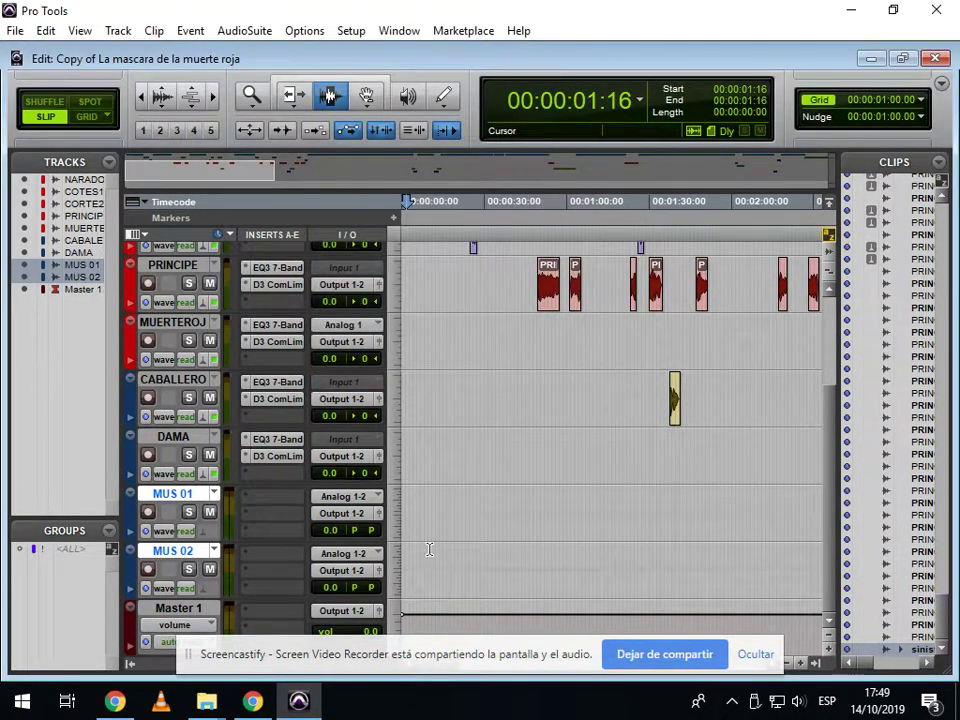
- Change the track color of MUS 01 and MUS 02 to bright blue
double_click(130, 513)
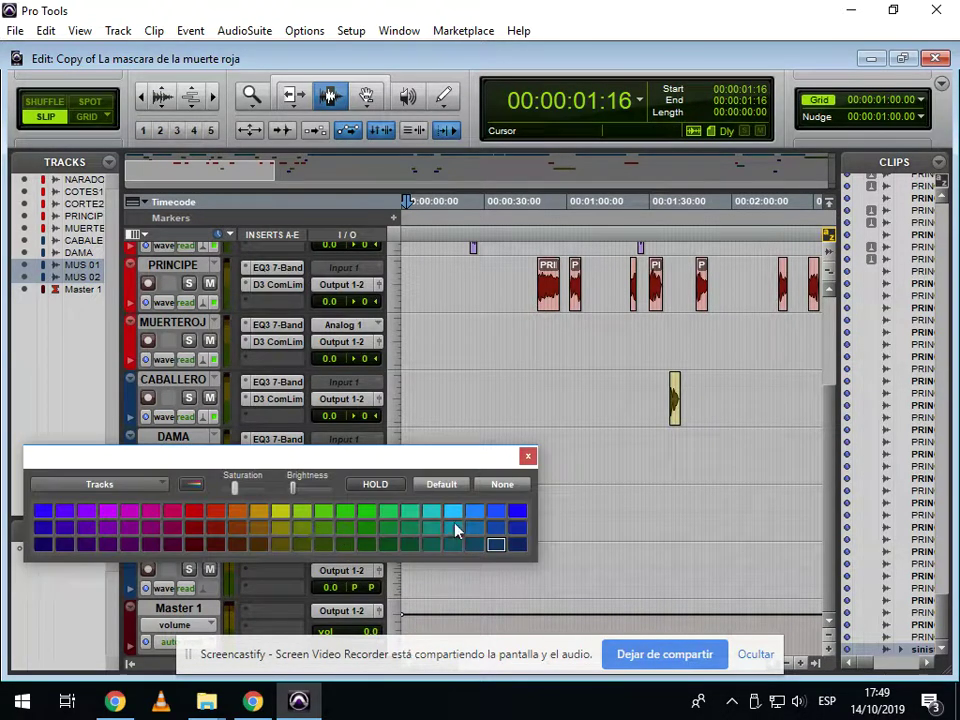
click(497, 512)
click(528, 456)
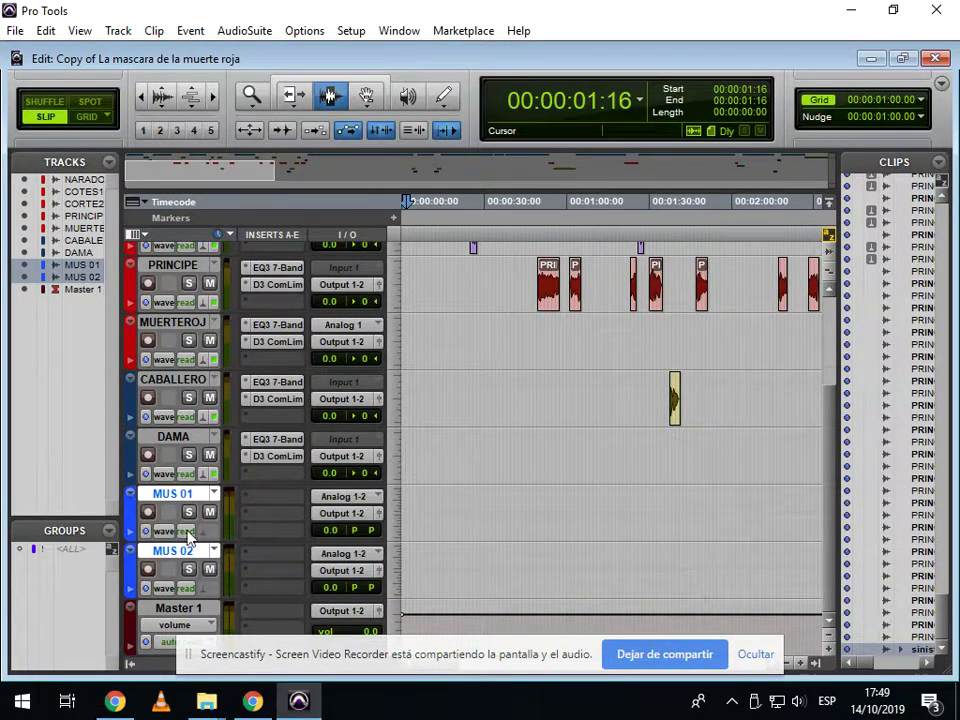
- Place the imported sinister soundtrack clip on the MUS 01 track at the session start, 00:00:00:00
click(491, 510)
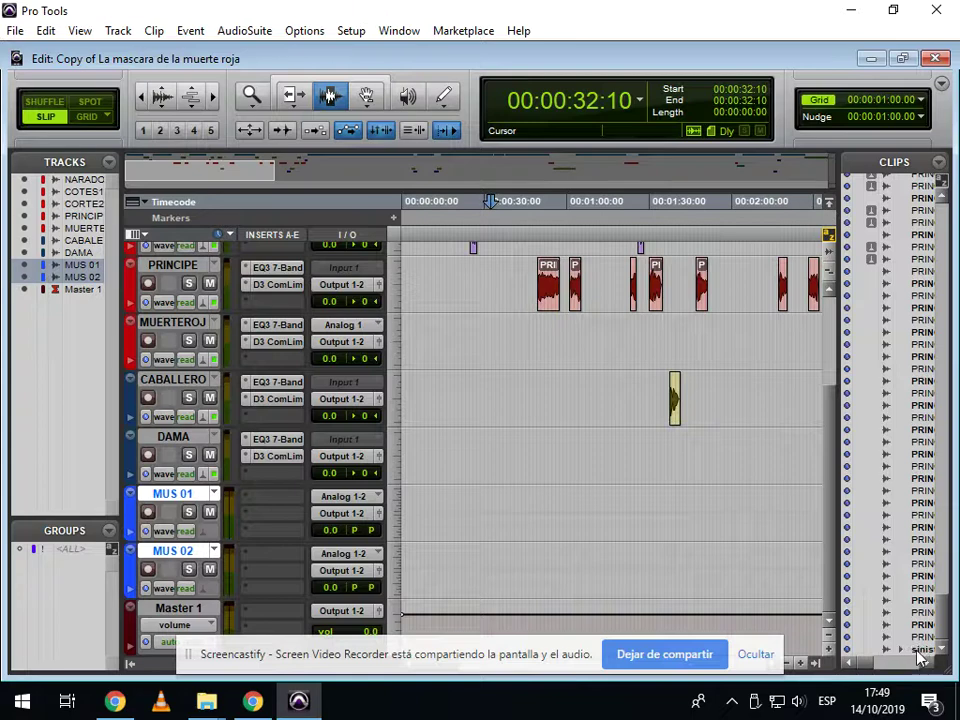
drag(920, 655, 343, 490)
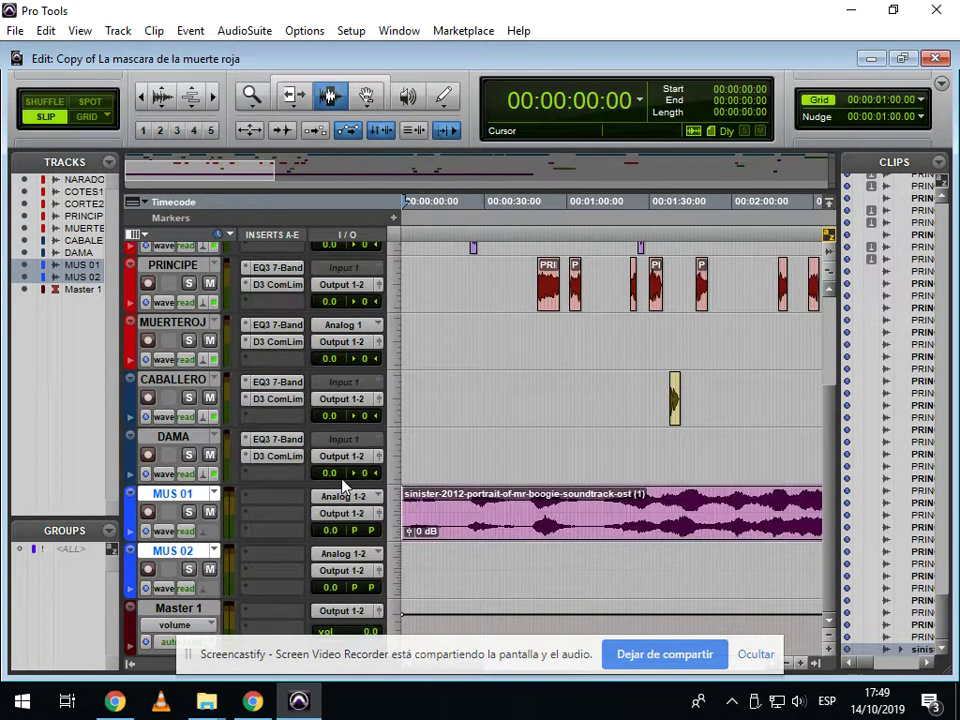
key(r)
key(r)
key(r)
- Play the session from the start to hear the MUS 01 music together with the NARRADOR voice
key(space)
scroll(520, 535, up, 3)
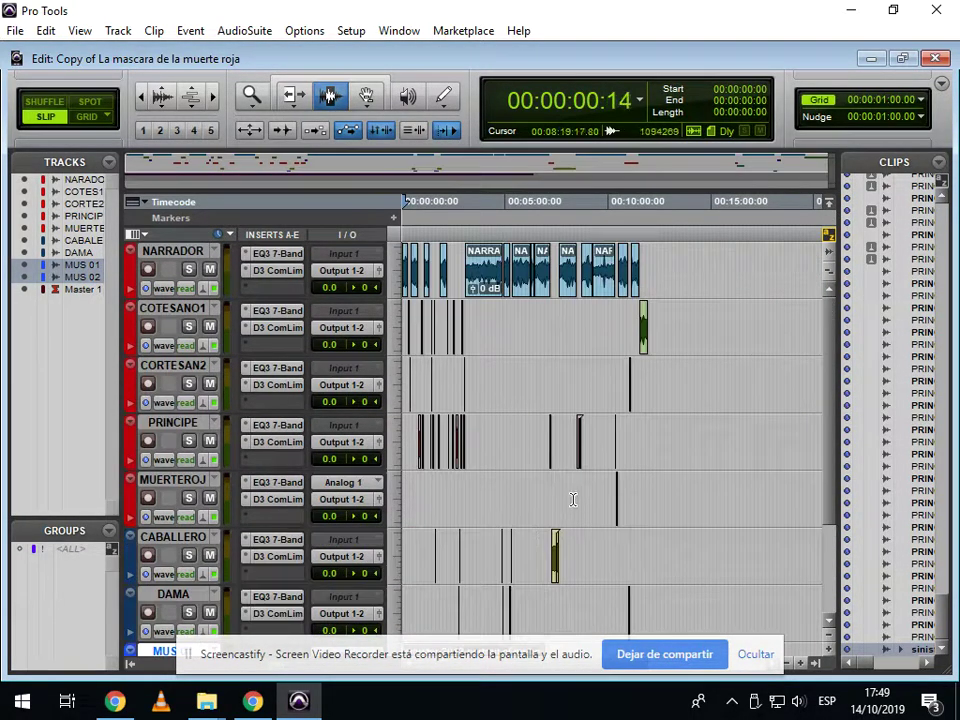
key(t)
key(t)
key(t)
key(t)
key(t)
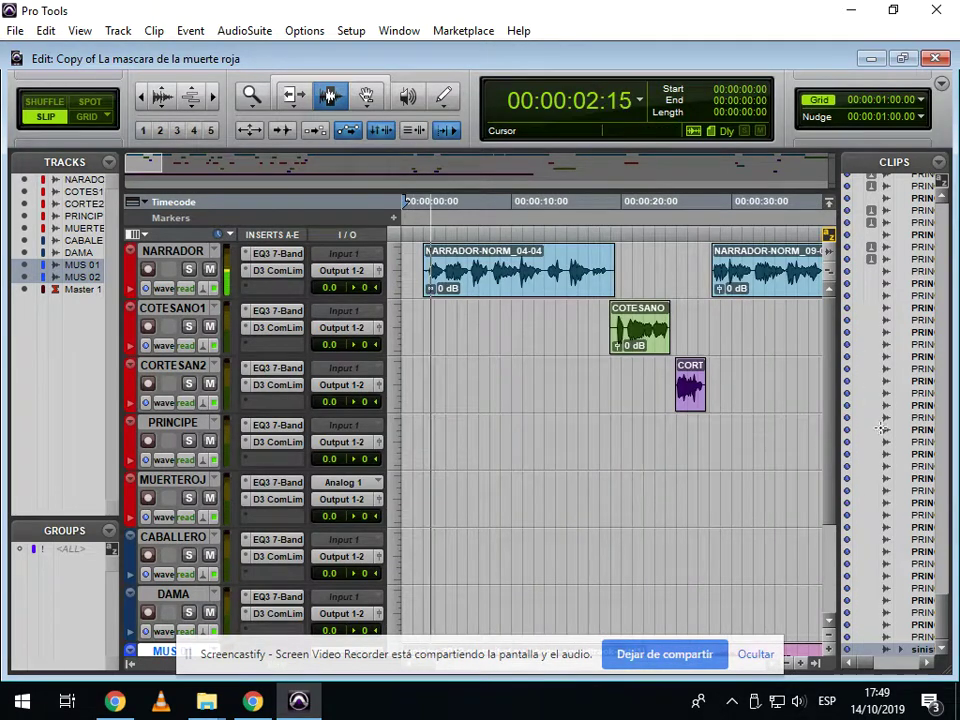
scroll(610, 448, down, 3)
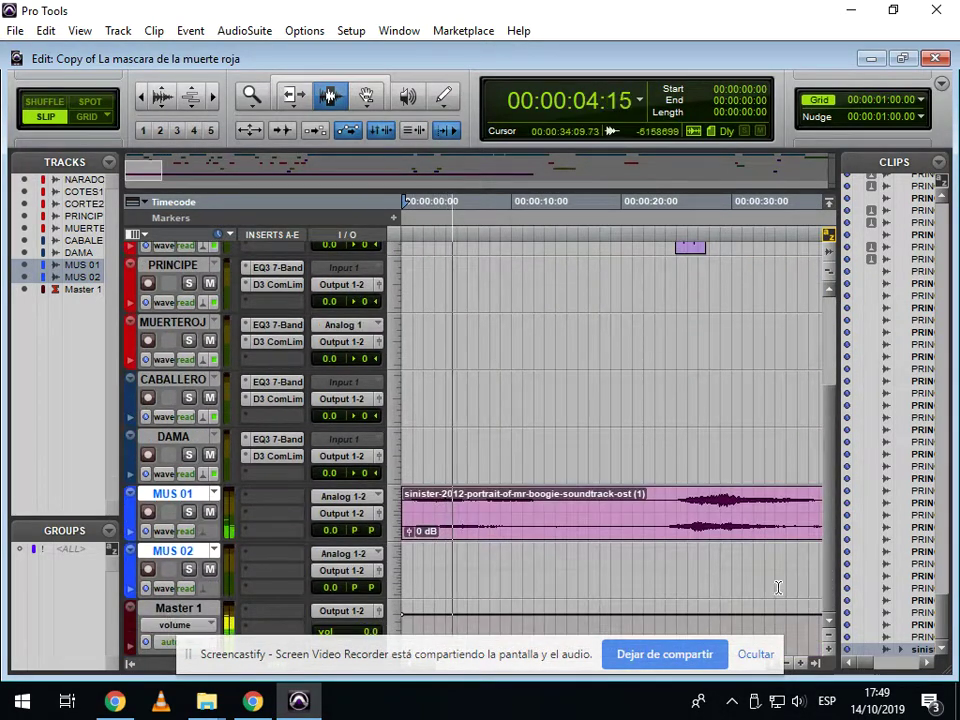
key(r)
key(r)
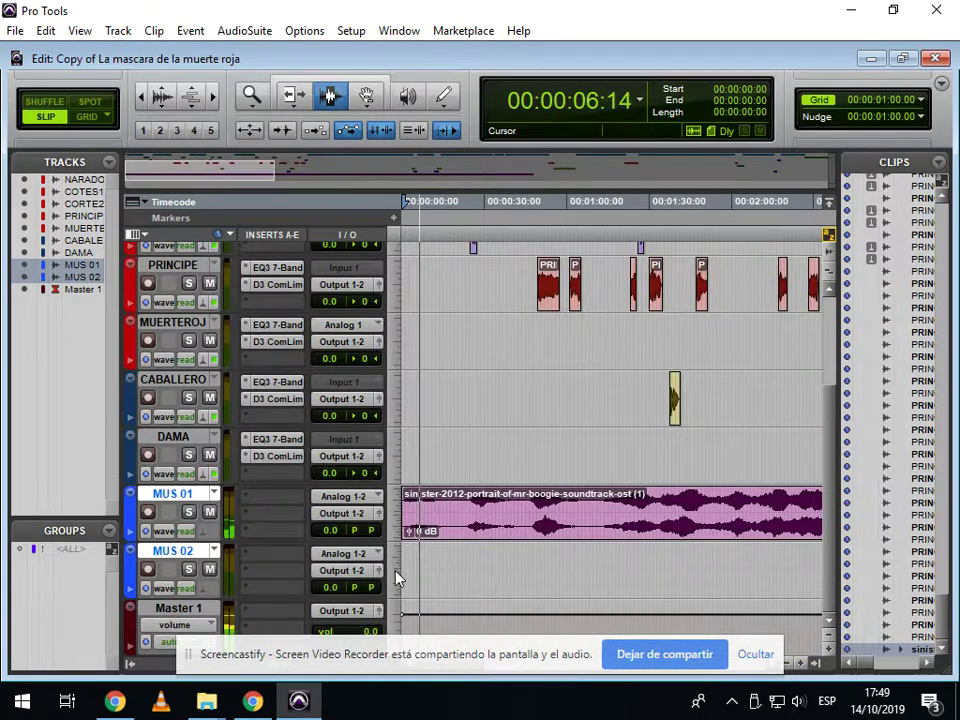
key(t)
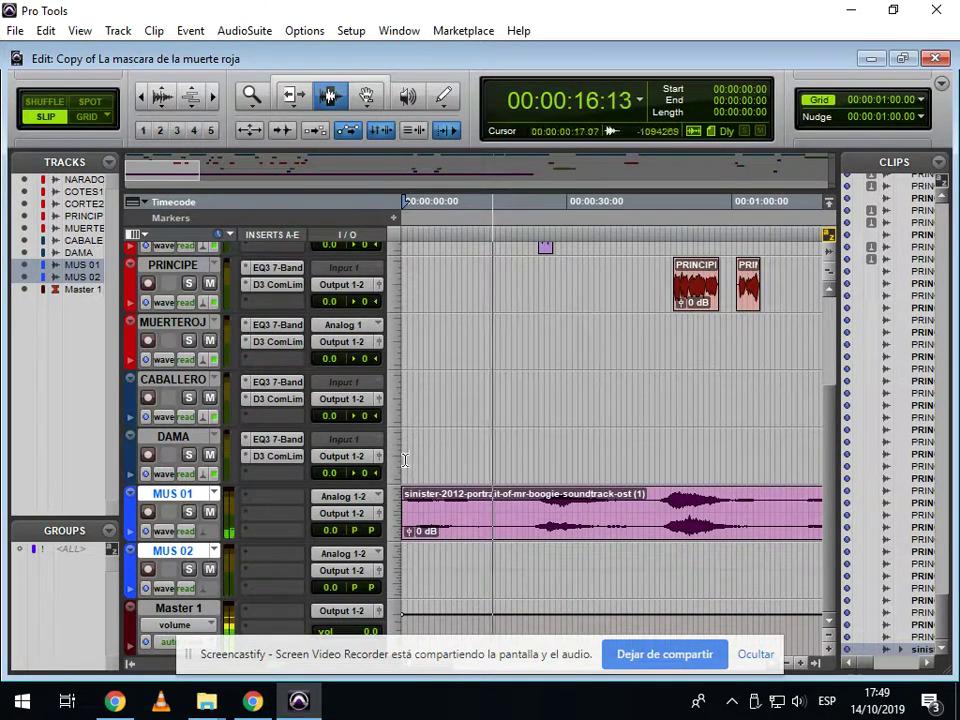
key(space)
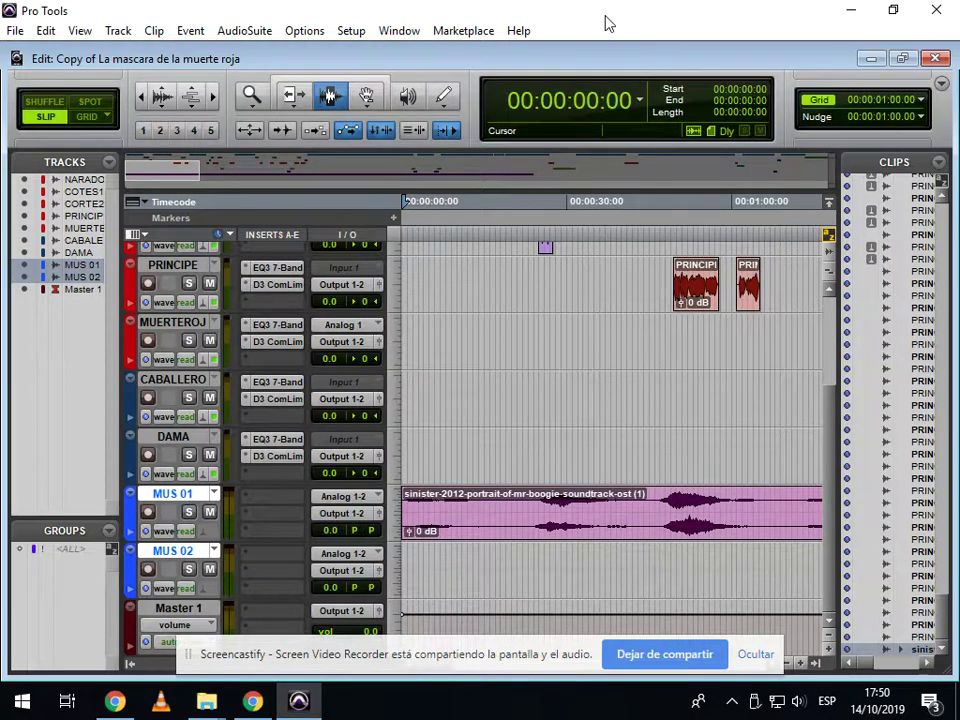
- Create four new mono audio tracks
key(ctrl+shift+n)
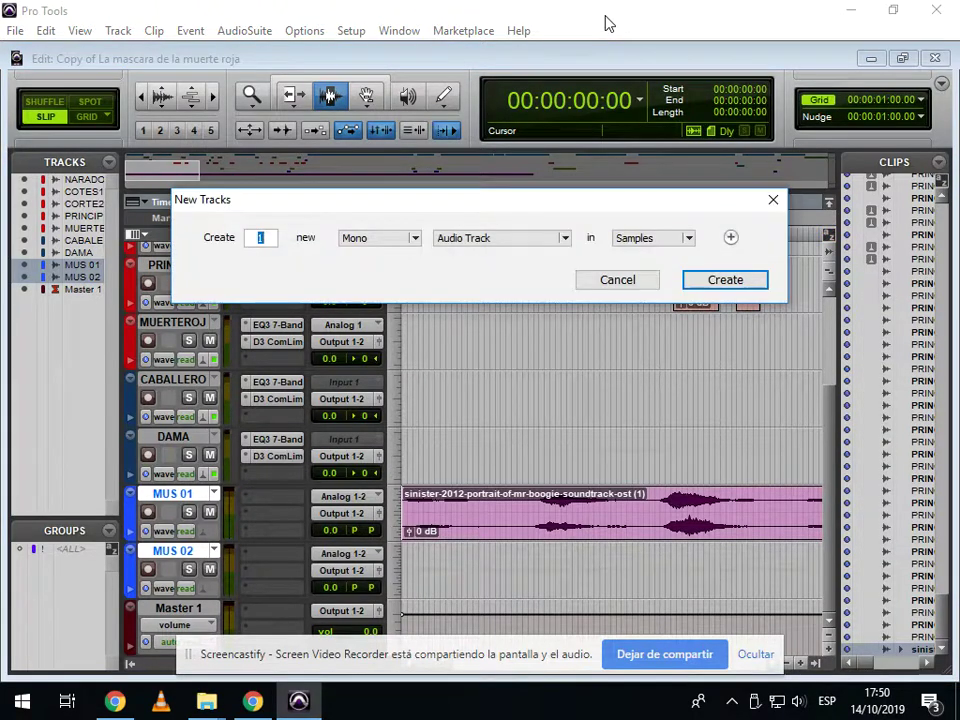
click(387, 243)
click(386, 242)
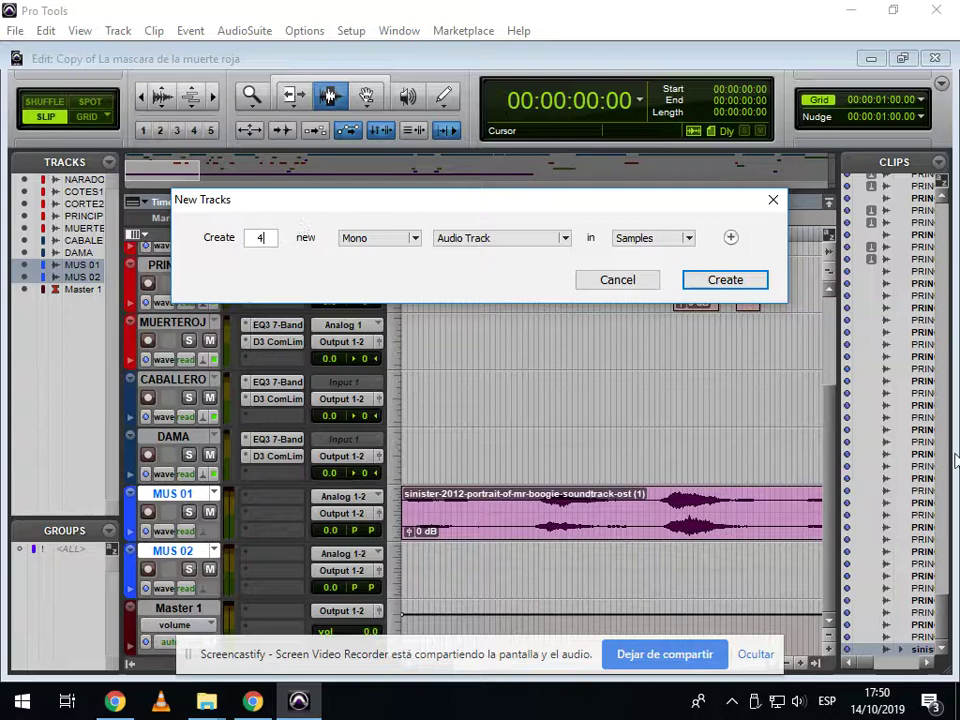
click(725, 280)
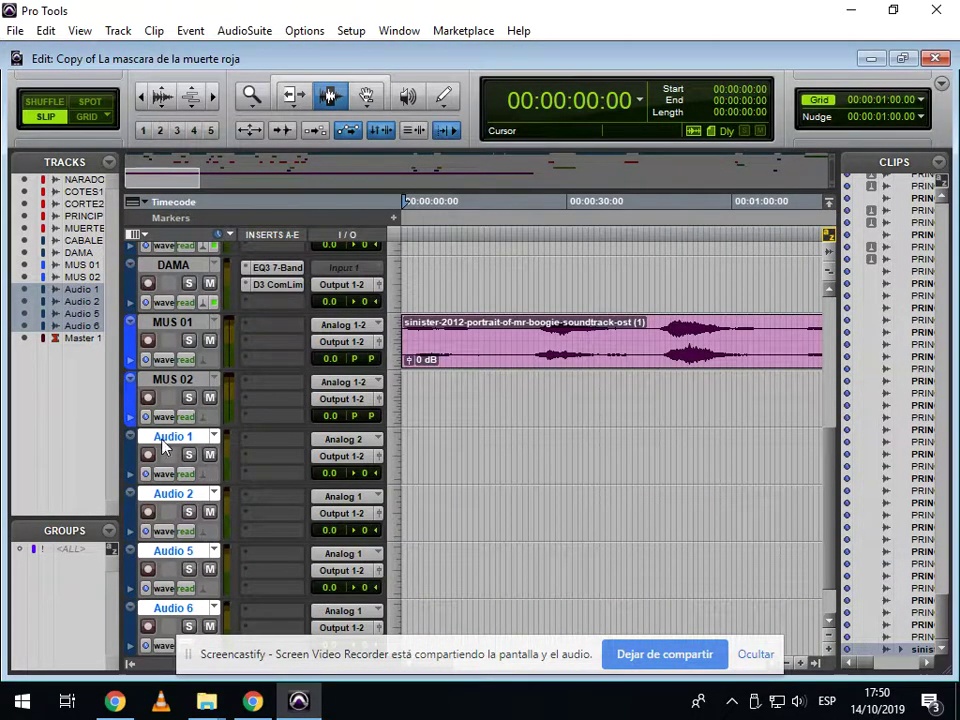
- Rename the four new audio tracks FX 01, FX 02, FX 03 and FX 04
double_click(162, 442)
text(FX 0)
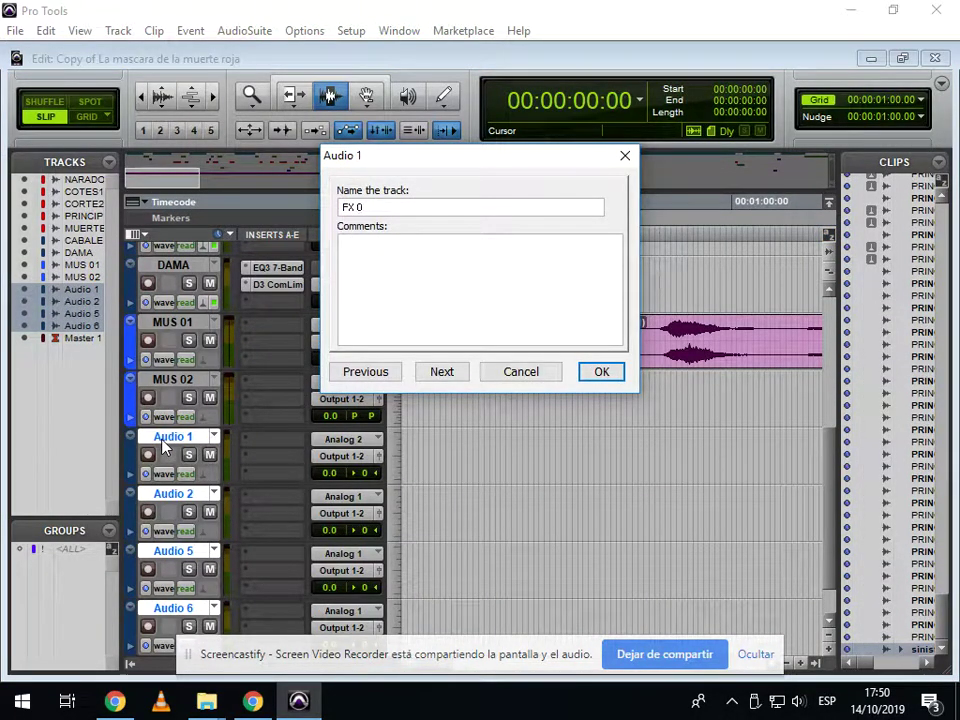
text(1)
key(Return)
double_click(170, 494)
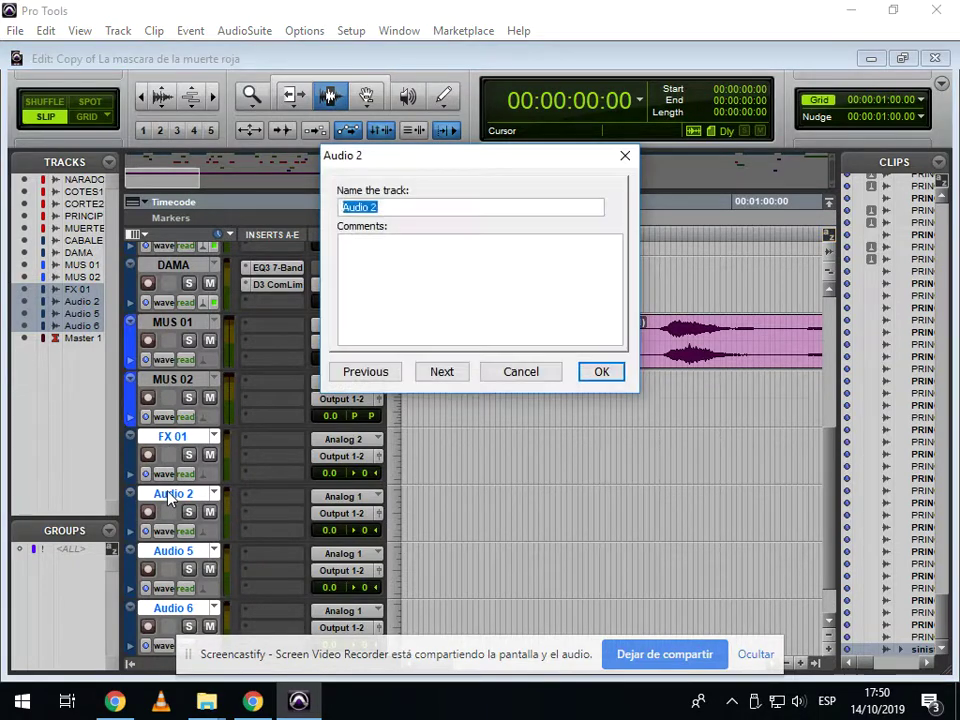
text(FX 02)
key(Return)
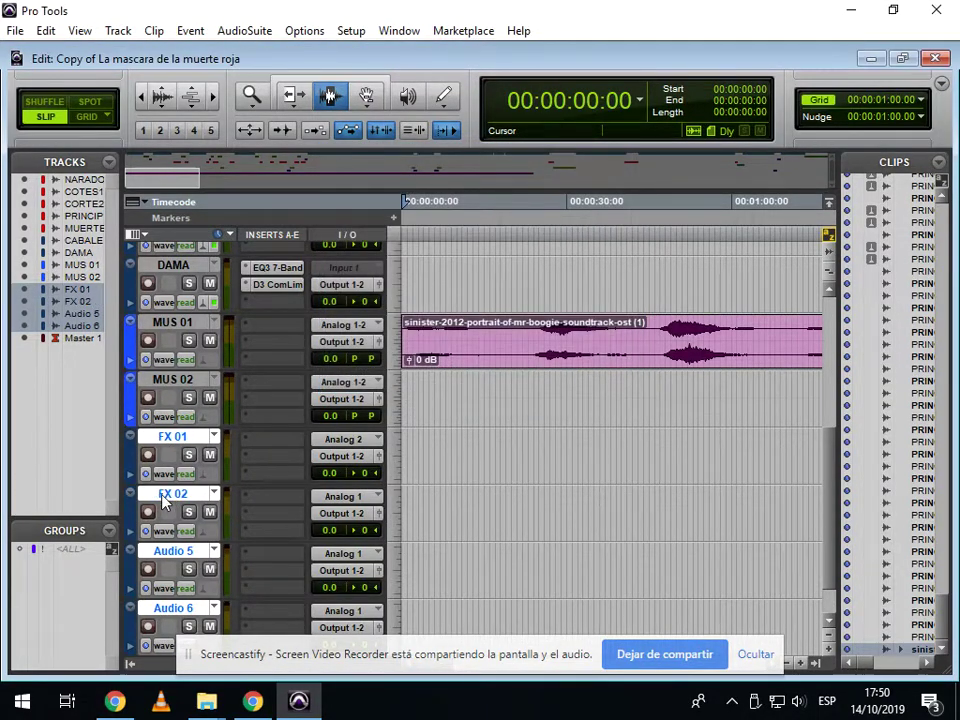
double_click(186, 561)
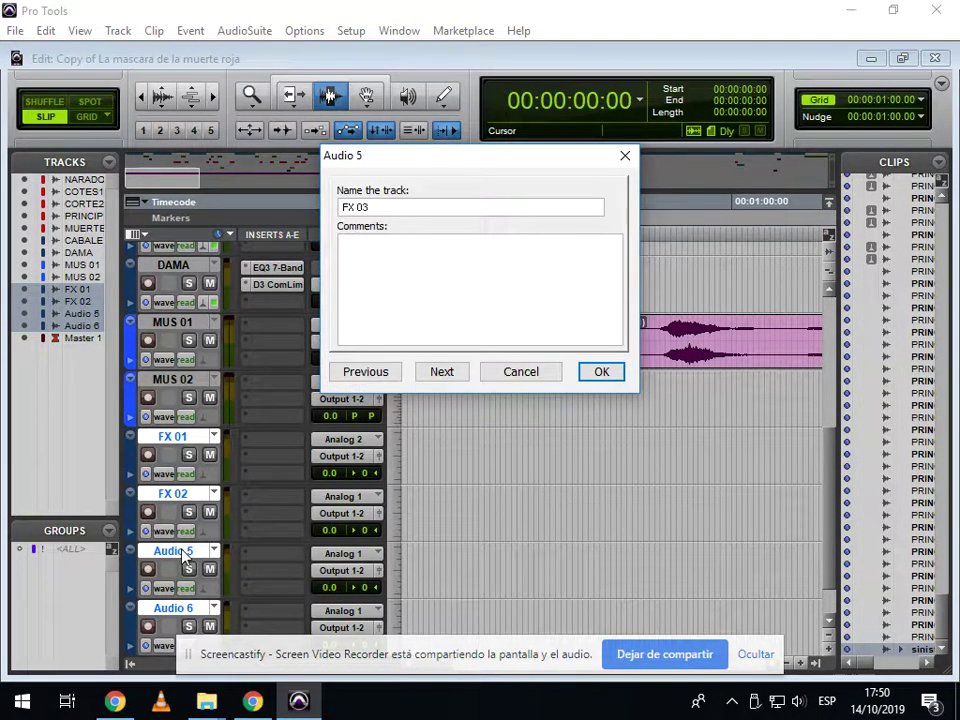
key(Return)
double_click(184, 612)
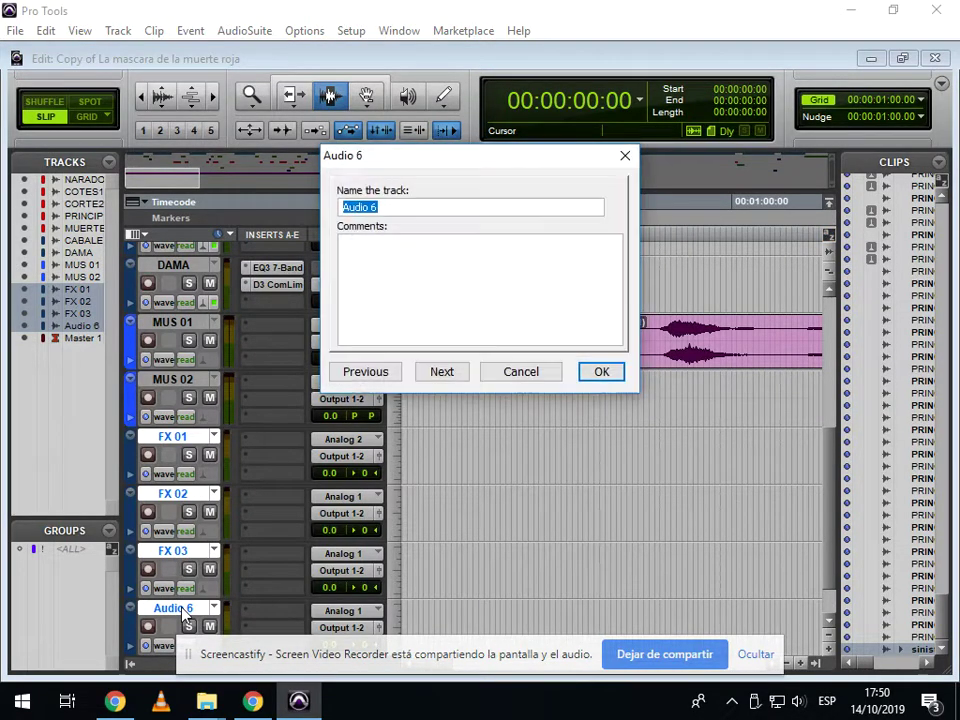
key(Return)
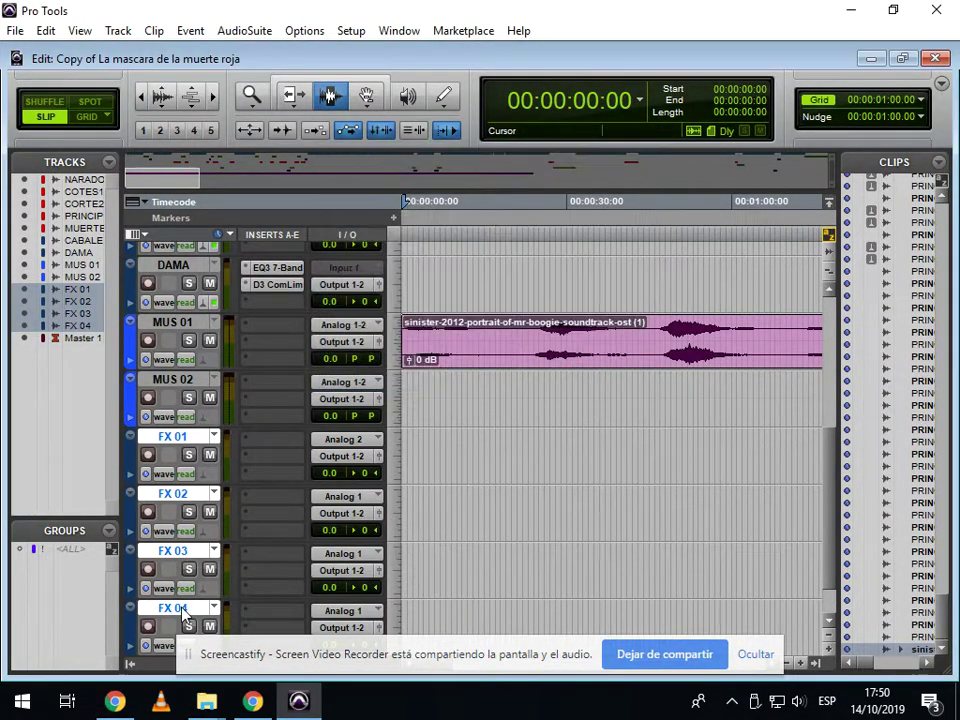
- Change the track color of FX 01 through FX 04 to lime green
click(446, 455)
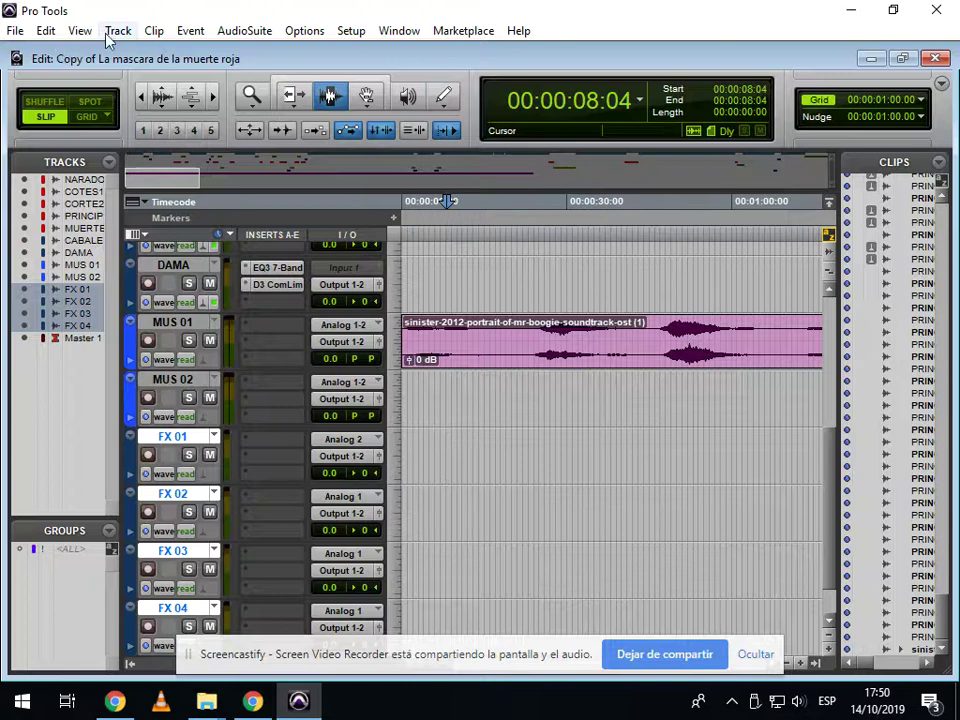
click(14, 33)
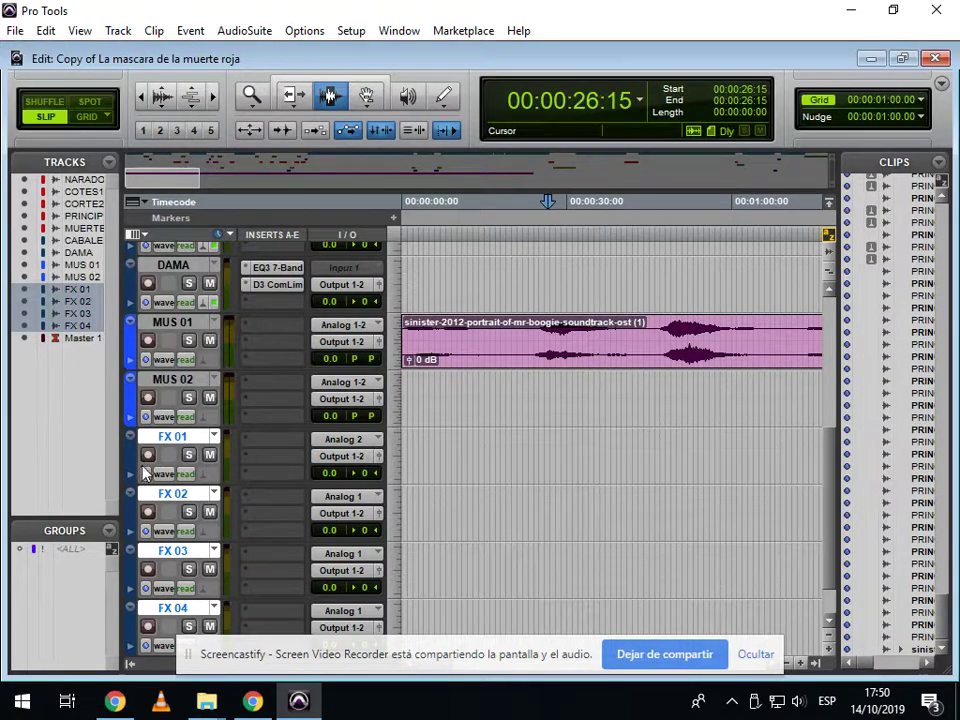
double_click(130, 465)
click(311, 519)
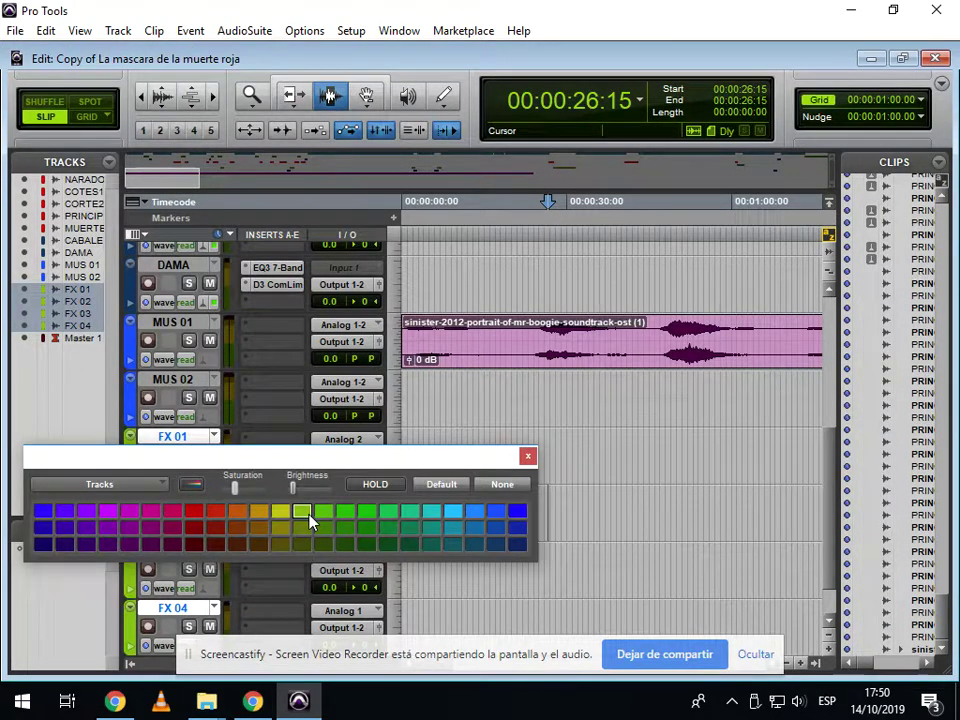
click(527, 454)
- Start an audio import and select the slimy-flesh-sound-effect file in the Descargas folder
click(447, 462)
click(15, 30)
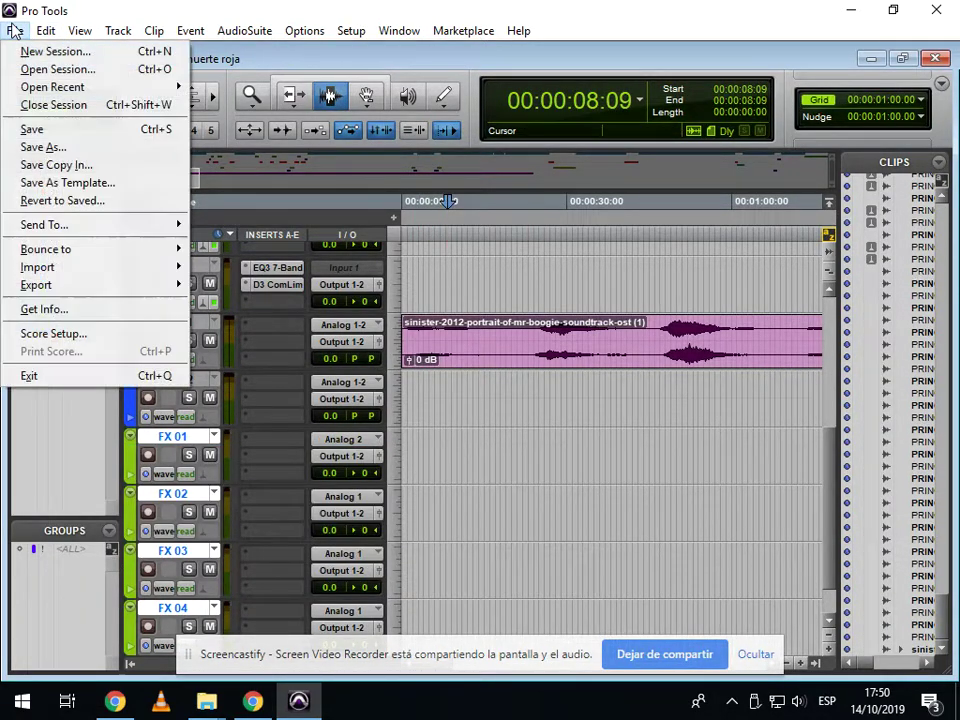
mouse_move(150, 266)
click(235, 289)
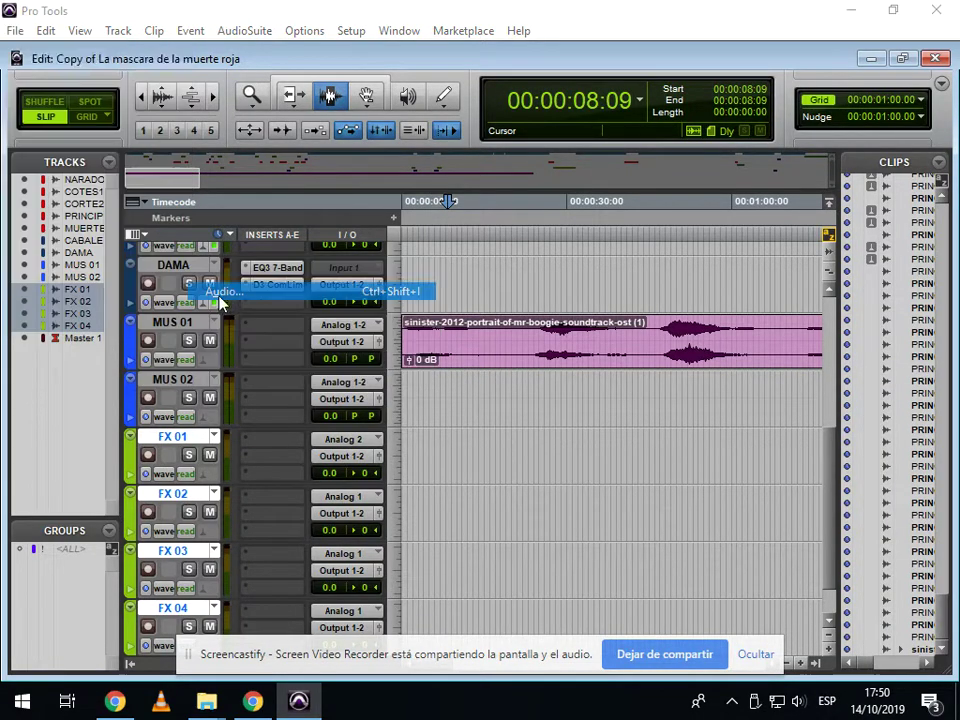
click(300, 174)
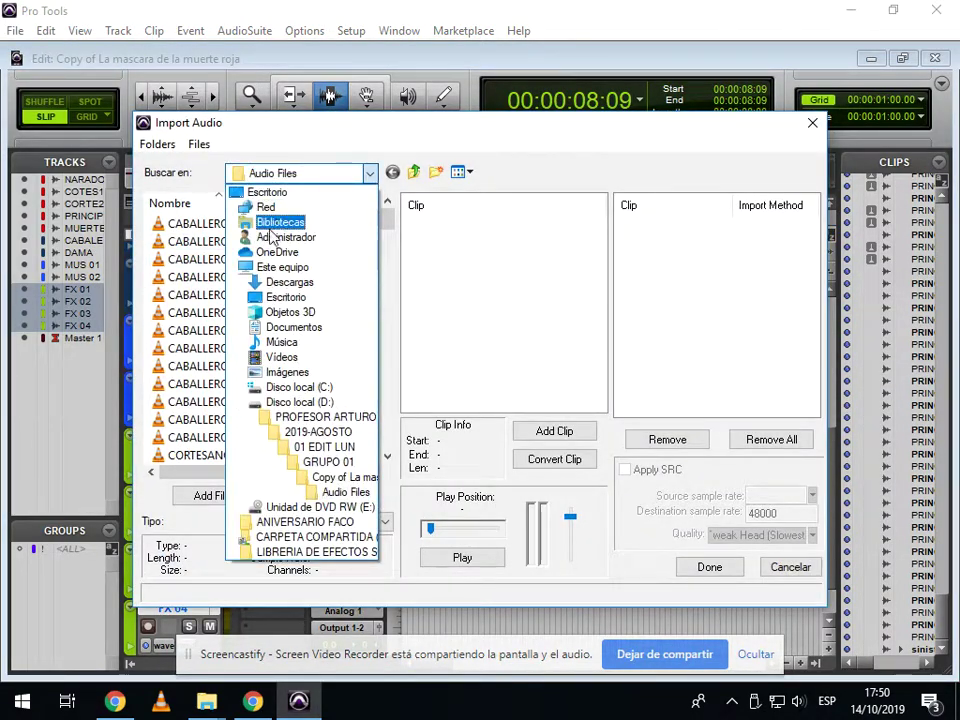
click(270, 284)
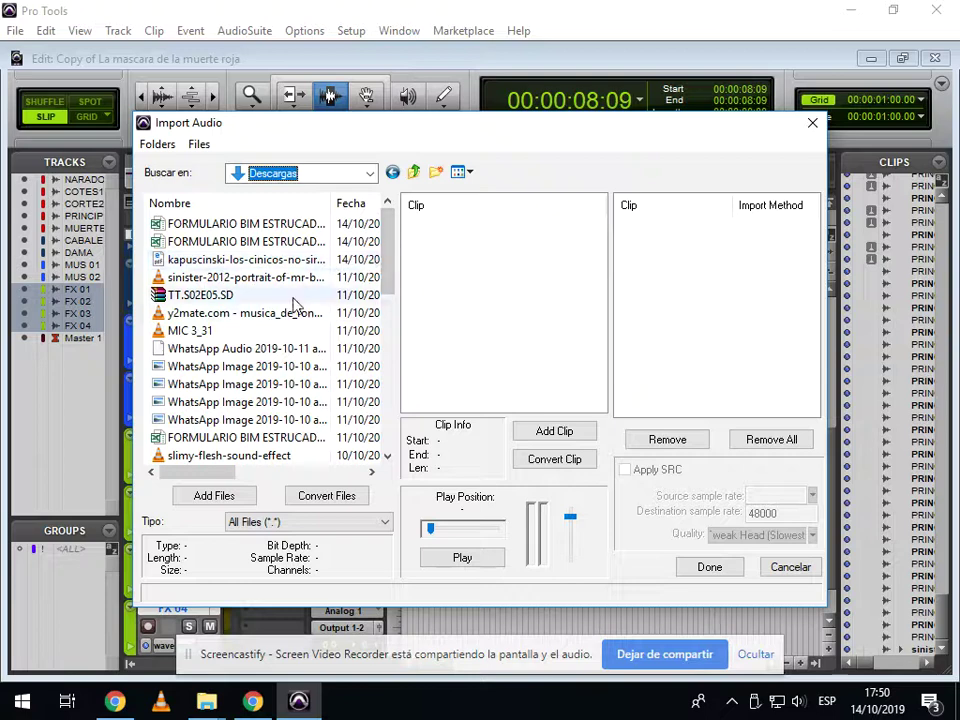
click(281, 455)
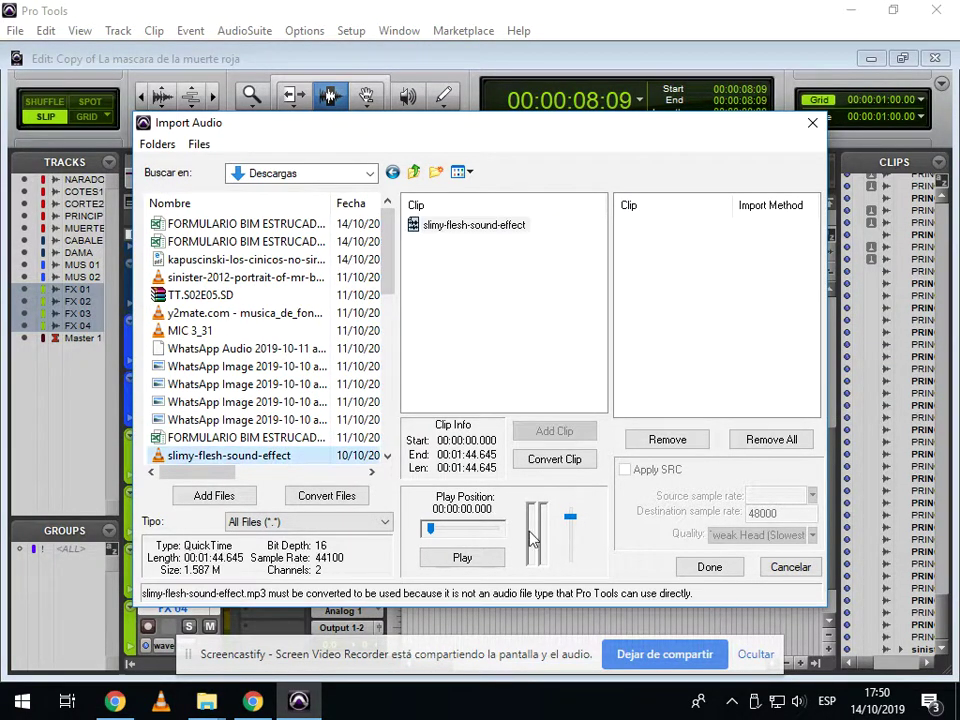
- Preview slimy-flesh-sound-effect in the import dialog at a lower preview volume, including a passage near its middle
click(486, 569)
click(492, 566)
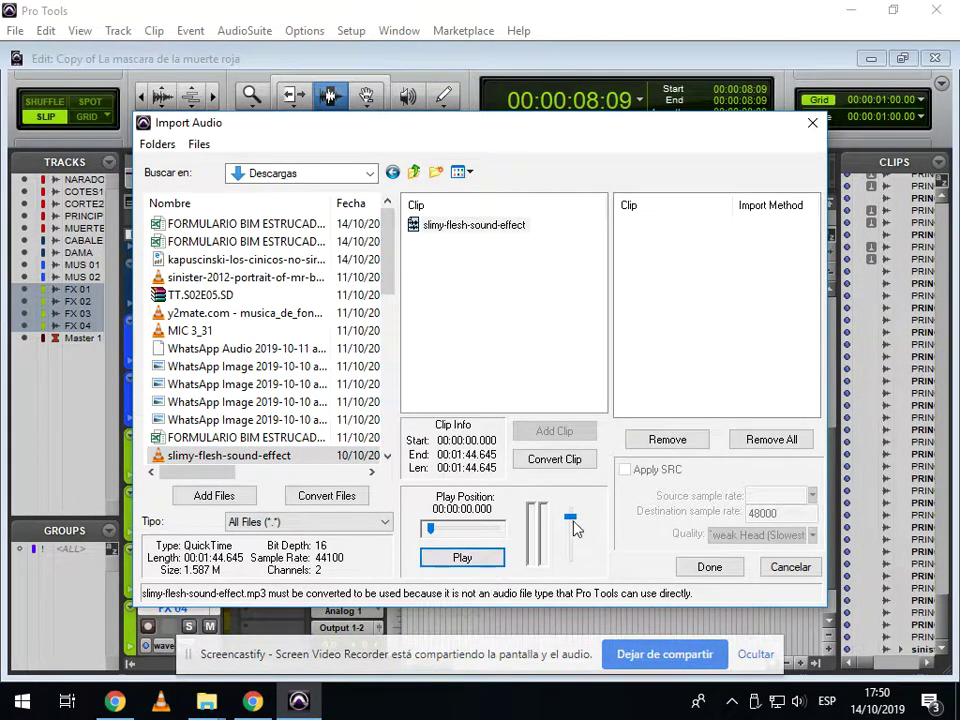
click(462, 557)
drag(390, 284, 390, 328)
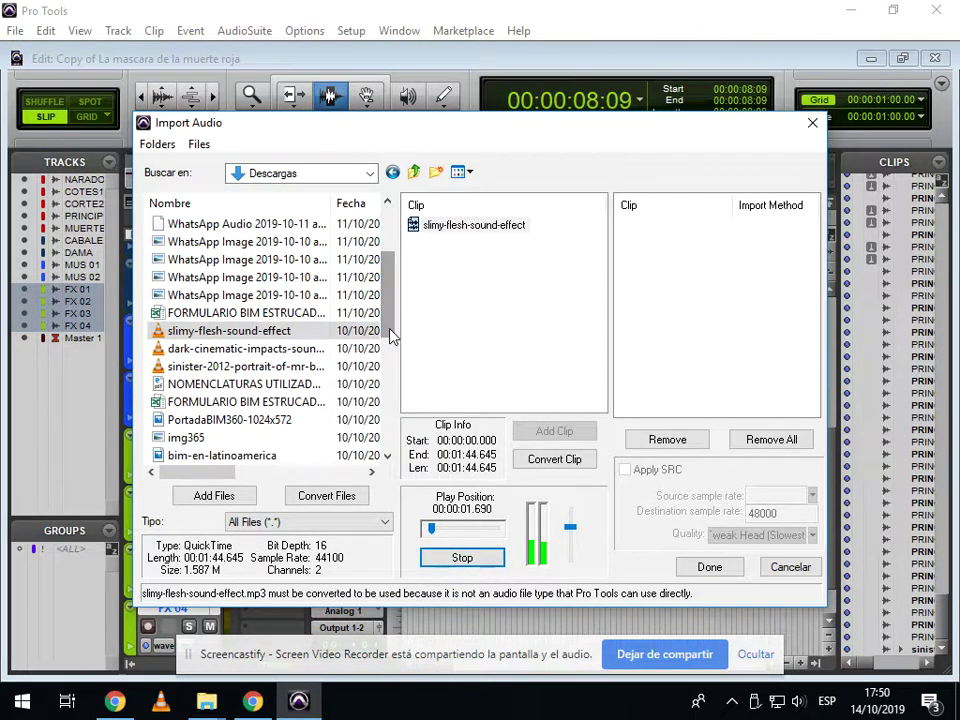
click(458, 530)
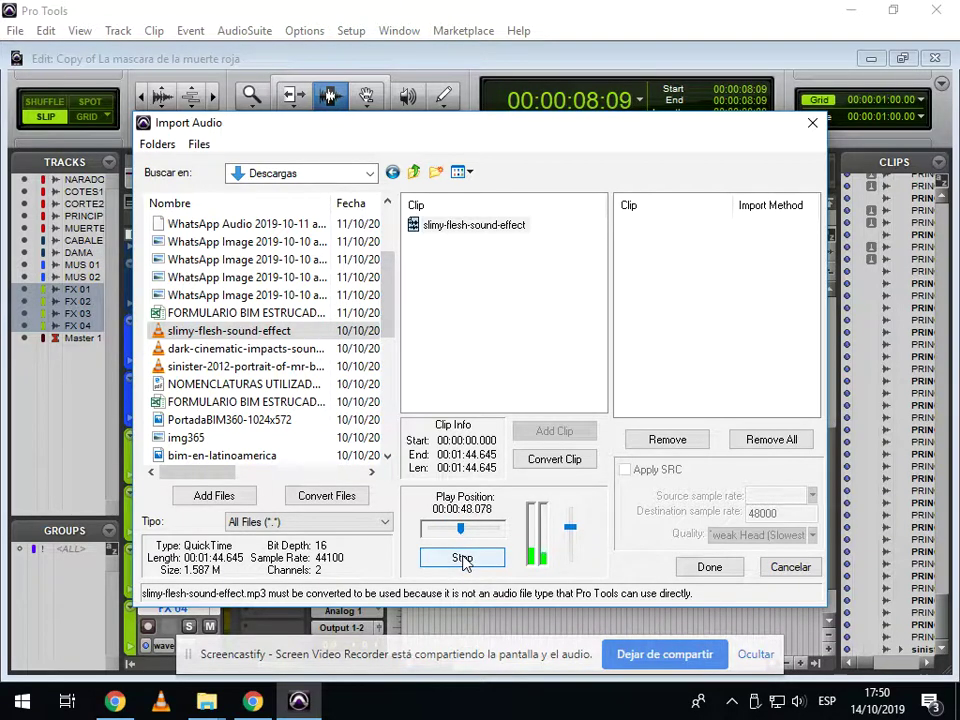
click(462, 558)
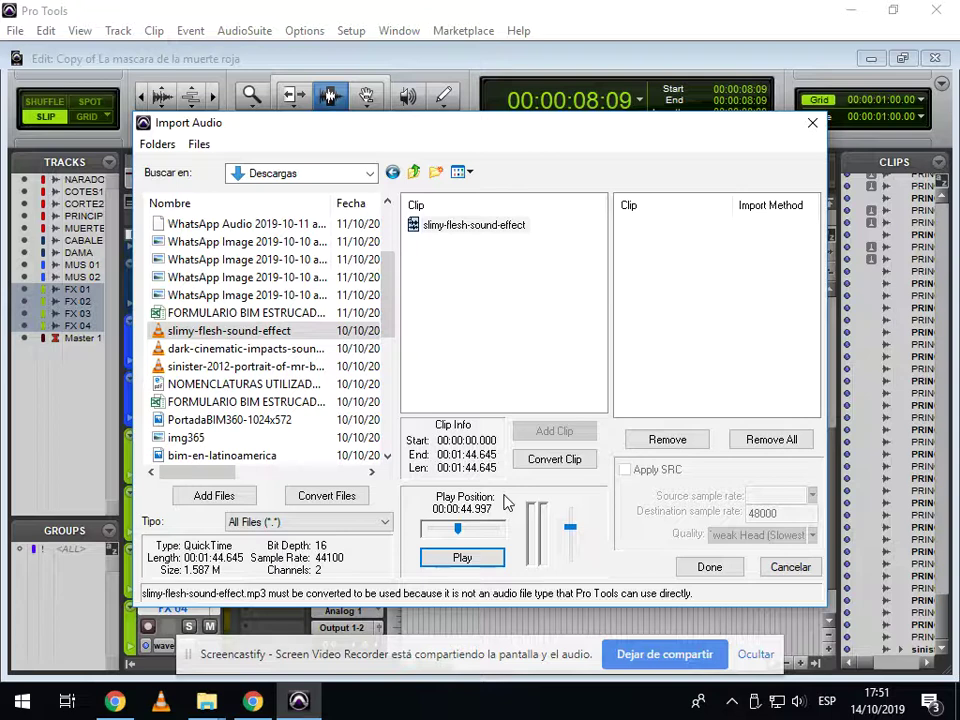
click(455, 563)
click(462, 560)
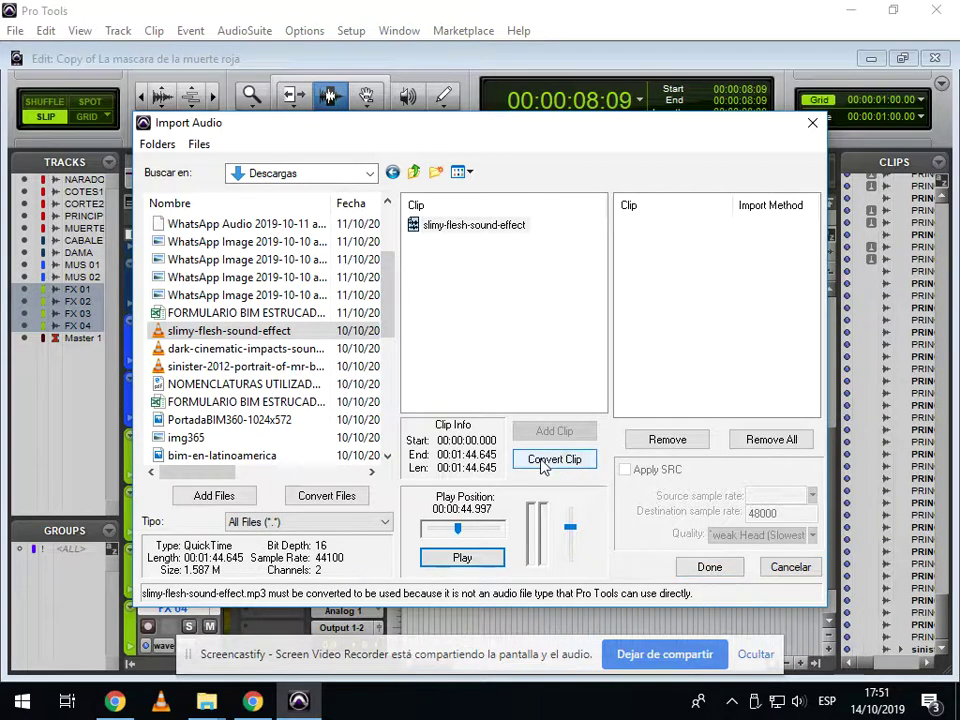
- Convert slimy-flesh-sound-effect and import it into the Clip List, using the session's Audio Files folder as destination
click(324, 498)
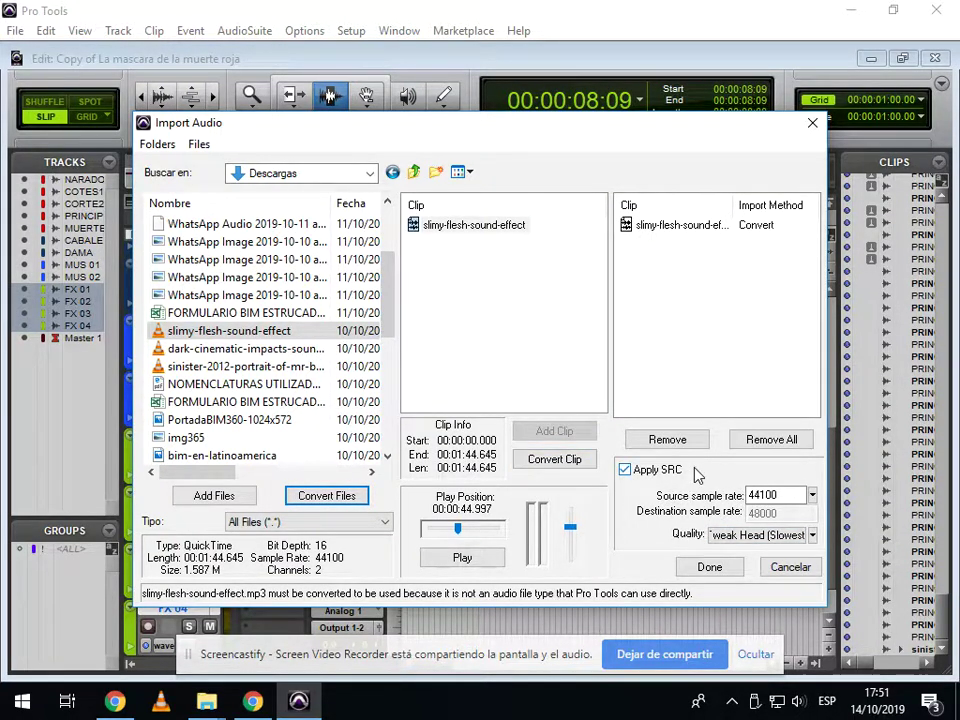
click(246, 495)
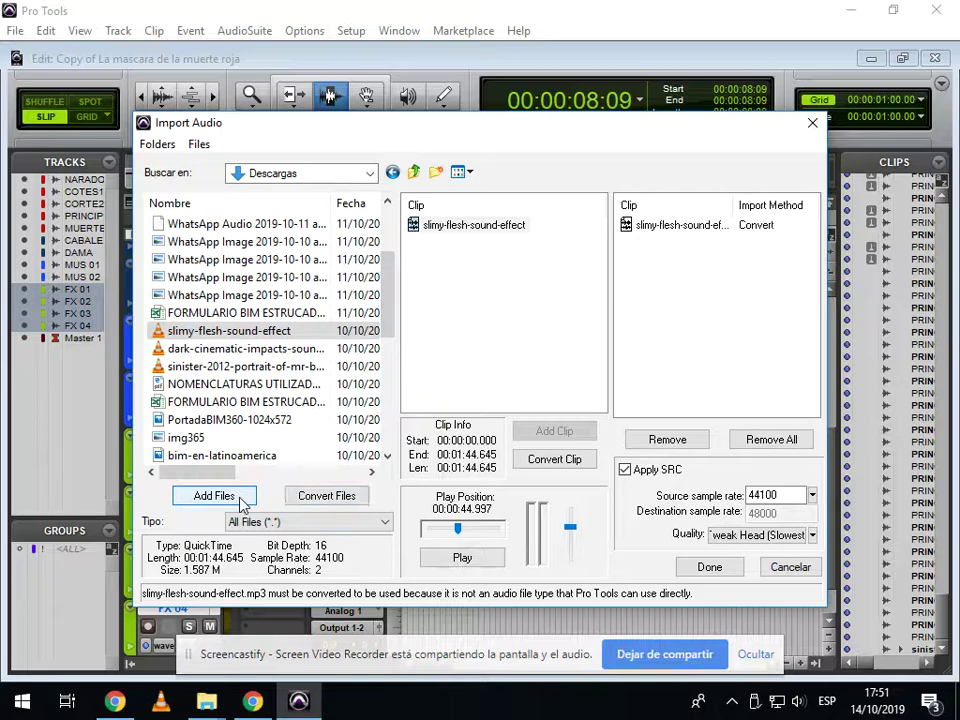
click(305, 499)
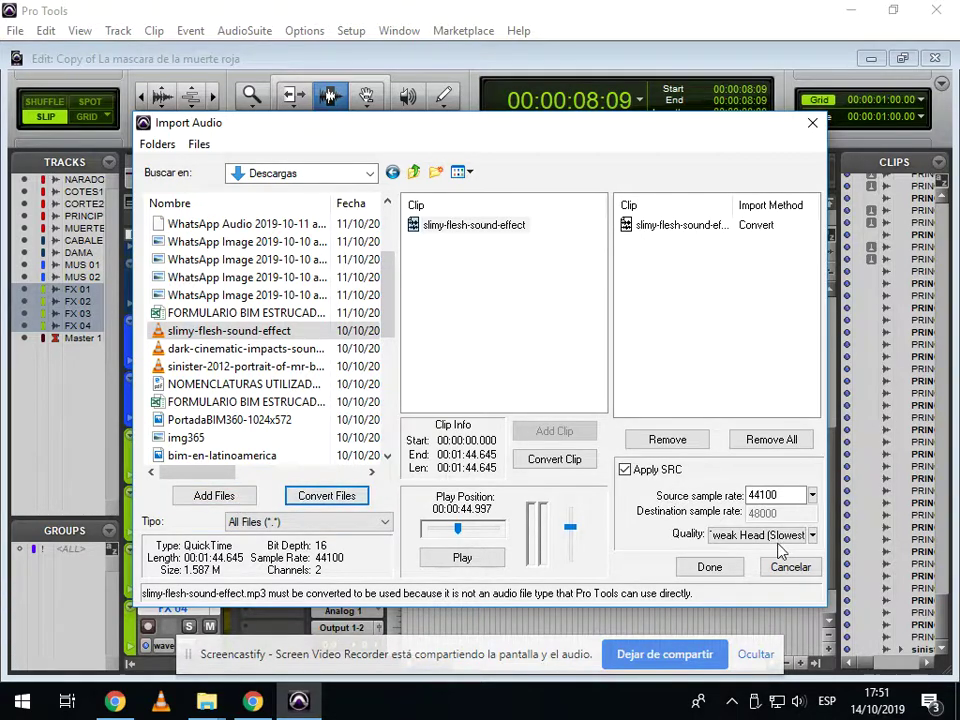
click(709, 567)
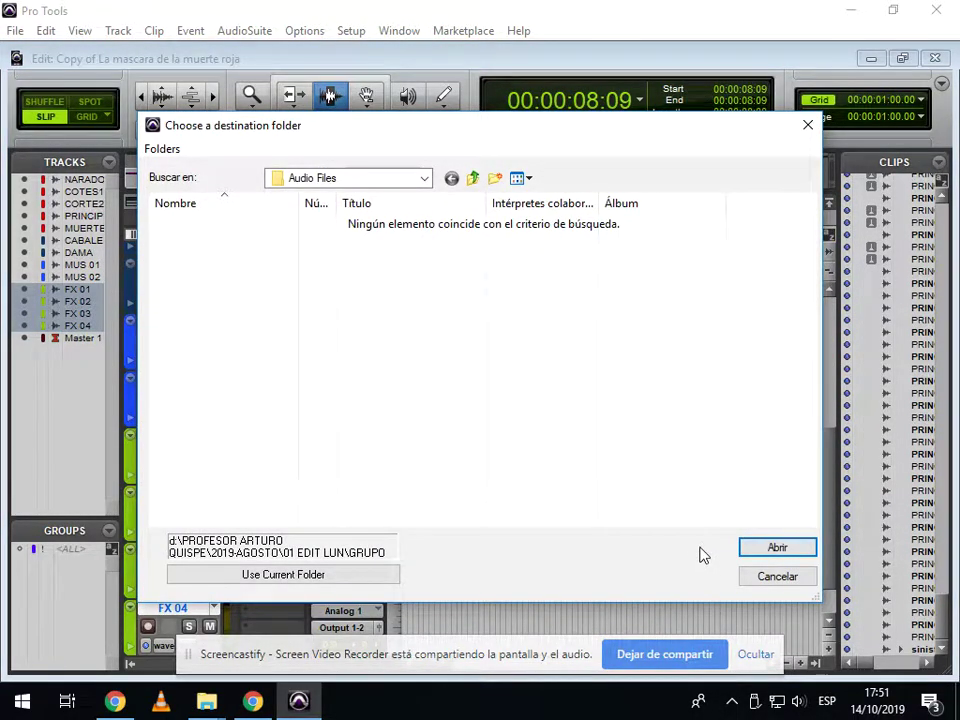
click(289, 580)
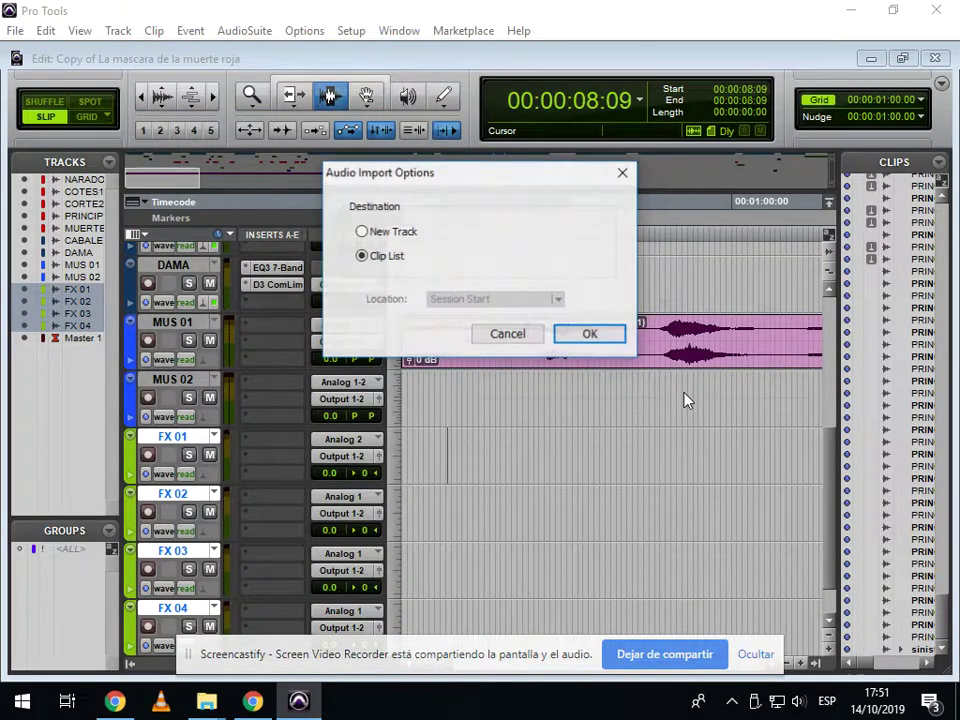
click(586, 338)
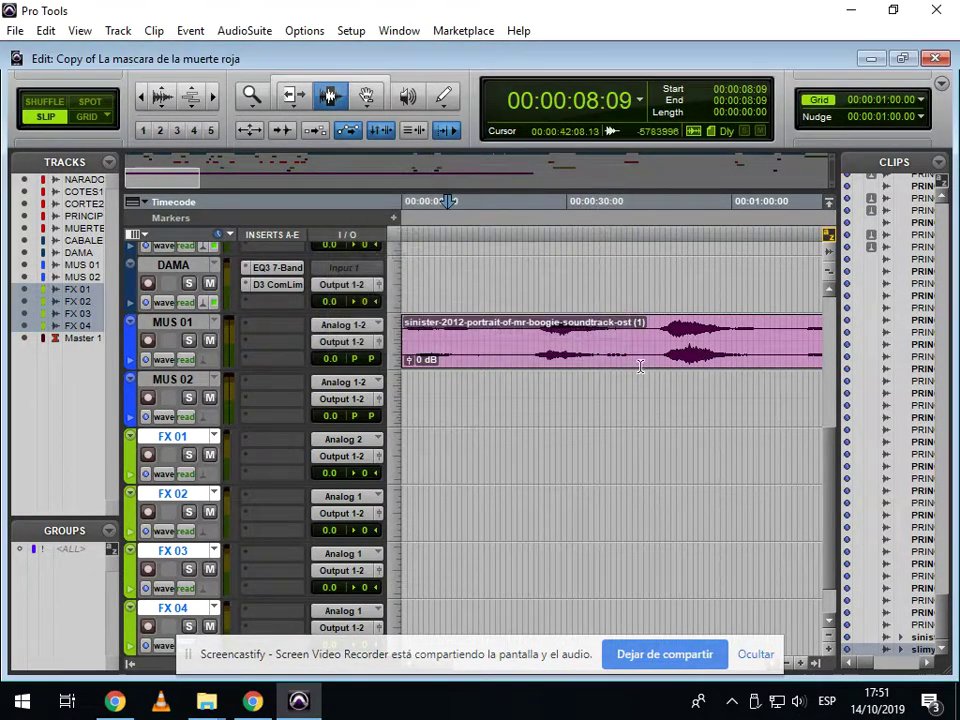
- Place the stereo slimy-flesh-sound-effect clip across the FX 02 and FX 03 tracks, starting at about 00:00:03:18
click(447, 445)
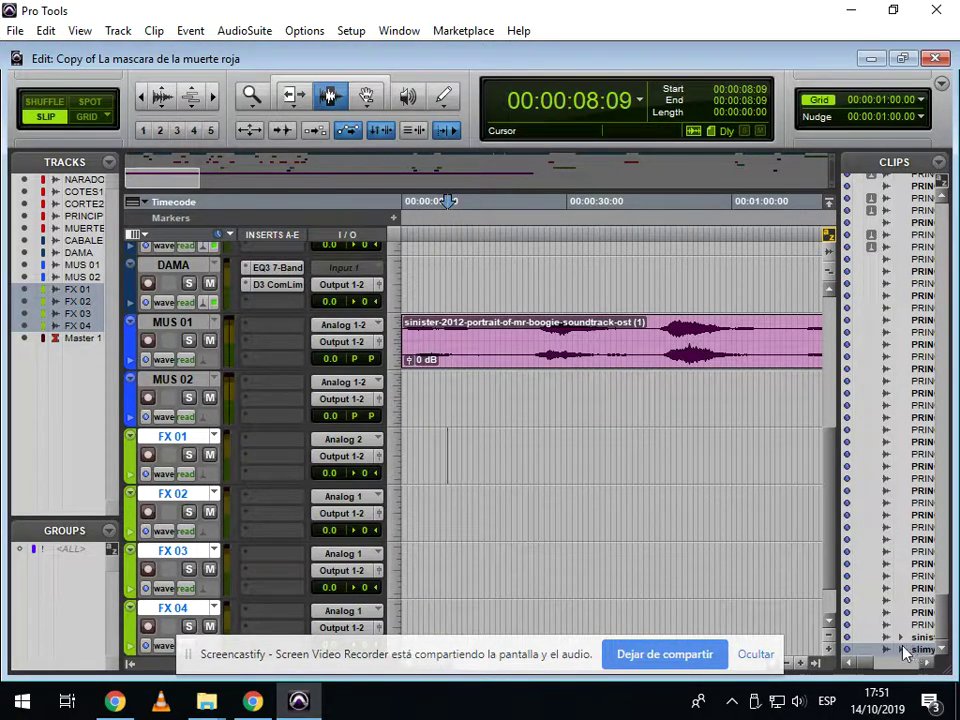
drag(922, 650, 426, 503)
key(r)
key(r)
click(471, 525)
key(t)
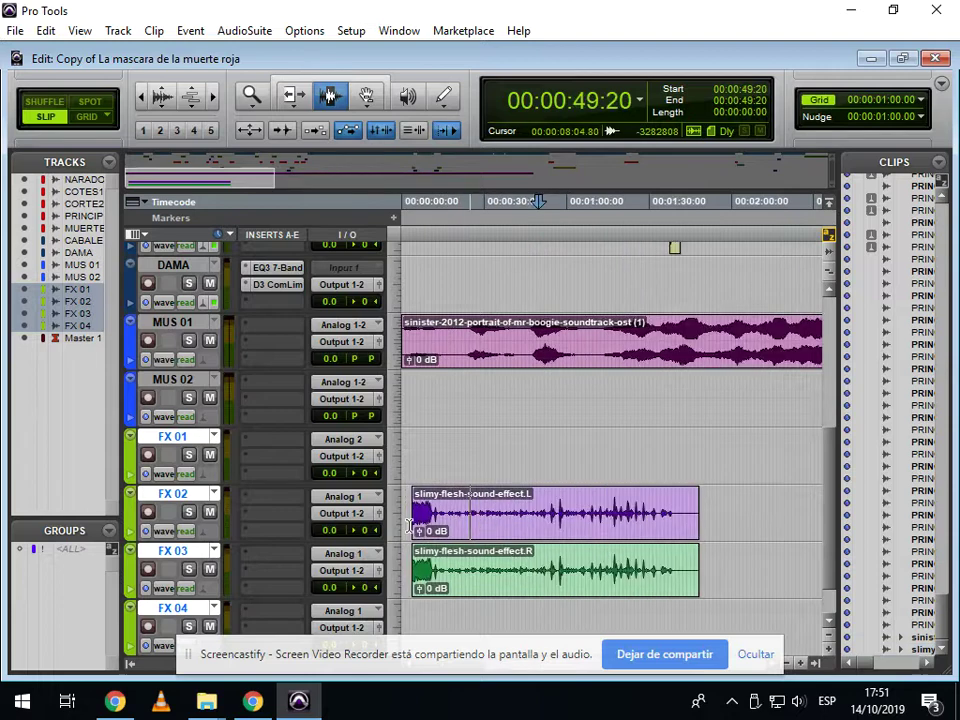
- Solo the FX 02 track and delete the right-channel effect clip from FX 03
click(188, 514)
double_click(536, 578)
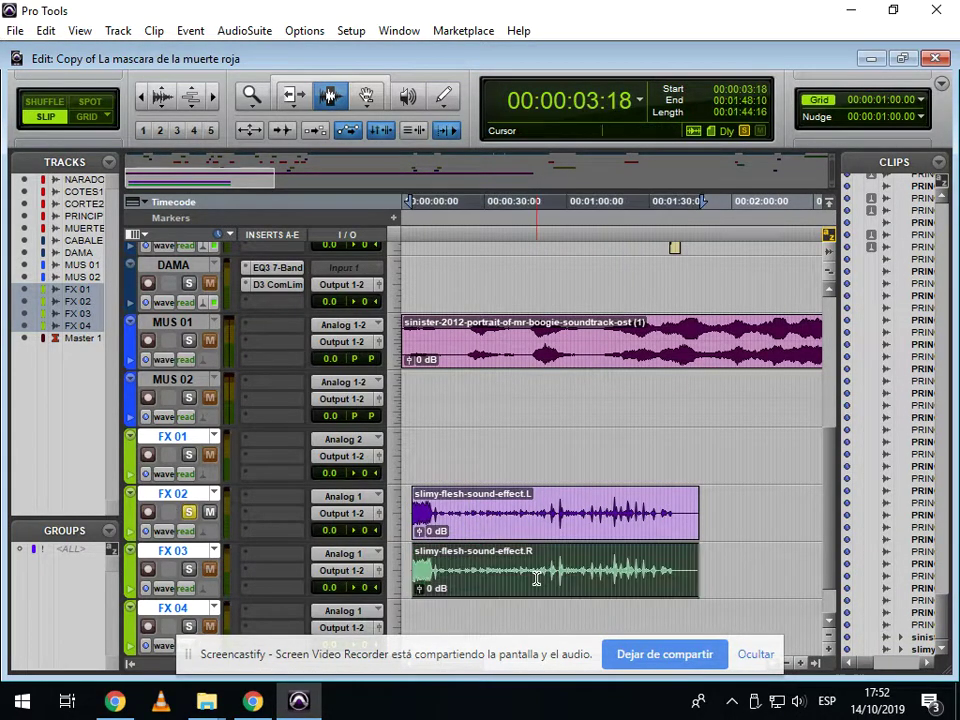
key(Delete)
- Audition the FX 02 effect from 00:00:54:06 and 00:00:57:12, and trim the clip to 00:00:57:06 through 00:01:07:16
click(550, 520)
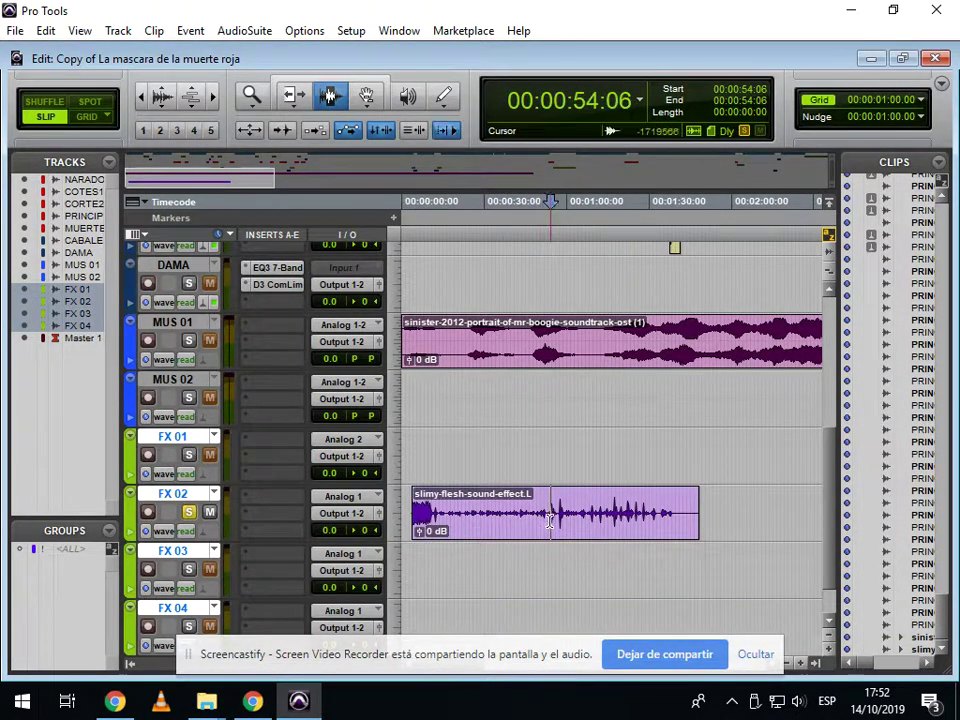
key(space)
key(t)
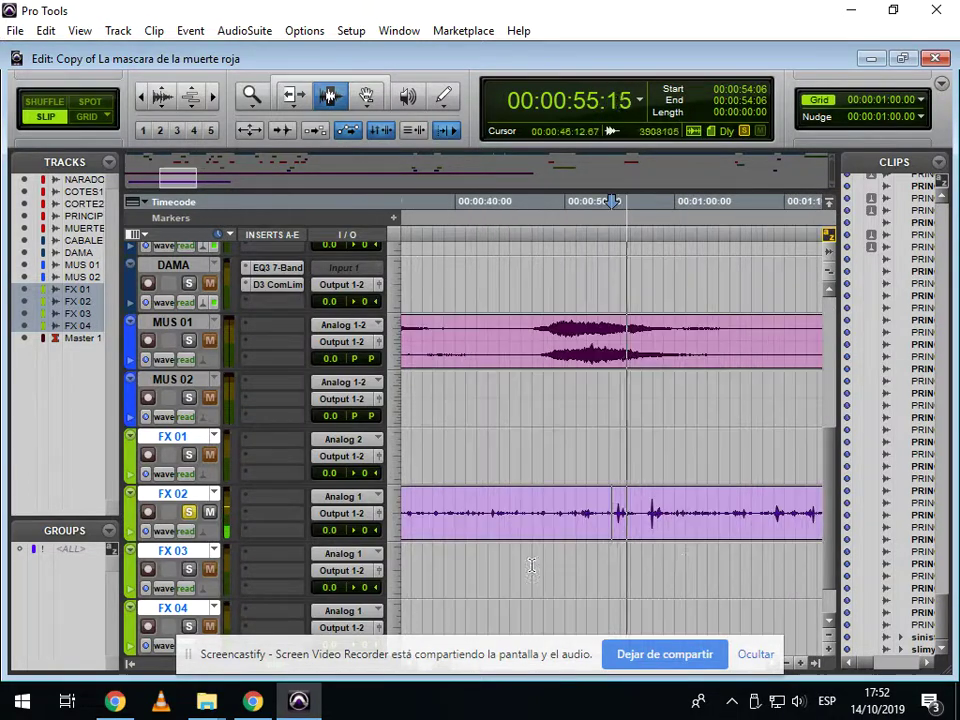
click(650, 522)
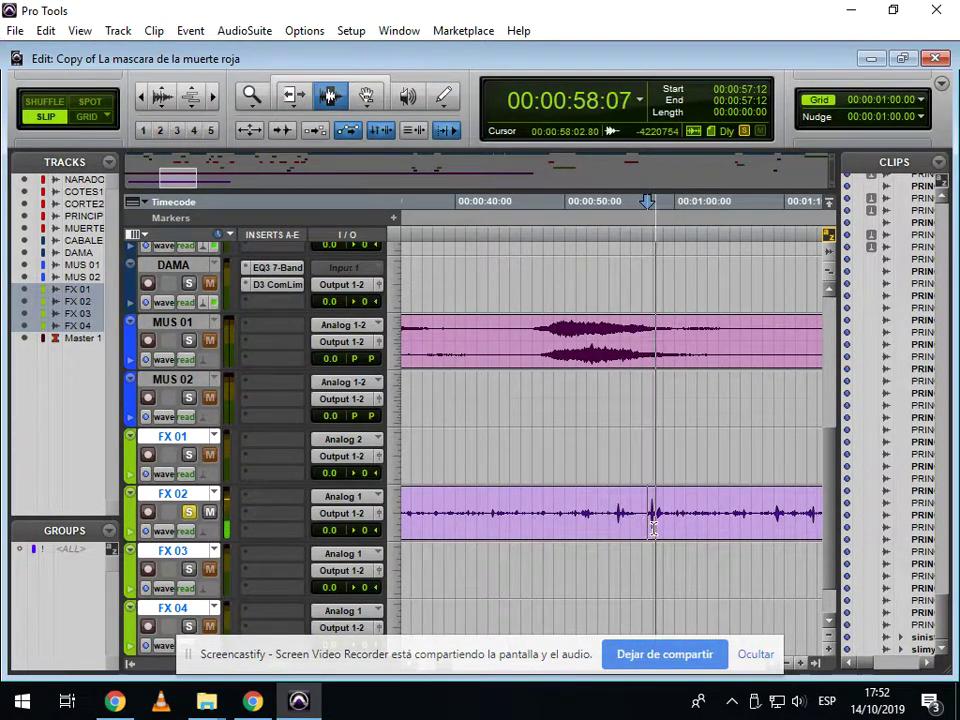
key(space)
drag(645, 520, 758, 538)
key(ctrl+t)
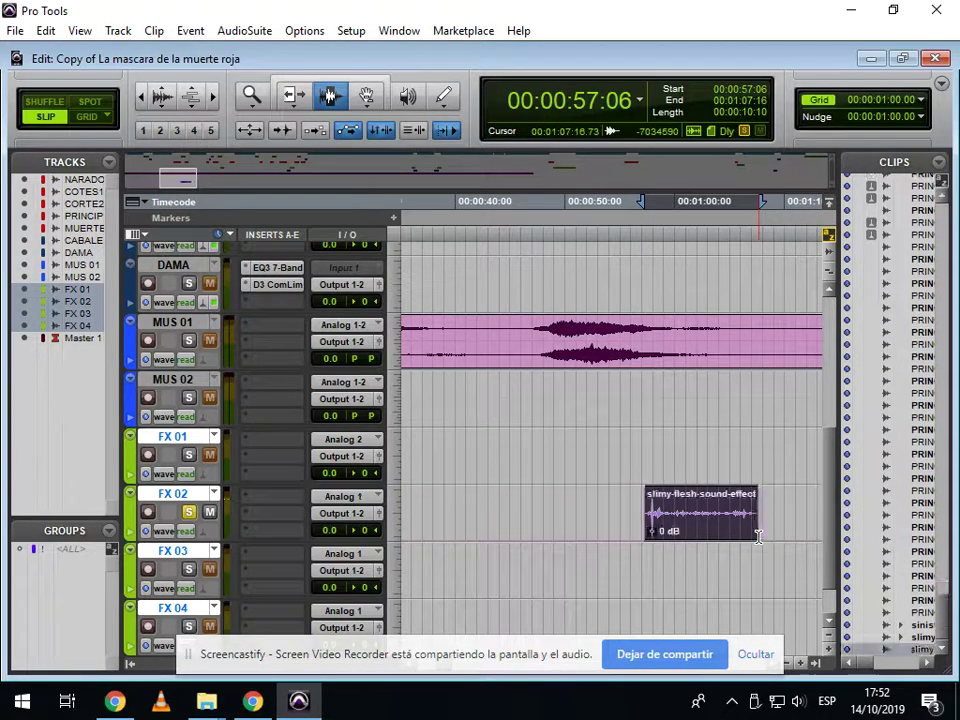
- Move the trimmed effect clip on FX 02 earlier to start at 00:00:16:07 and turn off the track's solo
key(ctrl+[)
key(ctrl+[)
key(ctrl+[)
key(F8)
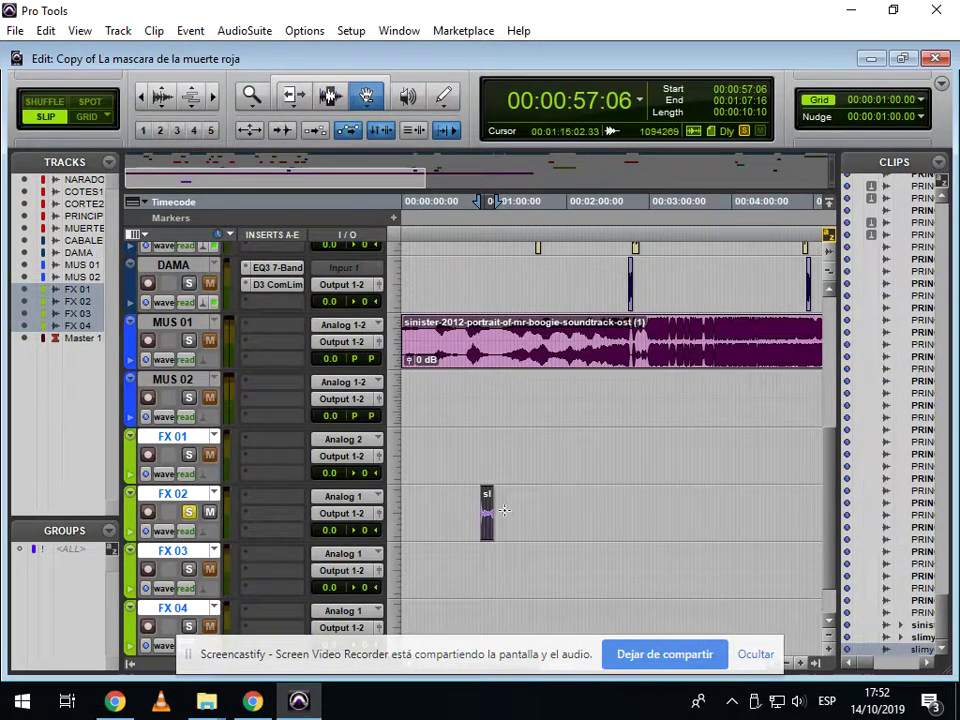
drag(490, 513, 435, 514)
click(189, 512)
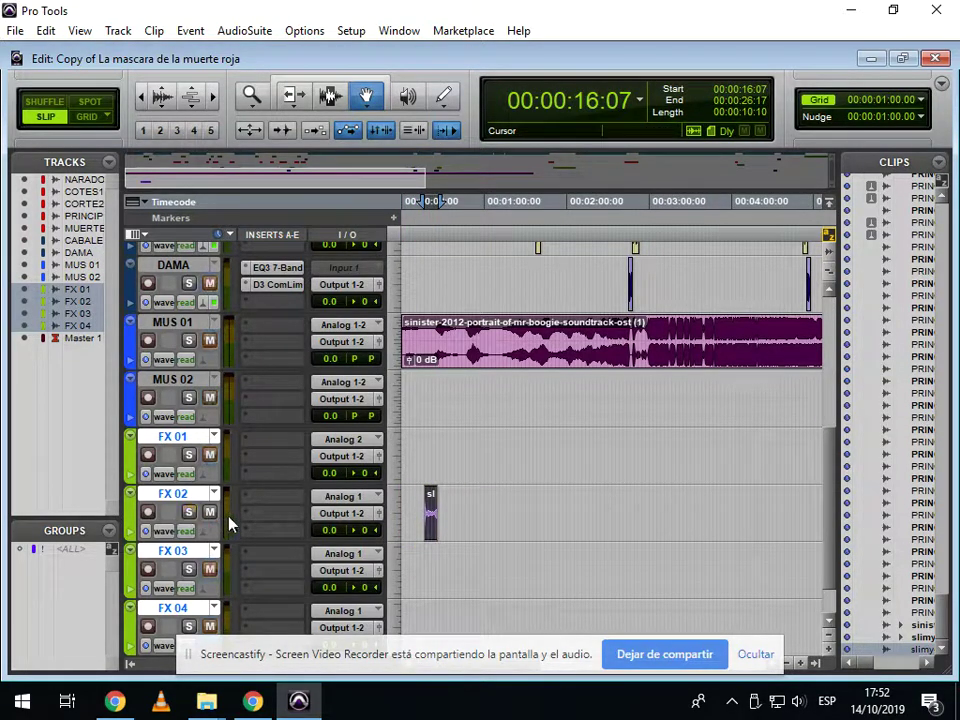
- Play the session from 00:00:03:10 to hear the FX 02 effect against the music and voice
key(F7)
click(407, 403)
key(space)
key(ctrl+])
key(ctrl+])
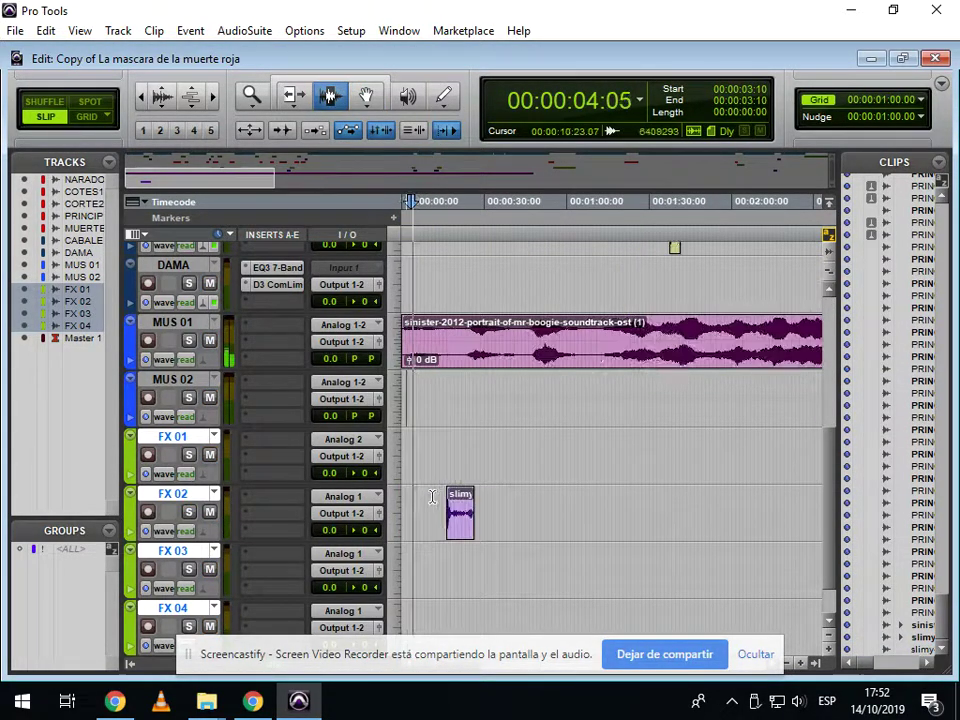
- Move the effect clip on FX 02 earlier so it starts at 00:00:08:19, and stop playback
key(F8)
key(ctrl+])
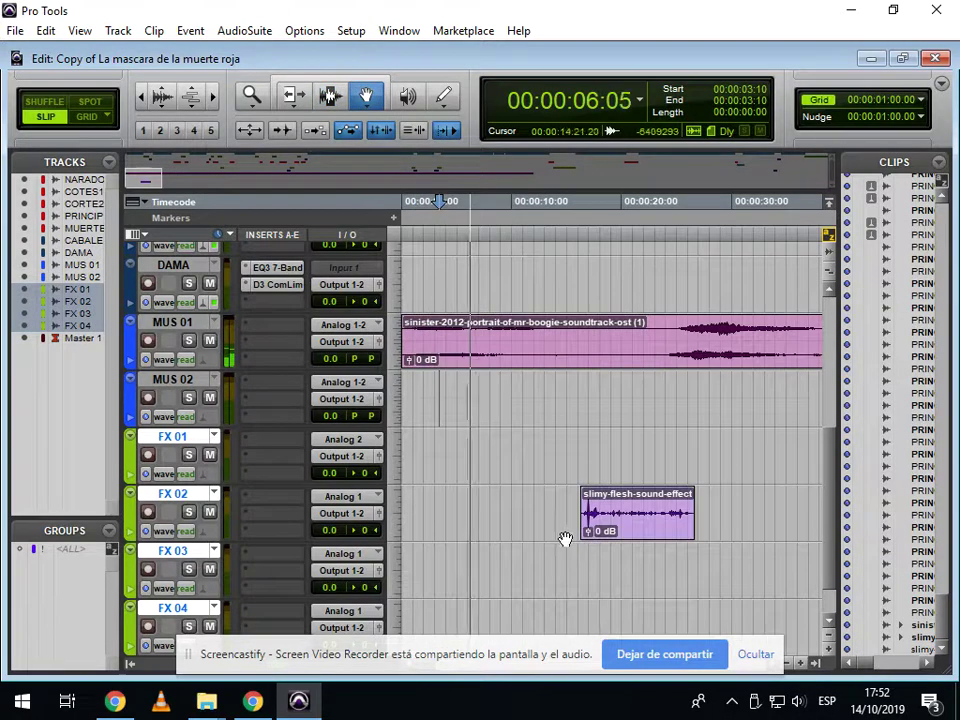
drag(636, 529, 531, 519)
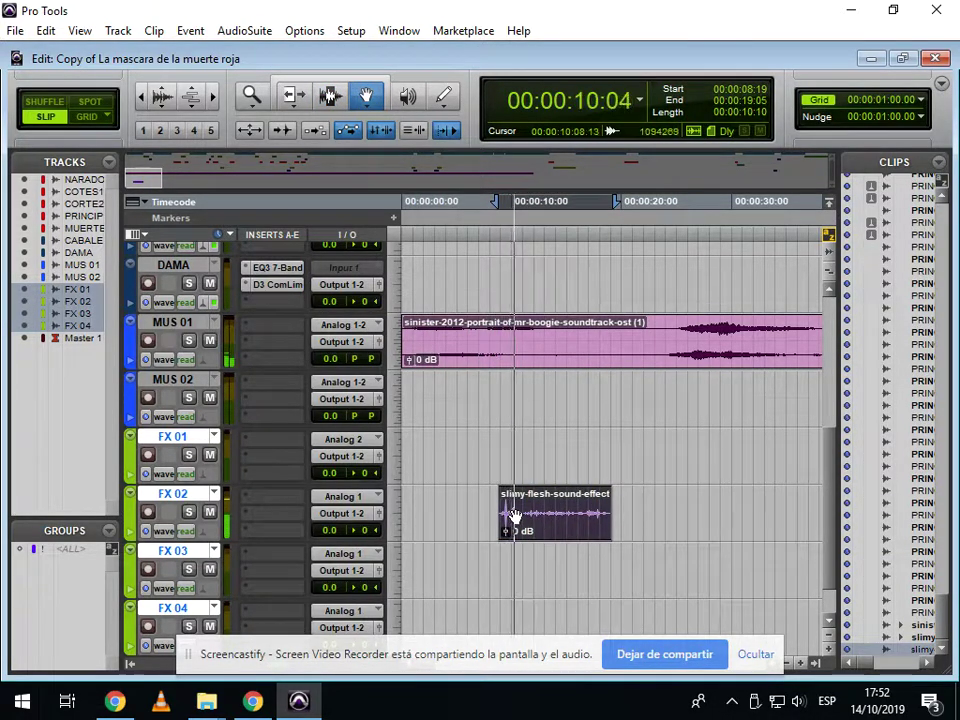
key(space)
- Switch to Chrome, open YouTube and search for "SCREAM"
click(254, 701)
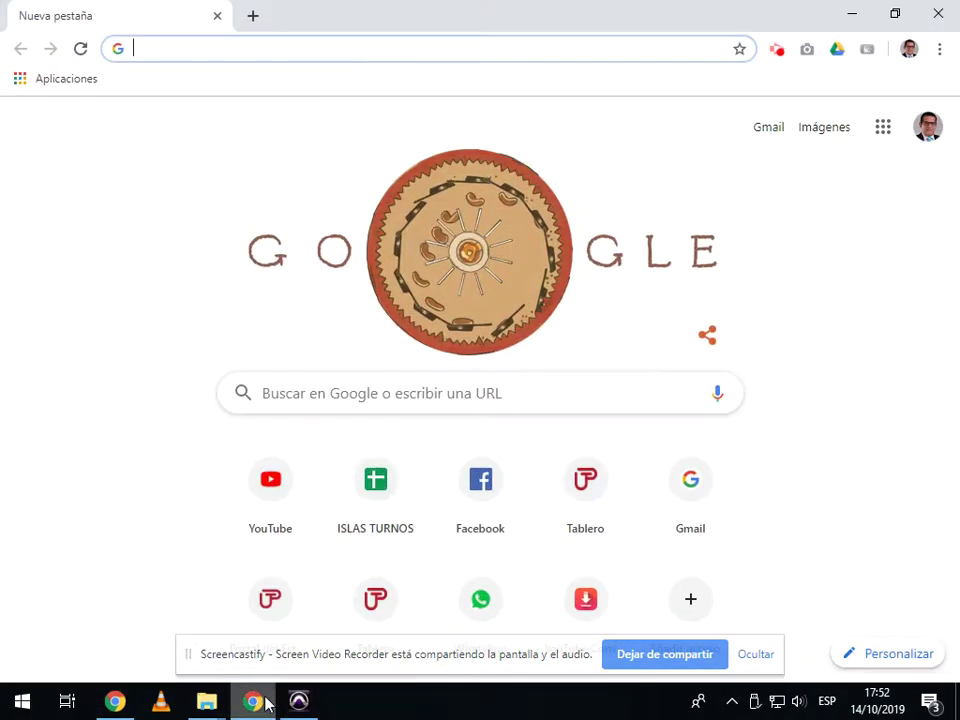
click(281, 500)
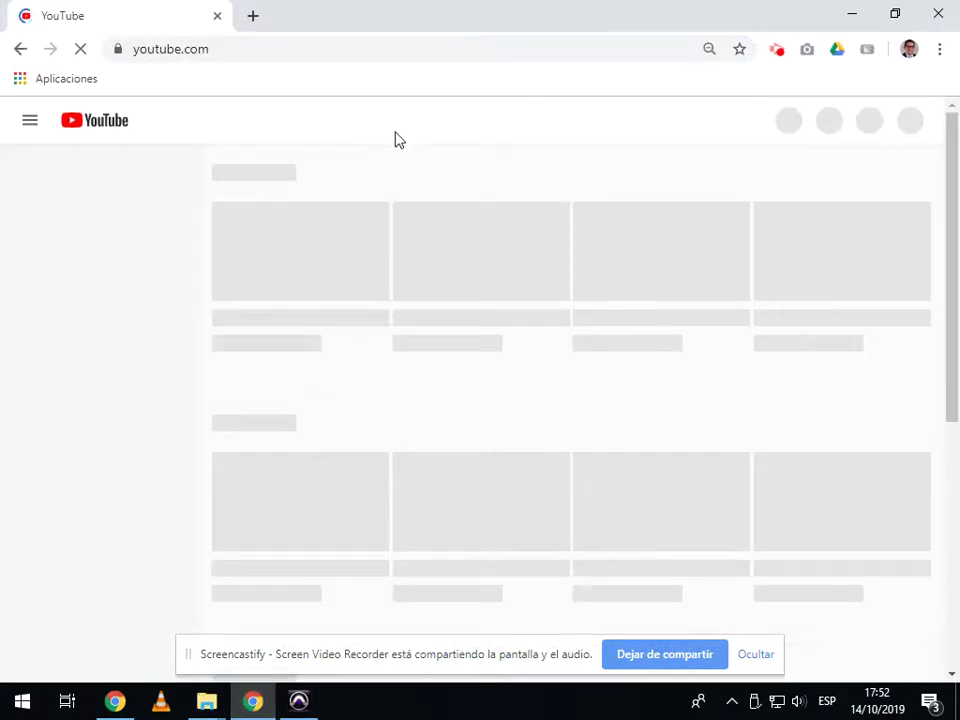
click(379, 118)
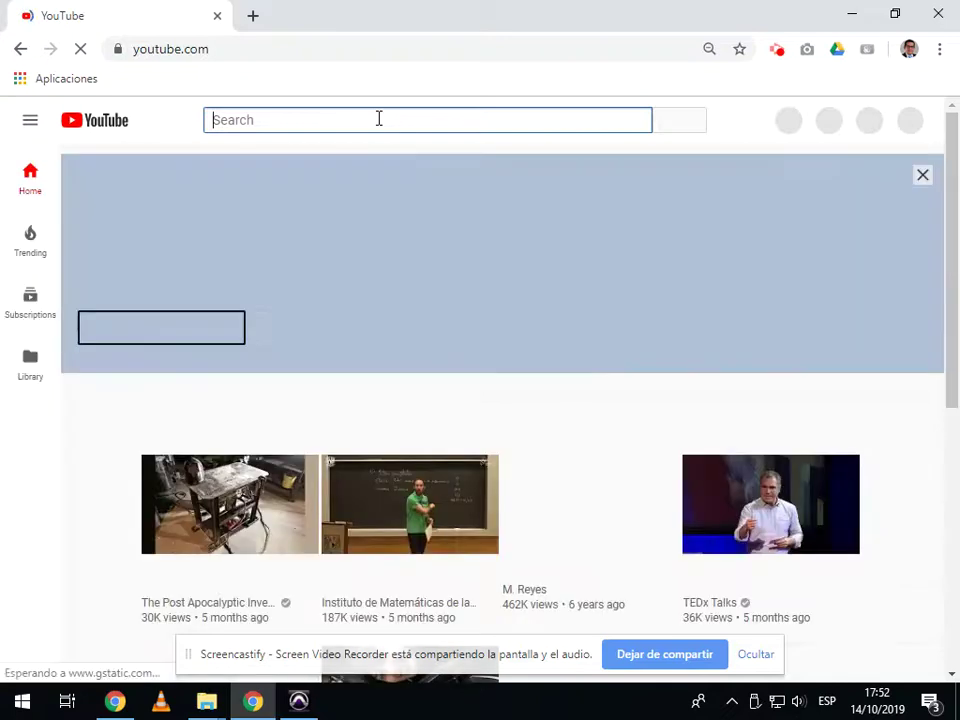
text(SCREAM)
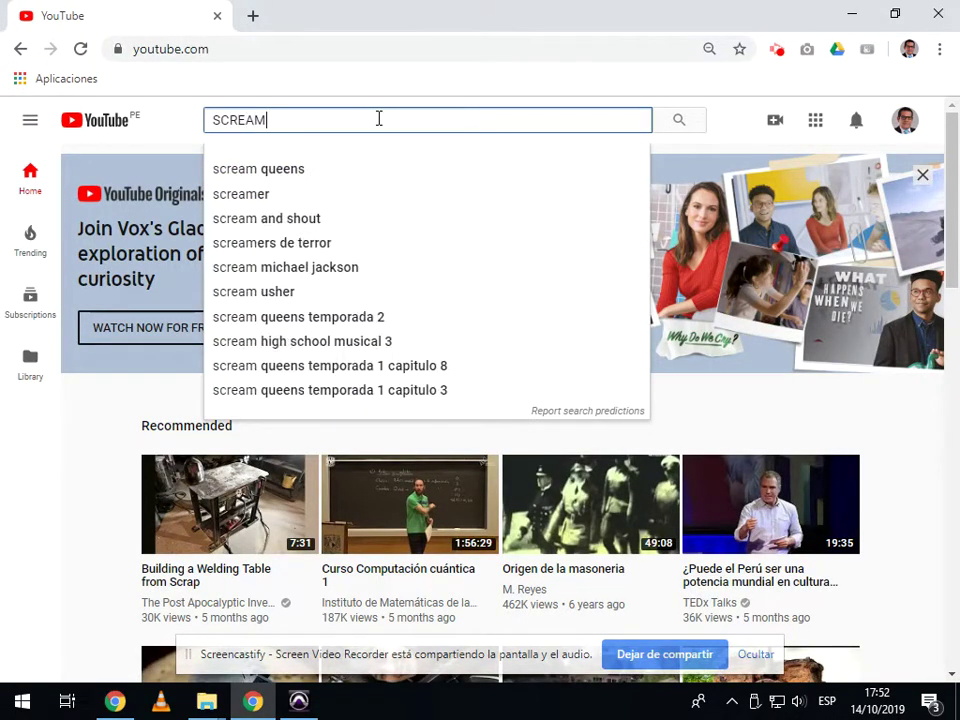
key(Return)
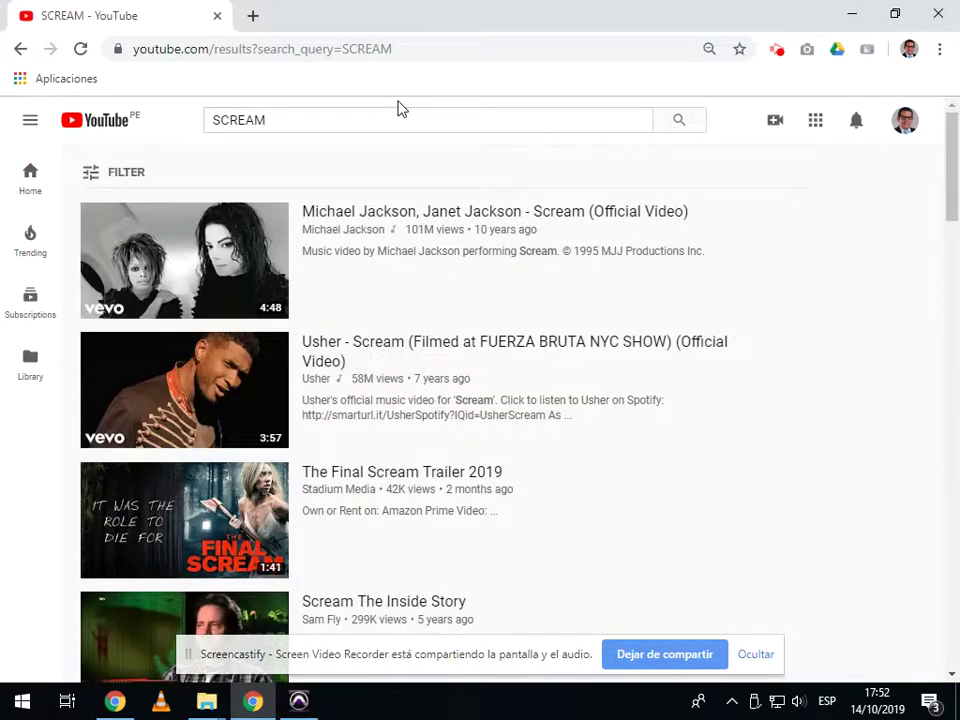
- Refine the YouTube search to "horror scream sound effect"
click(360, 117)
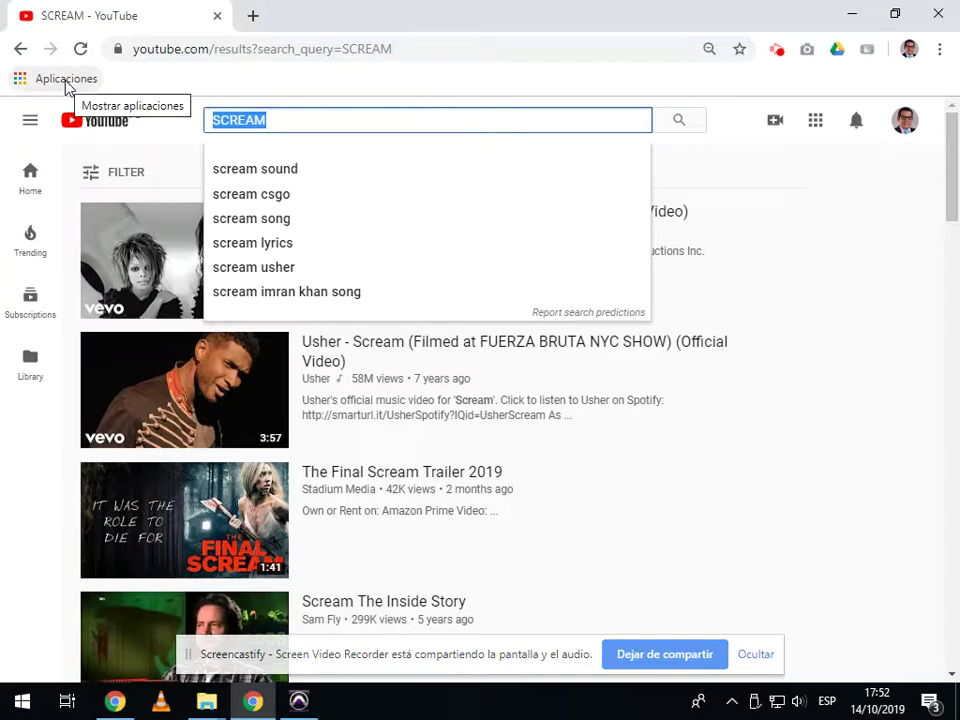
text(HORROR SCREA)
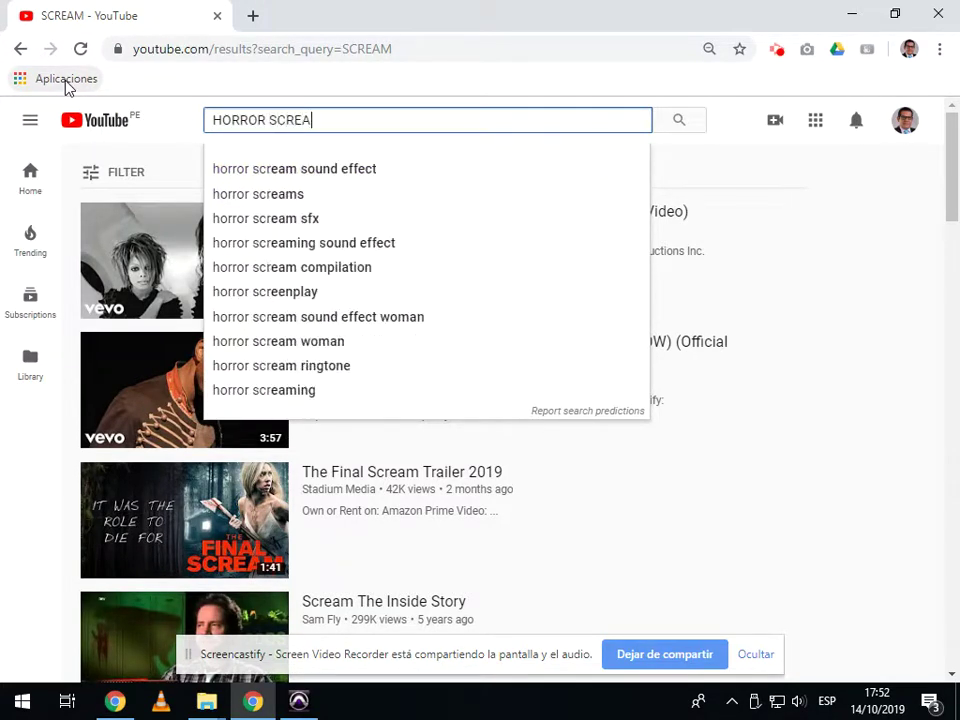
text(M)
click(329, 174)
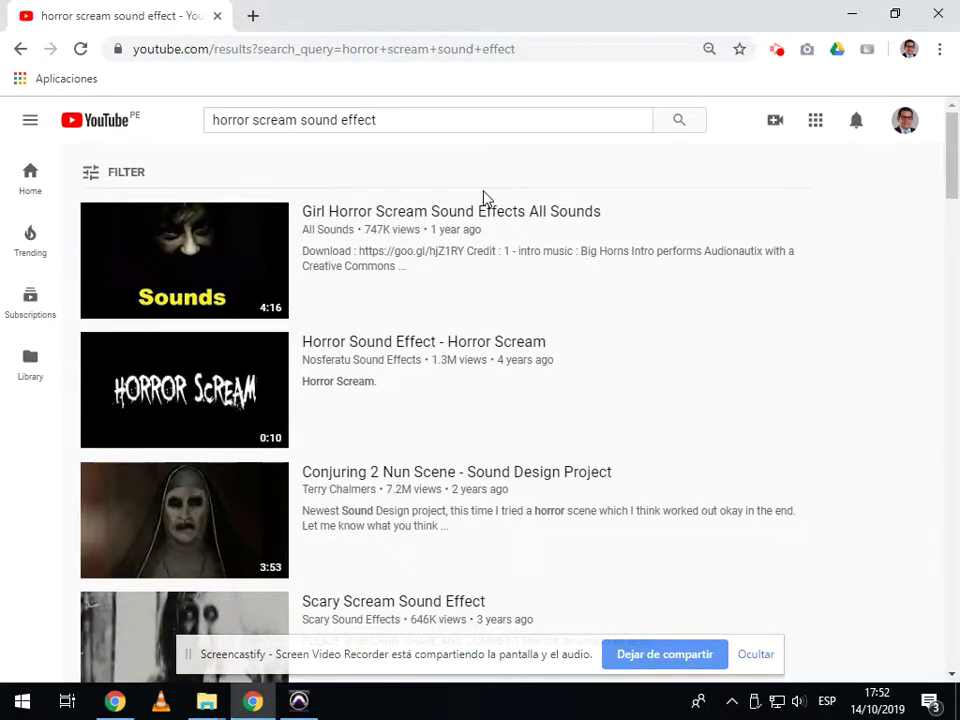
- Audition the "Girl Horror Scream Sound Effects All Sounds" video from further in, raising its volume, and pause it at 0:40
click(206, 282)
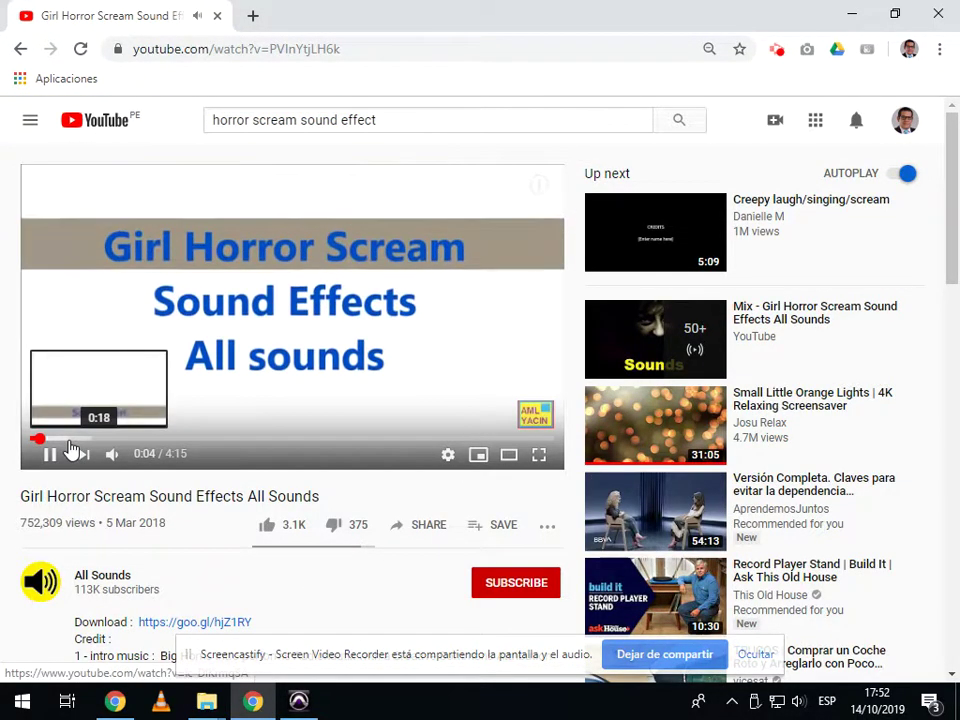
click(68, 440)
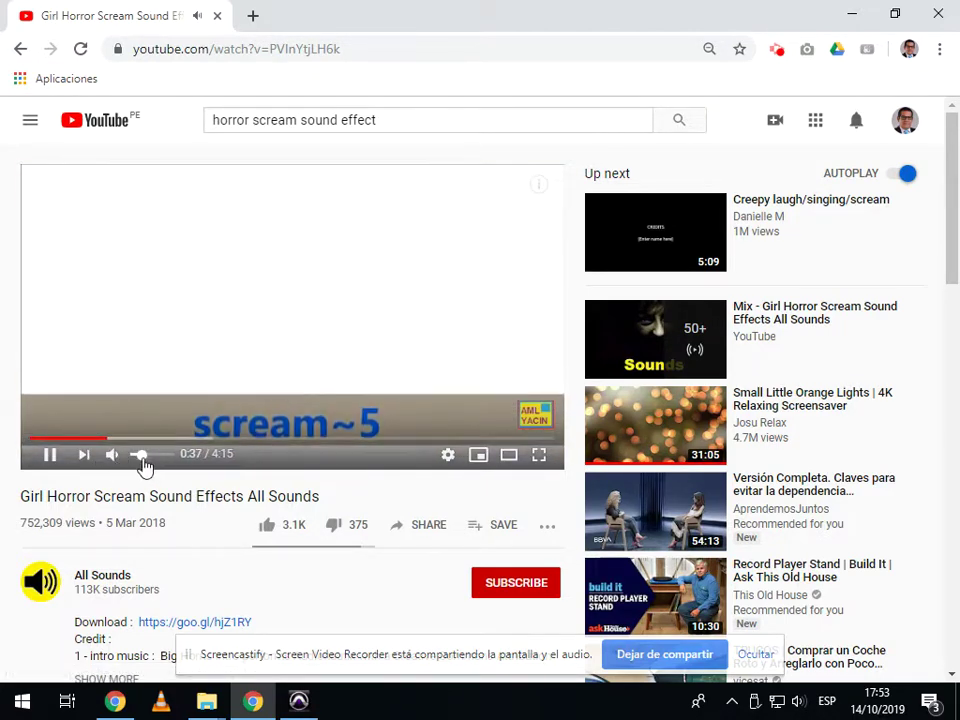
drag(143, 458, 155, 458)
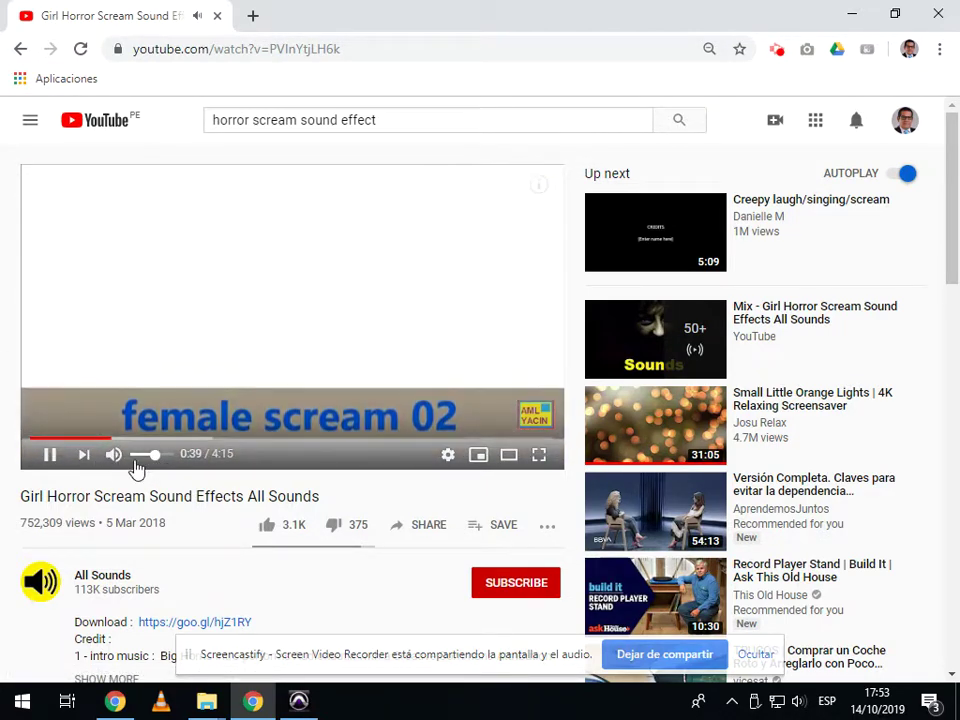
click(50, 455)
- Switch to Pro Tools, place the edit cursor on FX 01 at 00:00:04:06, solo the track and increase its height
click(298, 700)
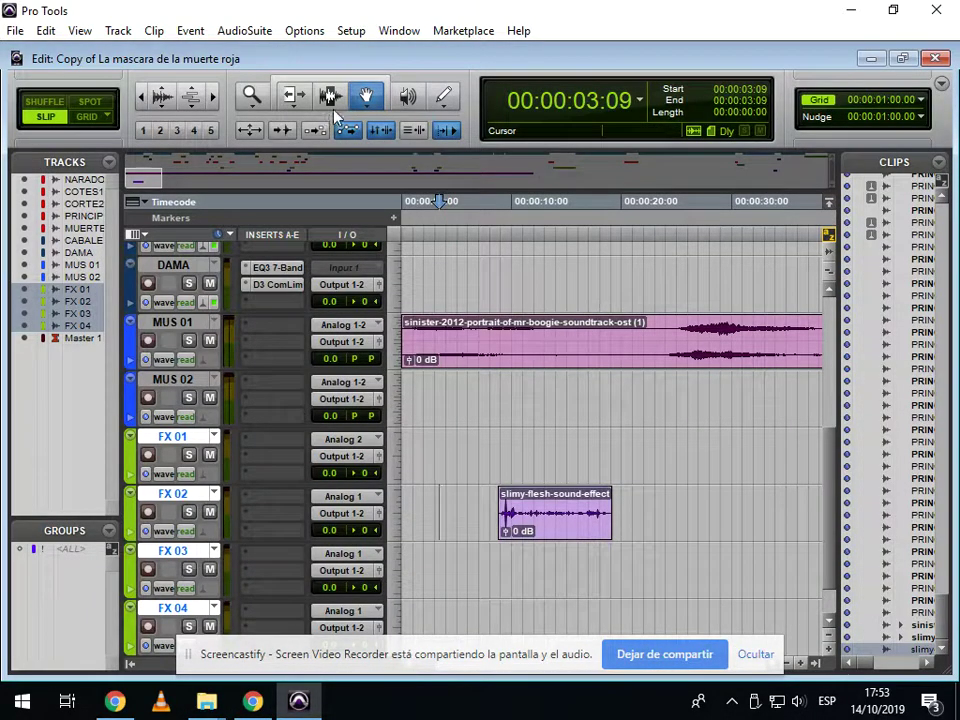
click(330, 96)
click(450, 460)
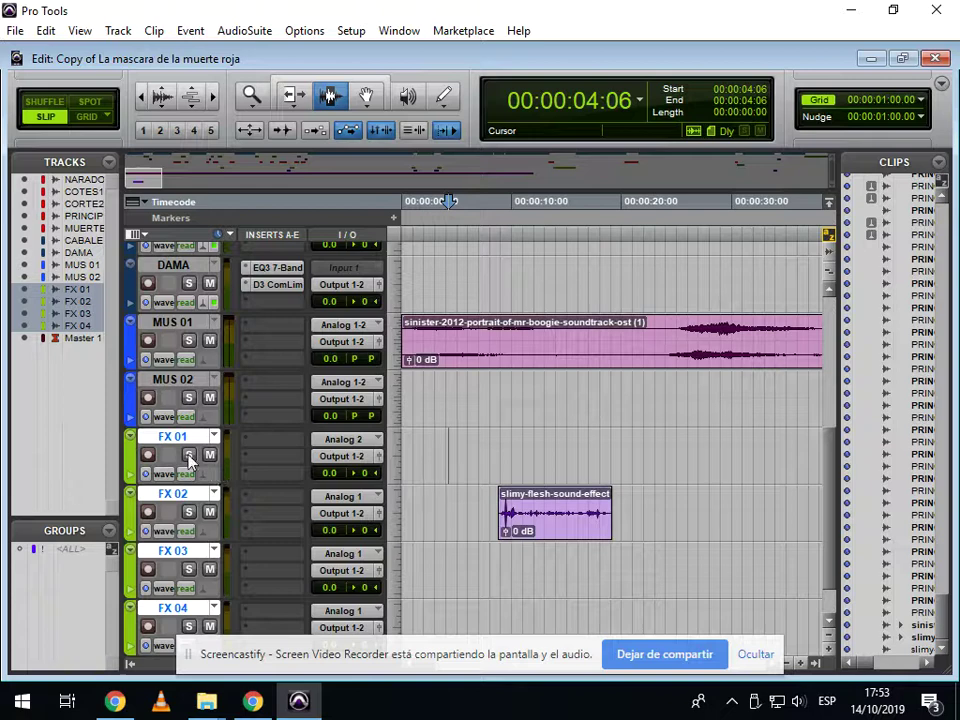
click(188, 456)
drag(190, 485, 195, 572)
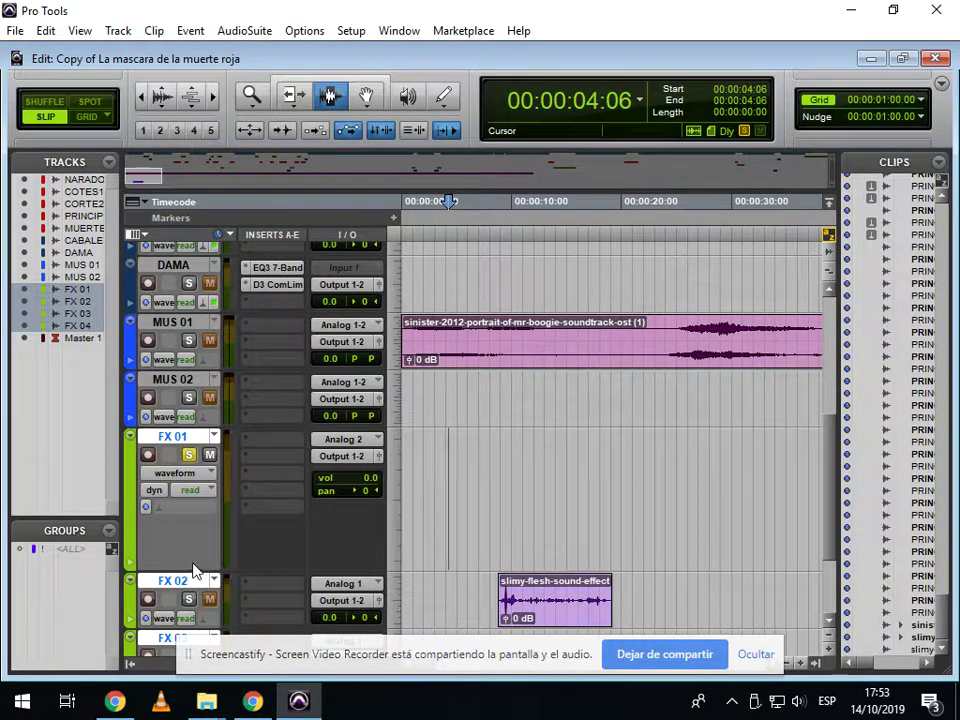
- Set the FX 01 track's input to Analog 1
click(352, 447)
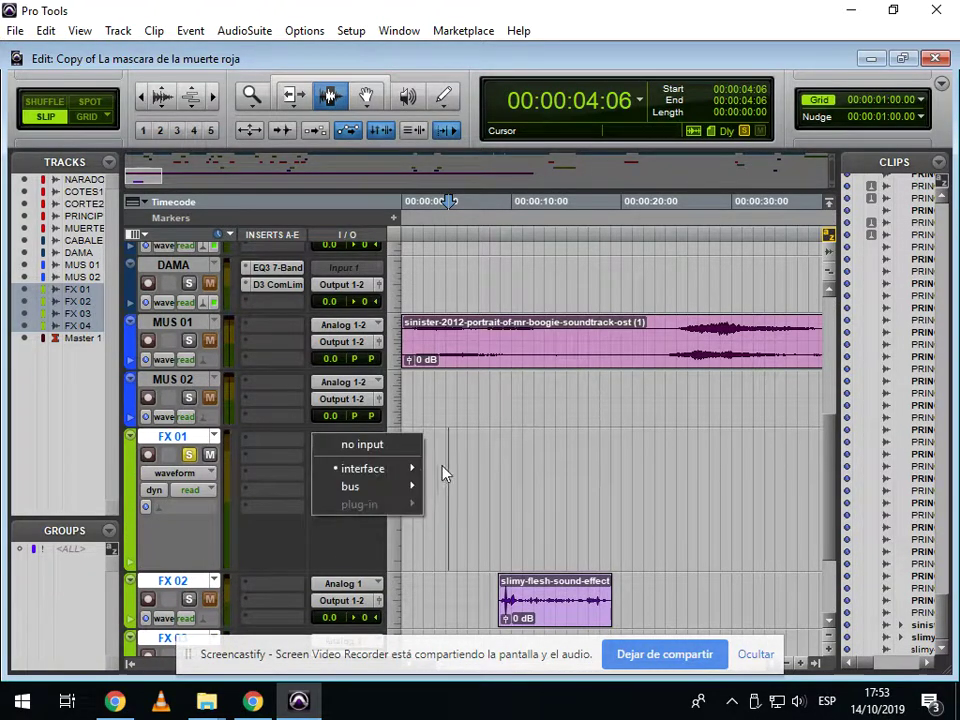
mouse_move(350, 467)
click(482, 463)
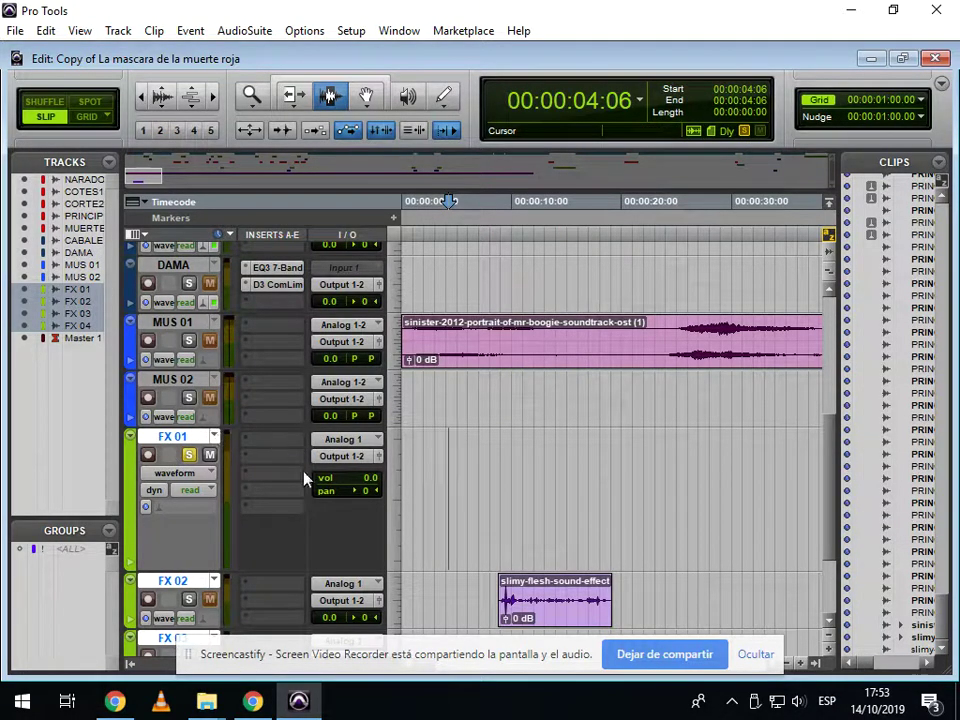
- Record a scream on FX 01 from 00:00:04:06 to 00:00:09:12, and disarm the track
click(149, 455)
key(ctrl+space)
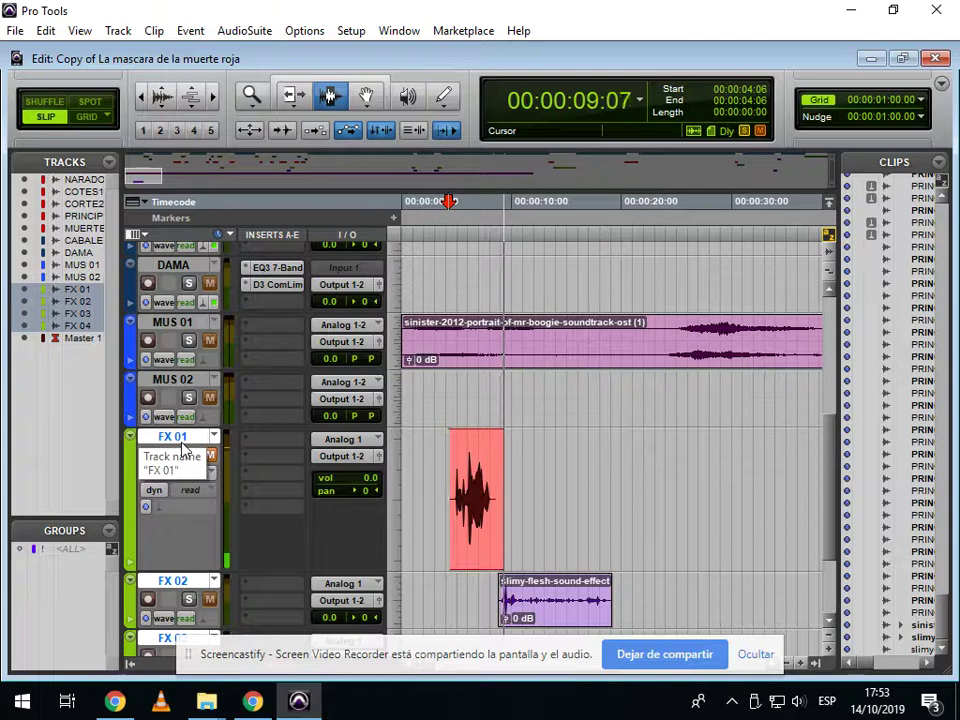
key(space)
click(147, 455)
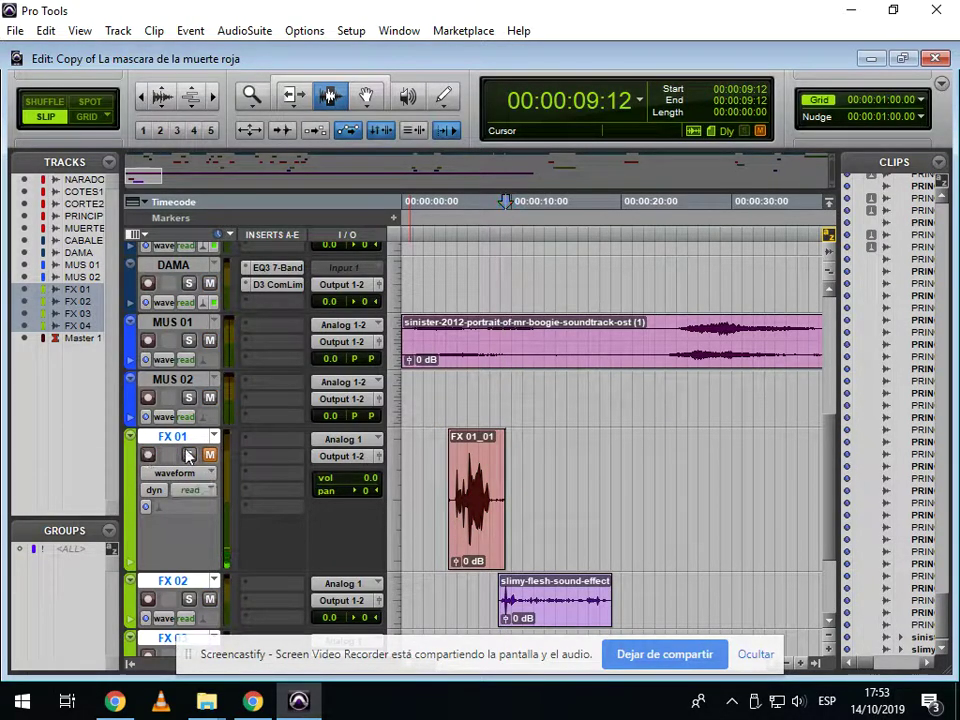
- Move the recorded scream clip on FX 01 to start at 00:00:09:22
click(468, 483)
key(t)
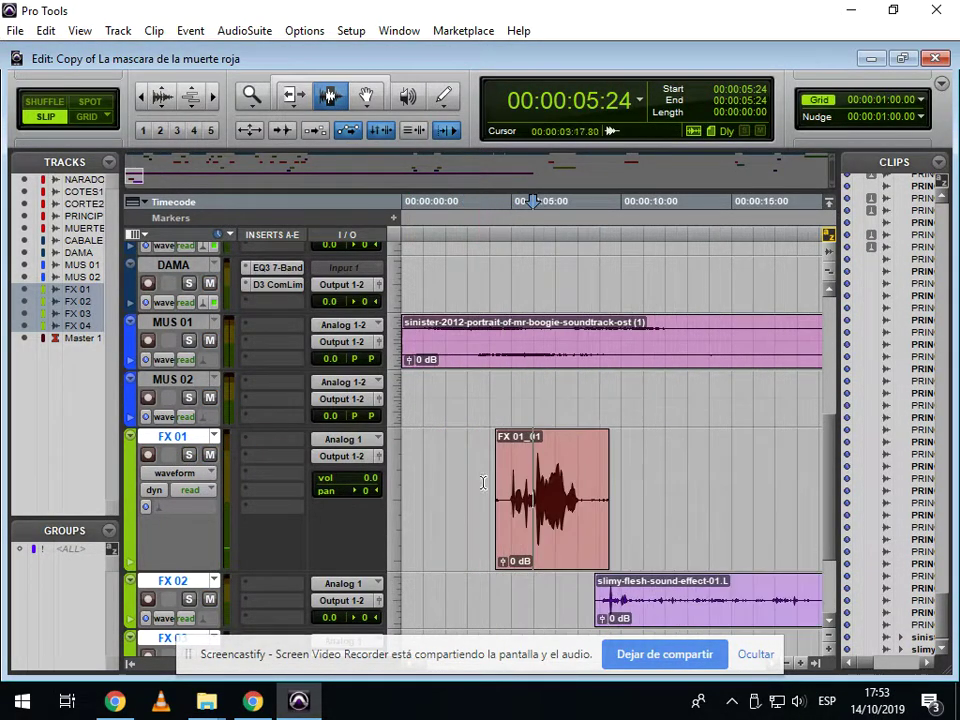
click(366, 96)
drag(549, 495, 673, 497)
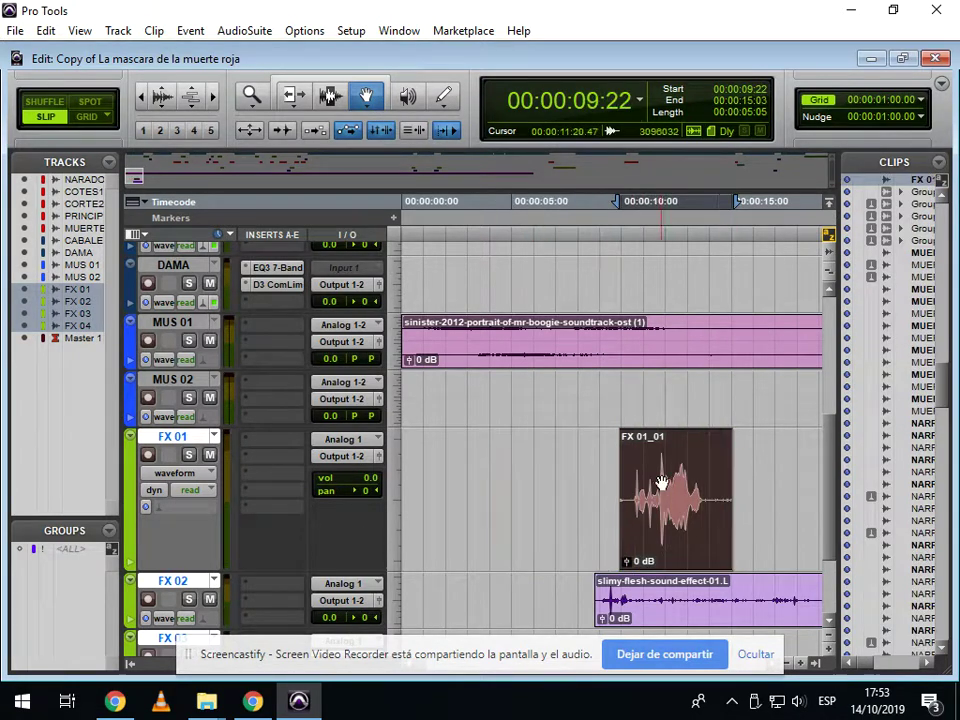
- Play the session from 00:00:10:17 to hear the recorded scream with the music and FX 02, stopping at 00:00:14:08
key(t)
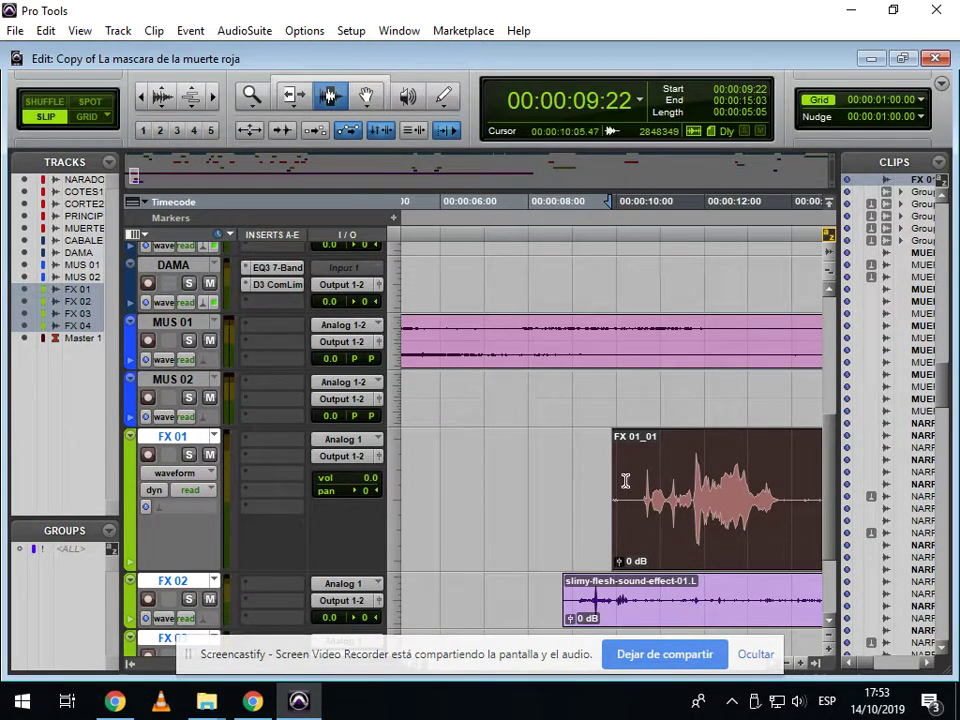
key(F7)
click(658, 480)
click(647, 479)
key(space)
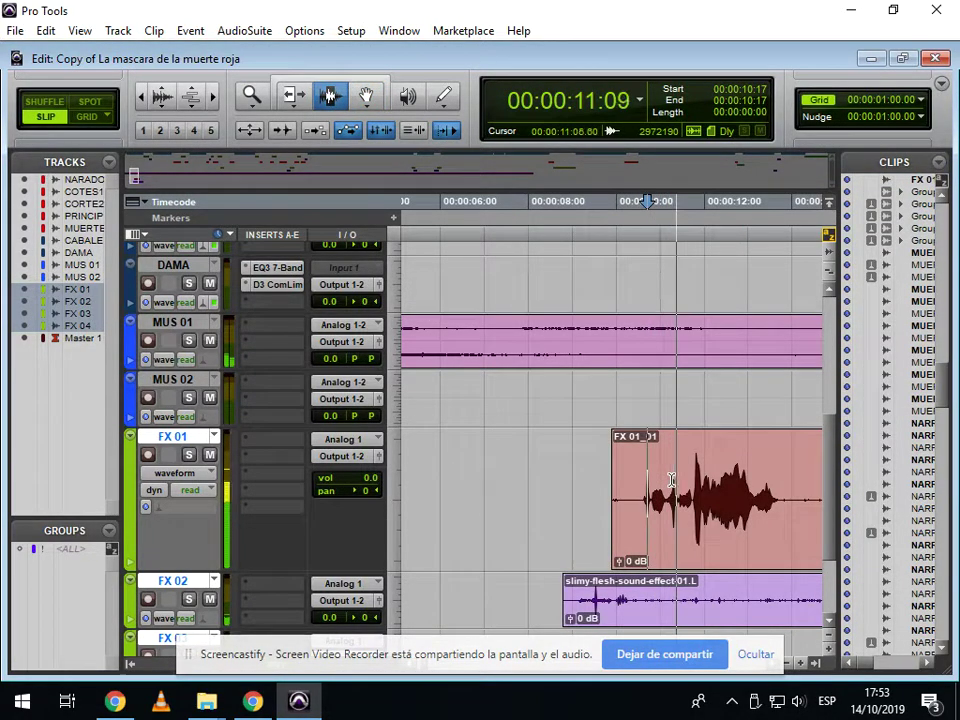
key(r)
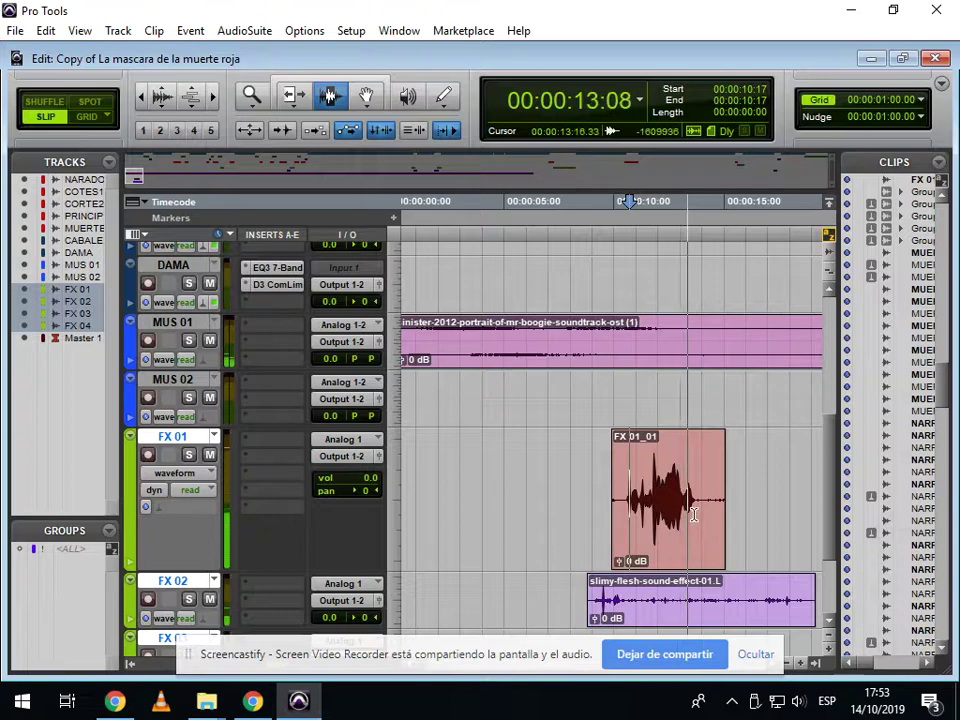
key(r)
key(space)
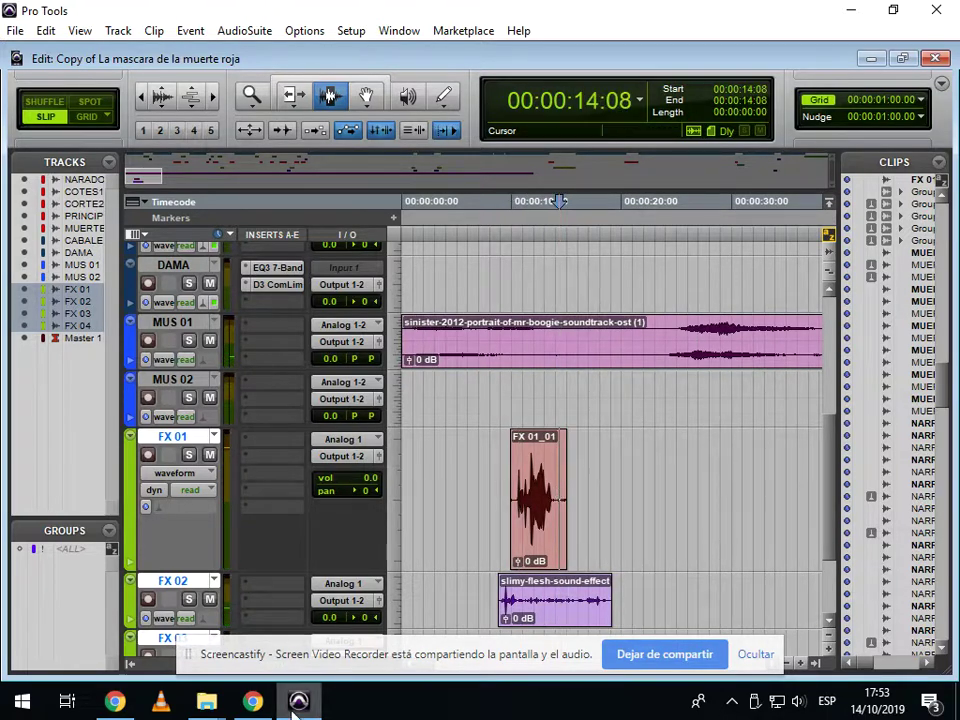
- Switch to Chrome, search YouTube for "BODYFALL sound effect" and audition the "Cartoon Bodyfall Sound Effects" video
click(262, 708)
drag(414, 116, 3, 118)
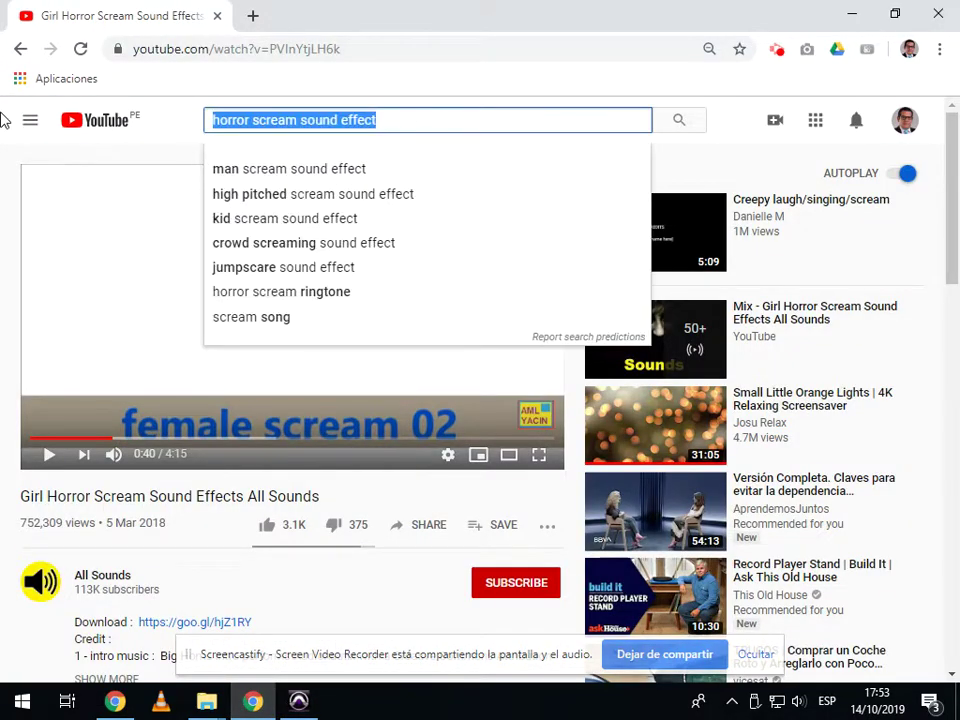
click(300, 122)
drag(297, 120, 157, 115)
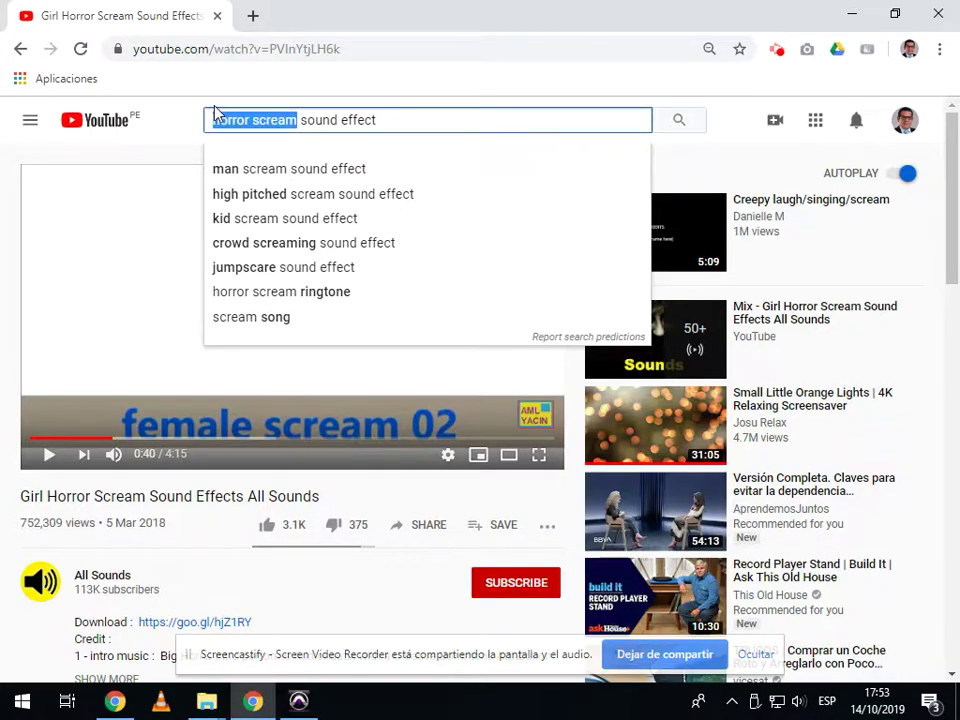
text(b)
key(BackSpace)
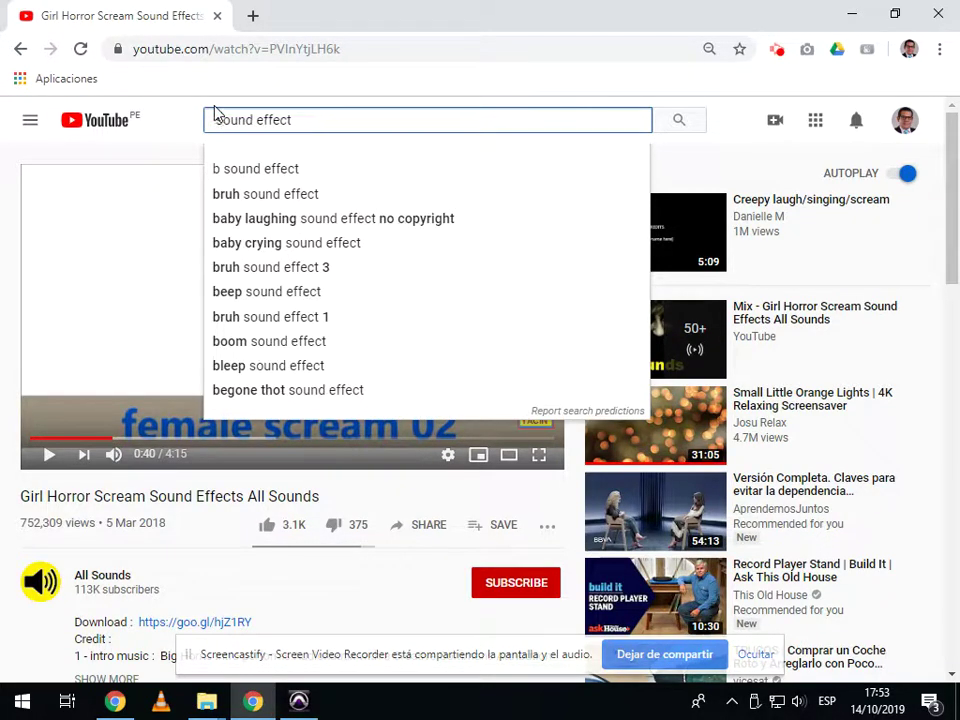
key(BackSpace)
text(BODYF)
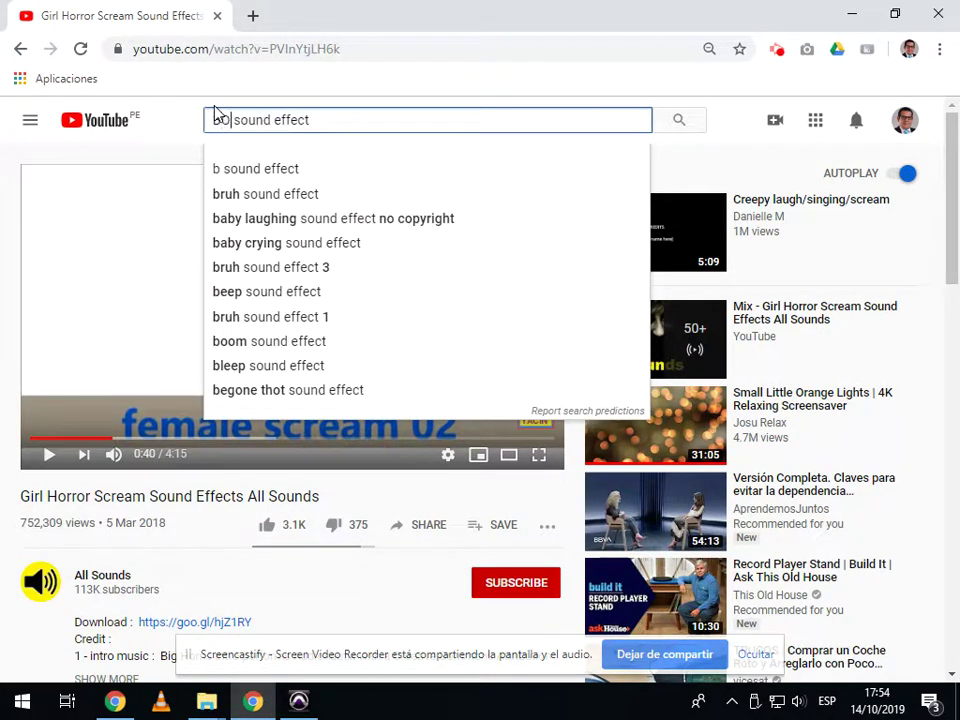
text(ALL)
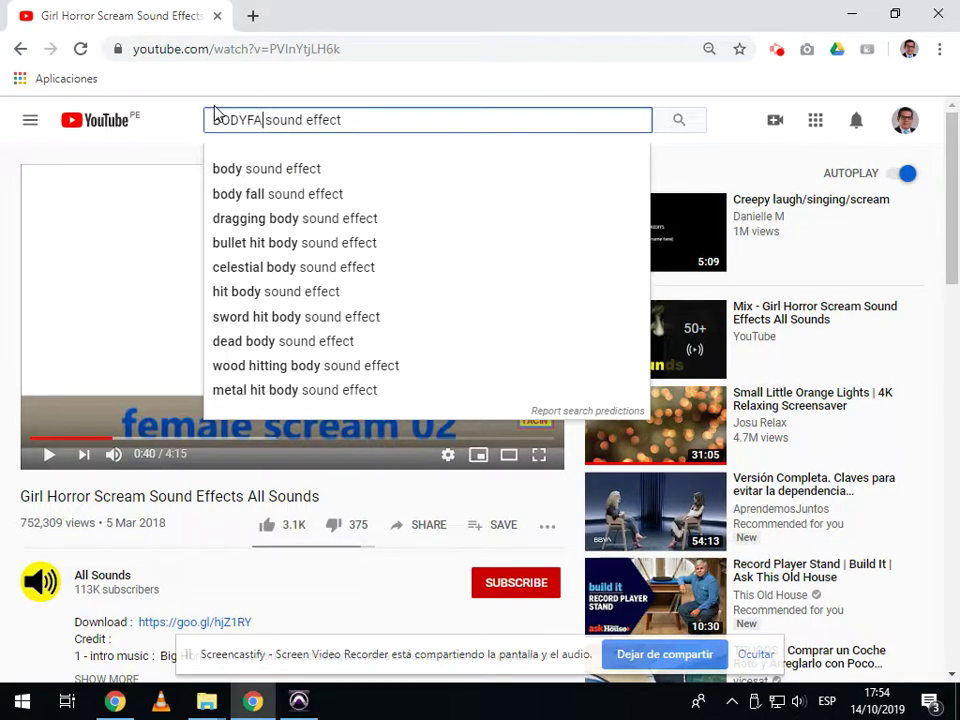
key(Return)
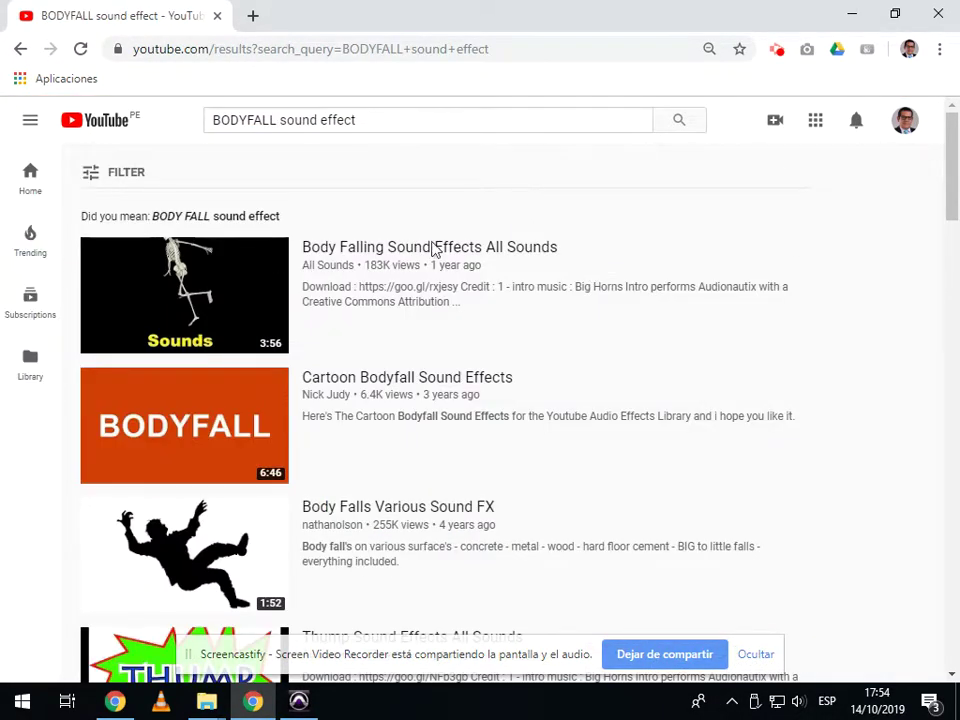
click(203, 430)
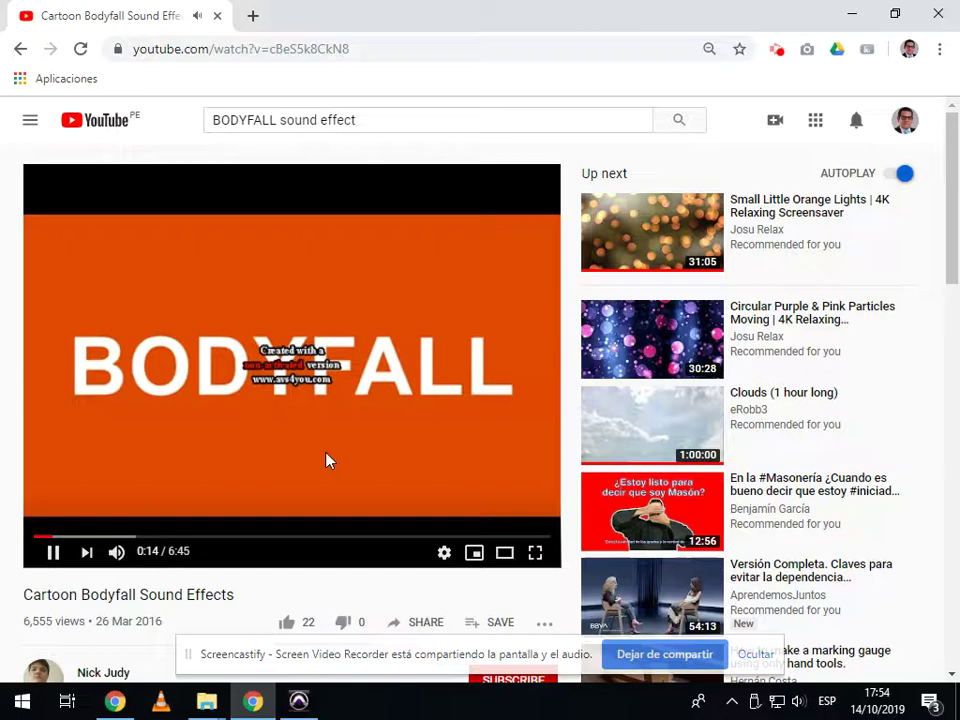
click(53, 552)
- Switch to Pro Tools and play the session from 00:00:10:14 to hear the scream on FX 01
click(298, 700)
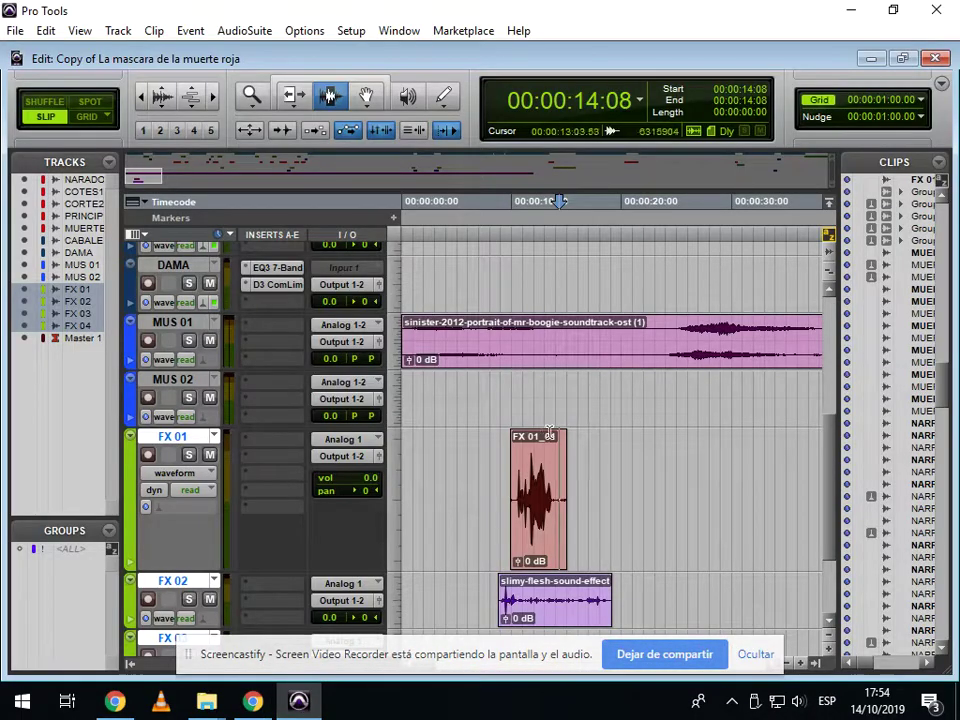
click(519, 490)
key(space)
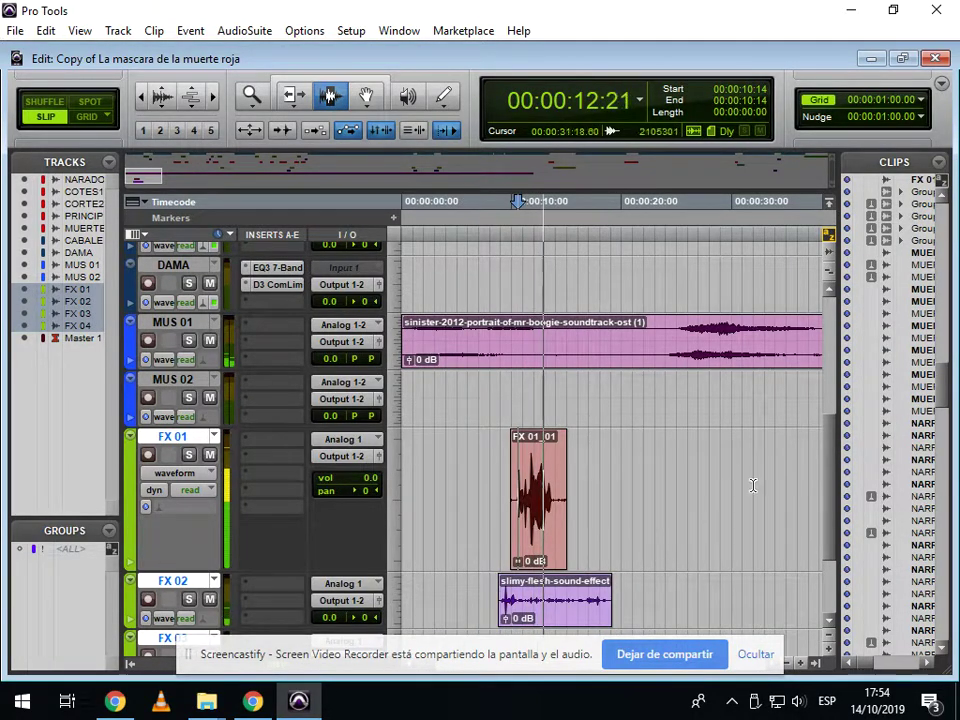
- Keep listening to the session while reviewing the voice, music and FX tracks, stopping playback at 00:00:19:19
scroll(752, 485, up, 6)
scroll(647, 521, down, 3)
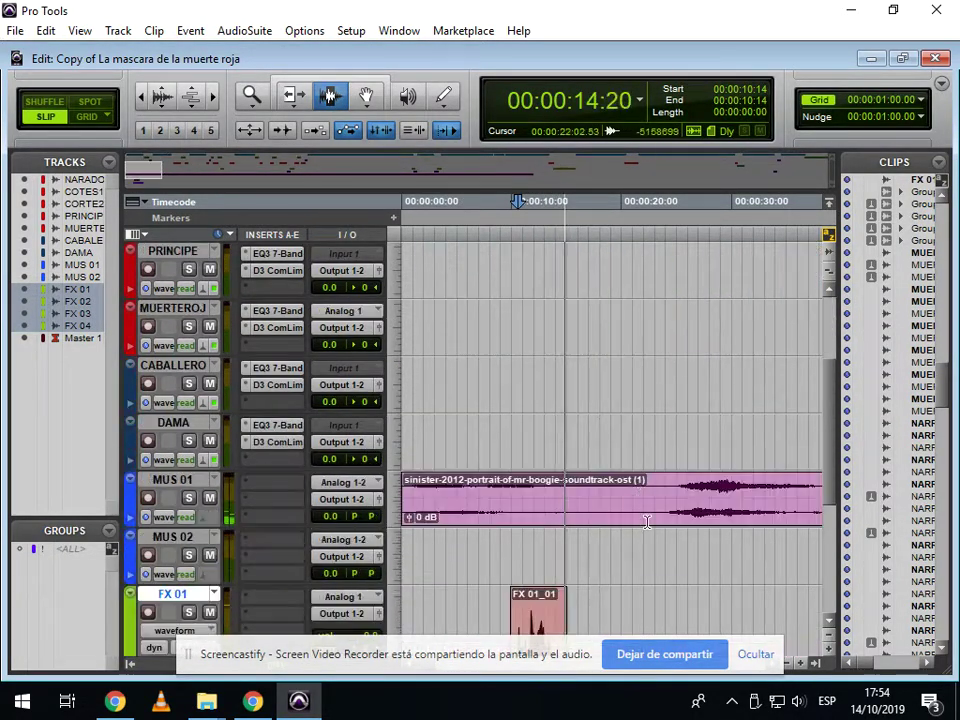
scroll(647, 521, down, 4)
key(r)
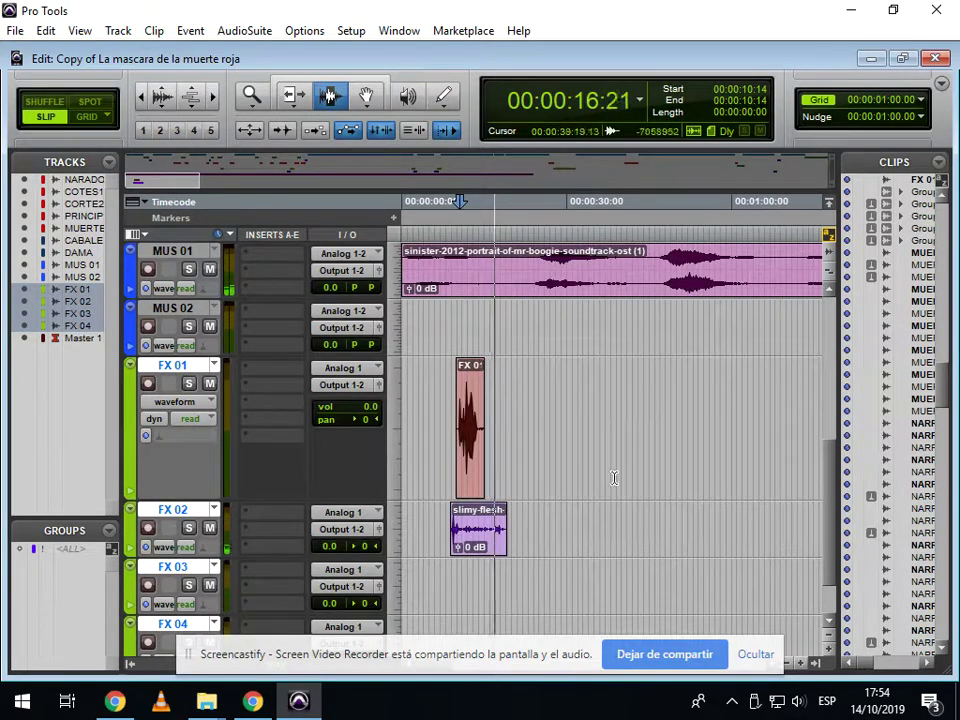
scroll(570, 505, up, 5)
scroll(530, 530, down, 2)
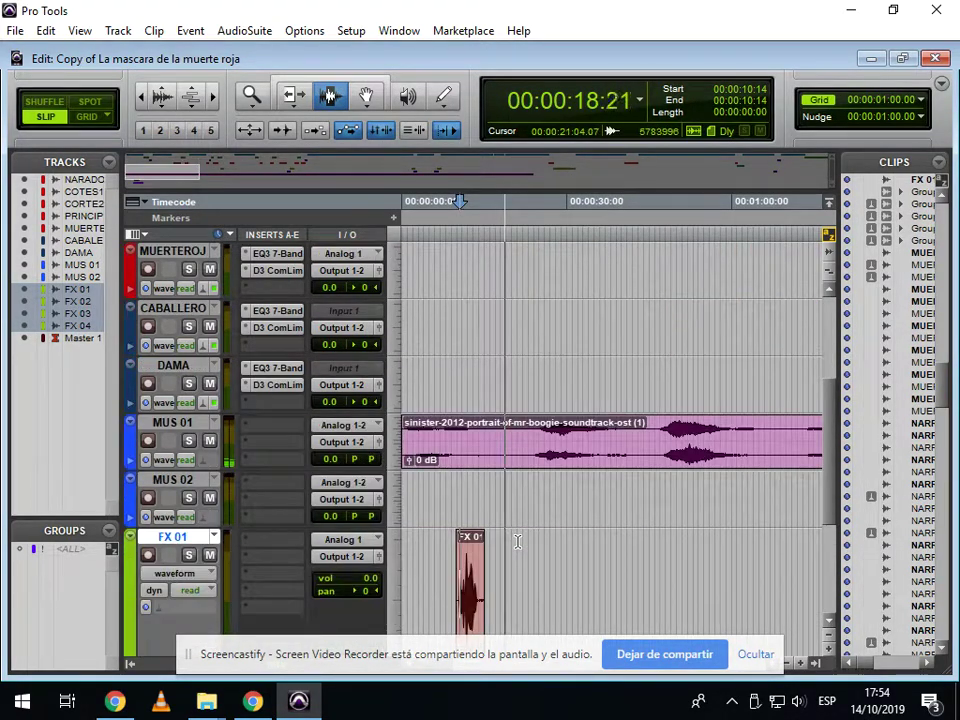
key(space)
scroll(500, 570, down, 4)
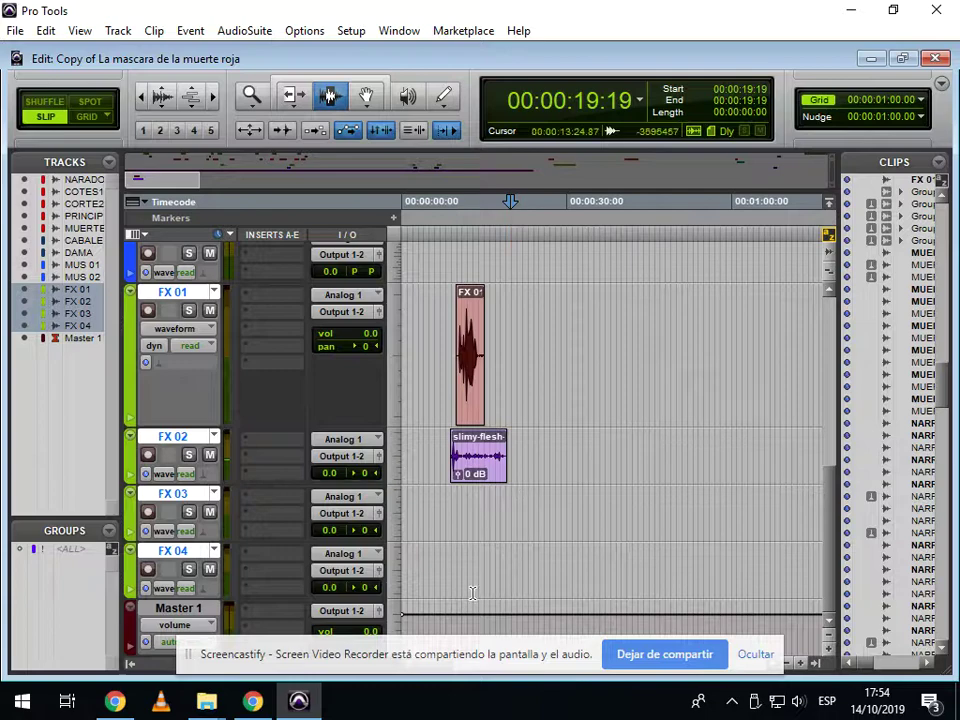
- Switch to Chrome and search YouTube for "BELLS DEATH SOUND EFFECT"
click(253, 701)
click(403, 121)
key(ctrl+a)
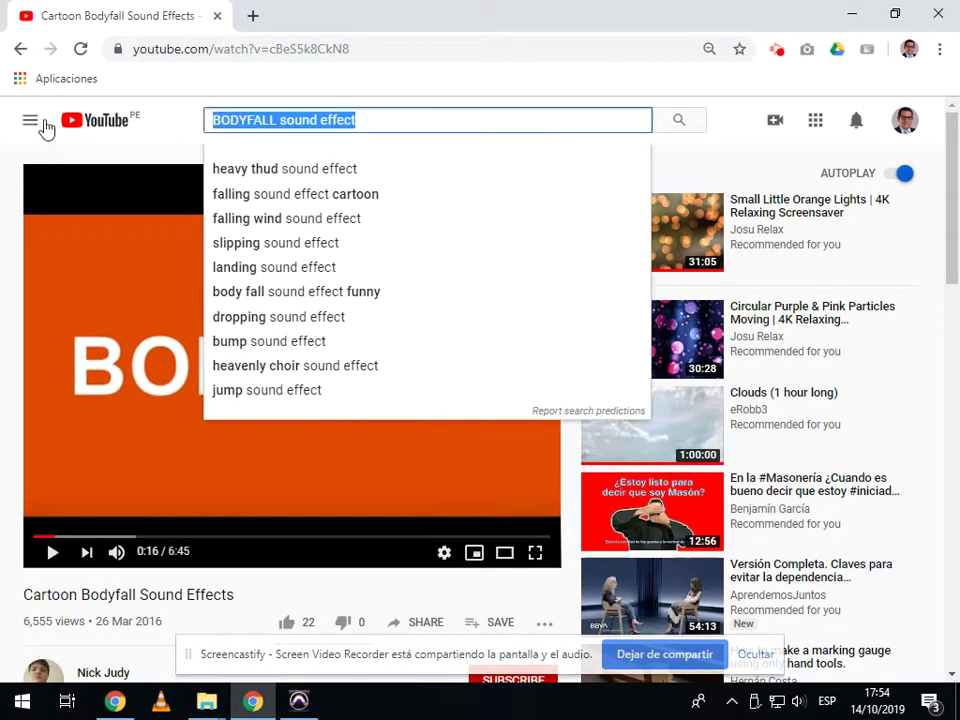
text(BELLS)
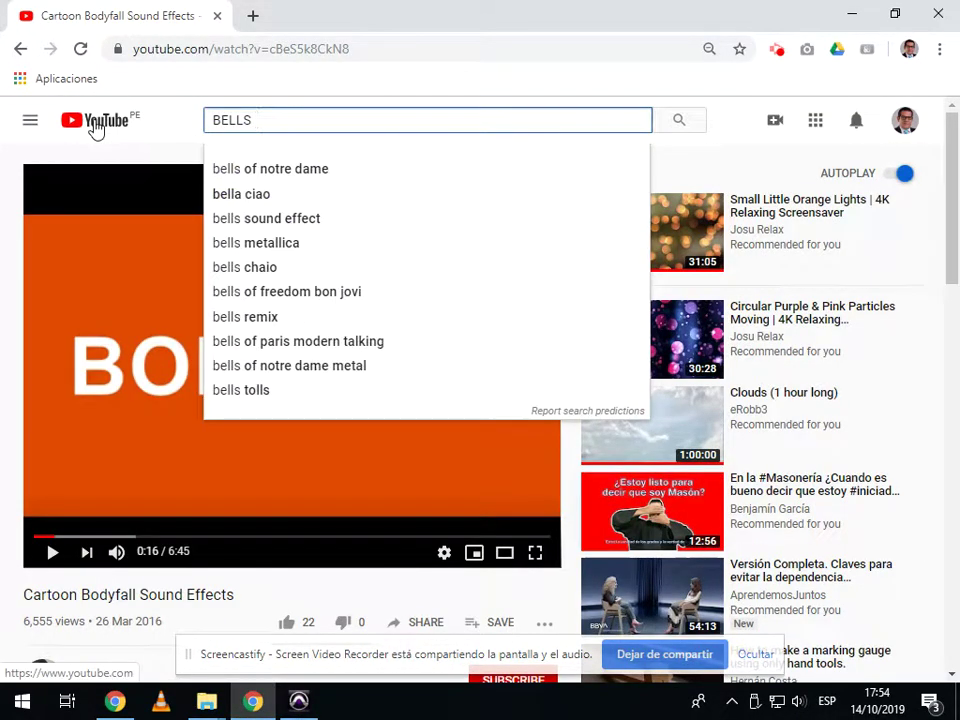
text( DEATH)
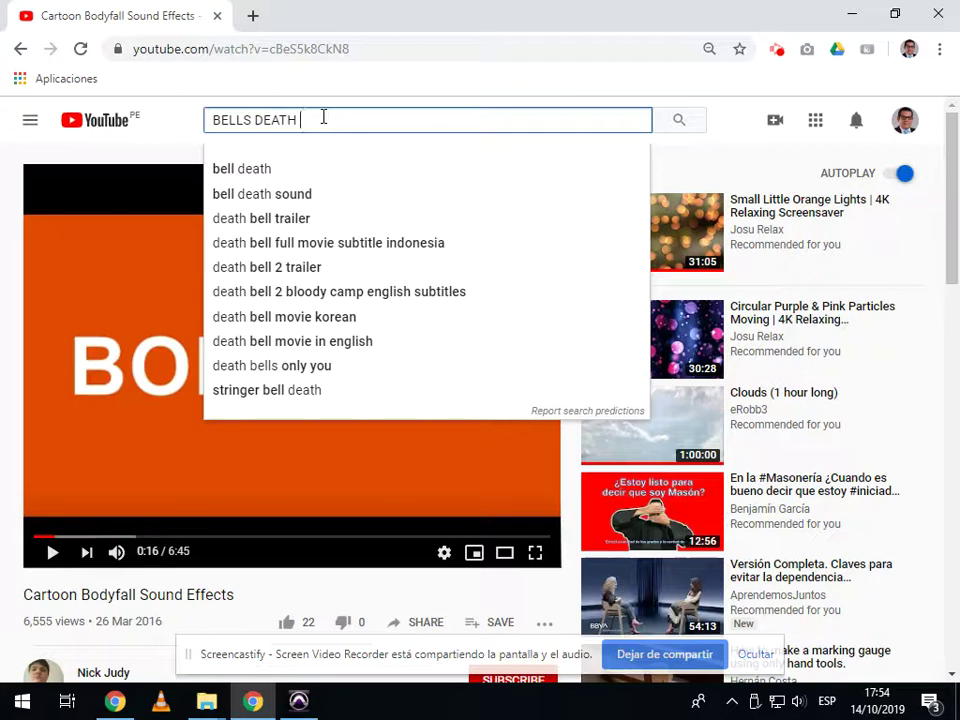
text(SOUND EFFEC)
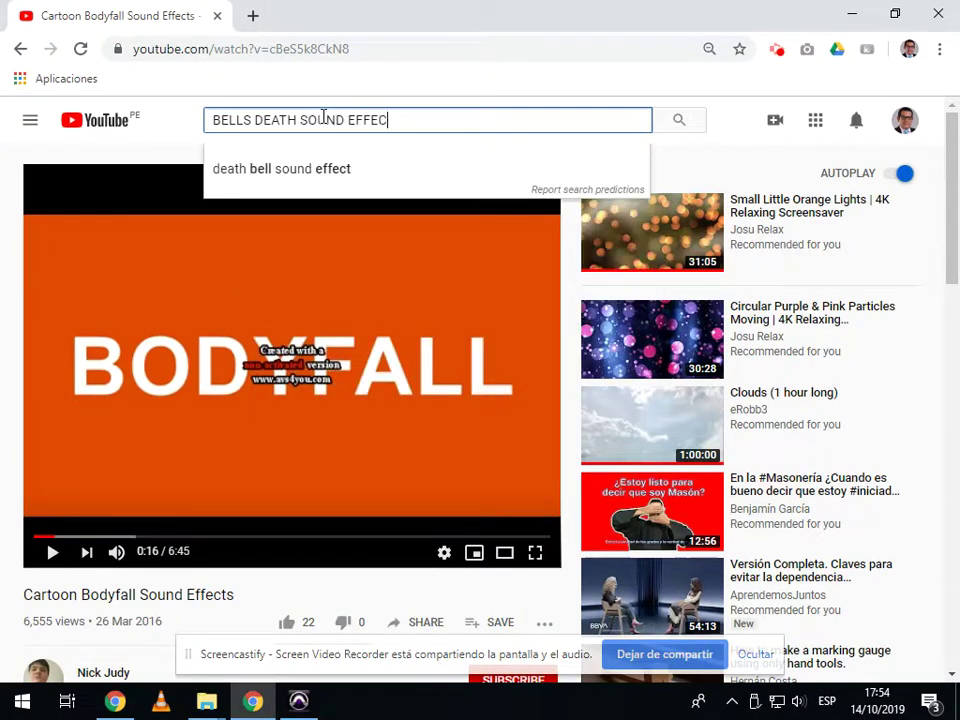
text(T)
key(Return)
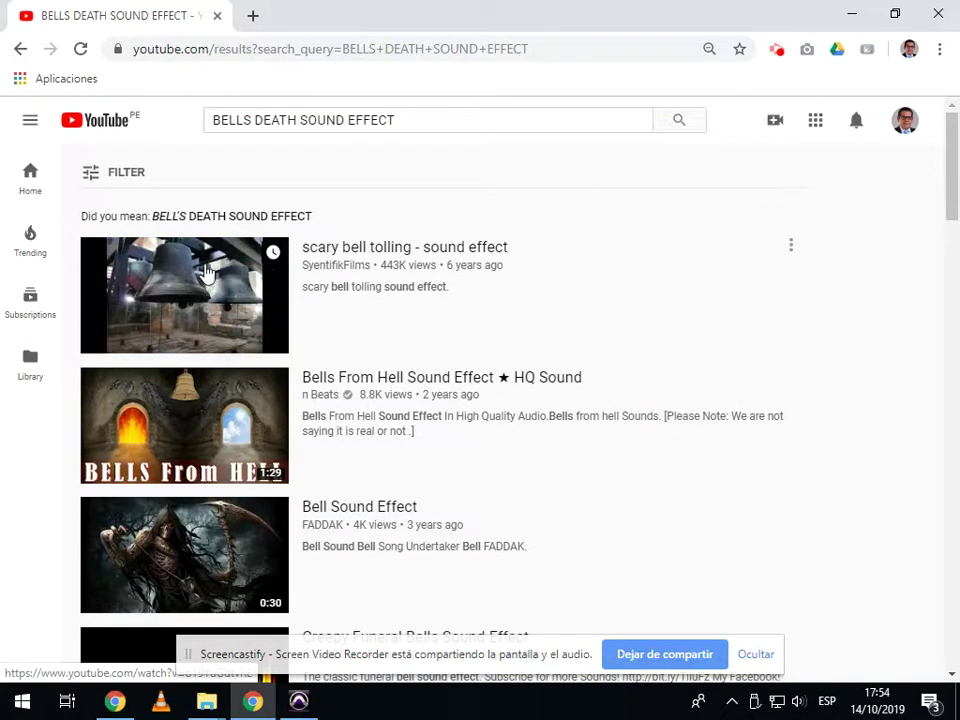
- Open the "scary bell tolling - sound effect" video, audition its first seconds and pause it
click(273, 252)
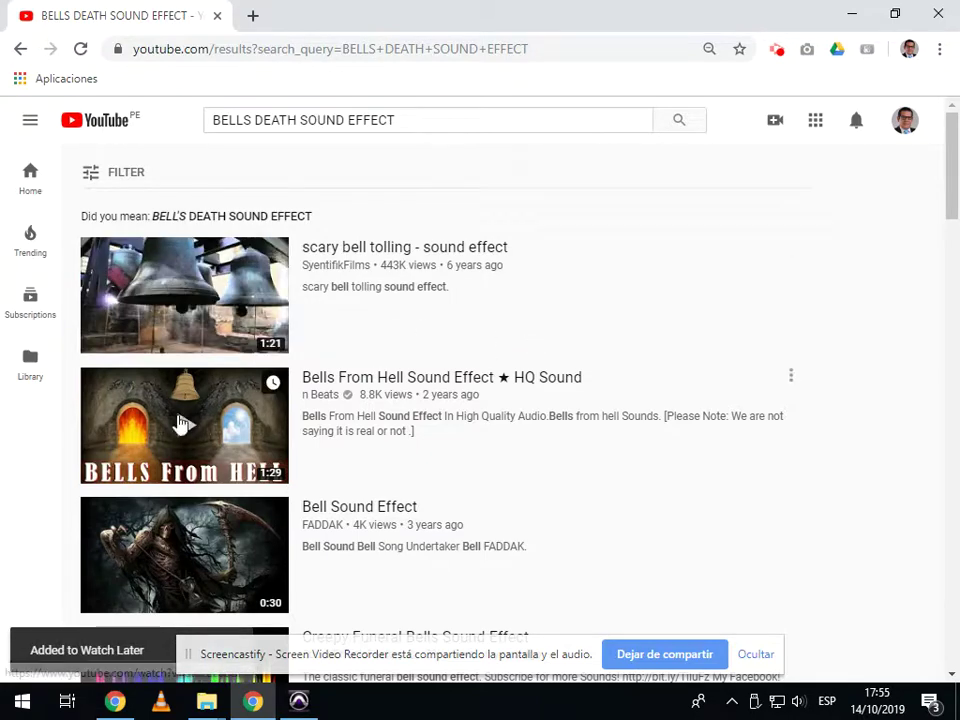
click(200, 290)
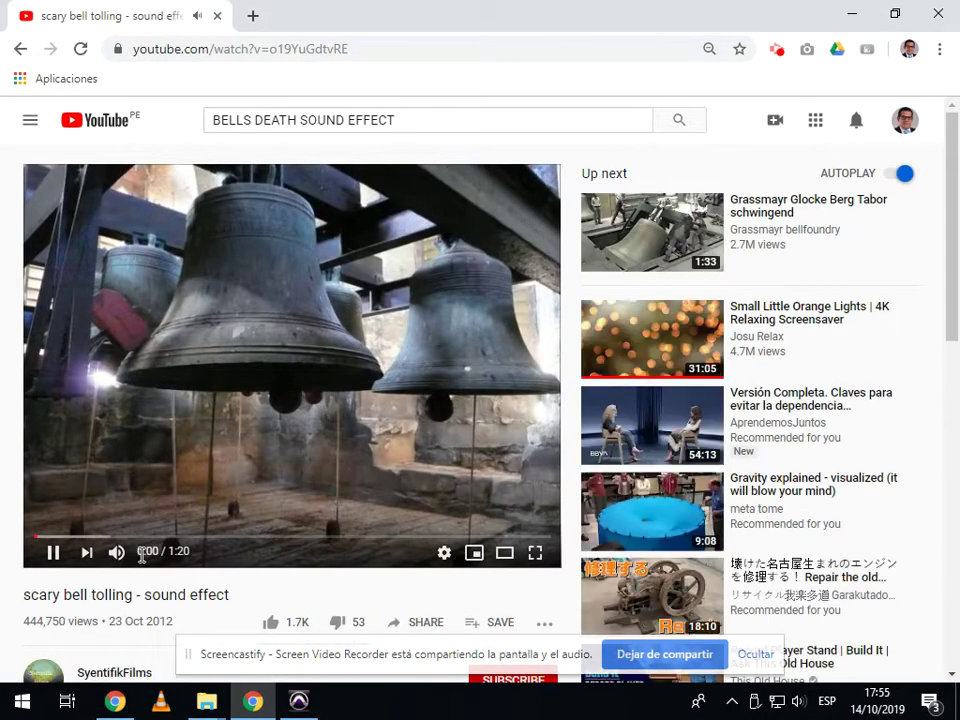
mouse_move(139, 560)
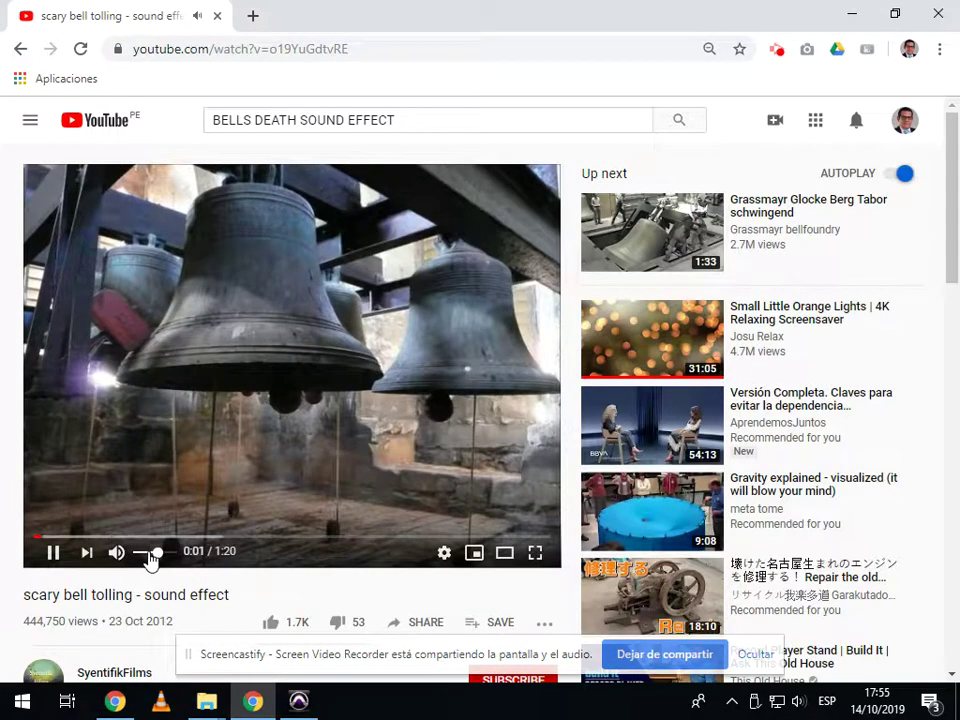
drag(152, 560, 167, 559)
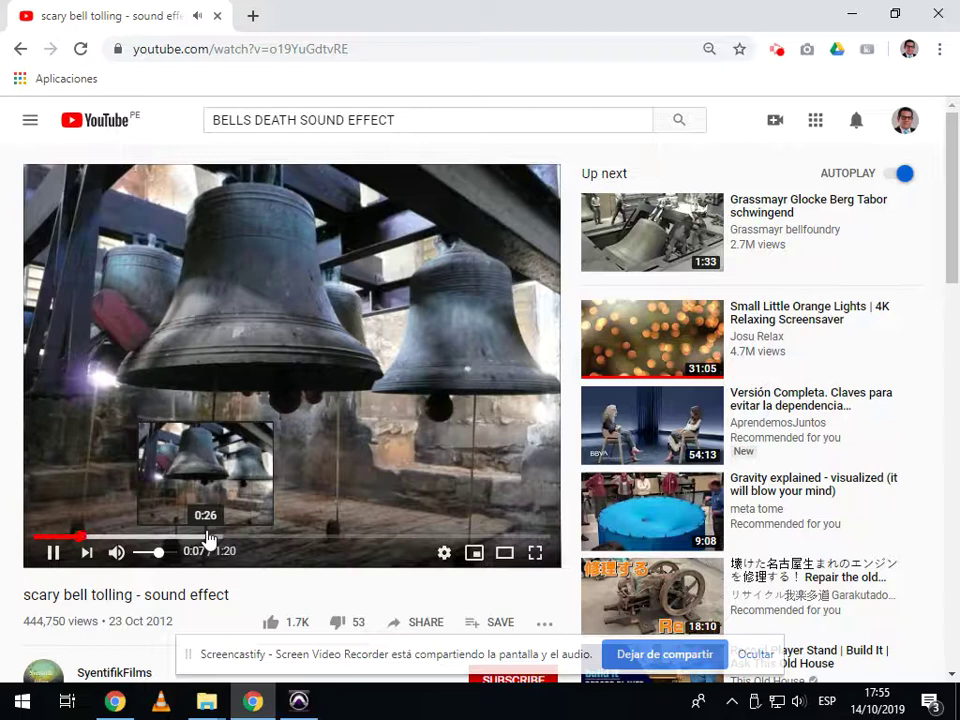
click(54, 552)
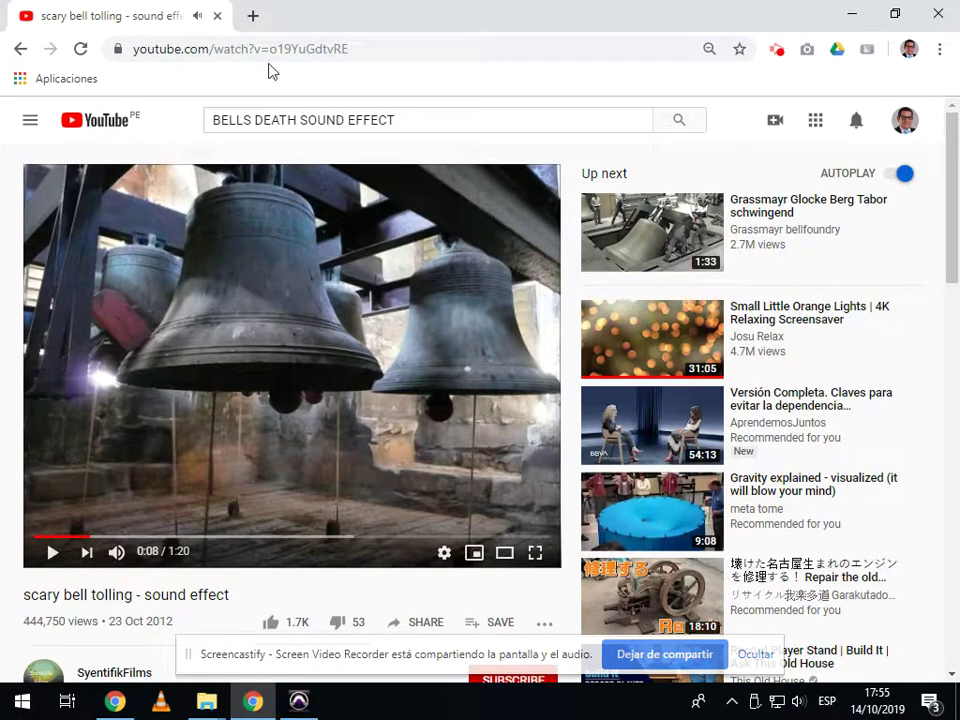
- Shorten "youtube" to "yout" in the video's address to load it on yout.com, and record it as an MP3
click(195, 52)
click(180, 50)
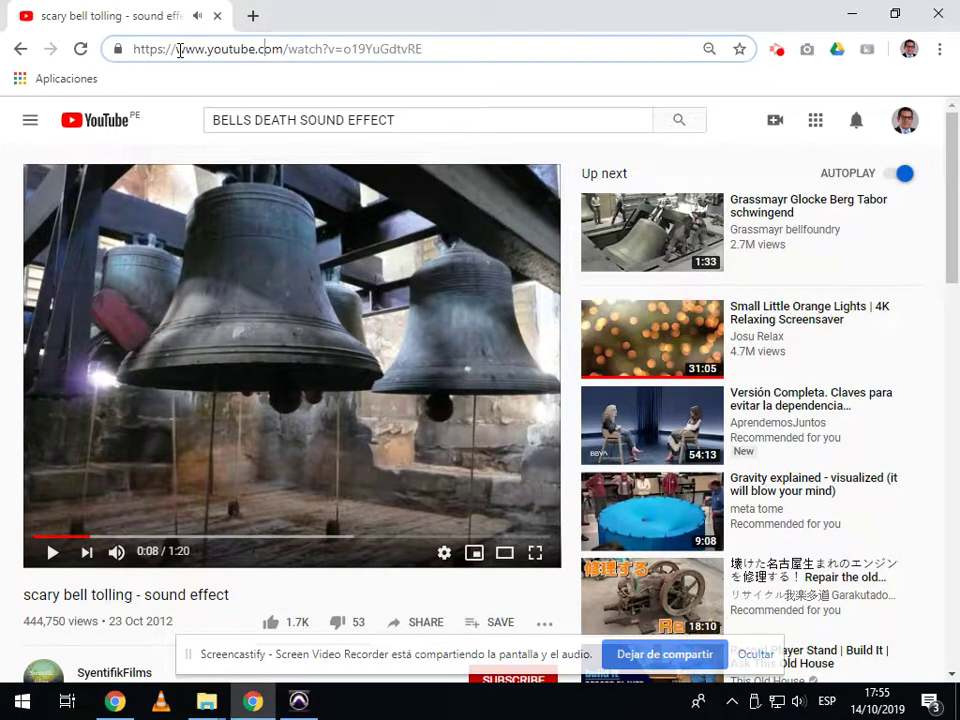
click(255, 49)
key(BackSpace)
key(BackSpace)
key(BackSpace)
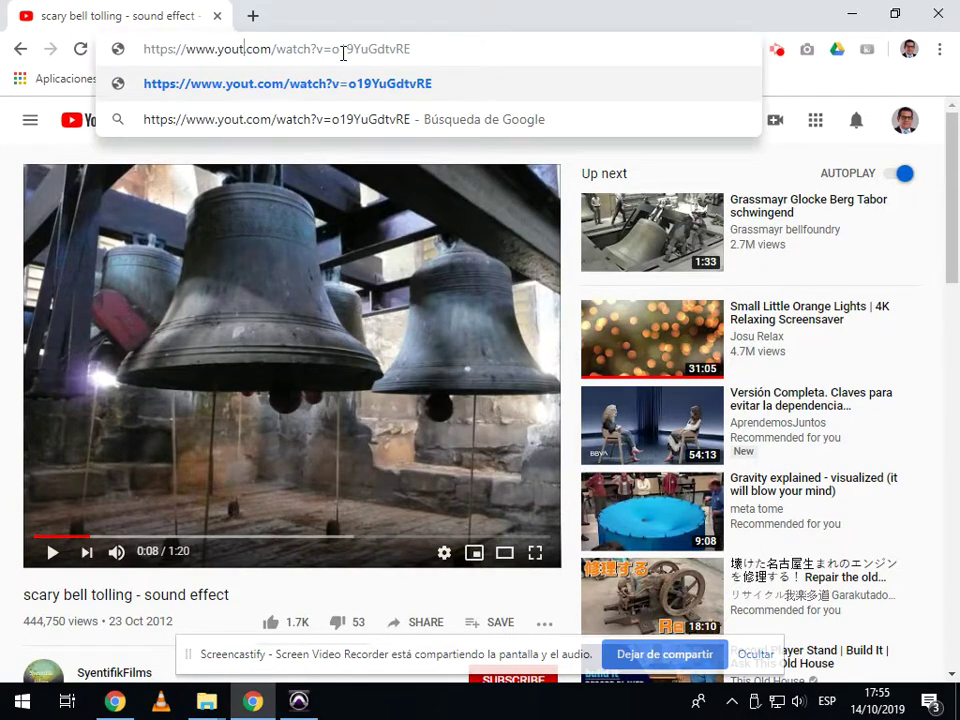
key(Return)
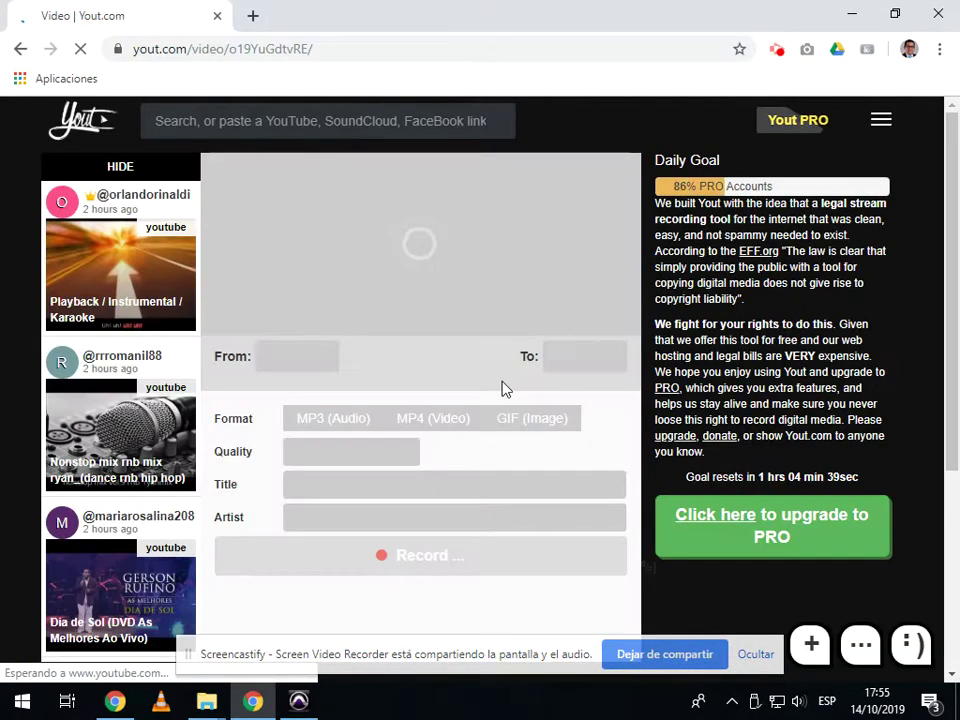
click(440, 577)
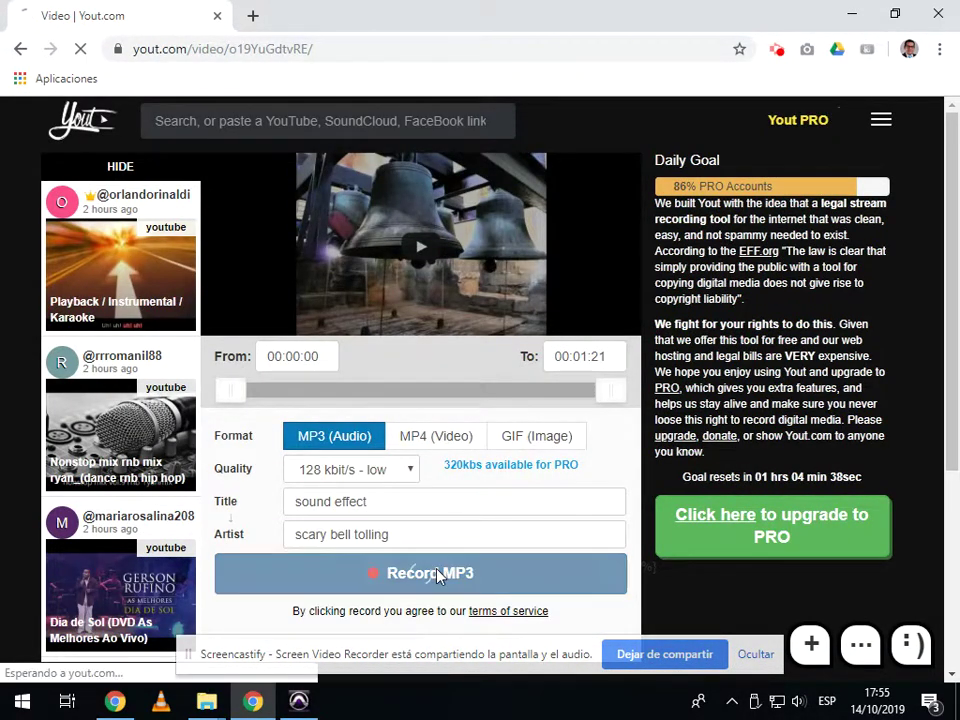
- Switch to Pro Tools and play the session from 00:00:19:19 to hear how the MUS 01 music develops
click(298, 700)
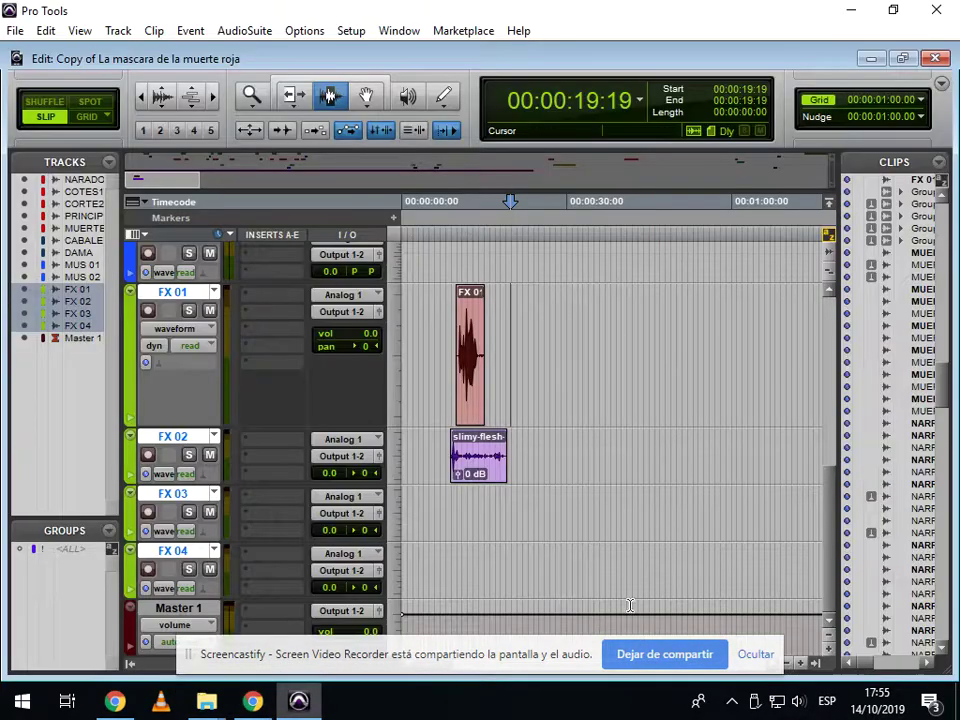
key(r)
scroll(592, 476, up, 3)
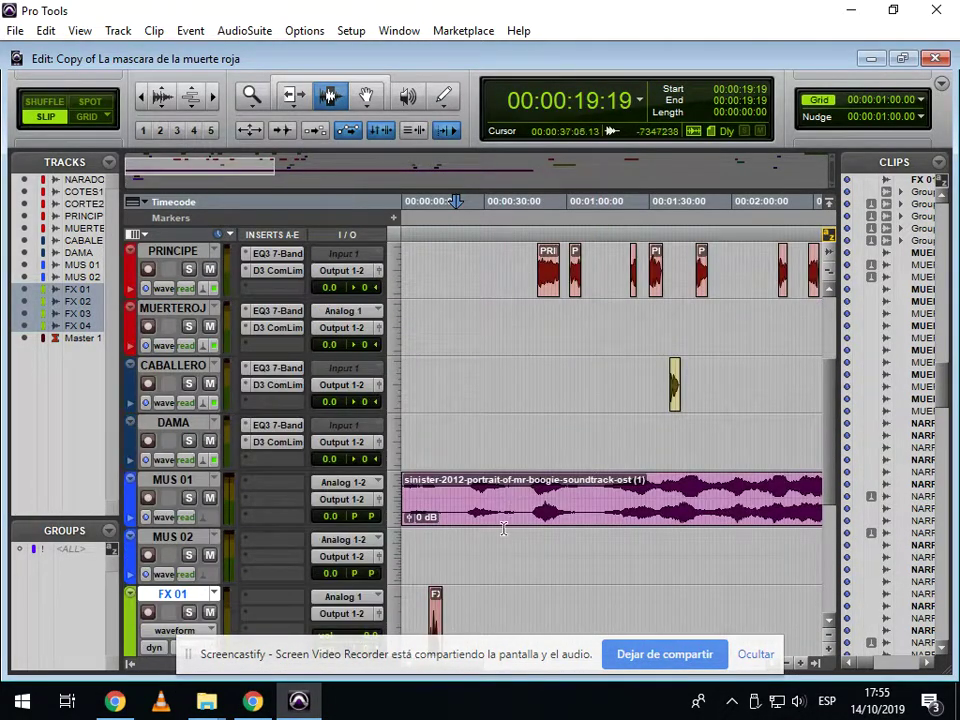
key(space)
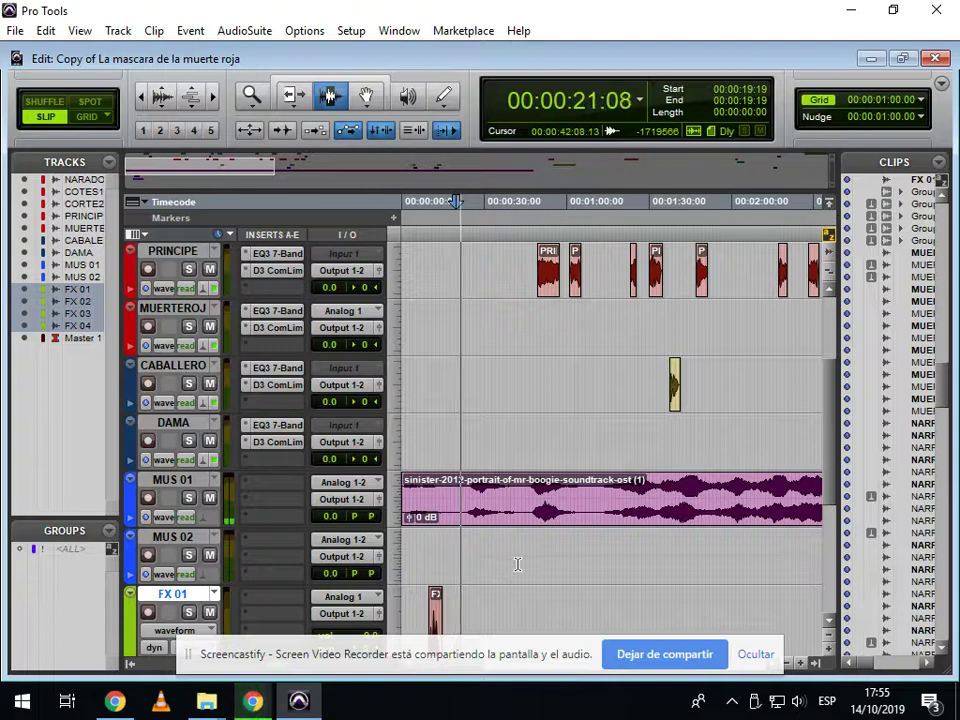
scroll(514, 566, down, 3)
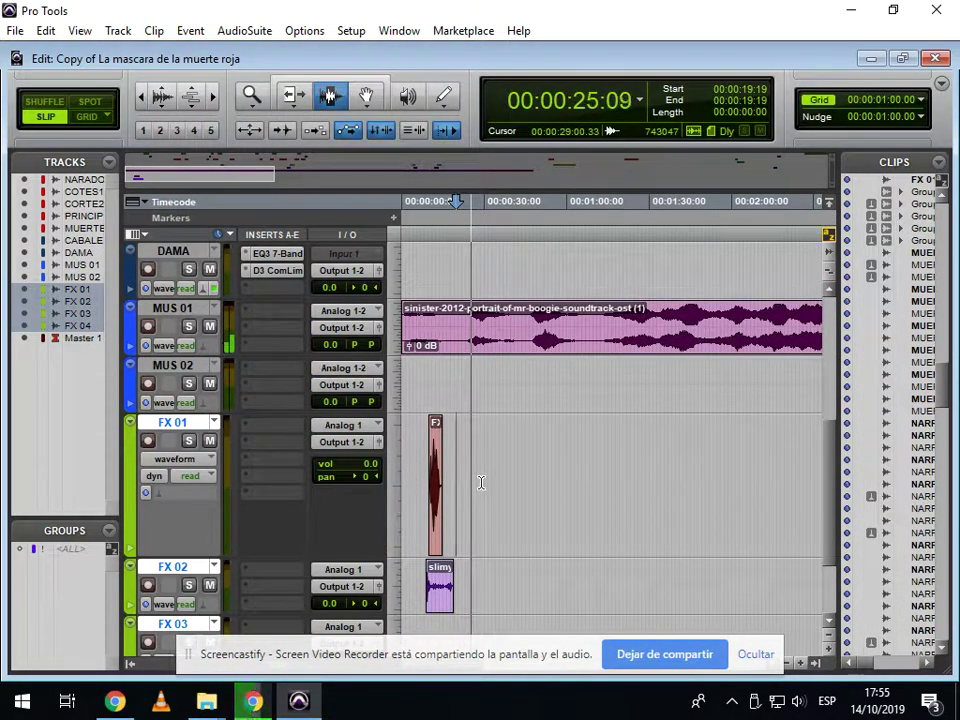
key(ctrl+bracketleft)
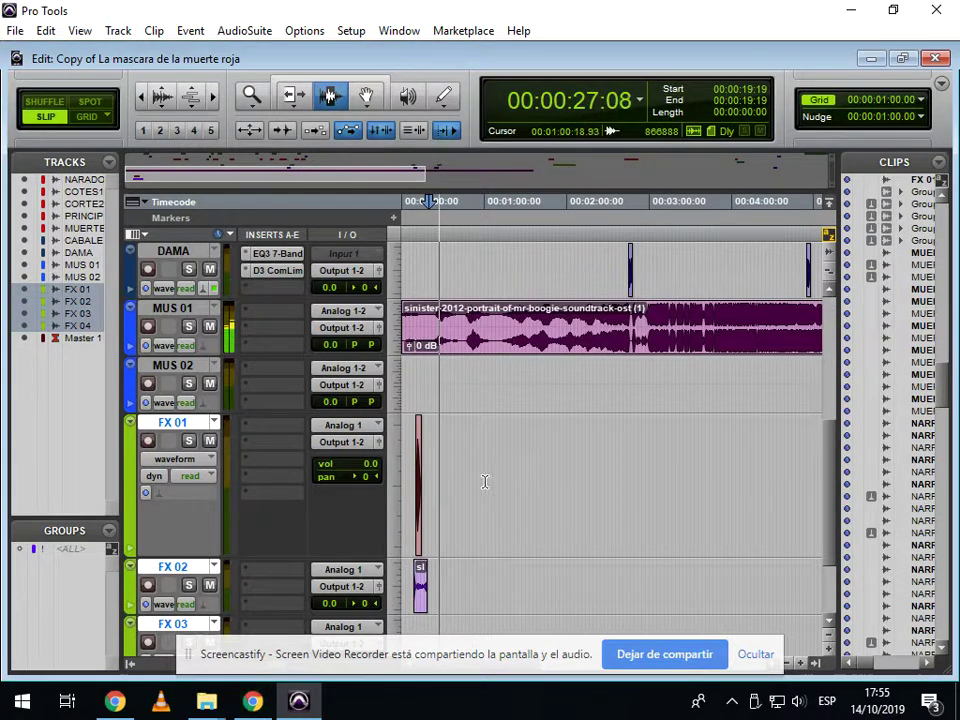
scroll(507, 390, up, 1)
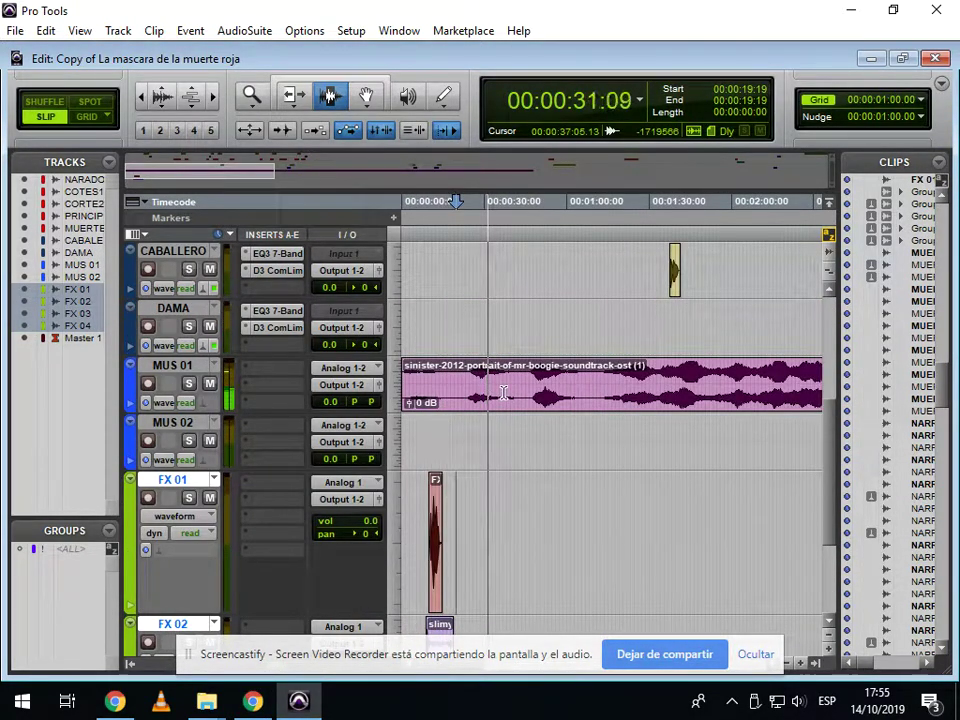
scroll(540, 435, up, 5)
key(ctrl+bracketright)
scroll(537, 443, down, 6)
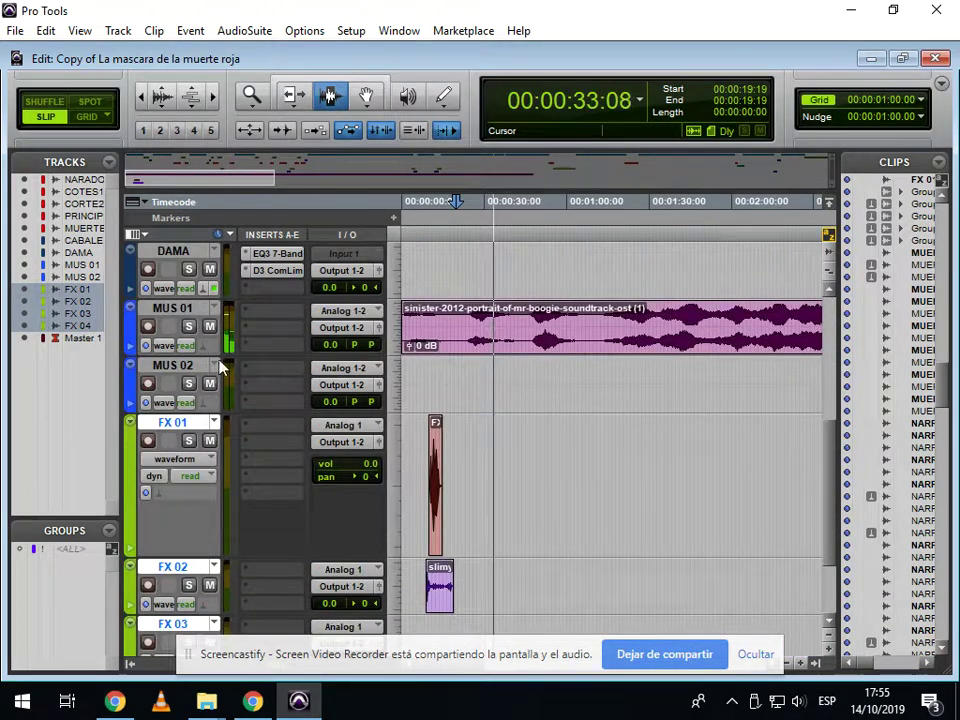
key(space)
- Increase the height of the MUS 01 track and show a longer stretch of its music waveform
drag(210, 354, 251, 401)
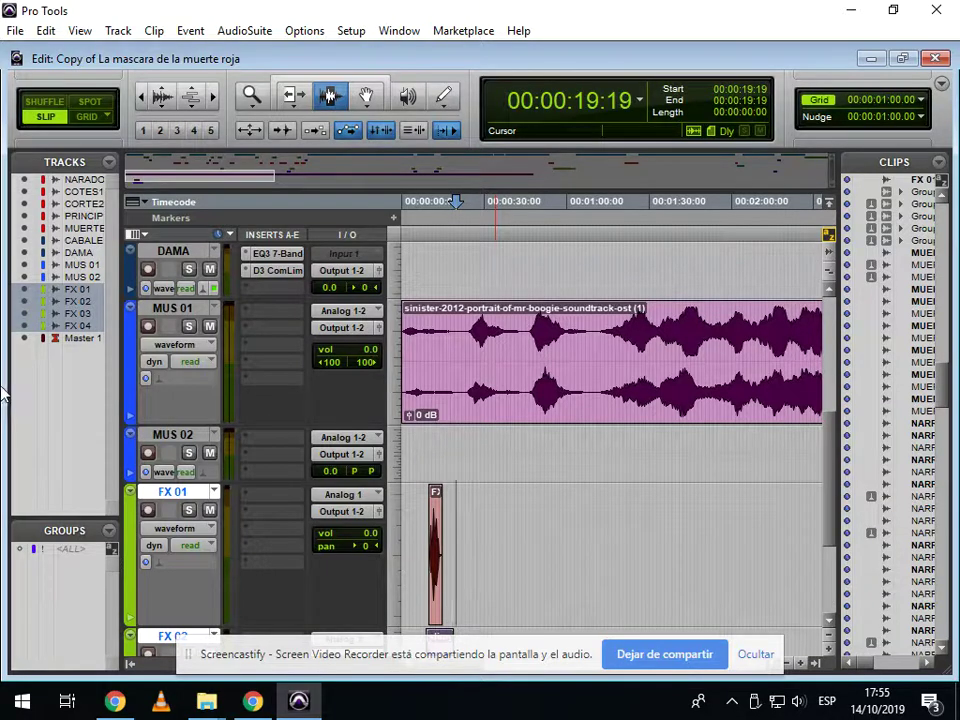
key(ctrl+bracketleft)
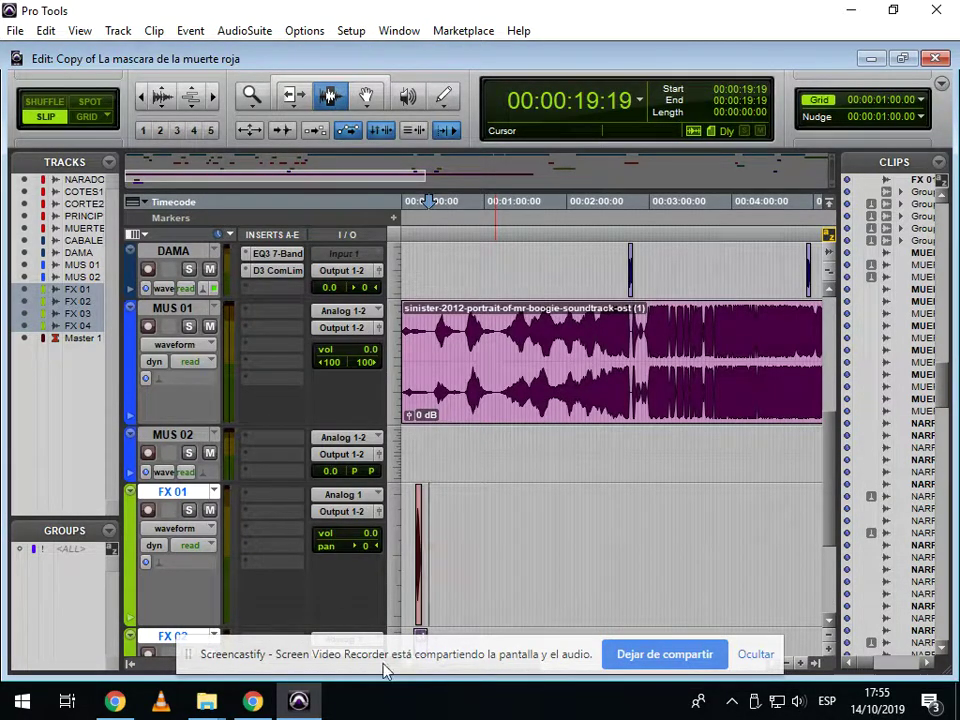
click(401, 706)
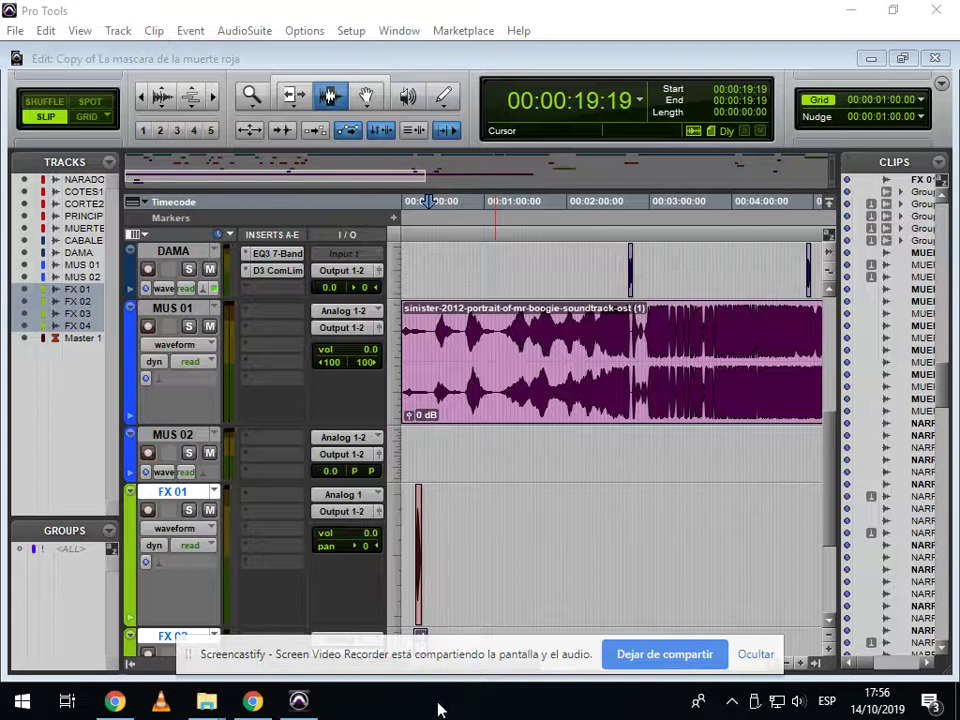
- Place the cursor in the quiet passage of the MUS 01 music near 00:02:57:18 and play the louder section after it
click(638, 366)
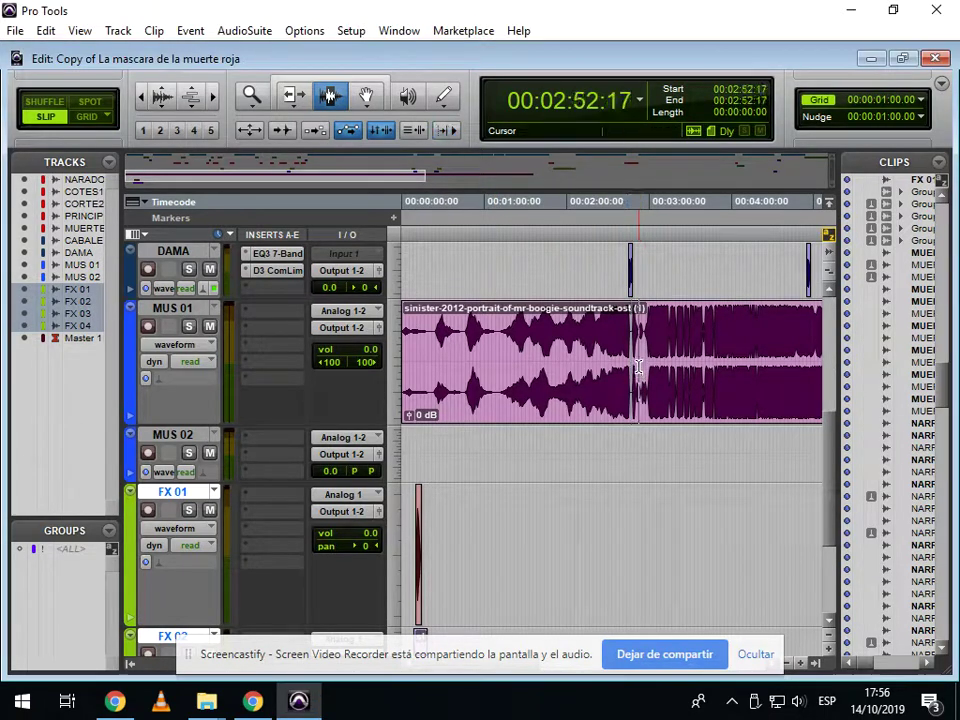
key(t)
key(t)
key(t)
click(667, 343)
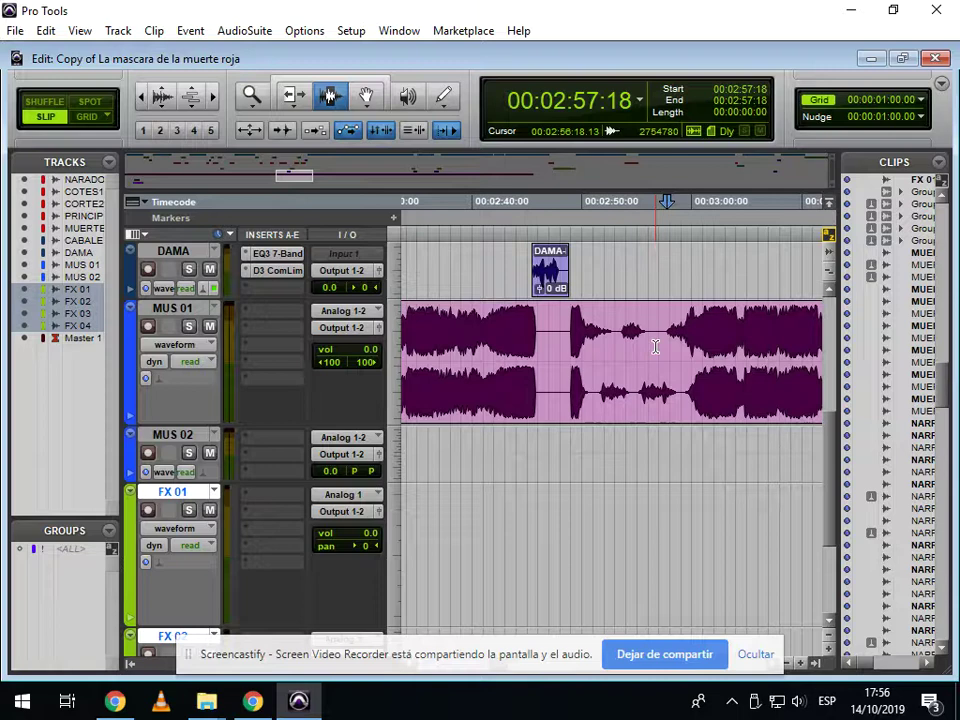
key(space)
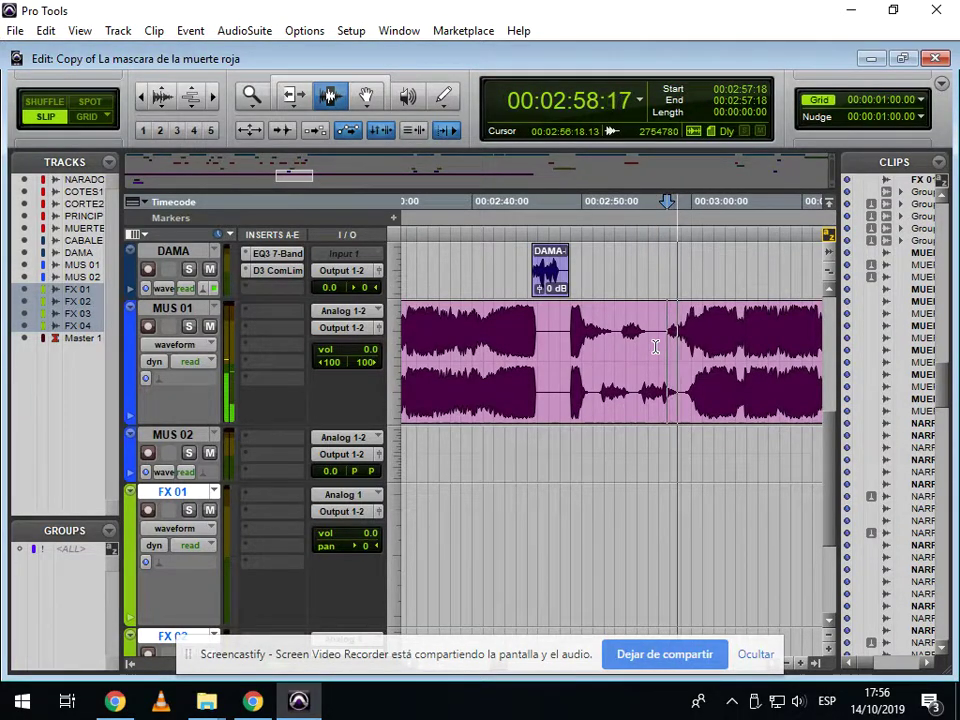
key(r)
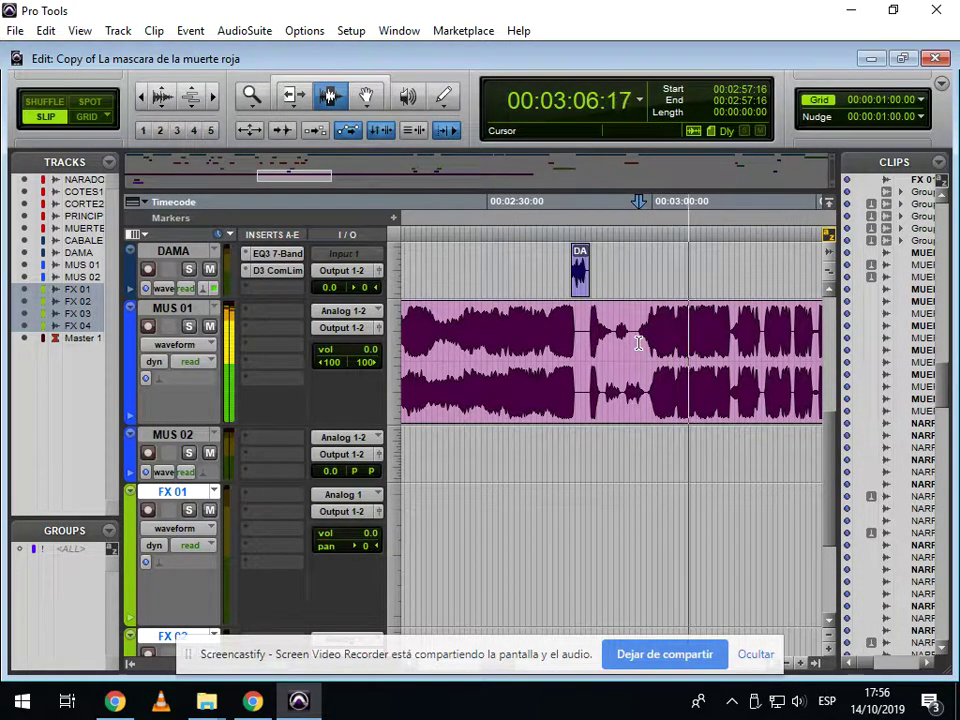
key(space)
- Trim the start of the MUS 01 music clip to 00:02:57:16 and select the trimmed clip with the Grabber tool
key(a)
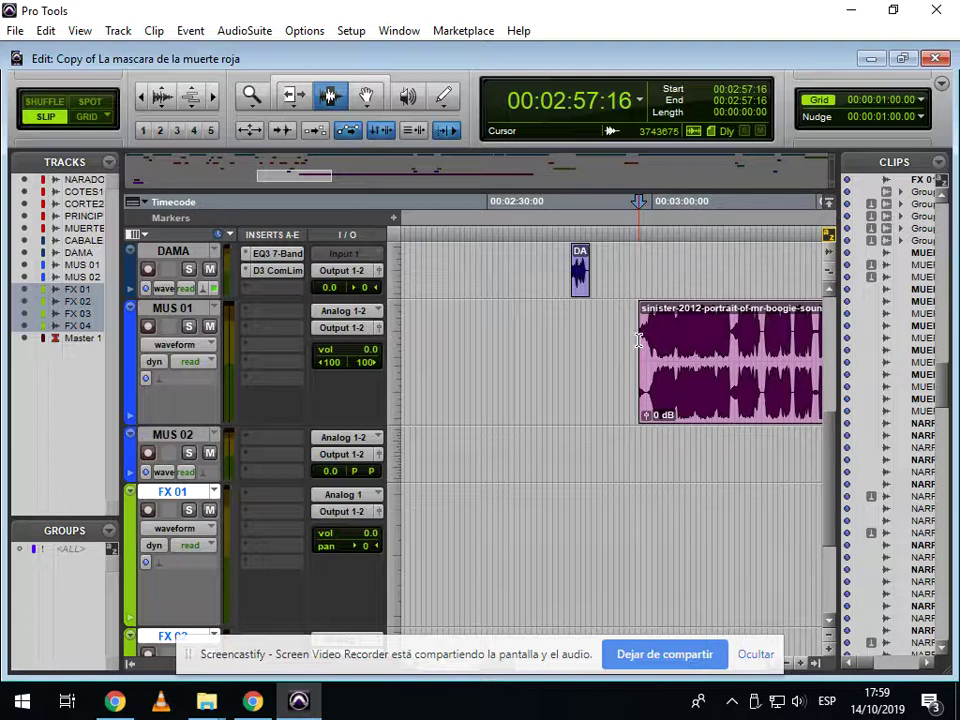
key(r)
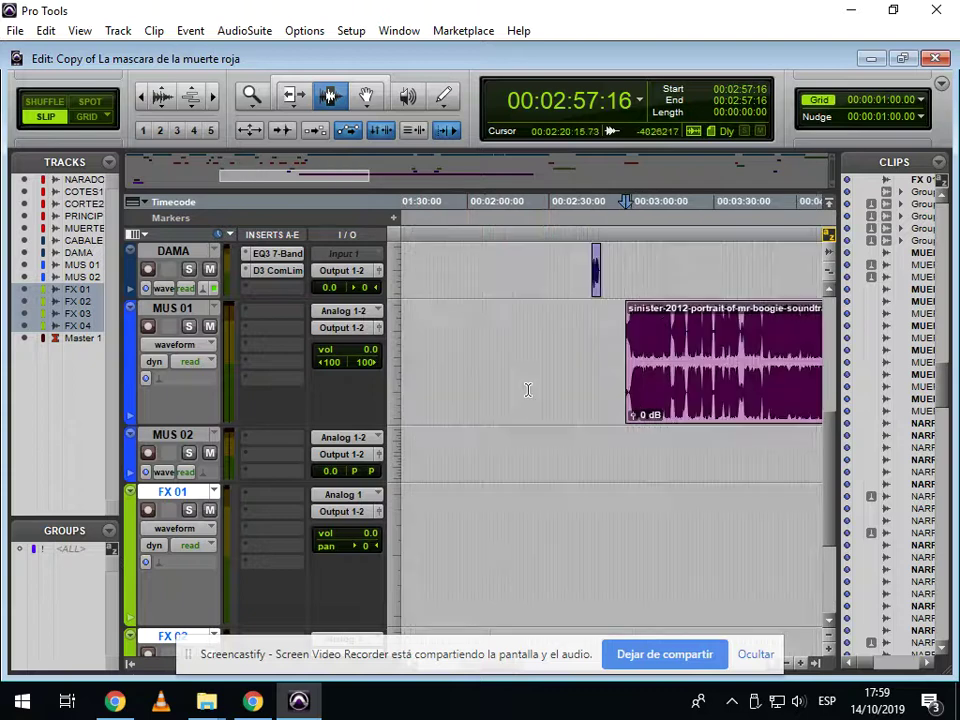
click(376, 102)
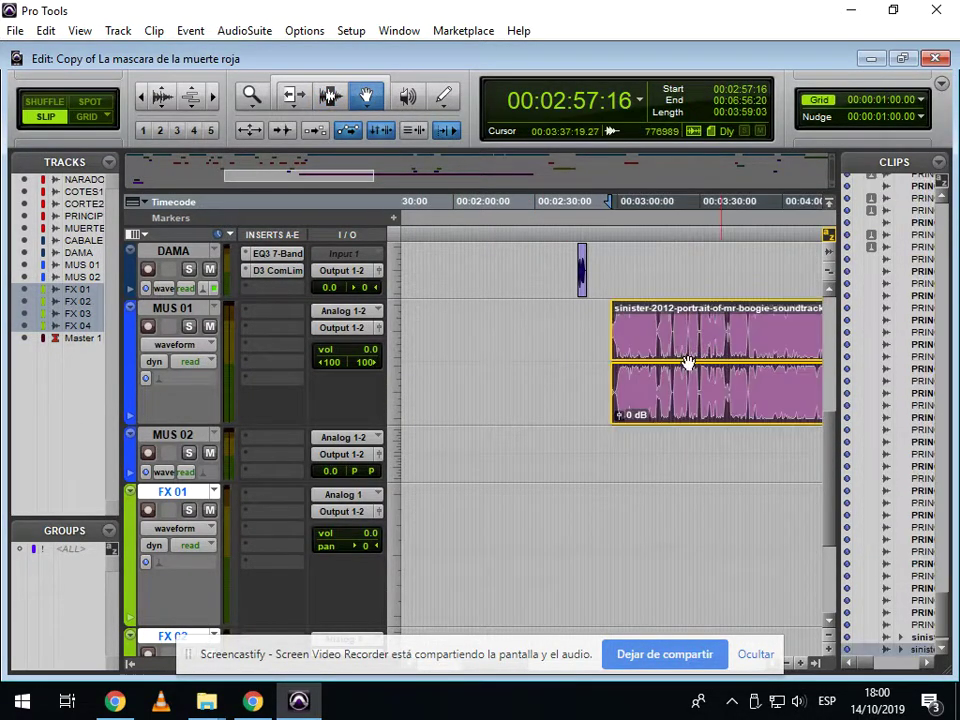
- Move the trimmed music clip on MUS 01 to the session start at 00:00:00:00 and show its whole length
drag(690, 368, 311, 347)
click(643, 340)
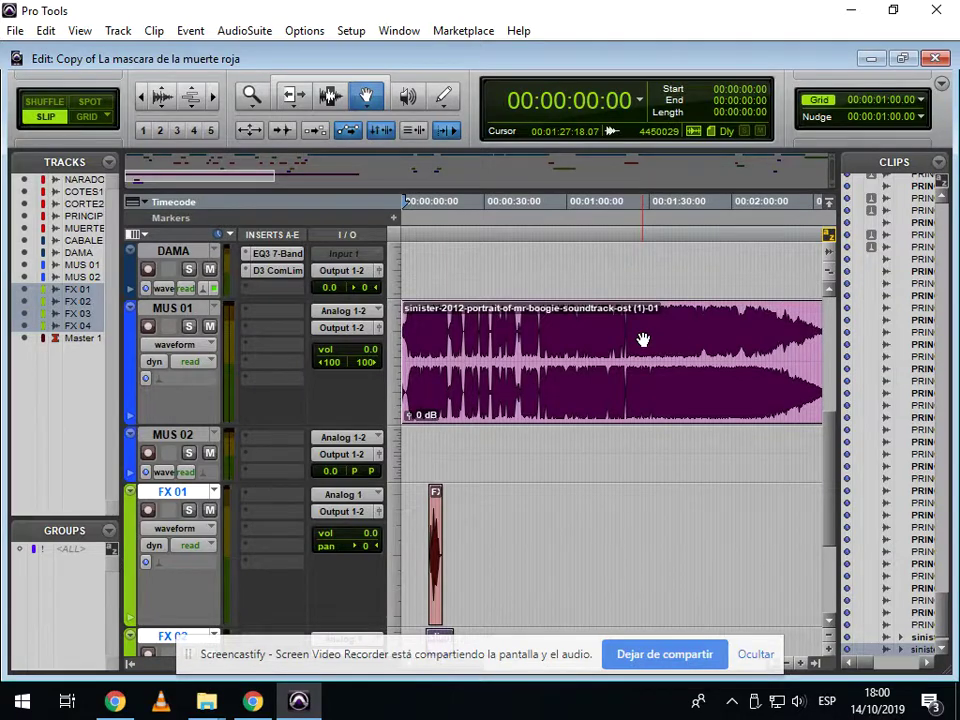
key(r)
mouse_move(829, 354)
mouse_down()
mouse_move(836, 340)
mouse_move(836, 484)
mouse_move(818, 363)
mouse_up()
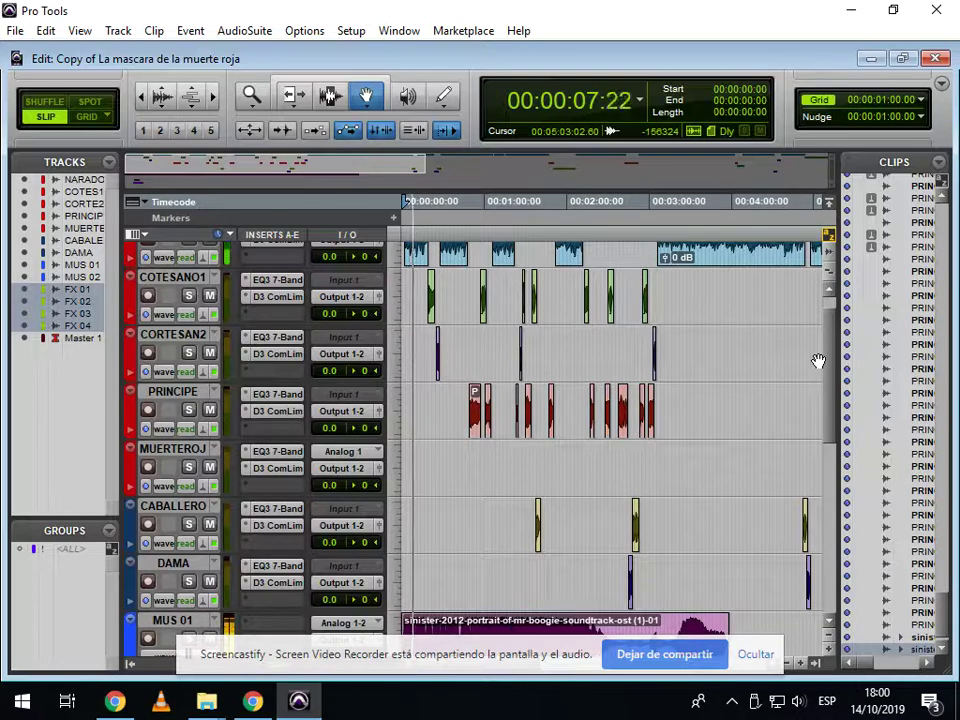
scroll(754, 443, down, 8)
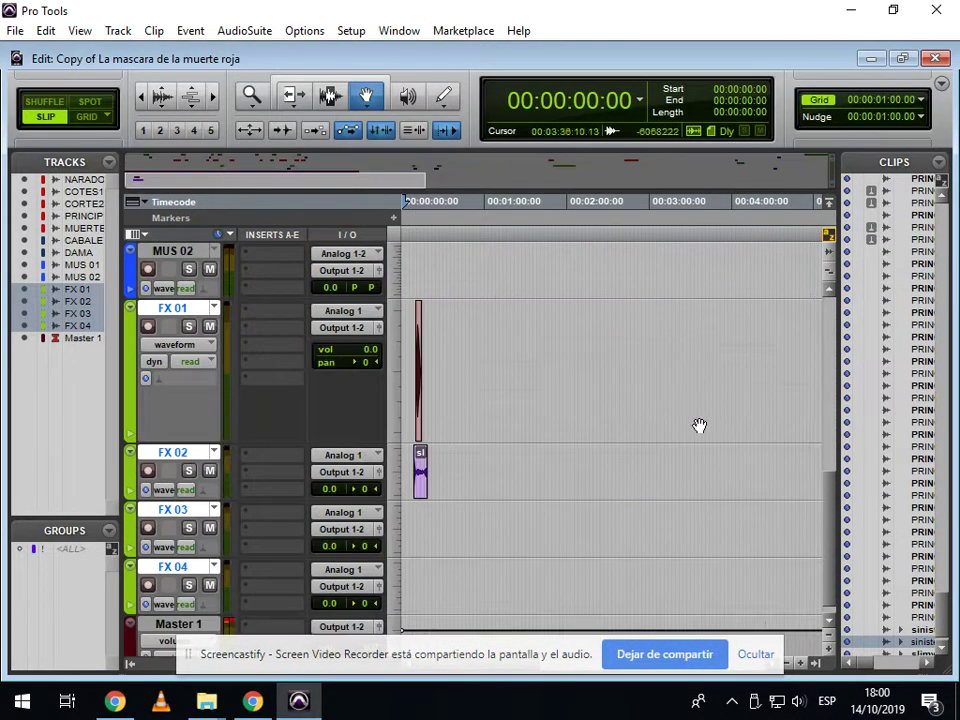
scroll(698, 426, up, 5)
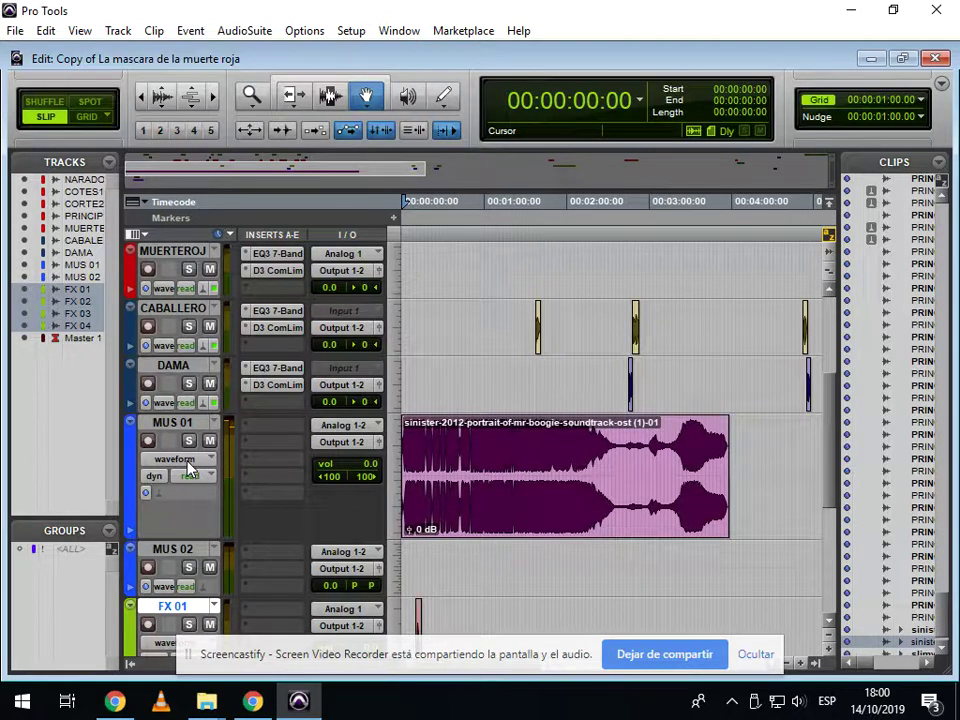
- Magnify the screen to 200% with the Windows Magnifier and switch the MUS 01 track view from waveform to volume
click(416, 710)
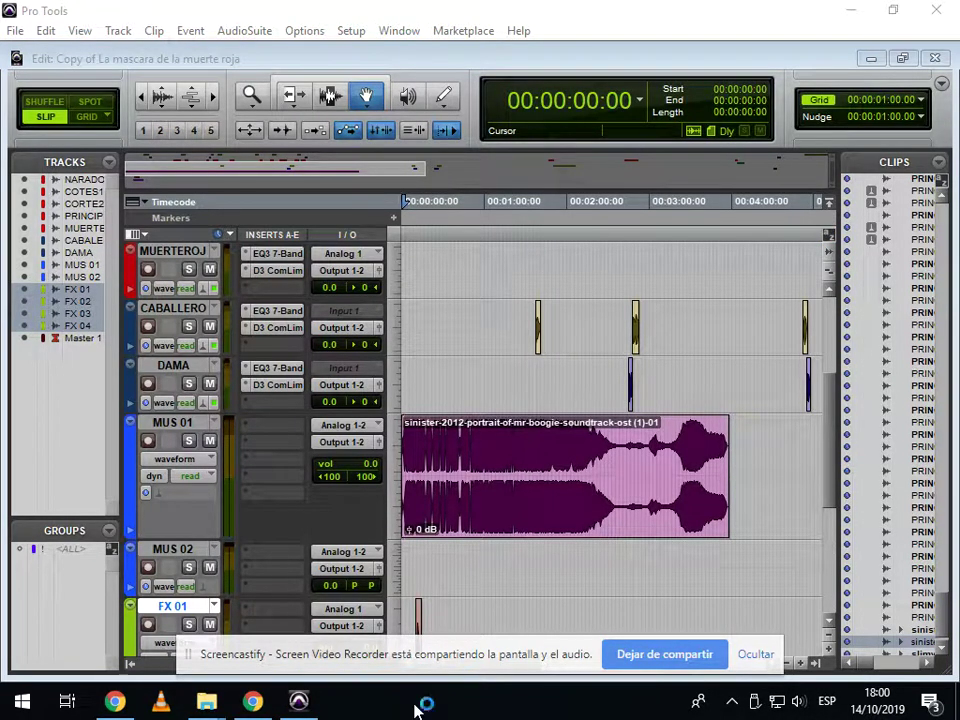
click(429, 663)
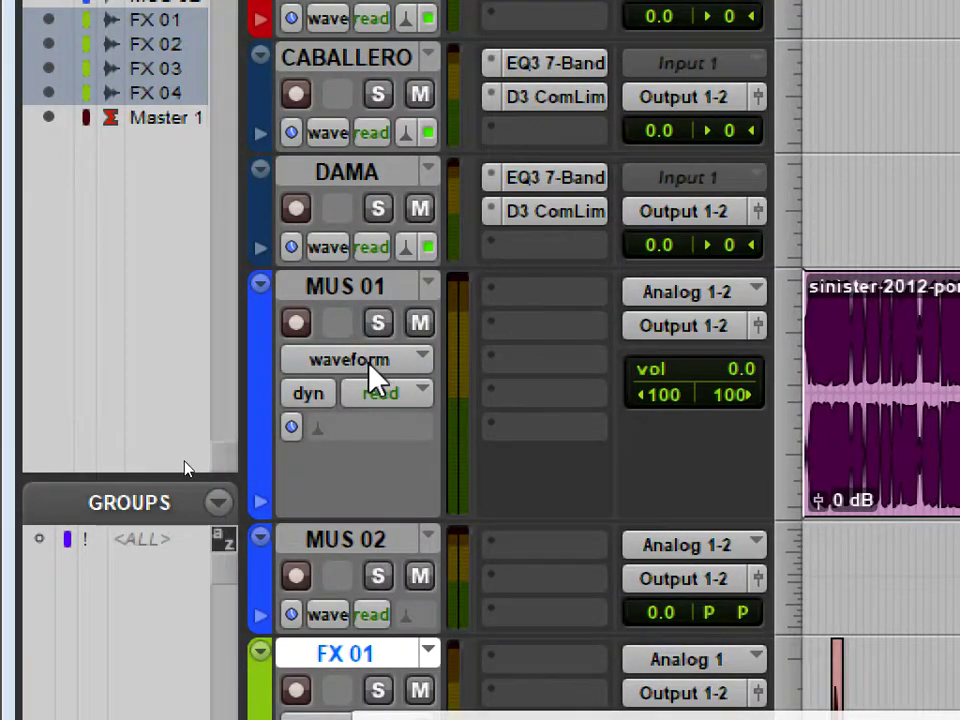
click(375, 375)
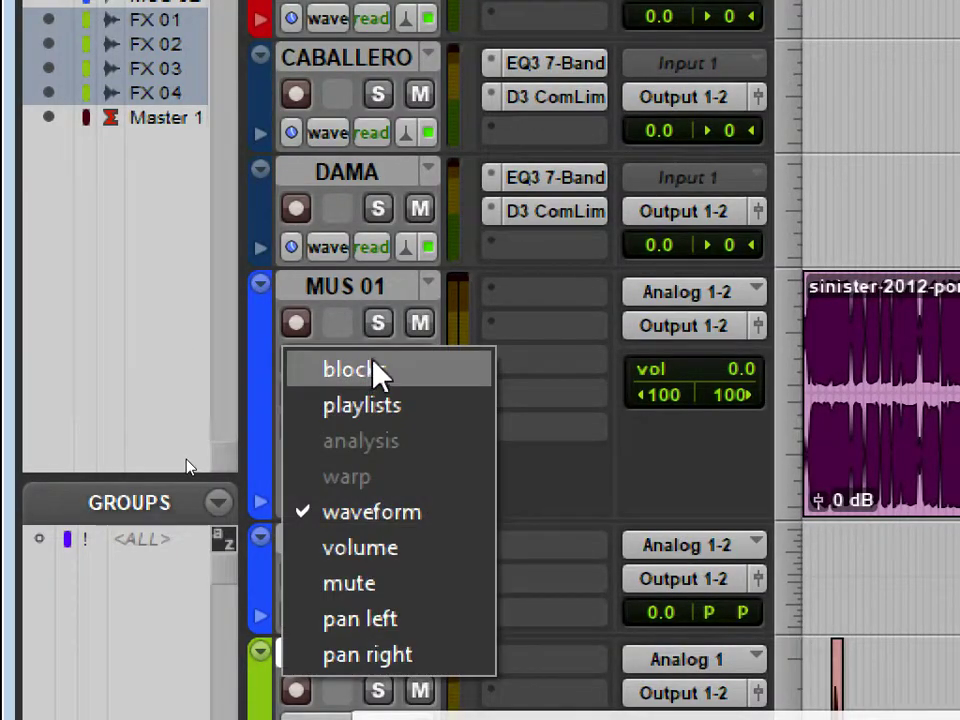
click(356, 550)
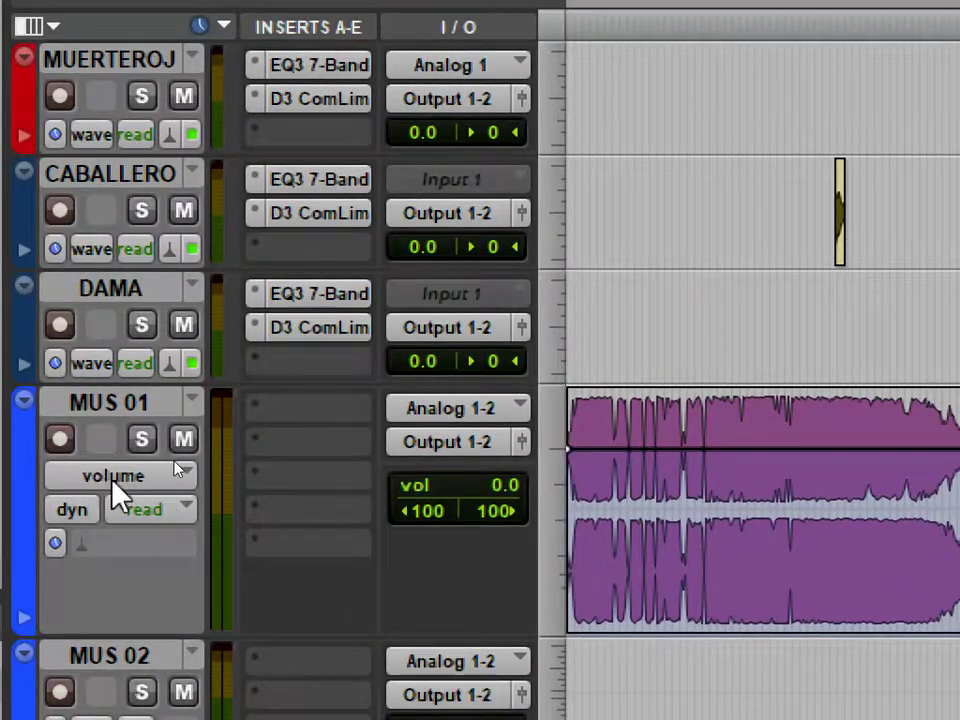
click(112, 480)
click(150, 625)
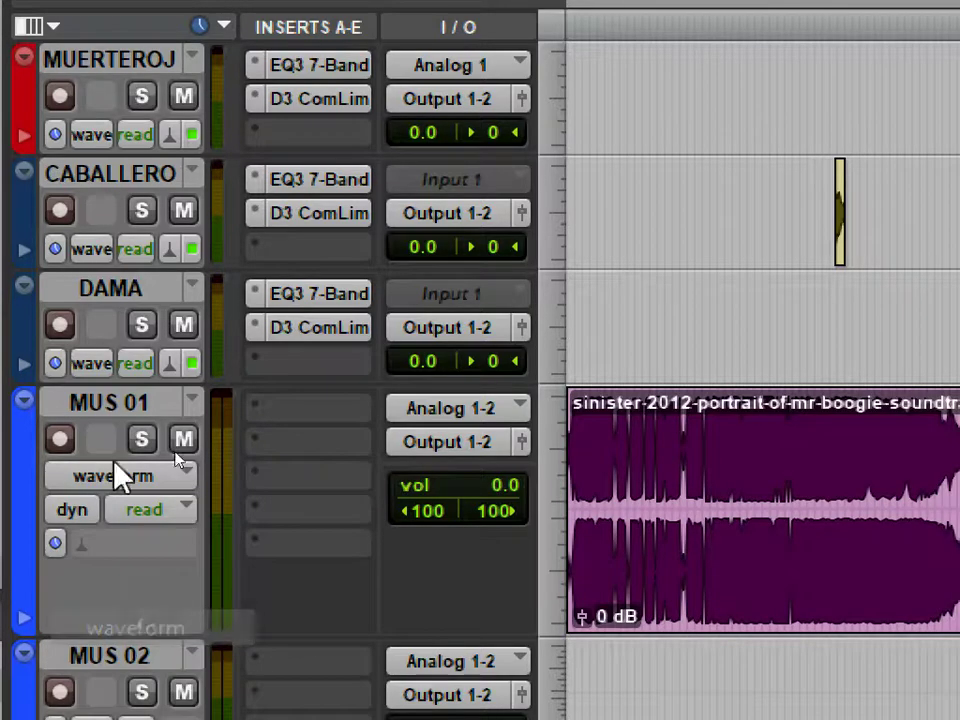
click(112, 480)
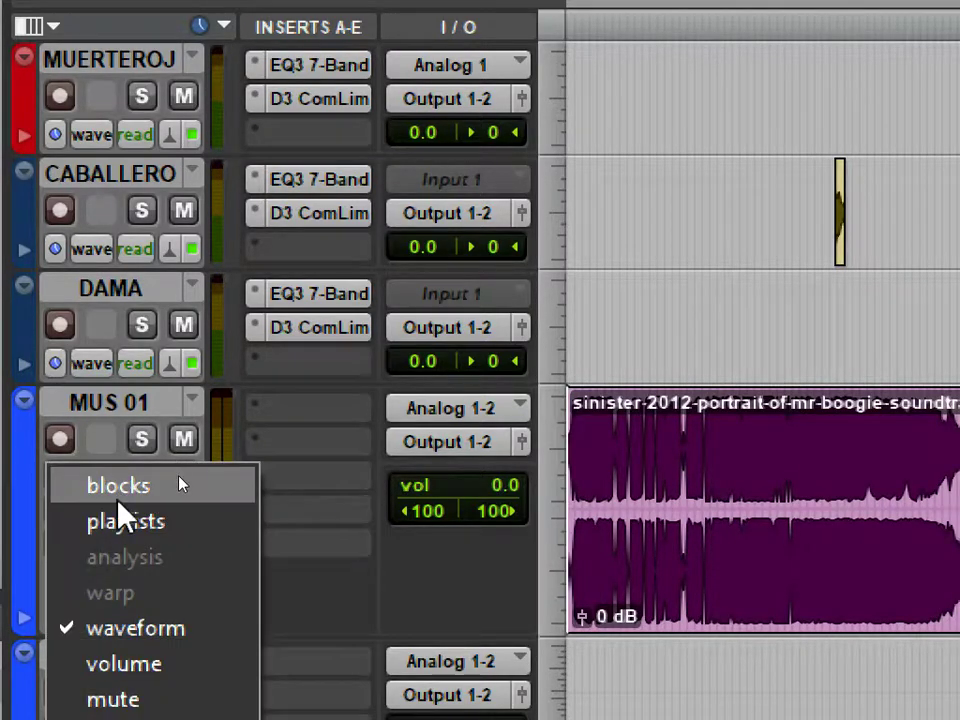
click(147, 664)
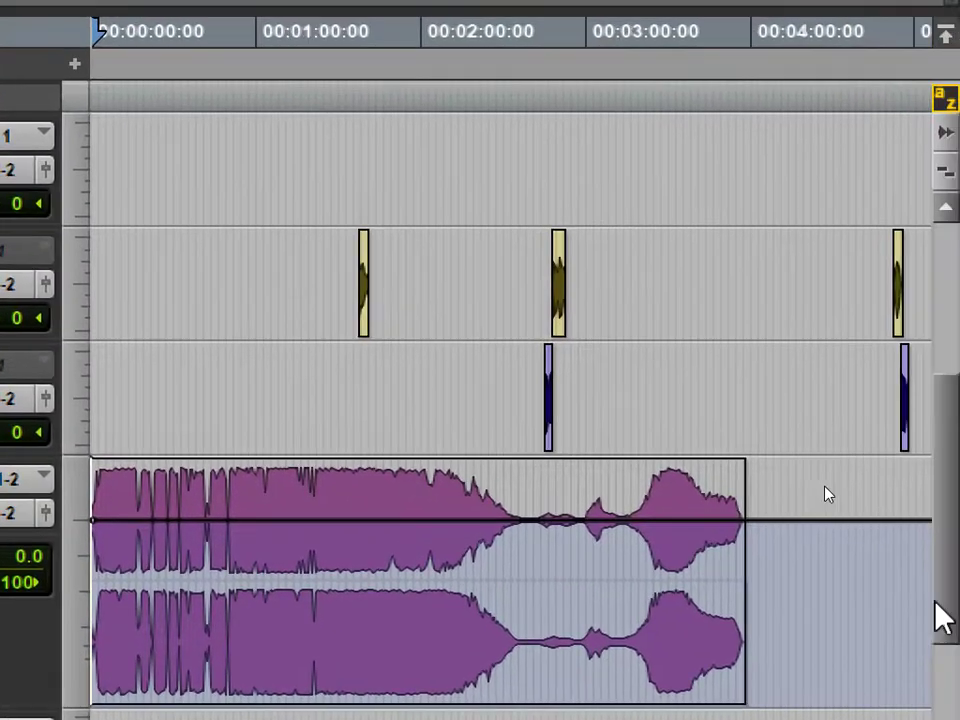
- Enlarge and solo the NARRADOR track, play it with its output window open to check its level, and close that window
drag(943, 600, 930, 478)
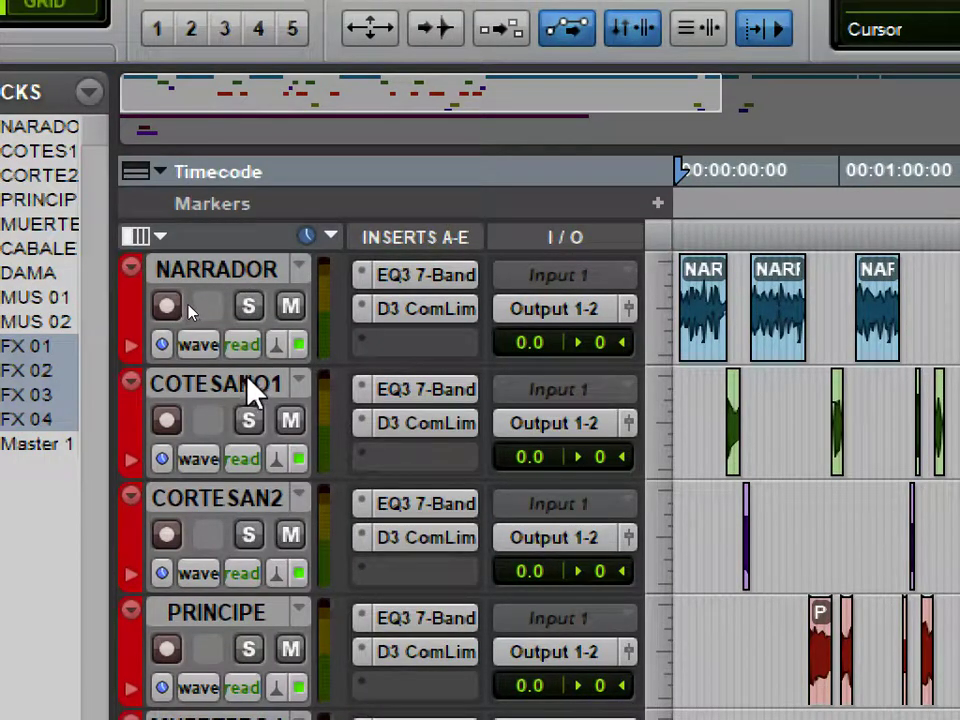
drag(249, 368, 251, 577)
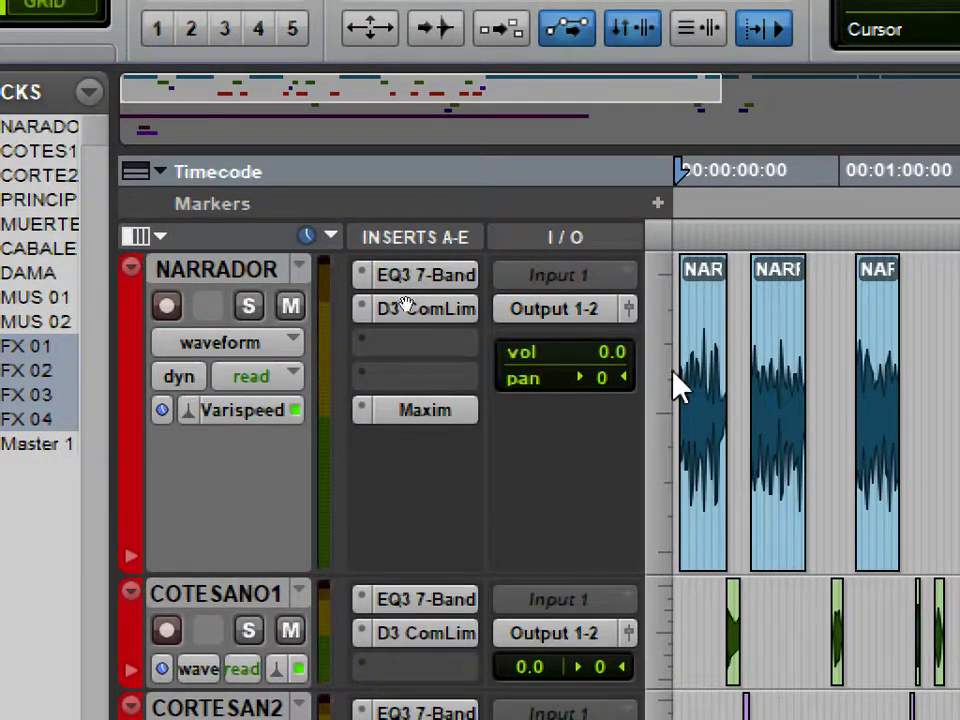
click(628, 310)
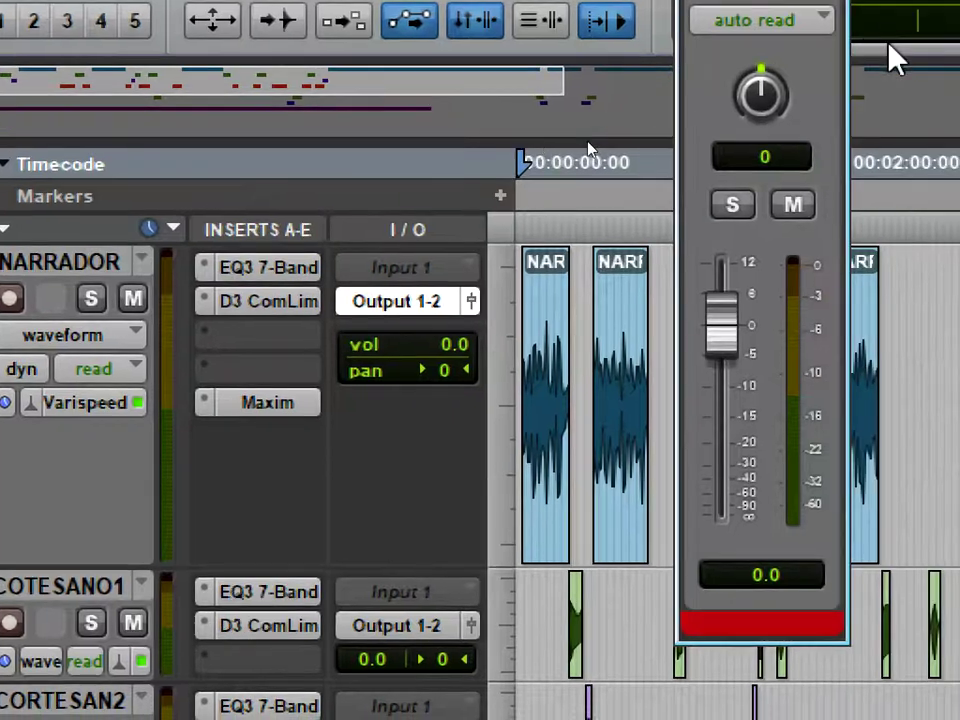
click(91, 298)
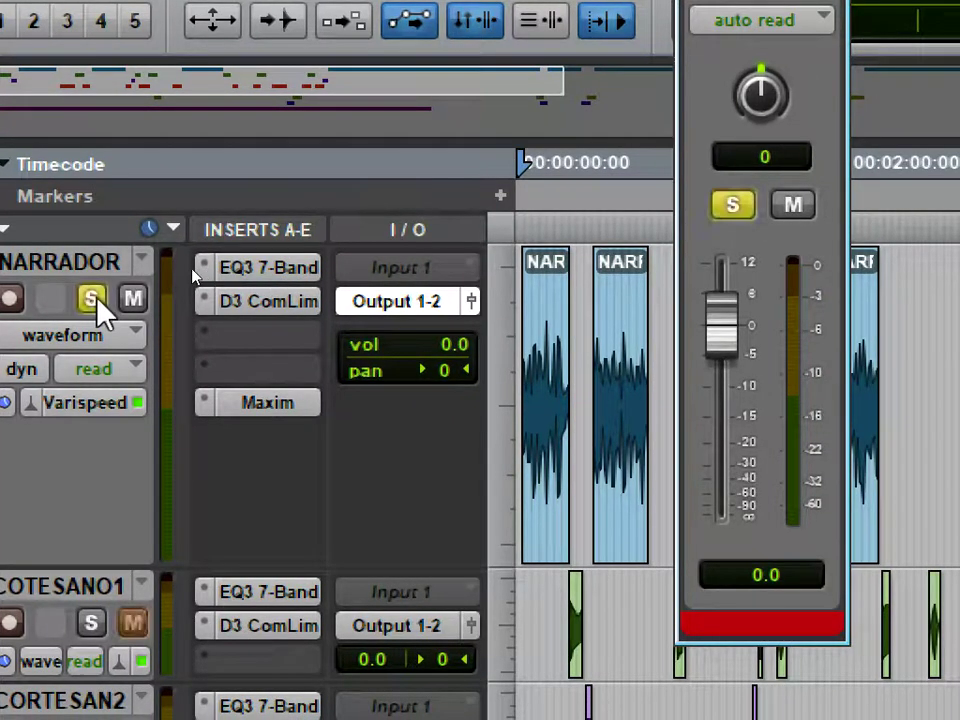
click(537, 277)
key(space)
click(527, 280)
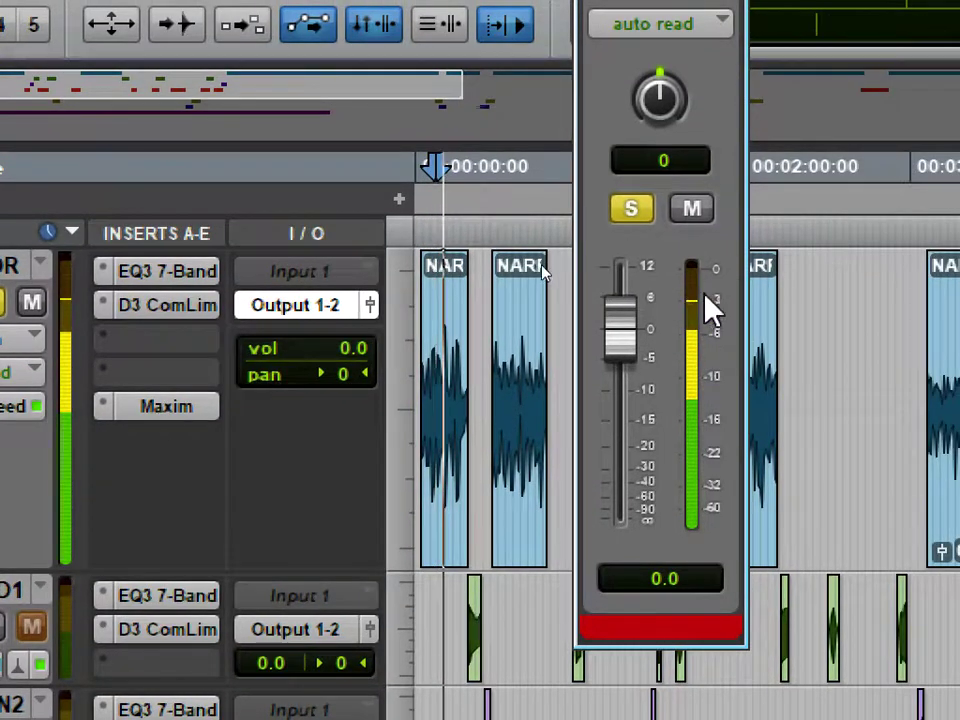
scroll(454, 606, down, 8)
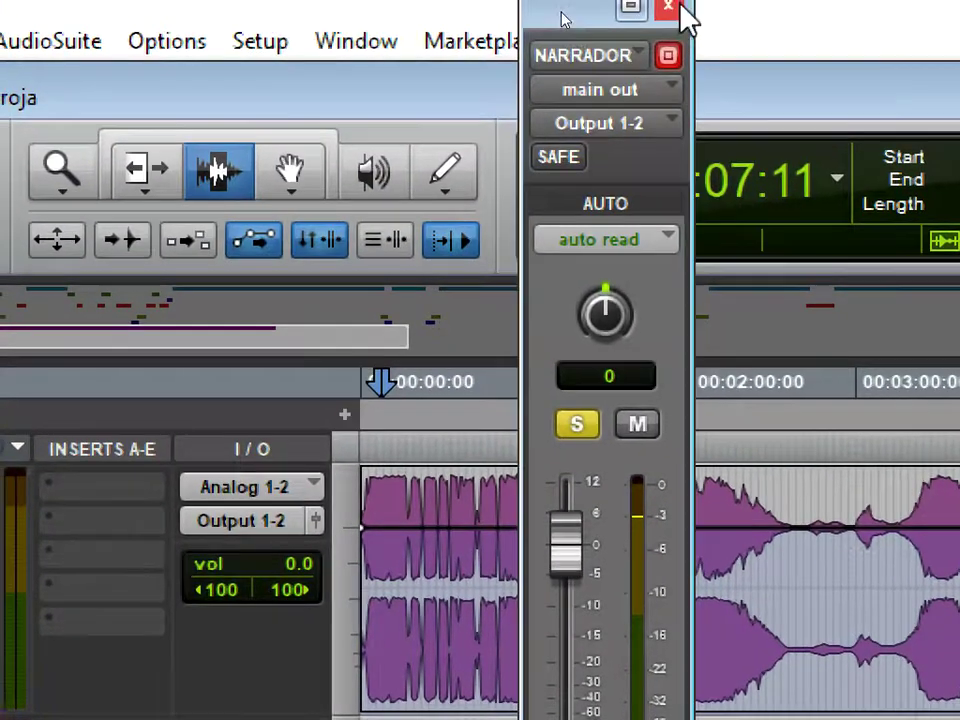
click(666, 0)
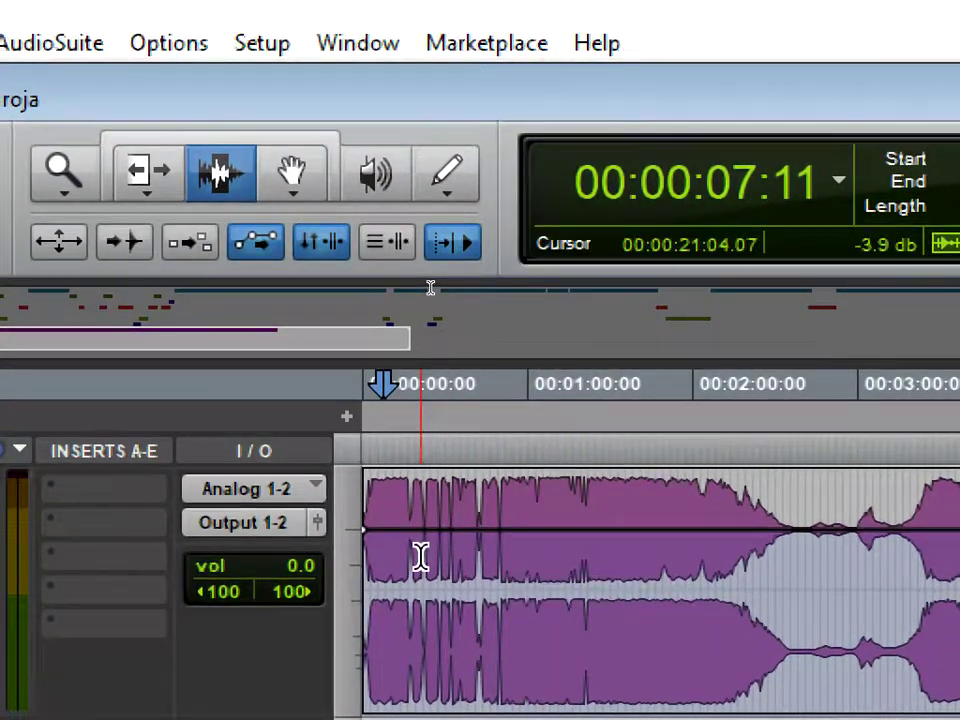
- Lower the volume automation line of MUS 01 to -9.7 dB with the Grabber tool
key(ctrl+bracketleft)
key(ctrl+bracketleft)
click(291, 172)
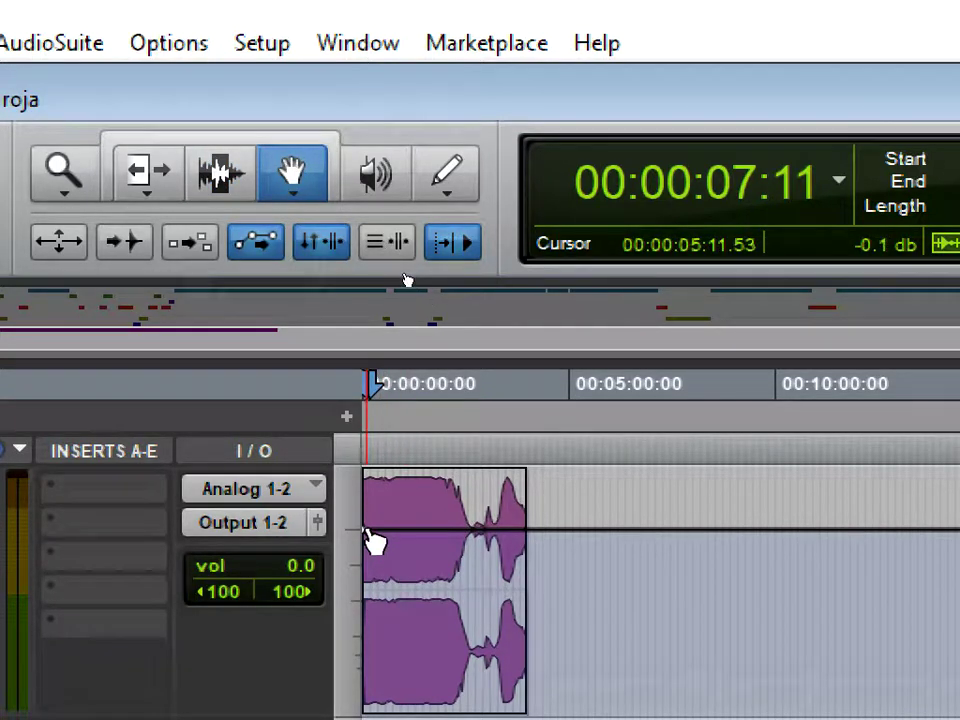
drag(372, 540, 360, 602)
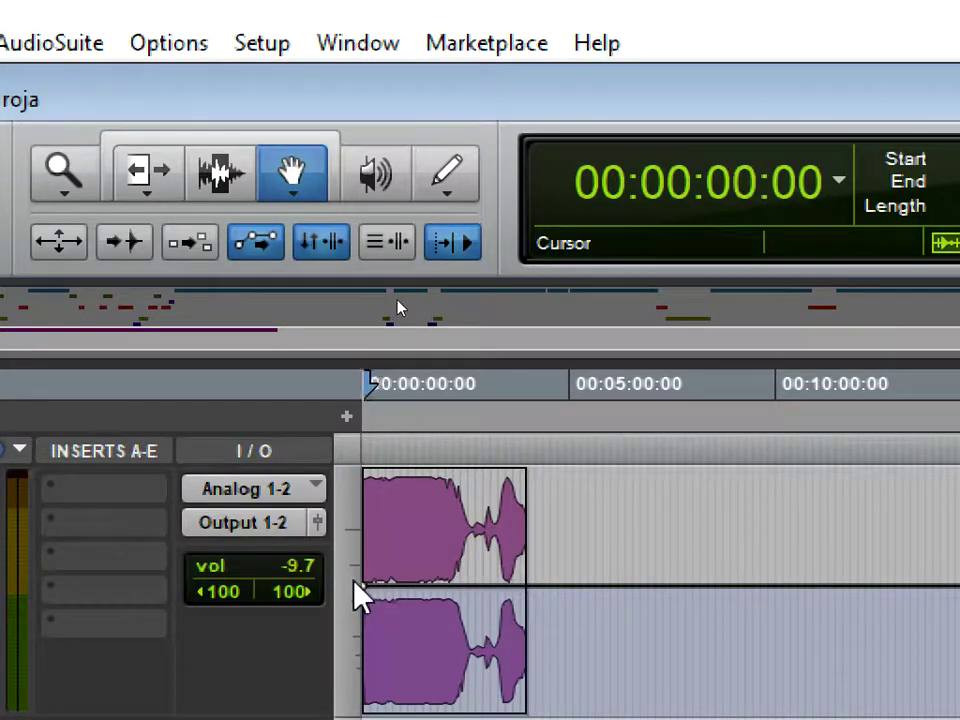
- Play the session from the start and unmute MUS 01 to hear the music together with the narration
key(t)
key(t)
key(t)
key(space)
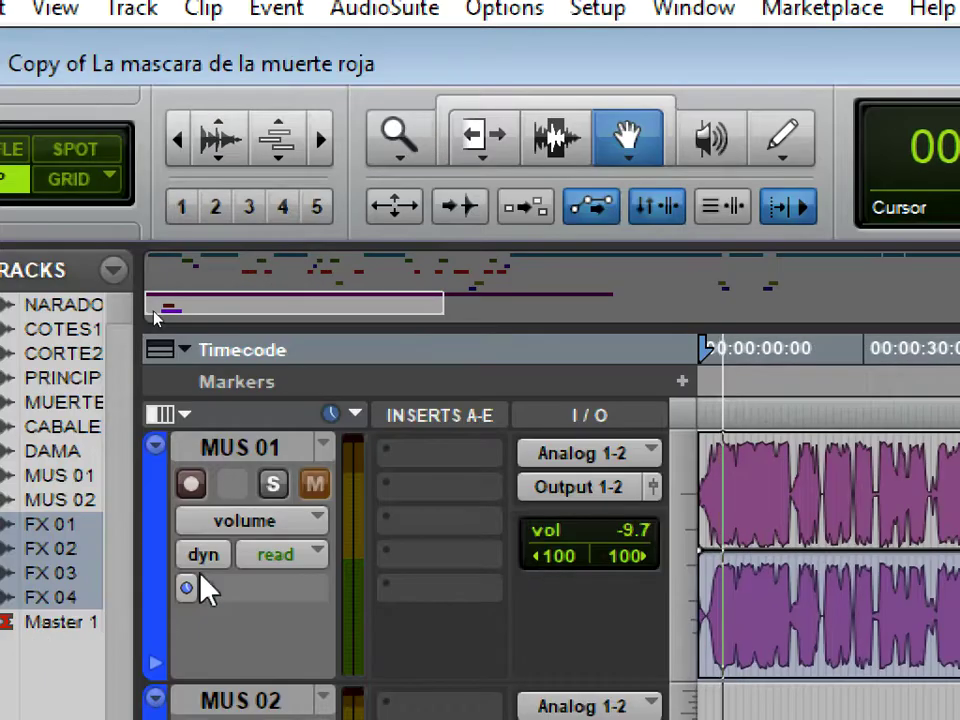
click(306, 484)
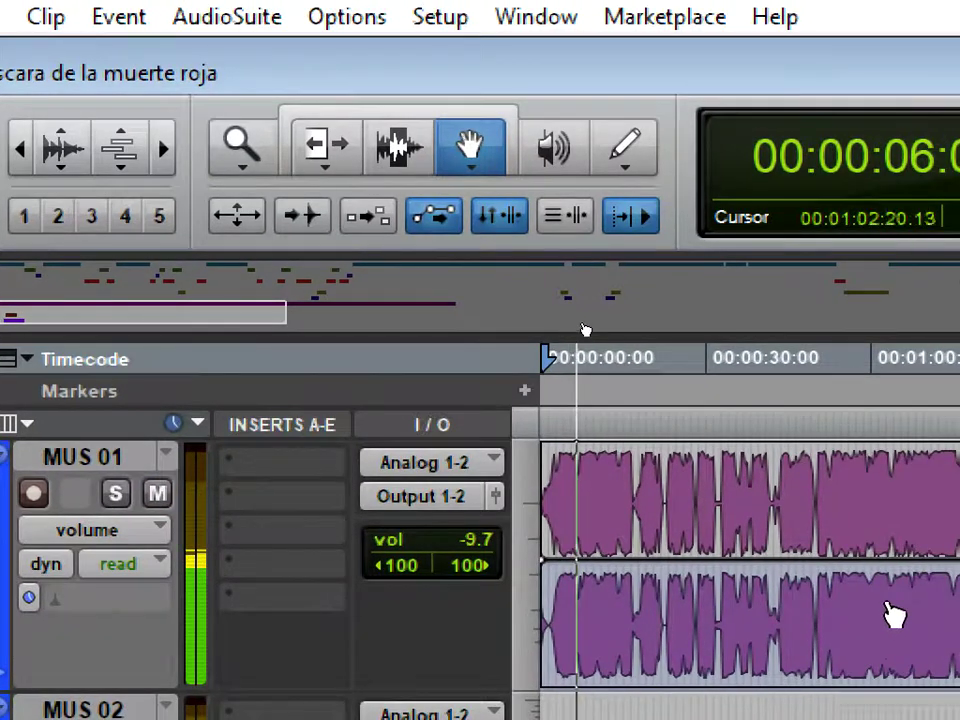
- Reduce the height of all tracks so the whole session fits in view, and make MUS 01 slightly taller
scroll(96, 690, up, 3)
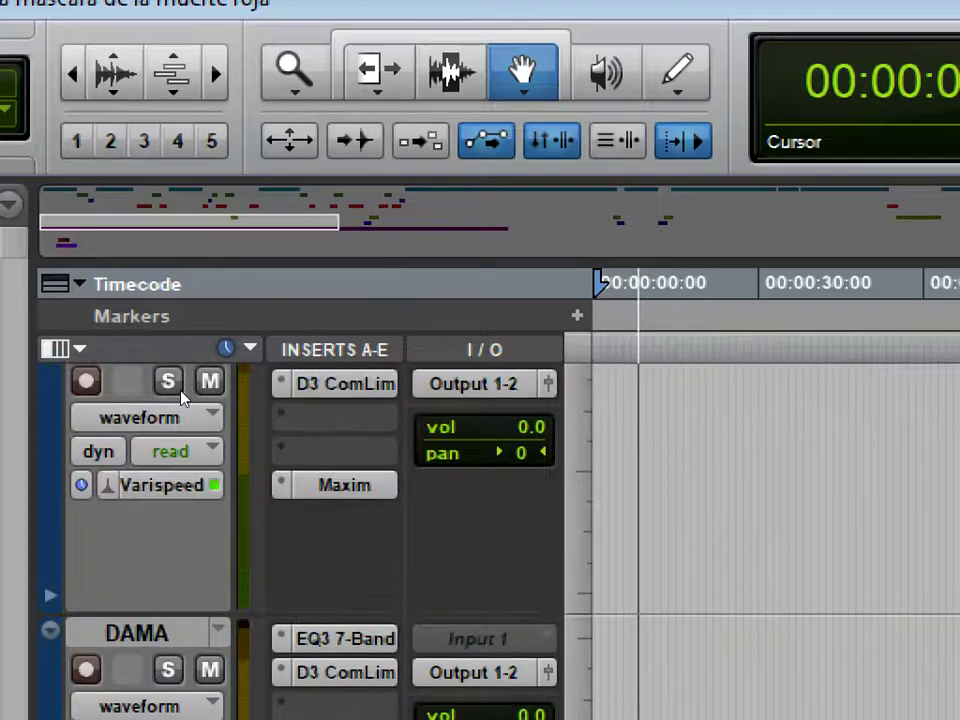
drag(181, 391, 192, 259)
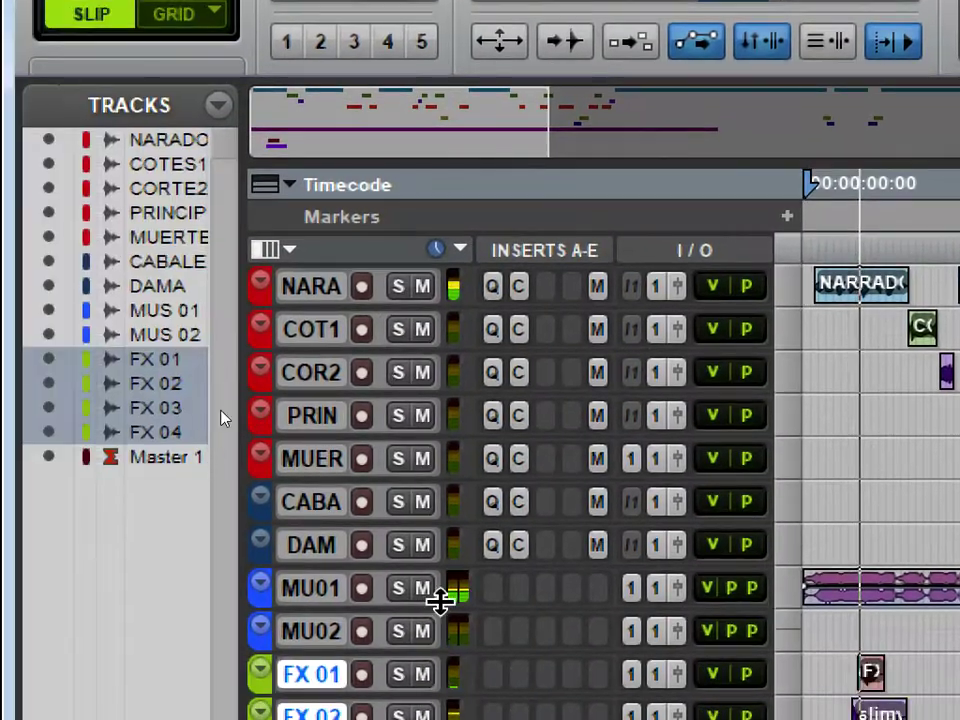
drag(369, 606, 379, 624)
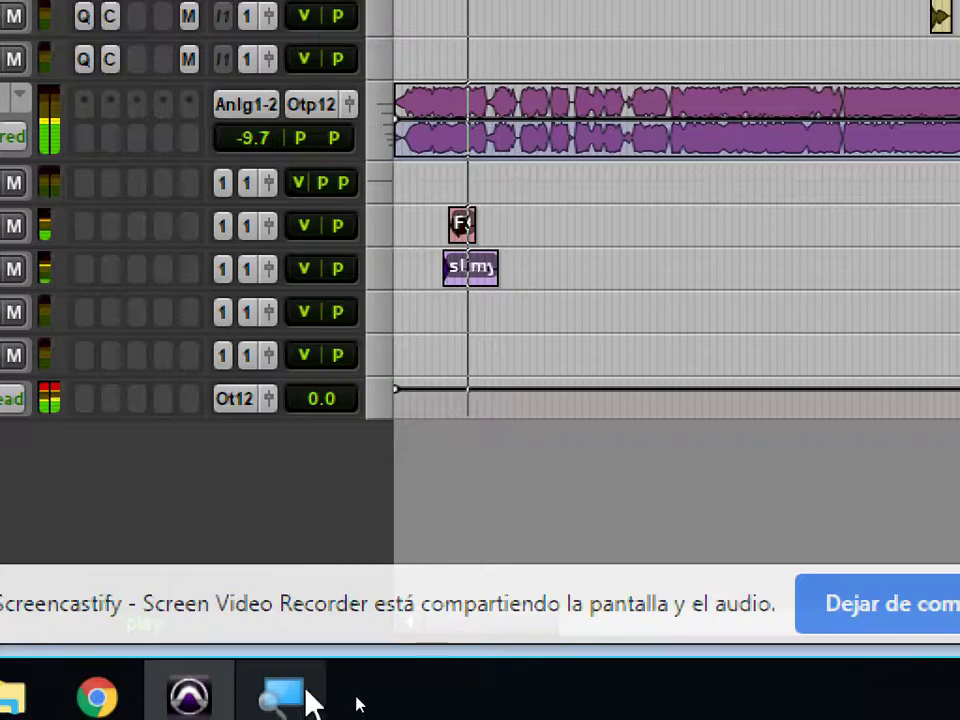
- Reset the Windows Magnifier to 100% and minimize it
click(300, 697)
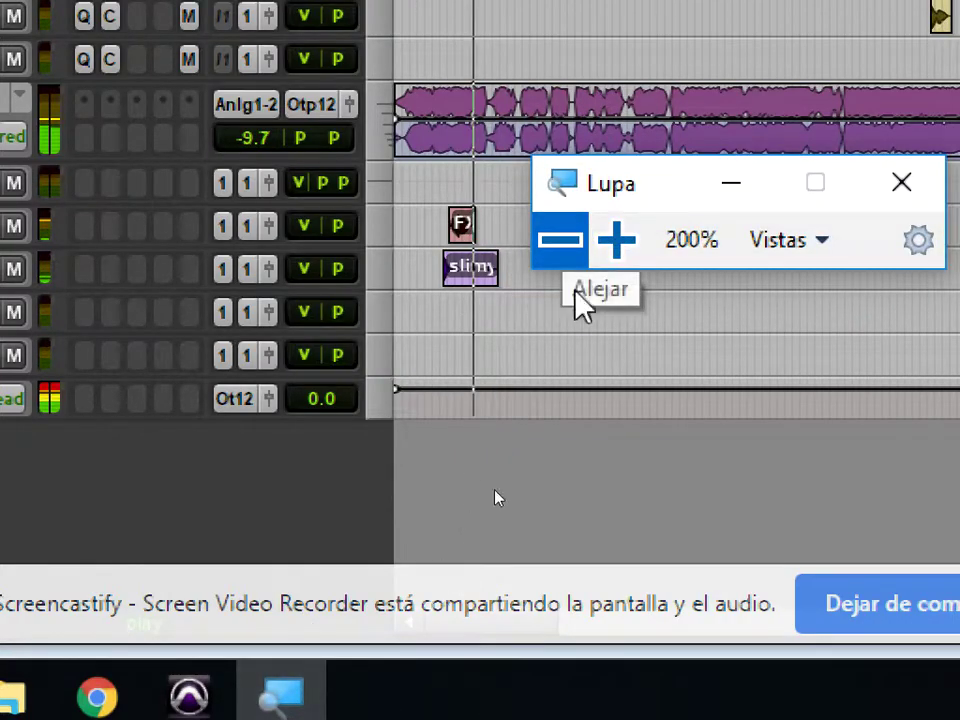
click(604, 246)
click(565, 248)
click(565, 248)
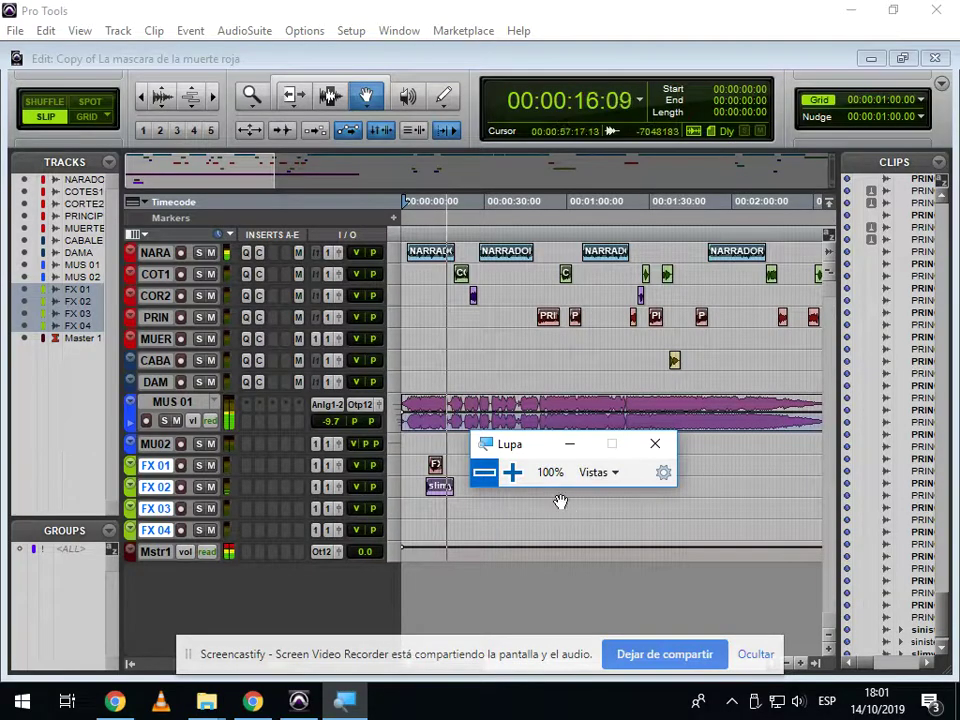
click(569, 443)
- Stop playback, make the MUS 01 track taller, and lower its volume automation line to -14.0 dB
click(220, 432)
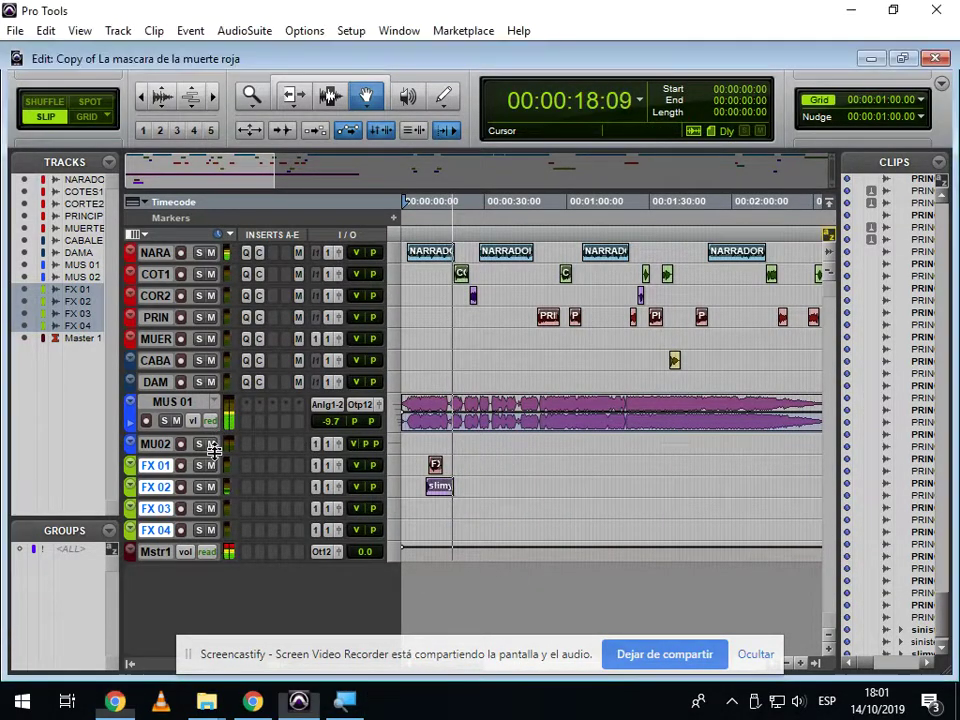
key(space)
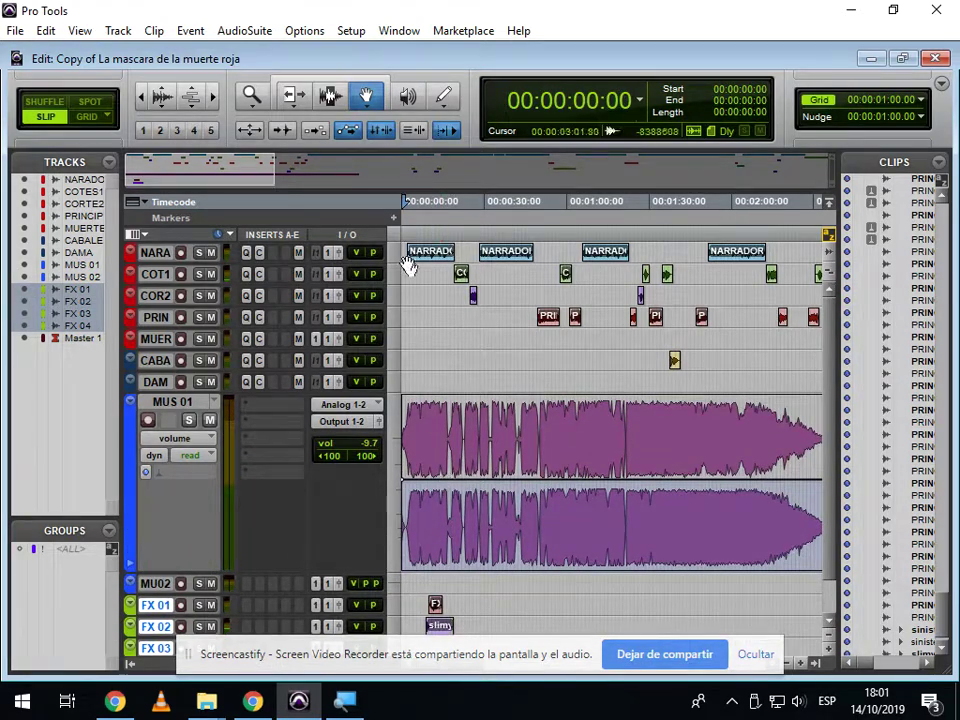
click(333, 98)
click(440, 443)
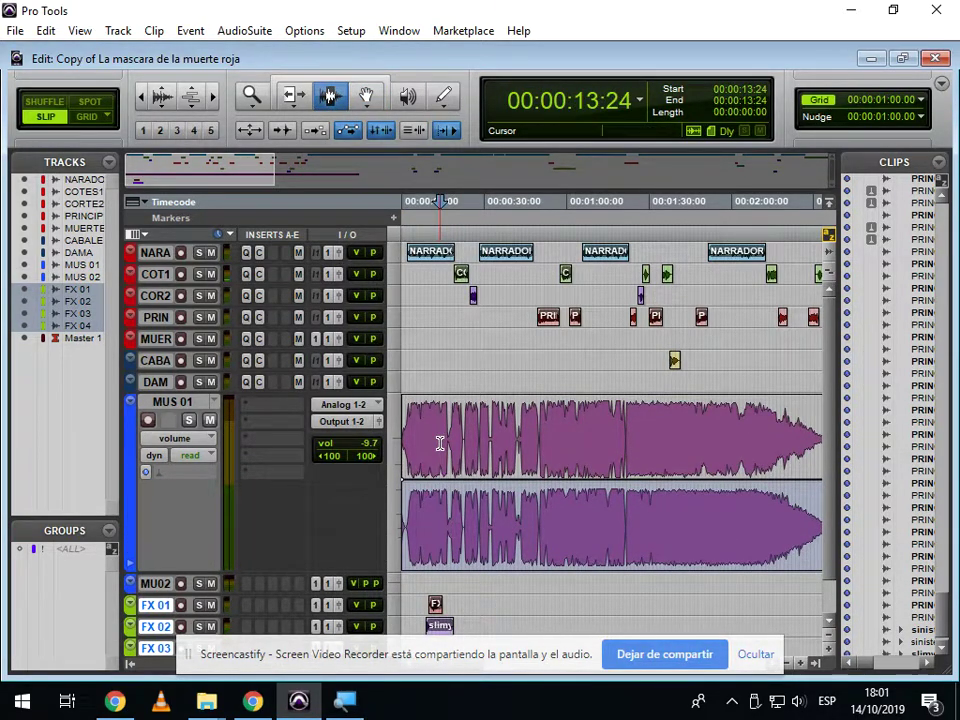
key(ctrl+])
key(ctrl+])
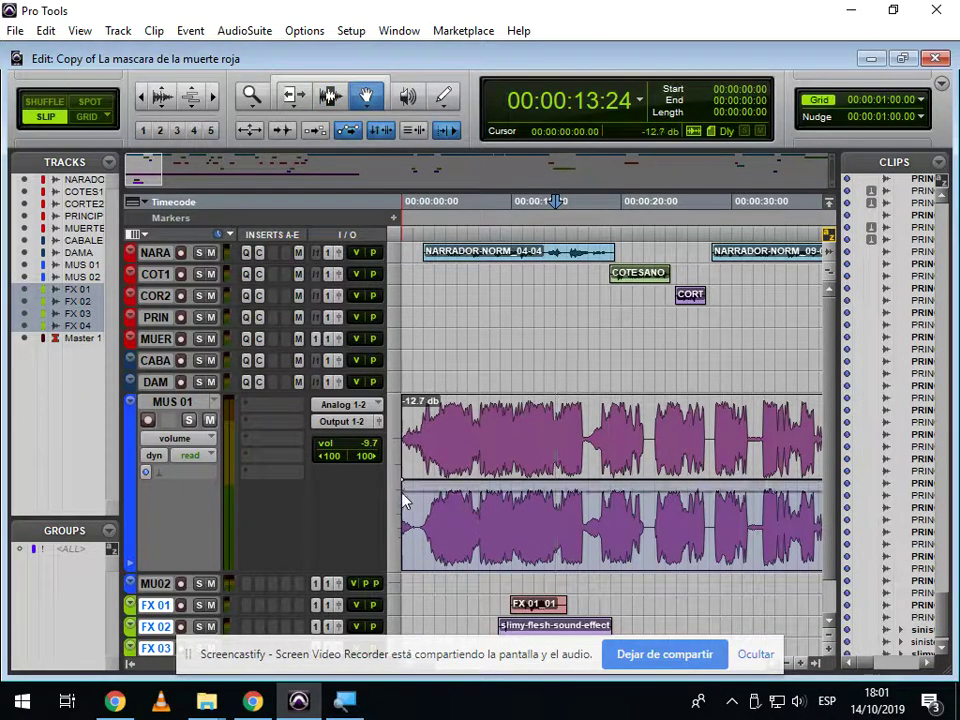
key(space)
key(space)
key(Return)
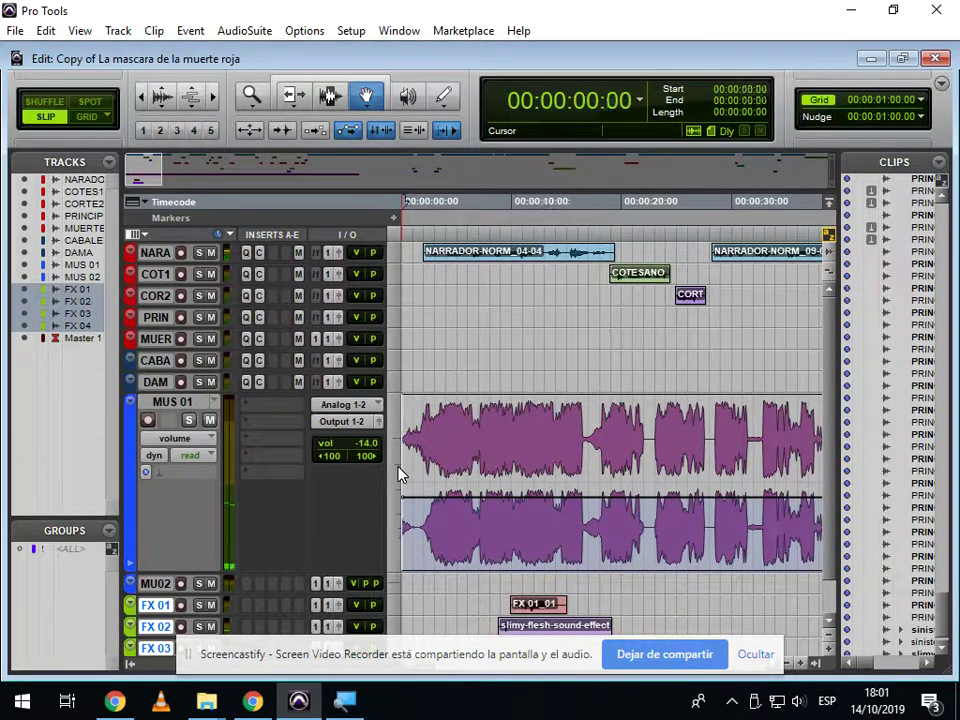
- Play the session from the start and from 00:00:15:19 to judge the music level against the first narration, and select the Grabber tool
key(space)
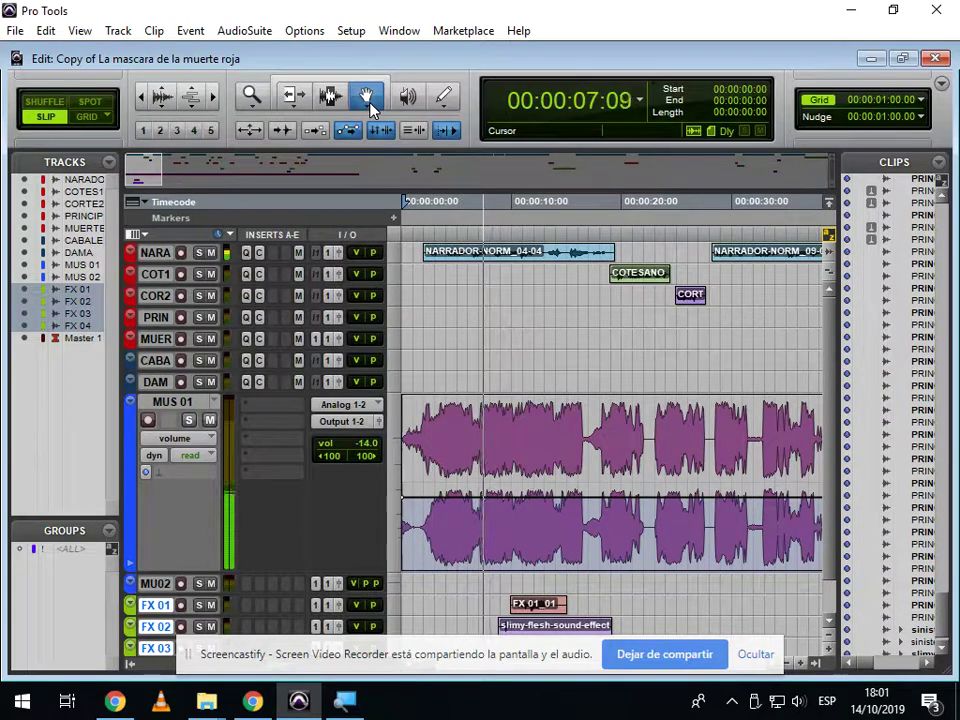
click(331, 97)
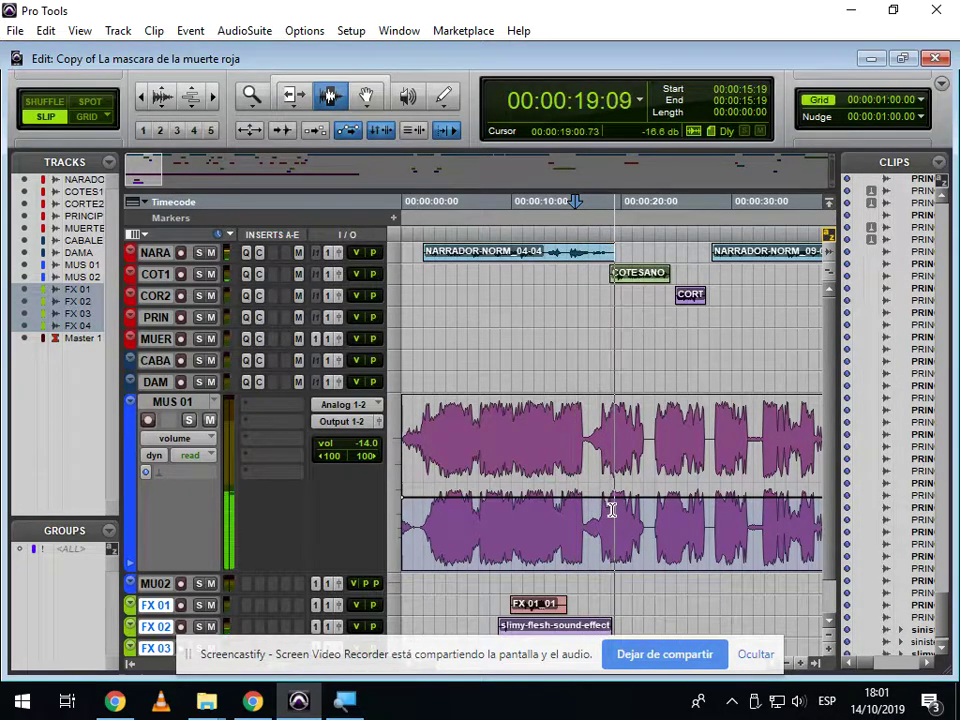
key(space)
key(F8)
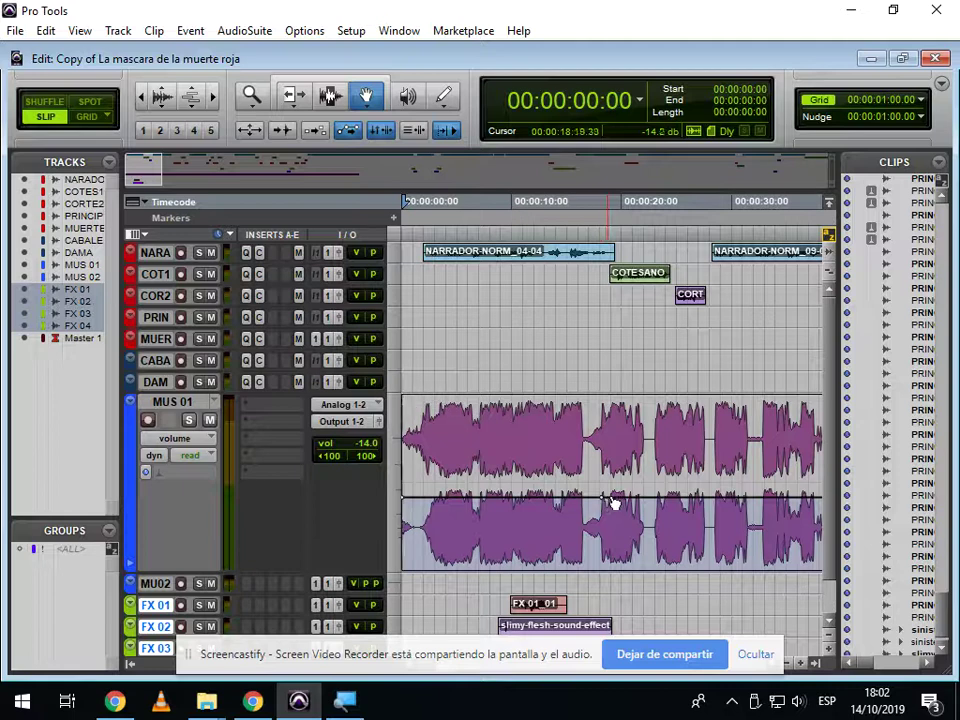
- Fade the MUS 01 volume line down to about -56.5 dB from 00:00:18 to 00:00:20, and play the transition from 00:00:18:02
drag(621, 518, 625, 555)
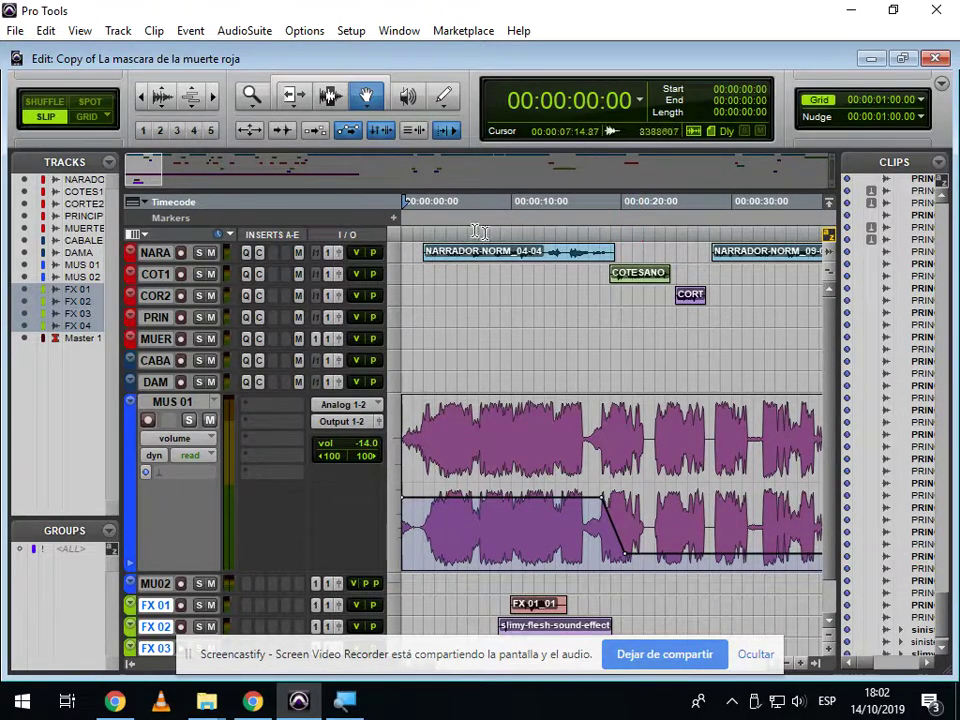
click(331, 96)
click(598, 352)
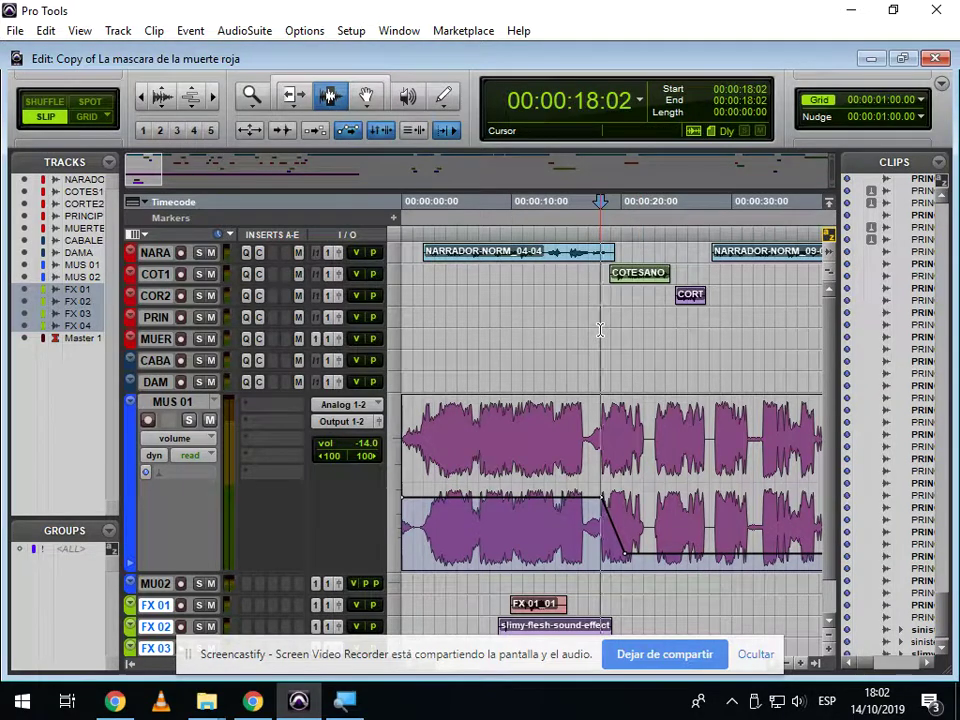
key(space)
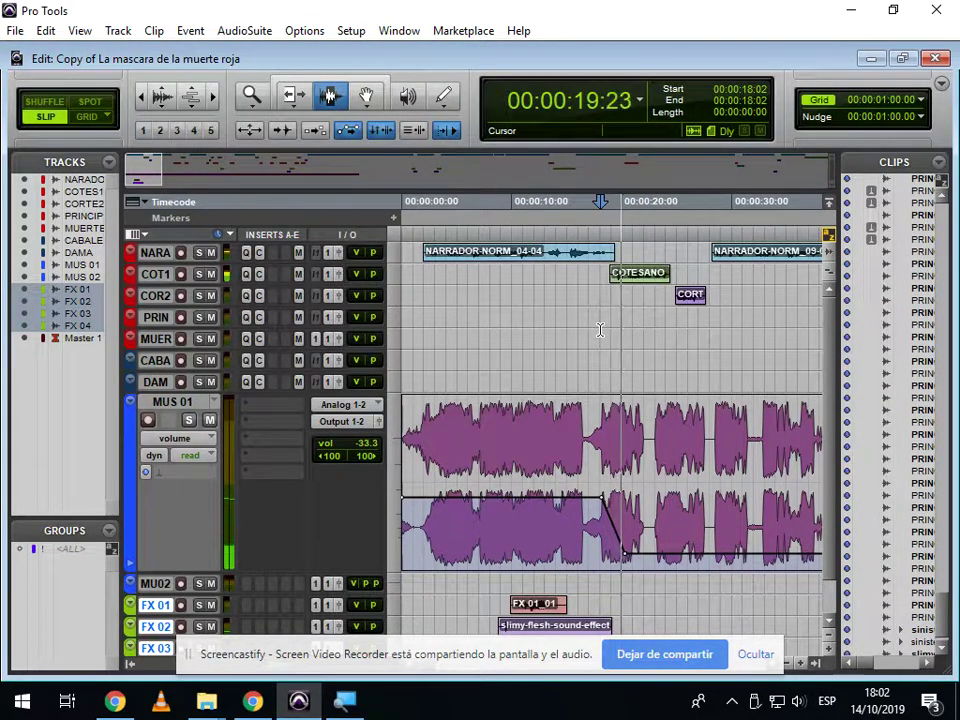
key(t)
key(space)
- Move the MUS 01 fade-out breakpoints one second later and play the transition from 00:00:18:07
click(613, 509)
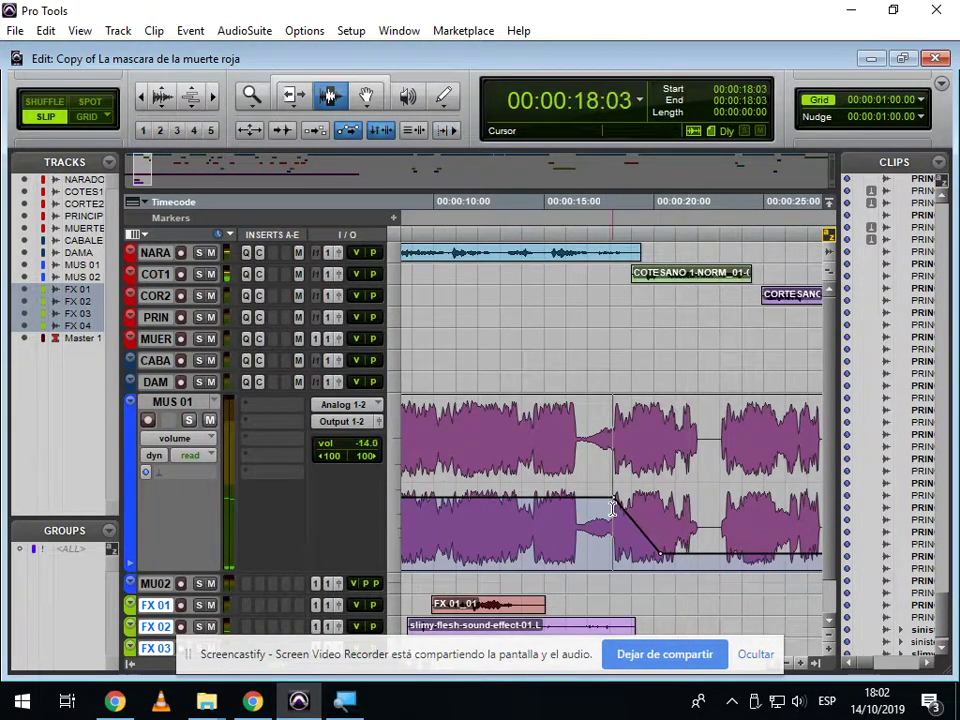
drag(613, 509, 665, 509)
key(KP_Add)
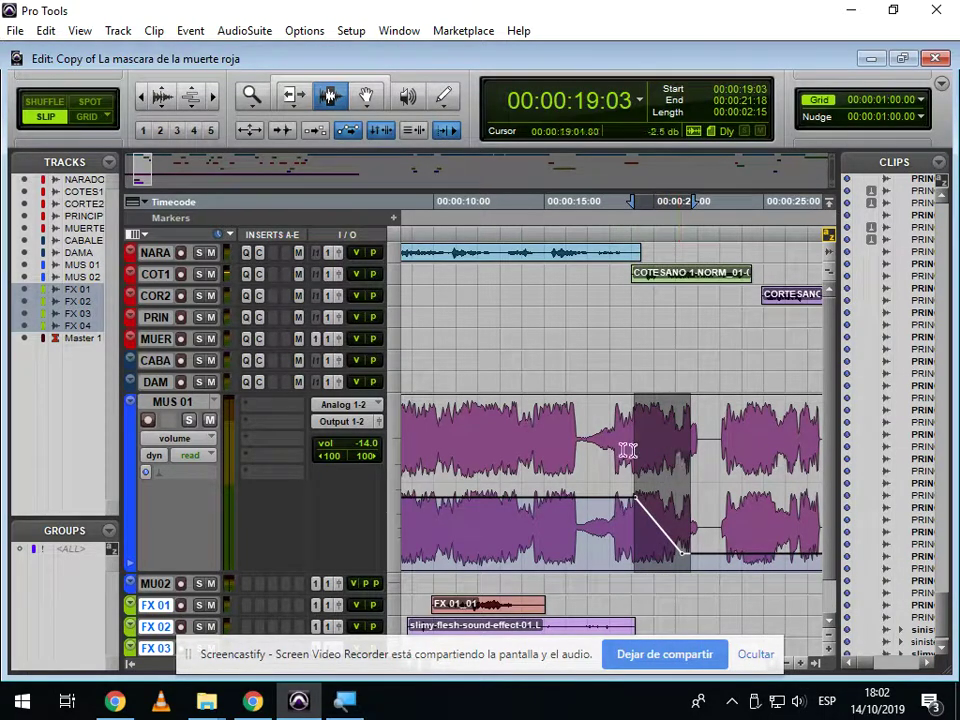
click(617, 310)
key(space)
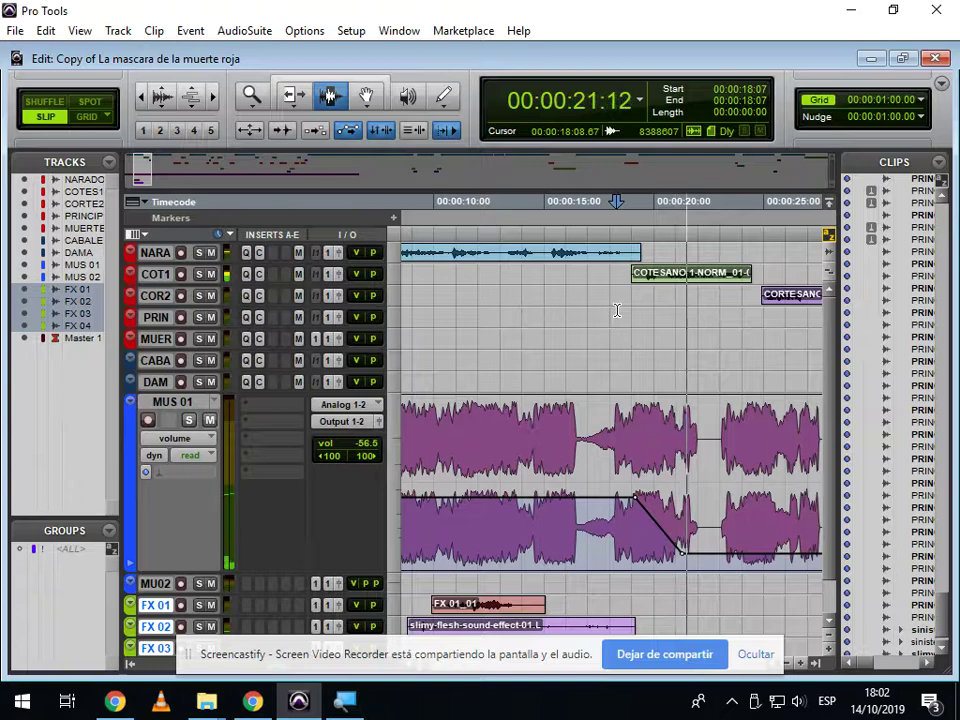
- Stop playback and switch MUS 01 to the waveform view to see the music clip around the fade-out
key(r)
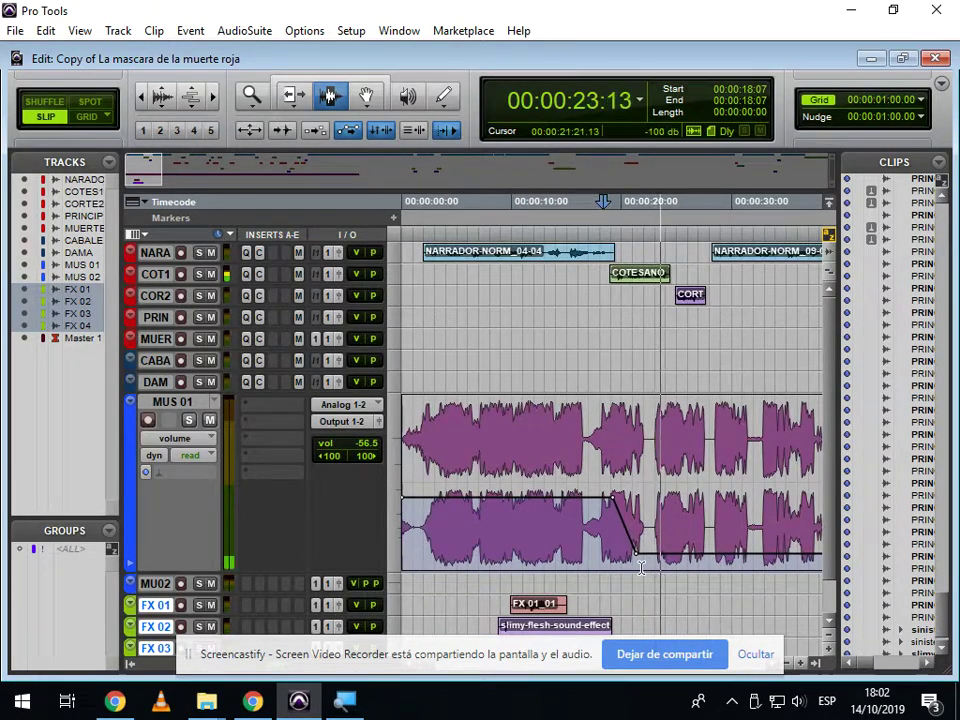
key(r)
click(175, 438)
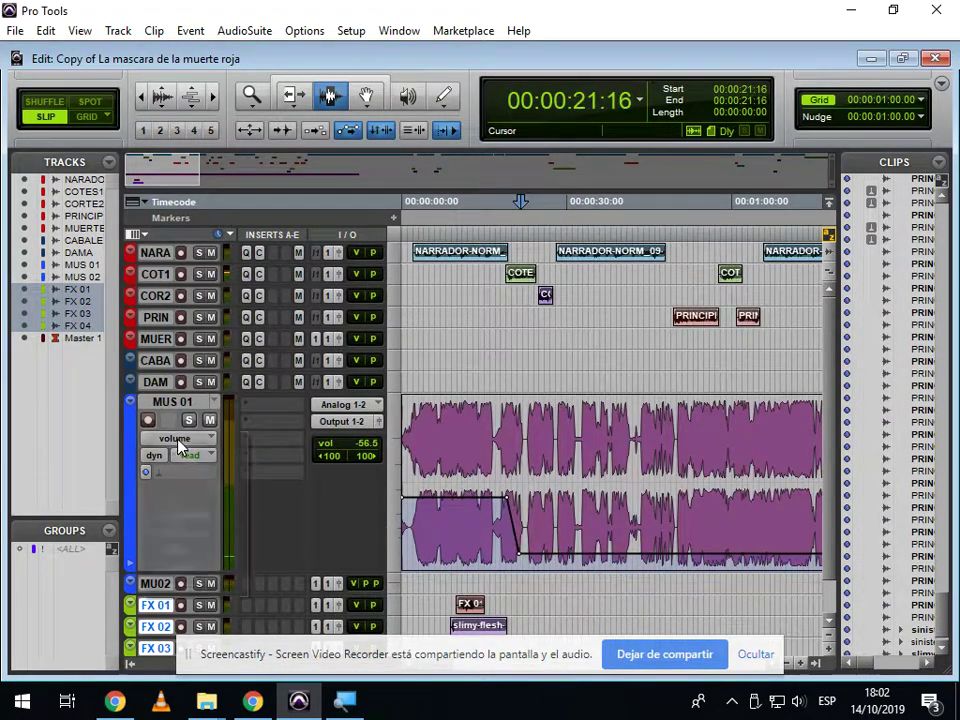
click(185, 514)
key(space)
key(t)
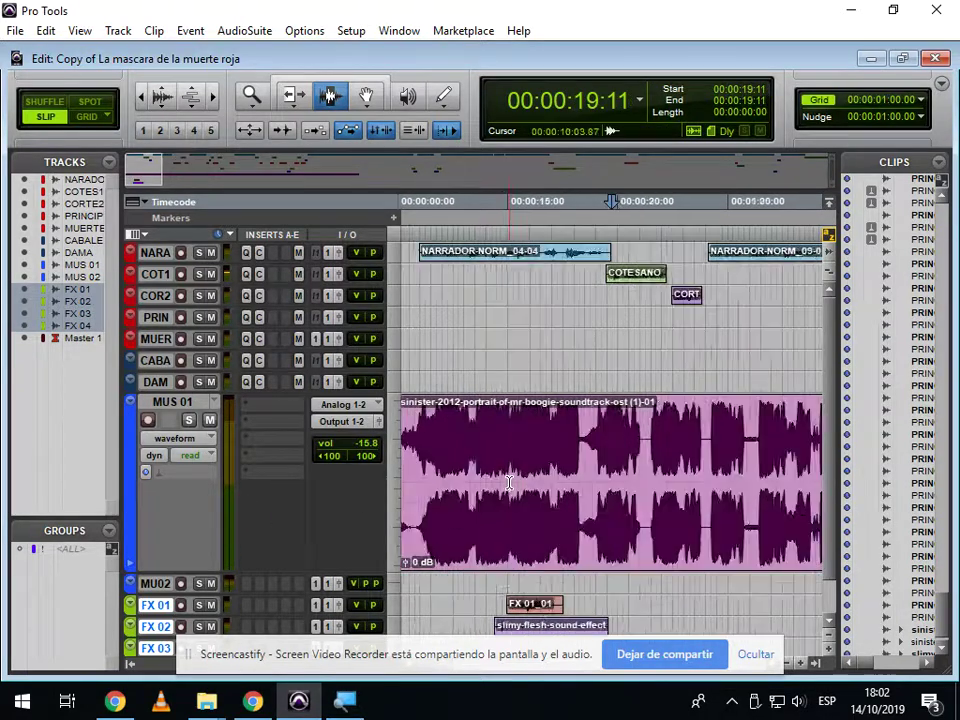
key(t)
- Return MUS 01 to the volume view and delete the fade breakpoints between 00:00:18:24 and 00:00:22:02
click(175, 438)
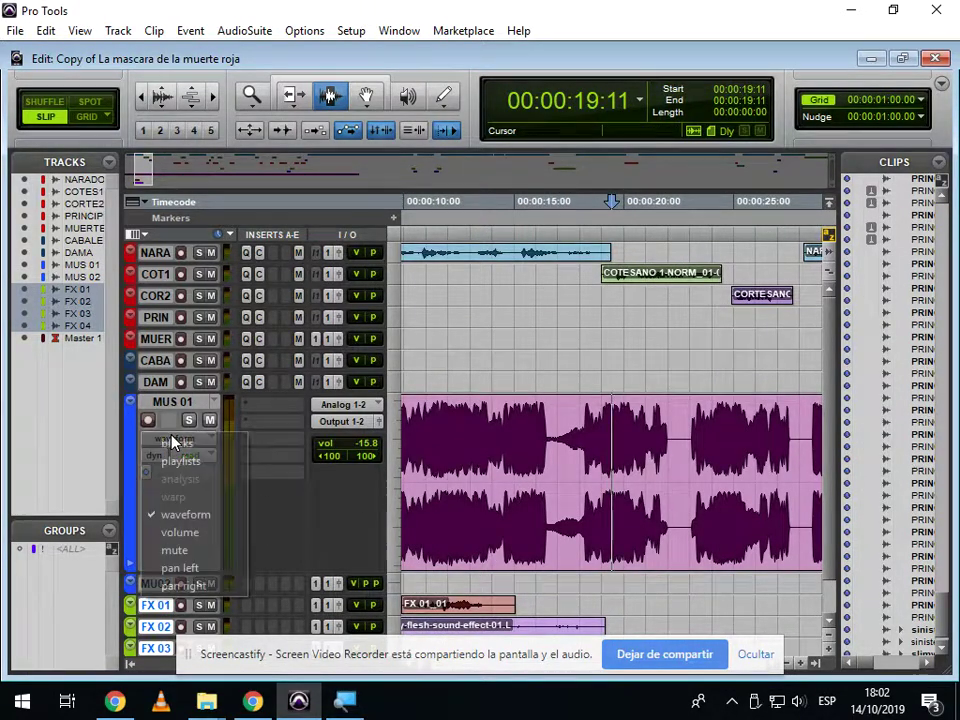
click(188, 530)
drag(603, 517, 669, 517)
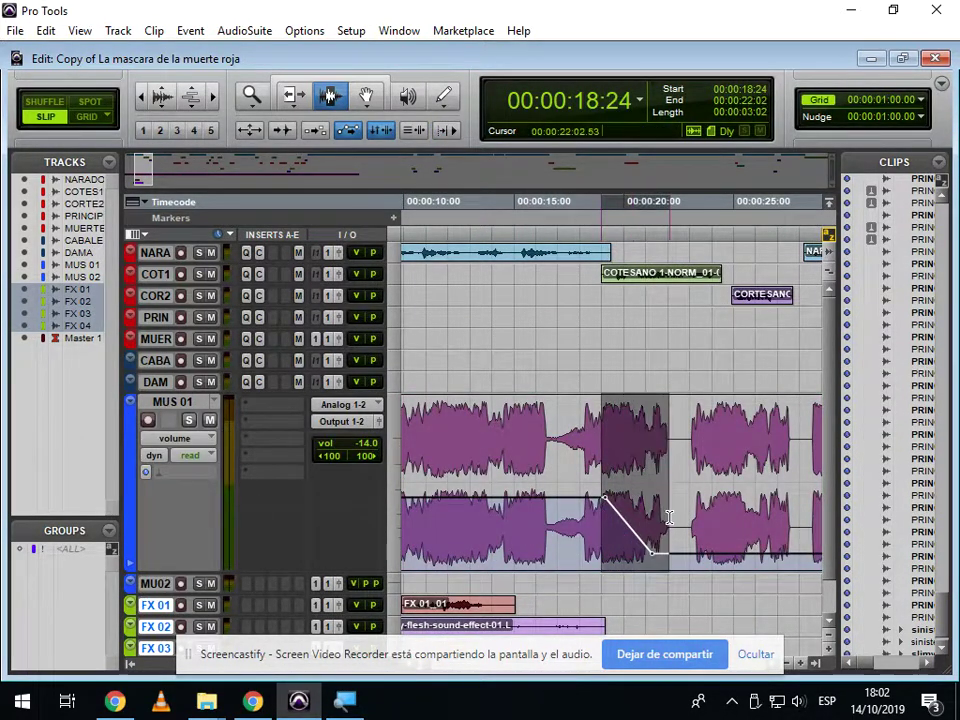
key(Delete)
- Lower the MUS 01 volume to about -30.6 dB between 00:00:02:07 and 00:00:16:13, under the first narration
key(r)
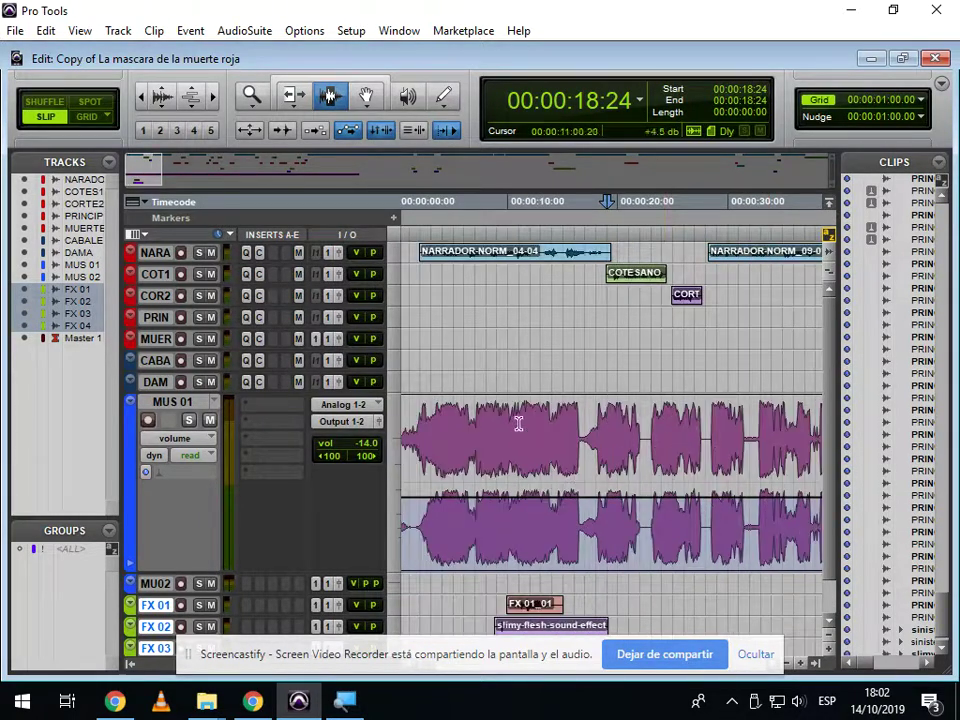
drag(422, 476, 581, 450)
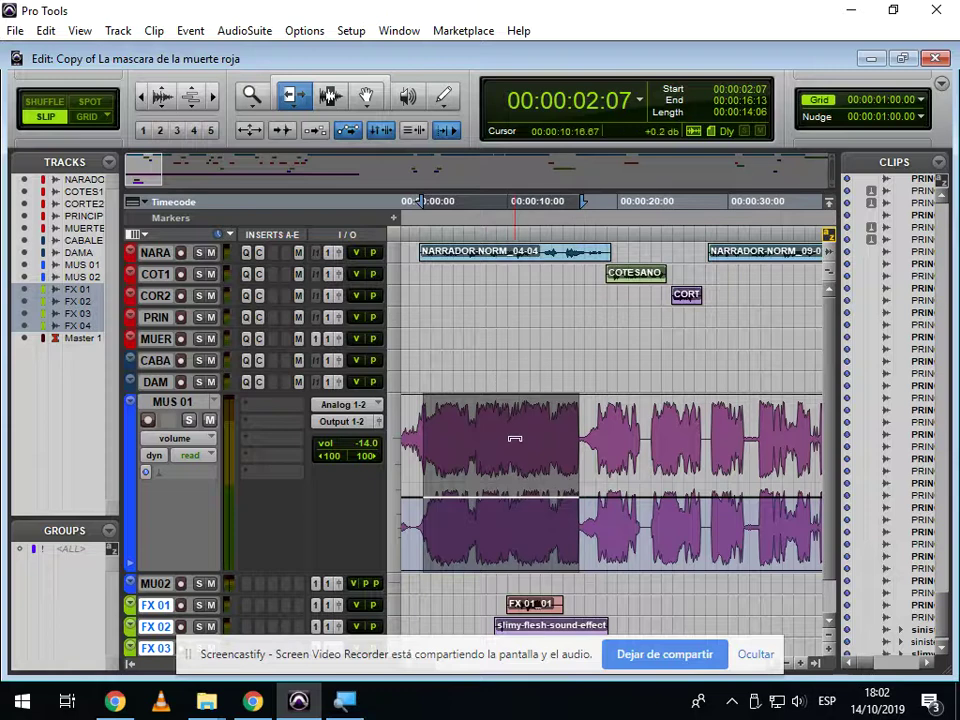
drag(516, 476, 517, 478)
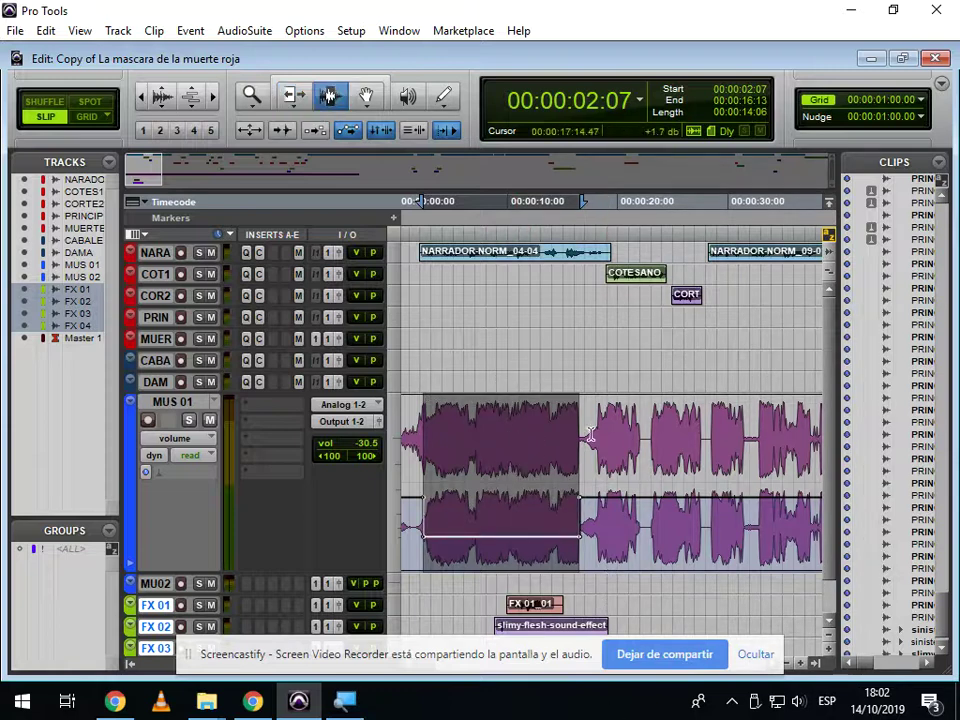
click(591, 433)
- Add breakpoints with the Grabber tool to make two volume rises and dips on MUS 01 between about 00:00:18 and 00:00:34
click(369, 94)
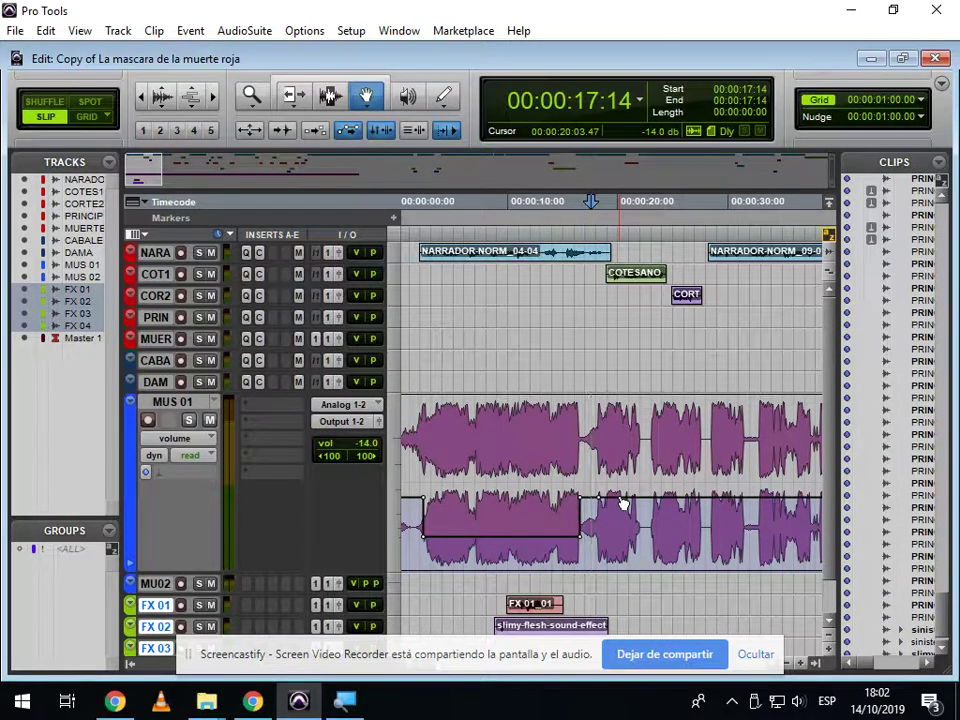
drag(621, 505, 675, 535)
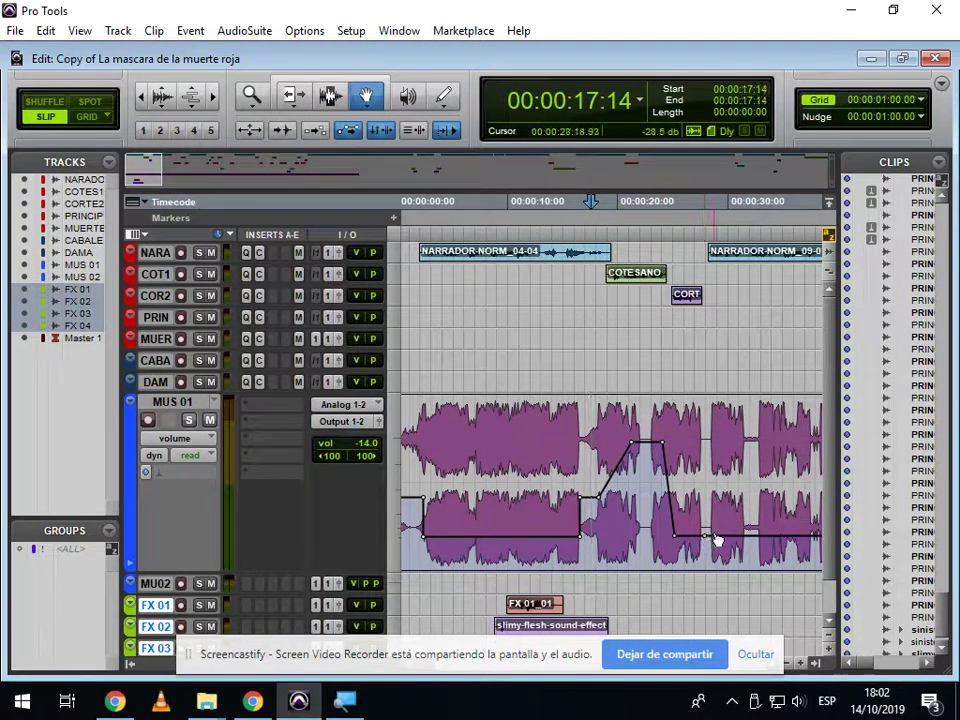
click(766, 434)
drag(737, 432, 772, 531)
- Play the session from 00:00:15:04 to hear the music volume rise and dip
click(338, 96)
click(566, 494)
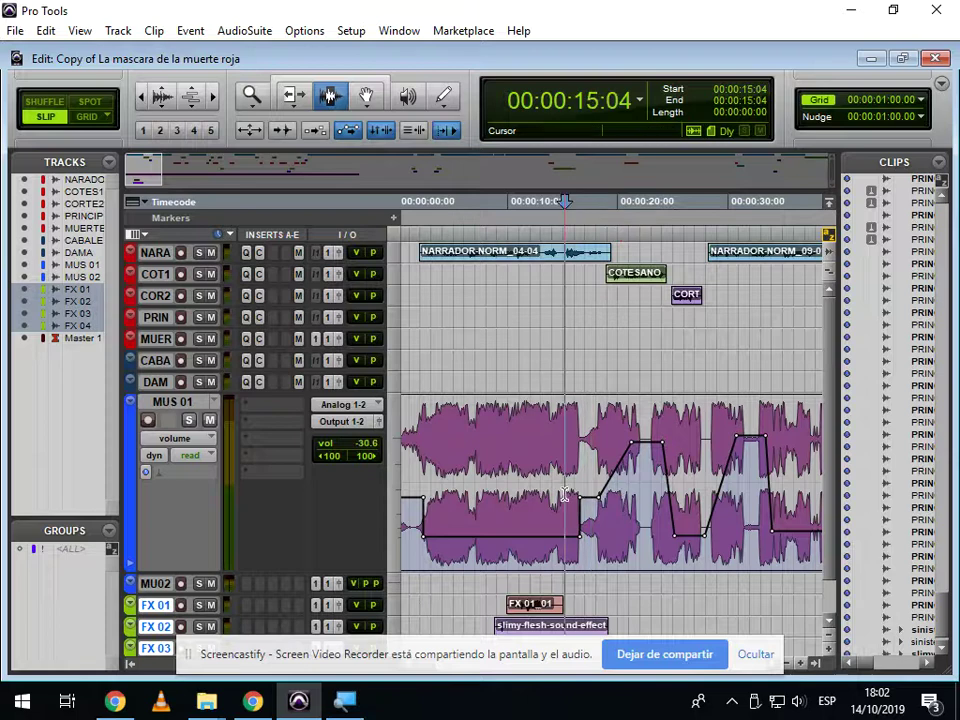
key(space)
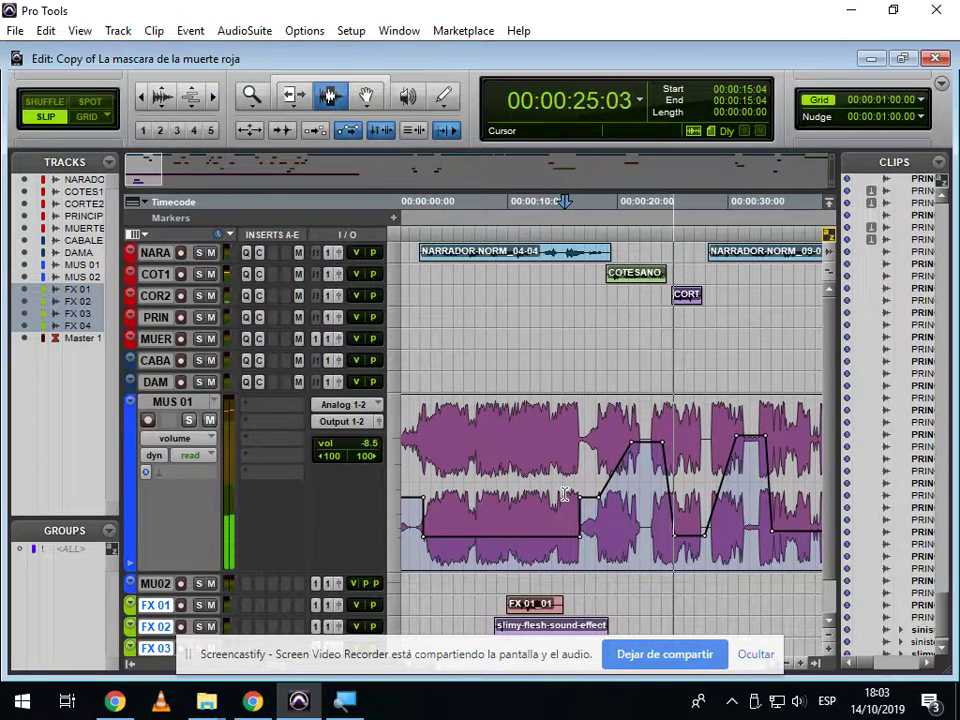
key(space)
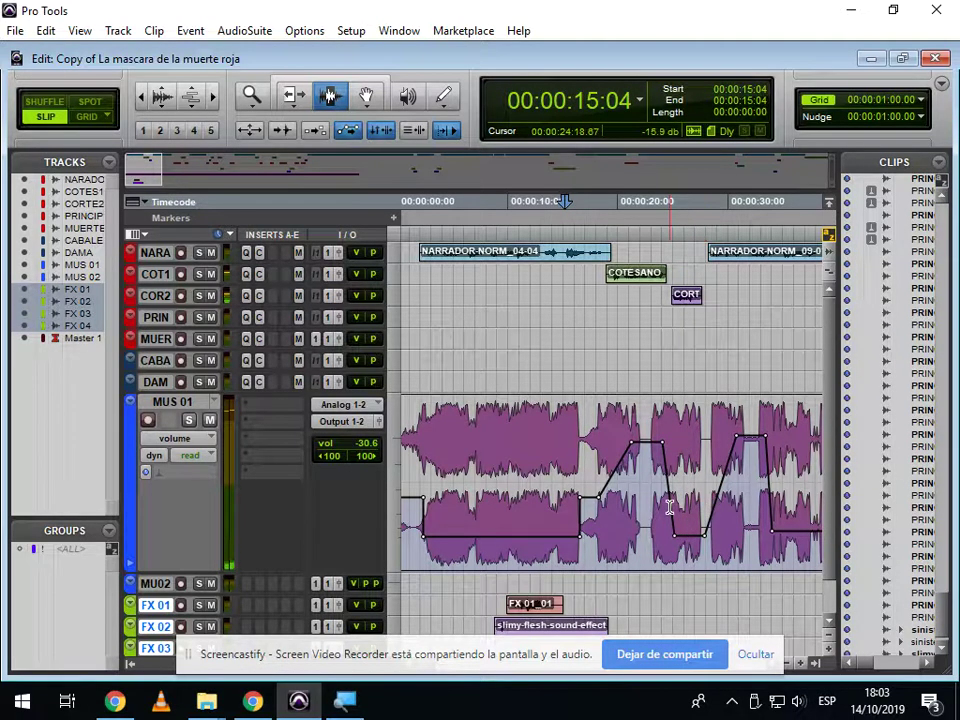
- Open the Mix window to watch the MUS 01 fader follow the automation from 00:00:23:22, and close it
key(ctrl+bracketleft)
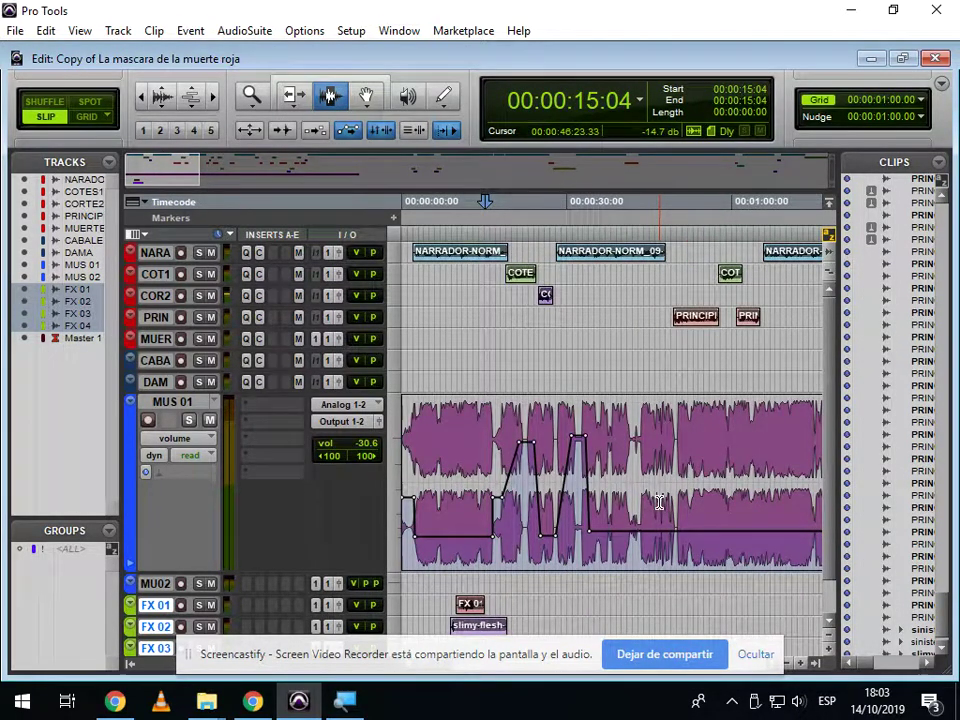
click(532, 505)
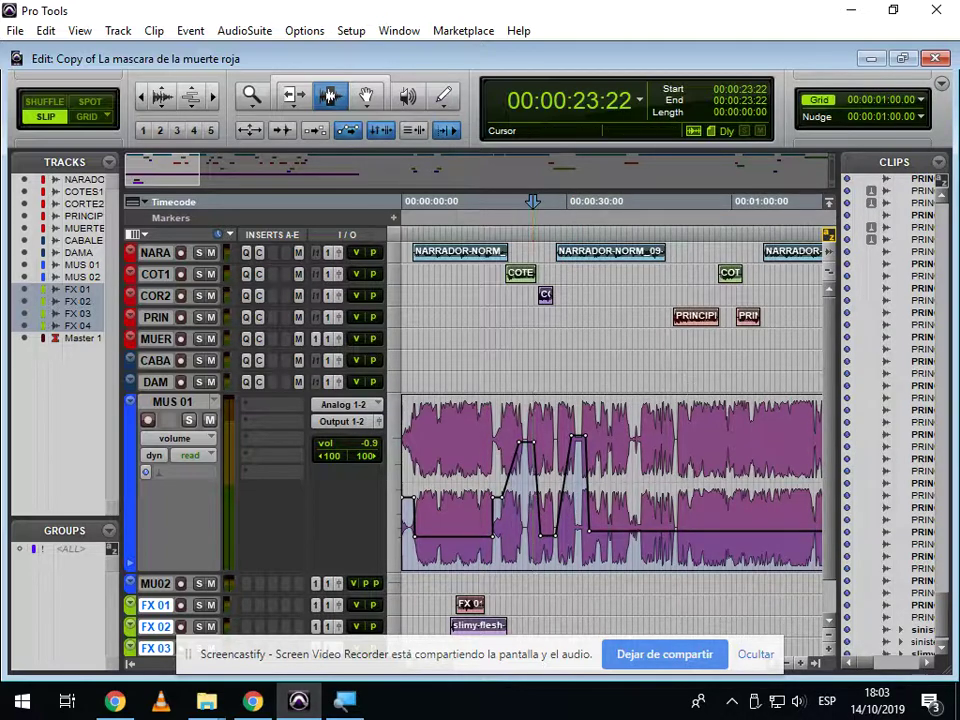
click(404, 34)
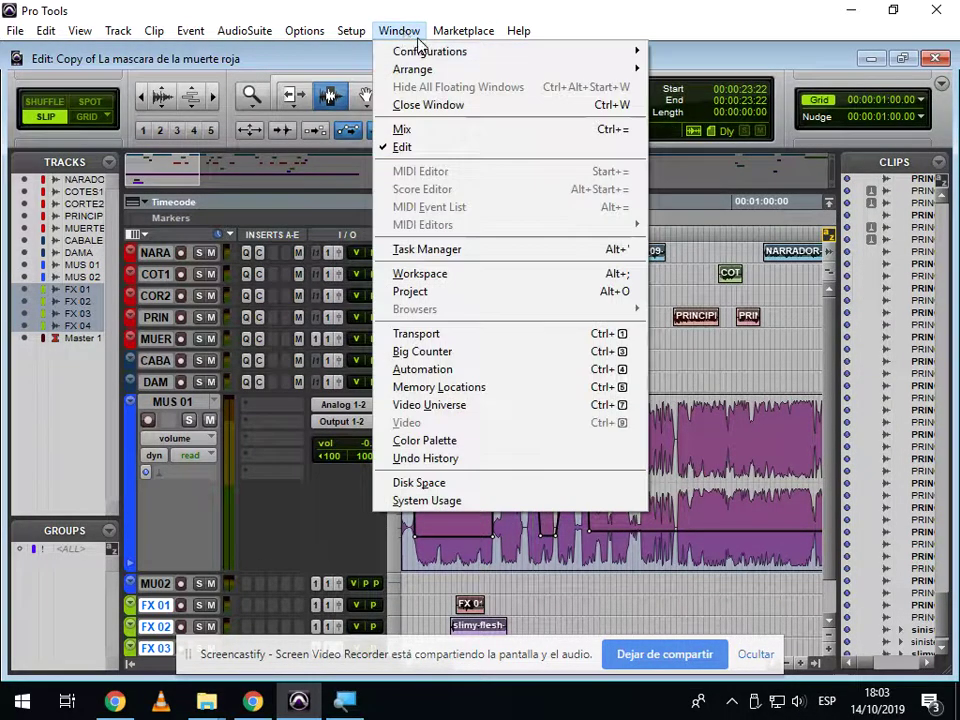
click(403, 130)
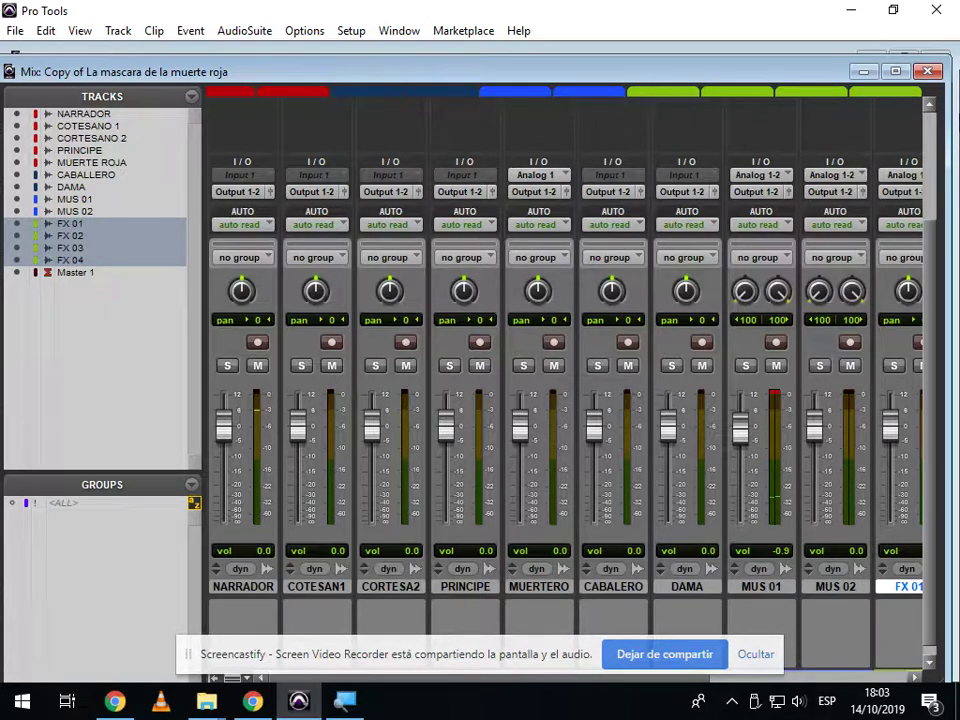
click(927, 71)
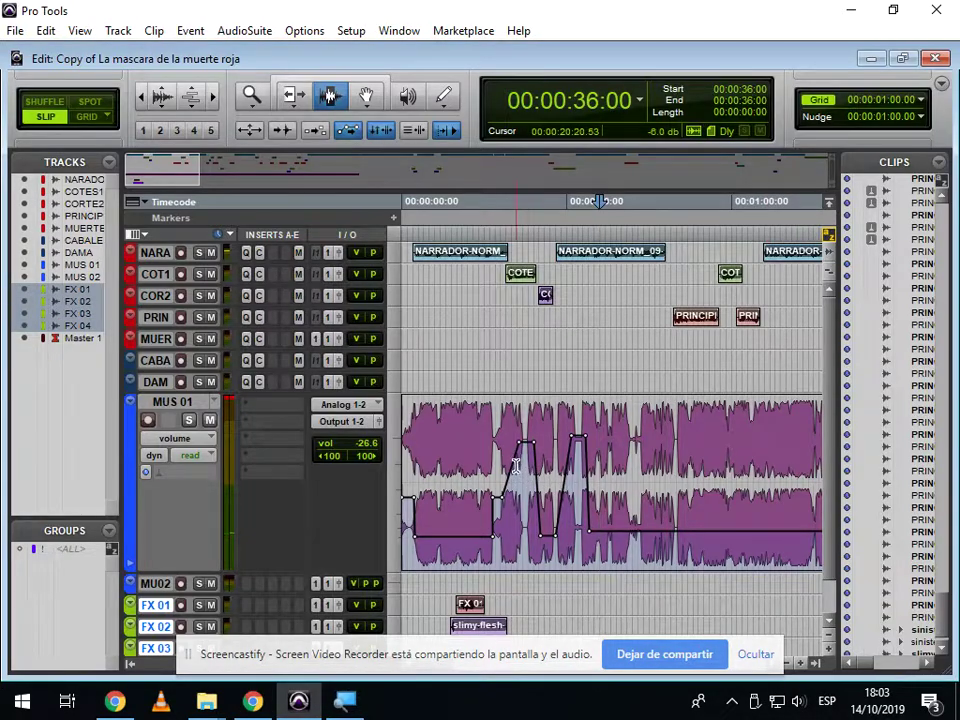
- Delete the volume breakpoints of both rises and dips on MUS 01, clearing the range from 00:00:17:10 to 00:00:43:17
click(366, 95)
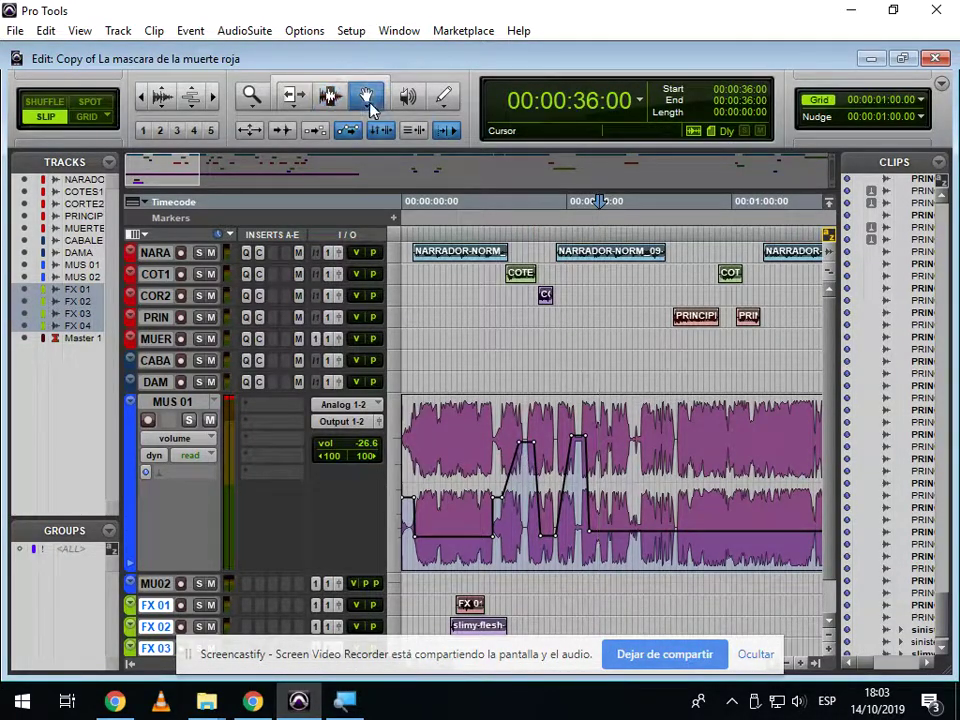
alt+click(524, 443)
key(F7)
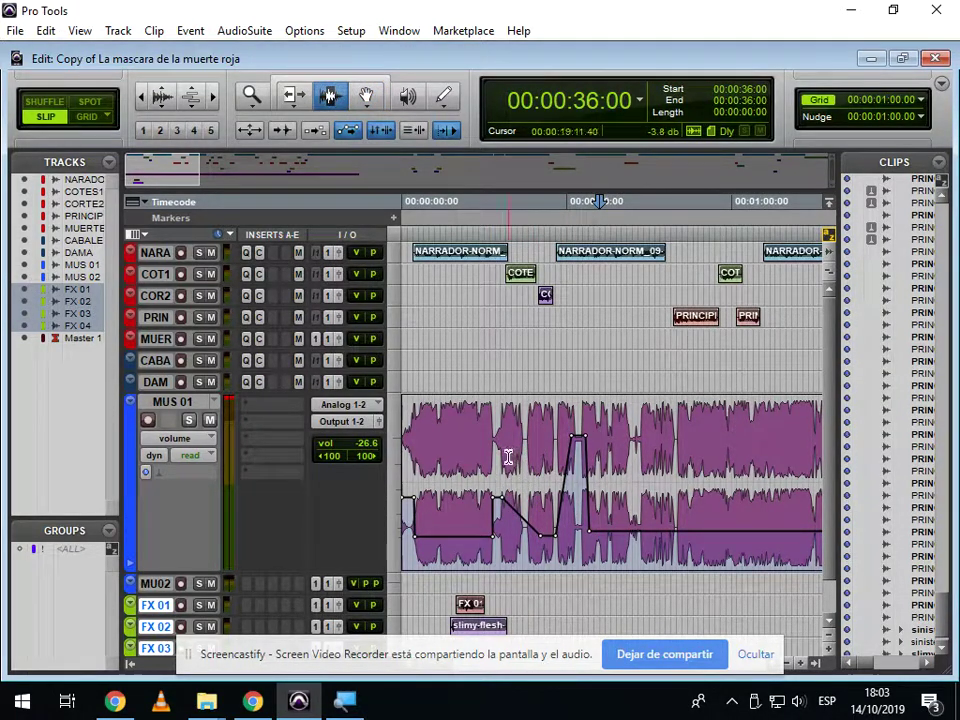
drag(500, 457, 641, 447)
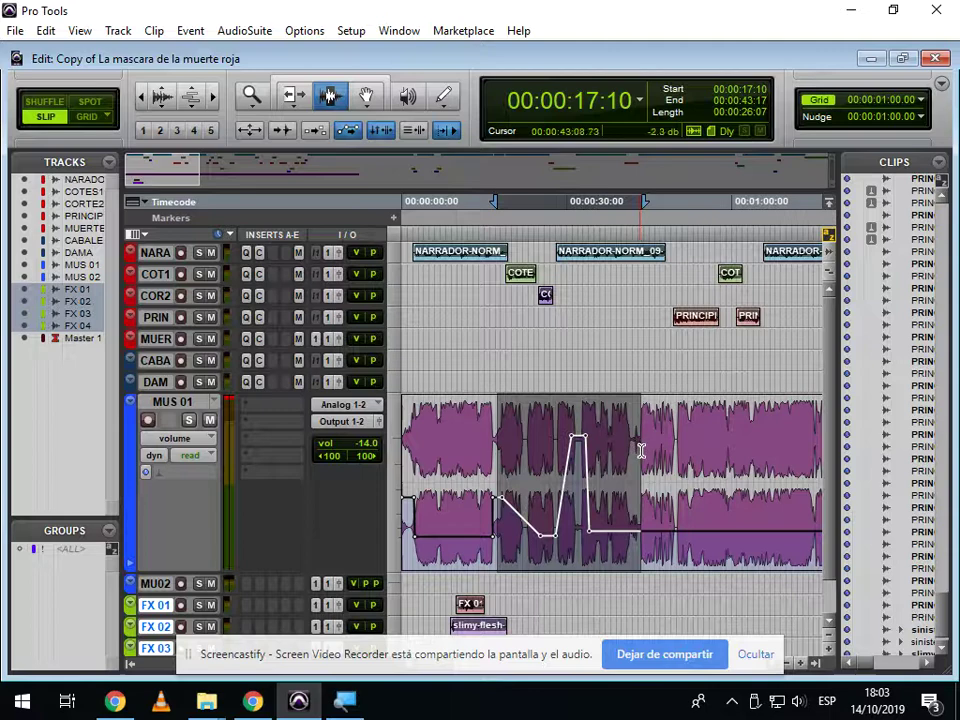
key(Delete)
drag(521, 463, 697, 460)
click(584, 461)
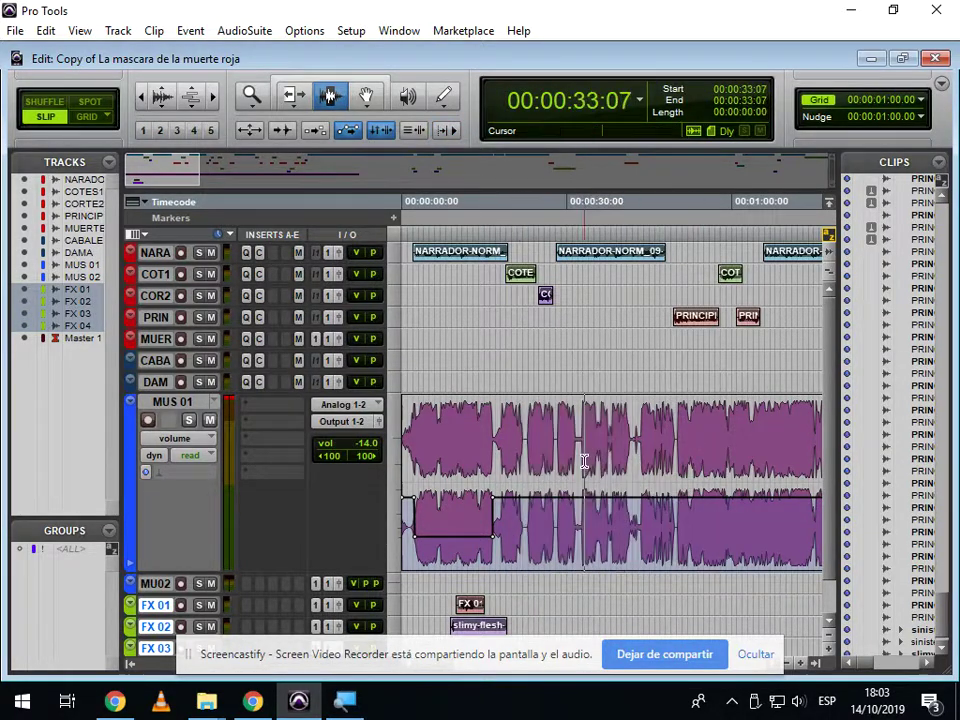
- Switch MUS 01 to the waveform view and delete the music between 00:00:22:13 and 00:01:07:18
click(205, 444)
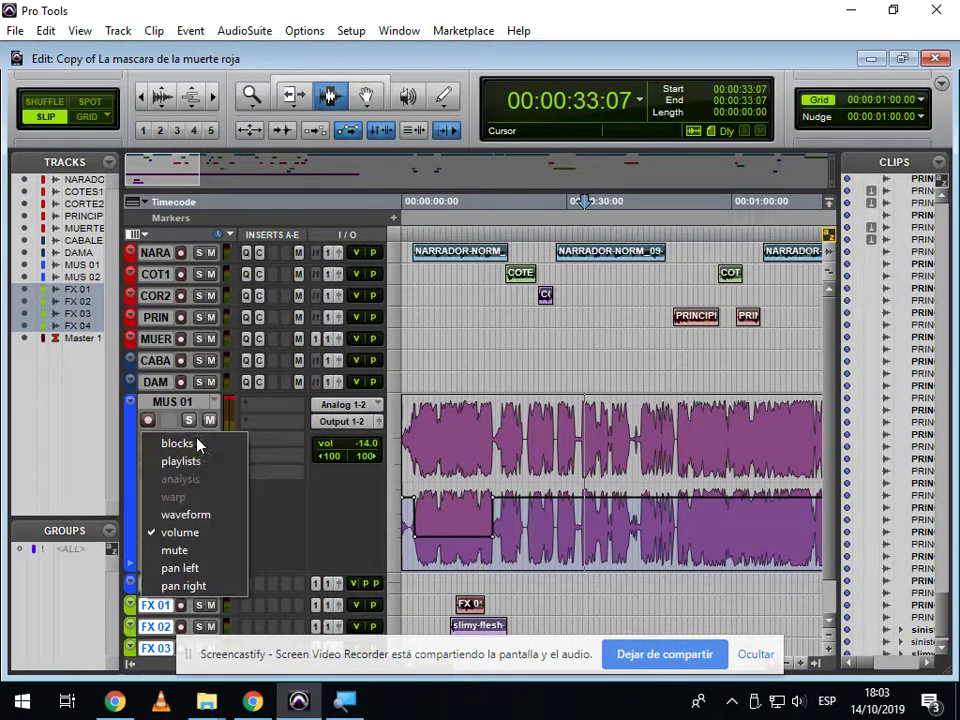
click(208, 514)
click(525, 481)
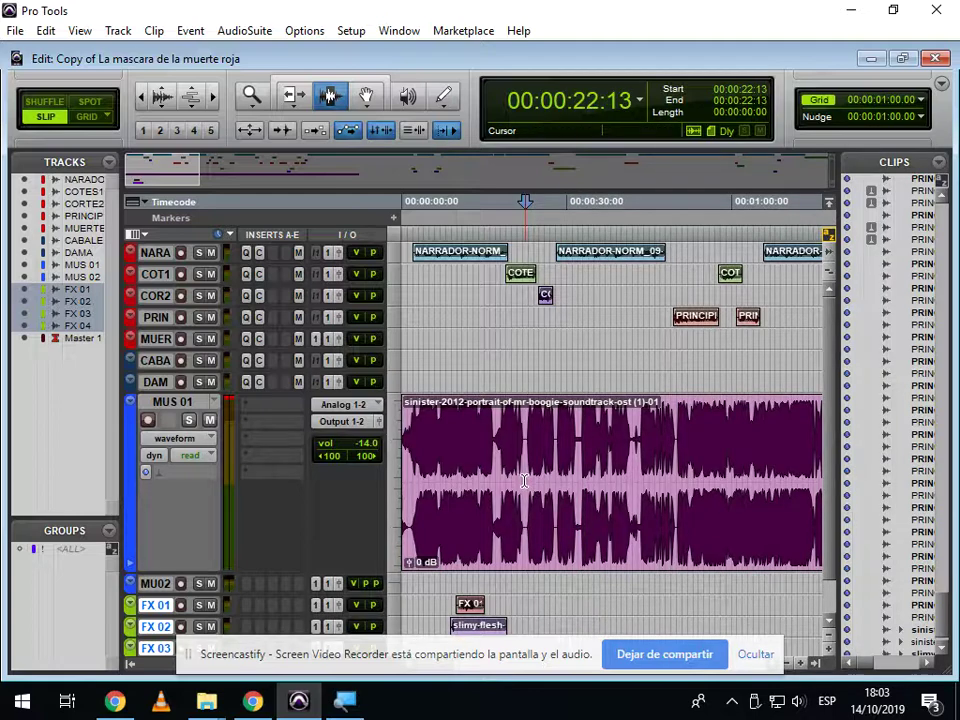
drag(522, 479, 771, 486)
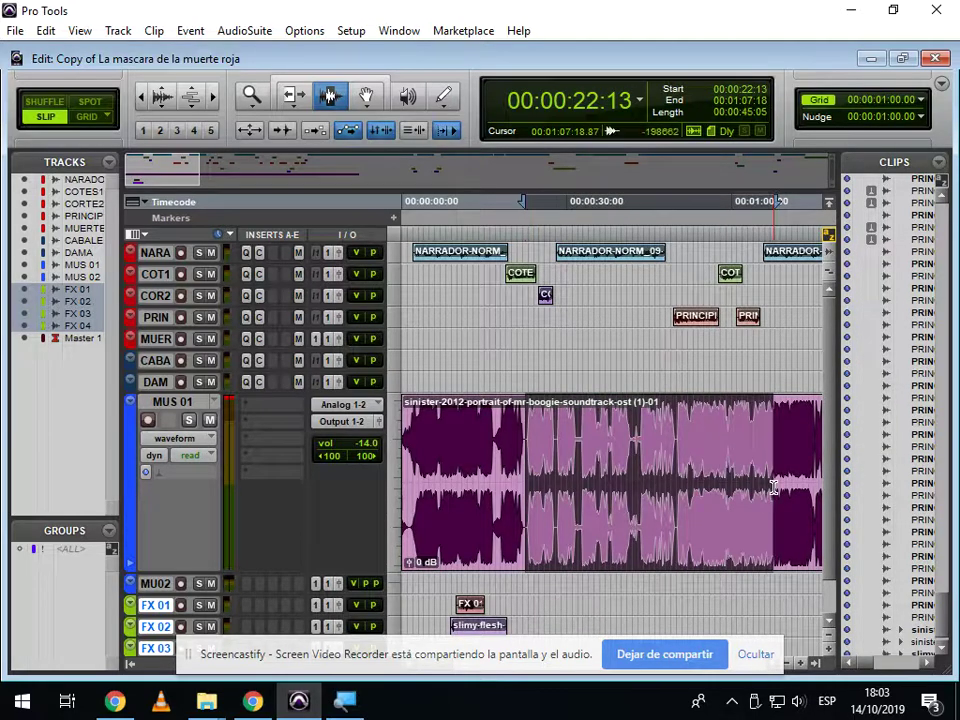
key(Delete)
- Delete the rest of the music clip on MUS 01 after 00:01:07:18
key(r)
key(r)
drag(480, 484, 758, 487)
key(Delete)
- Play the session from the start to hear the shortened music under the first narration
key(Return)
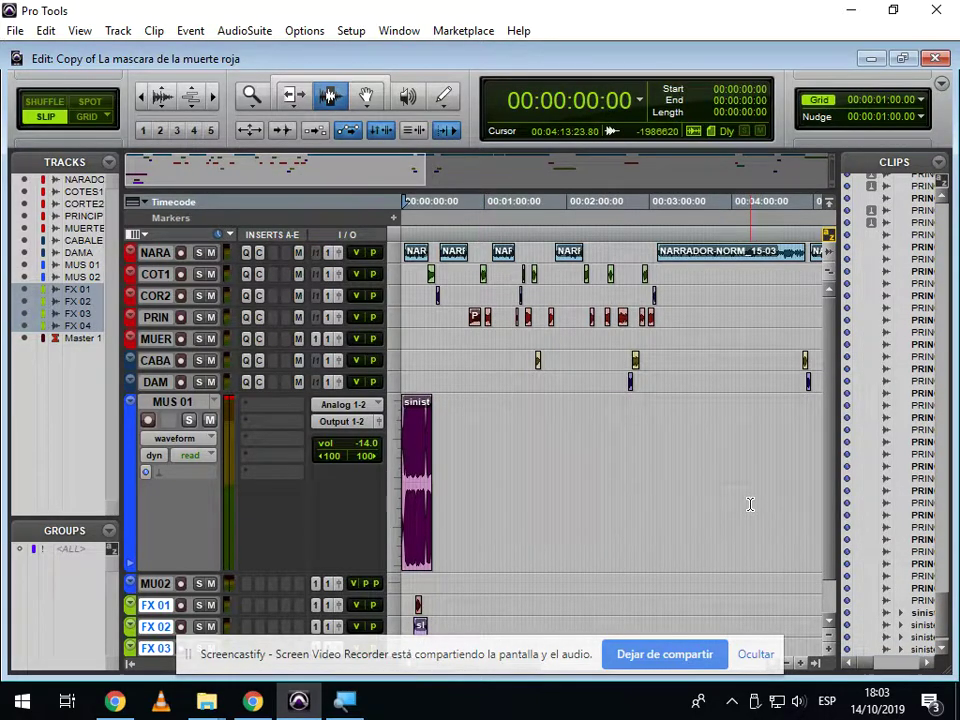
key(t)
key(t)
key(t)
key(t)
key(space)
key(r)
key(r)
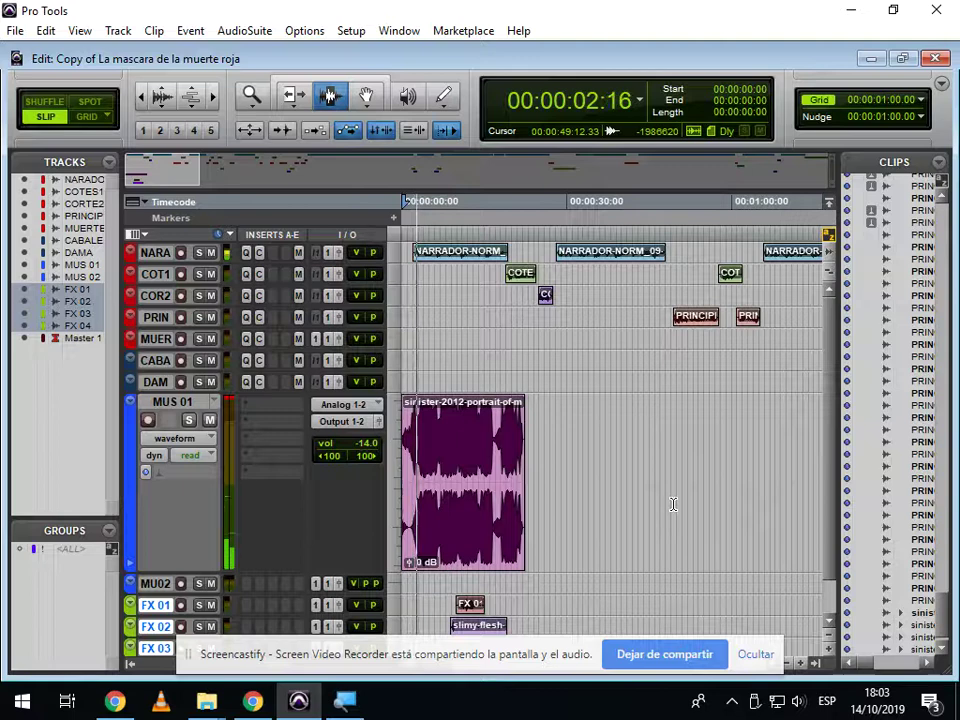
- Switch MUS 01 back to the volume view and stop playback at 00:00:08:00
click(175, 438)
click(180, 529)
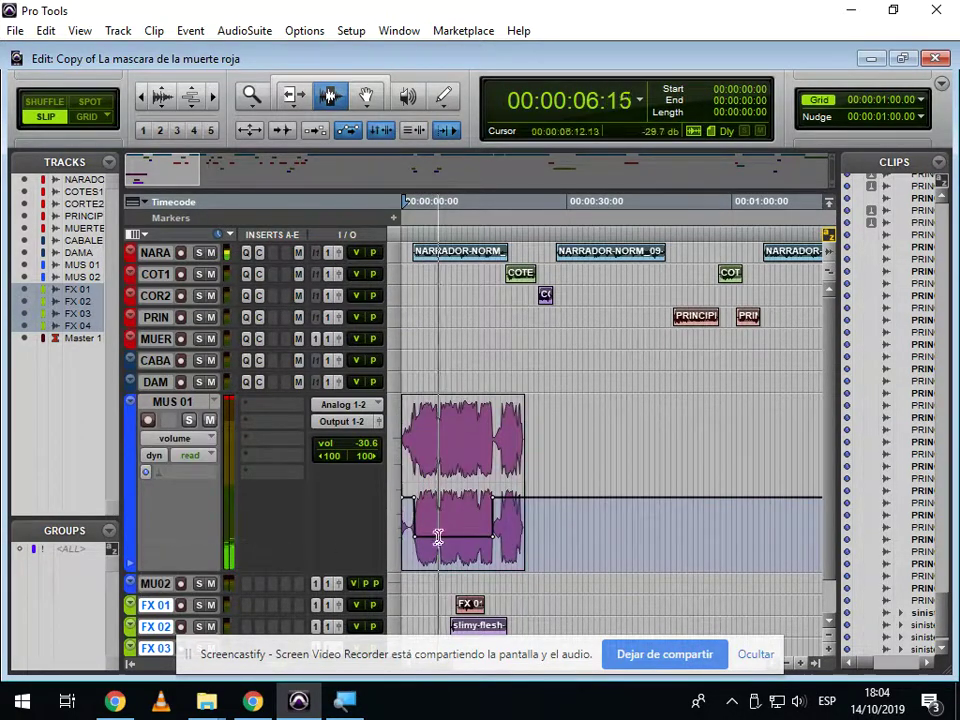
key(space)
key(space)
key(space)
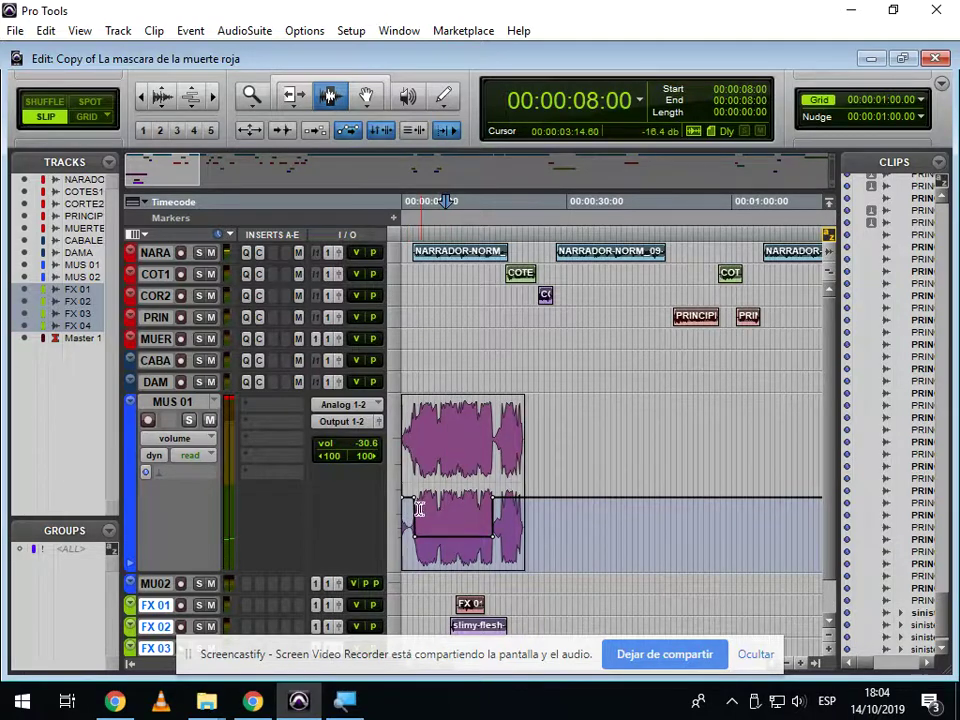
- Delete the volume automation points that dip the music on MUS 01 and switch the track to the waveform view
drag(407, 510, 505, 520)
key(Delete)
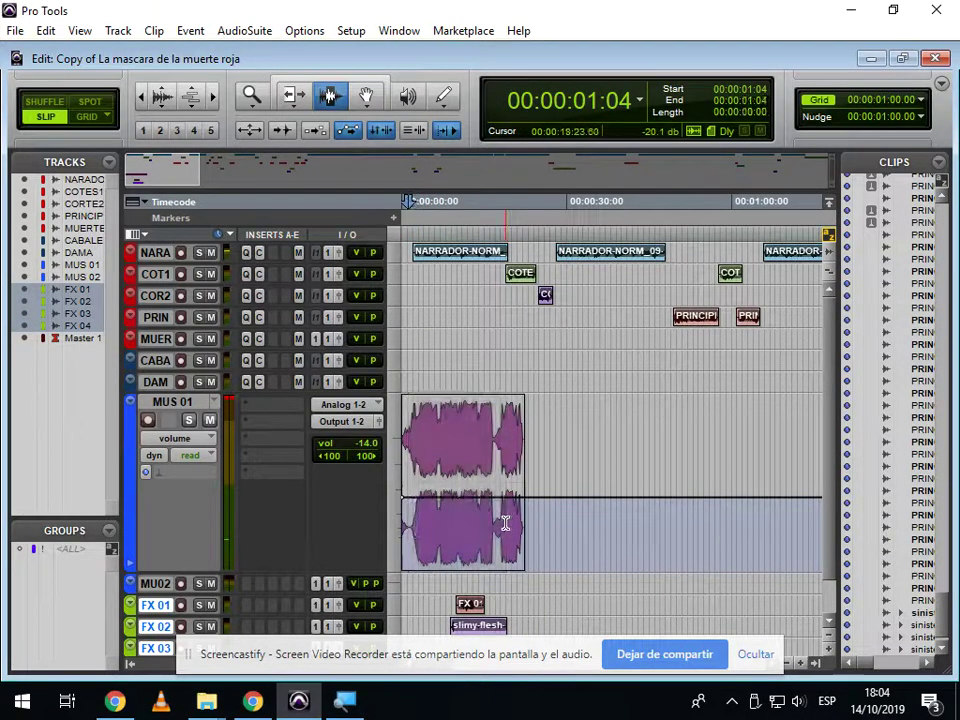
key(Return)
click(197, 439)
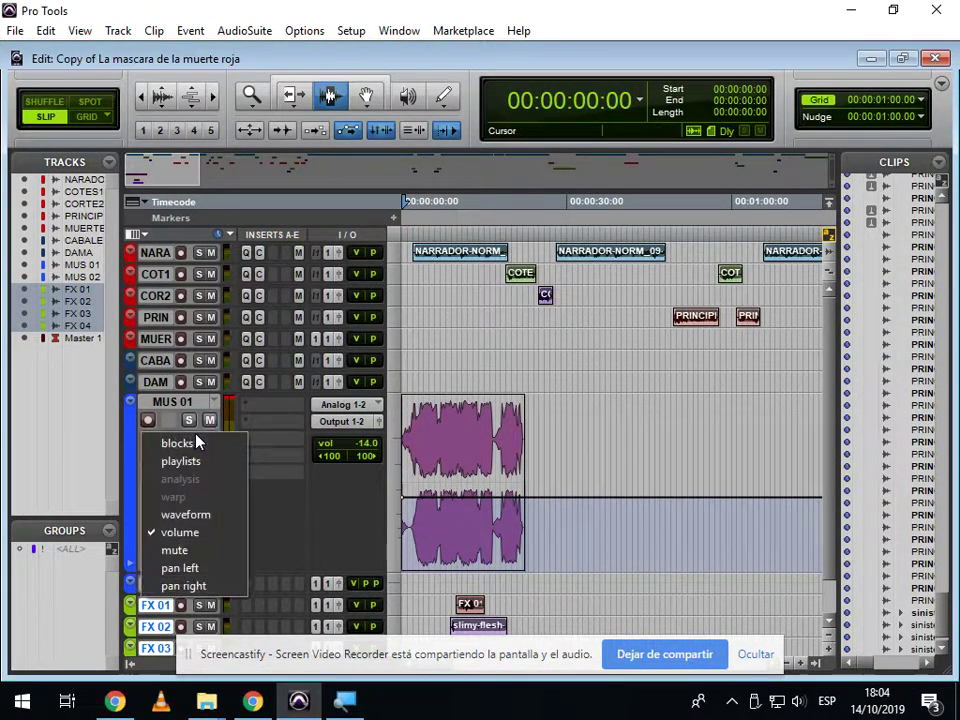
click(186, 514)
- Play the session from the start to check the music under the narration, and enlarge the FX 02 track
key(space)
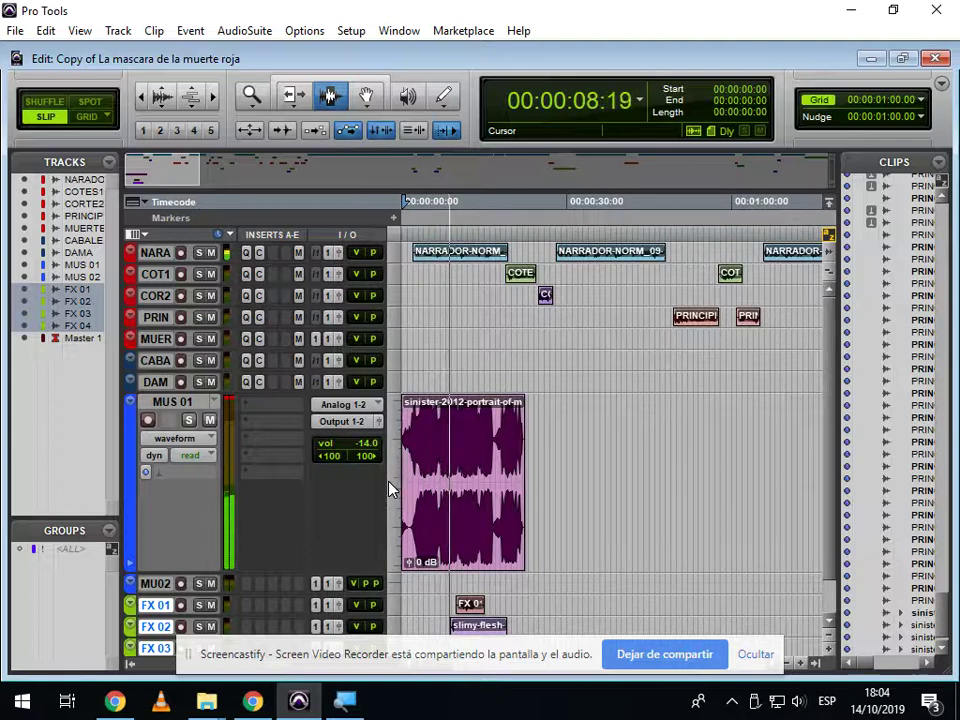
scroll(317, 568, down, 2)
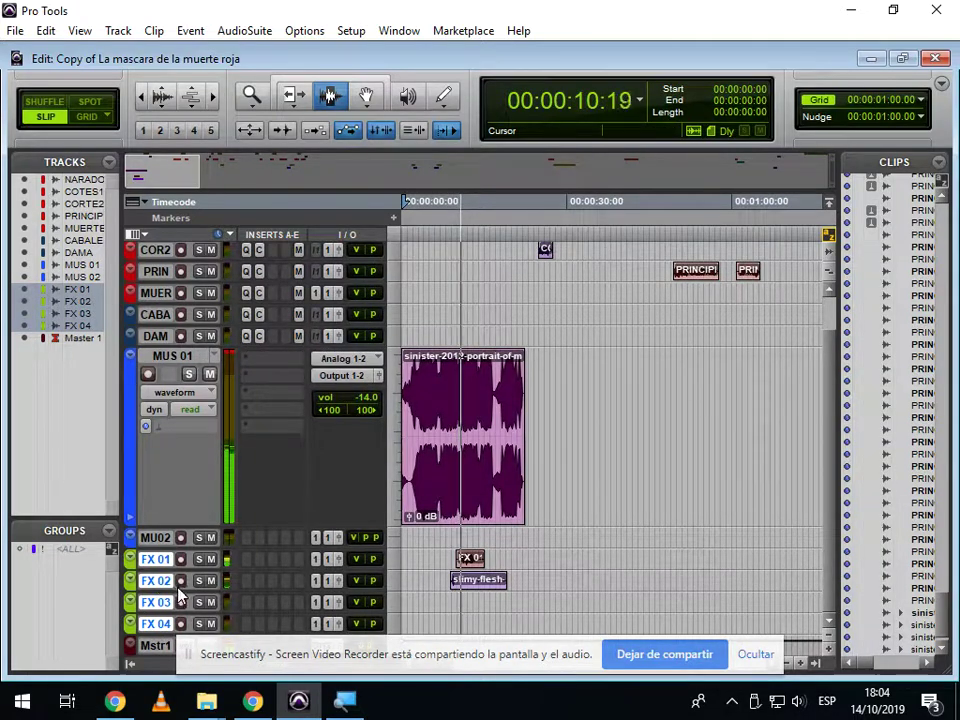
drag(181, 592, 181, 612)
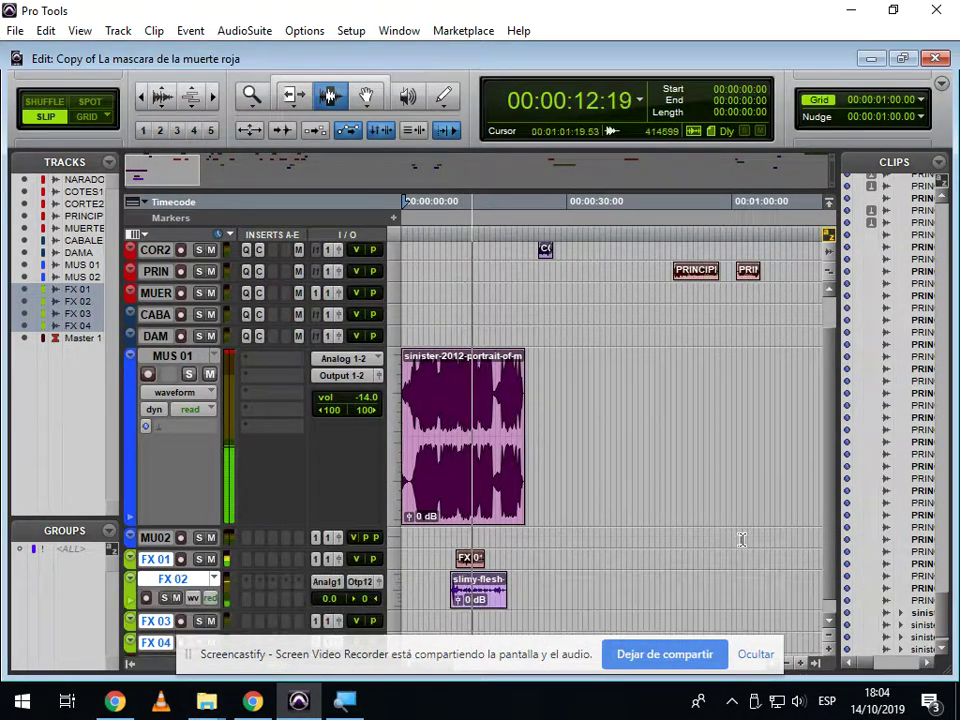
scroll(600, 560, down, 1)
key(space)
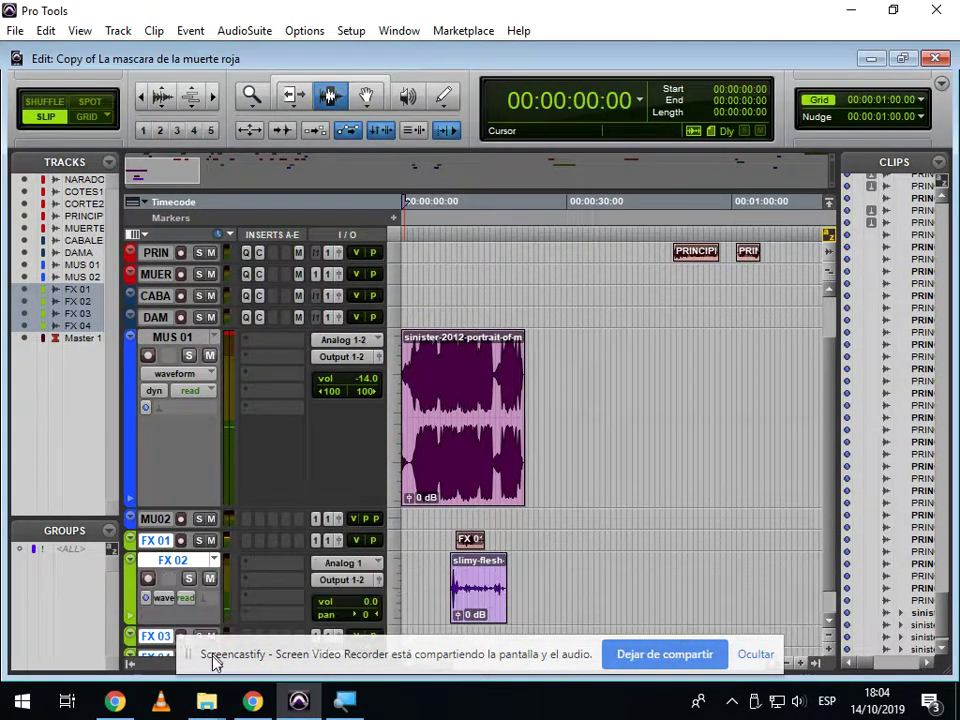
scroll(258, 588, down, 1)
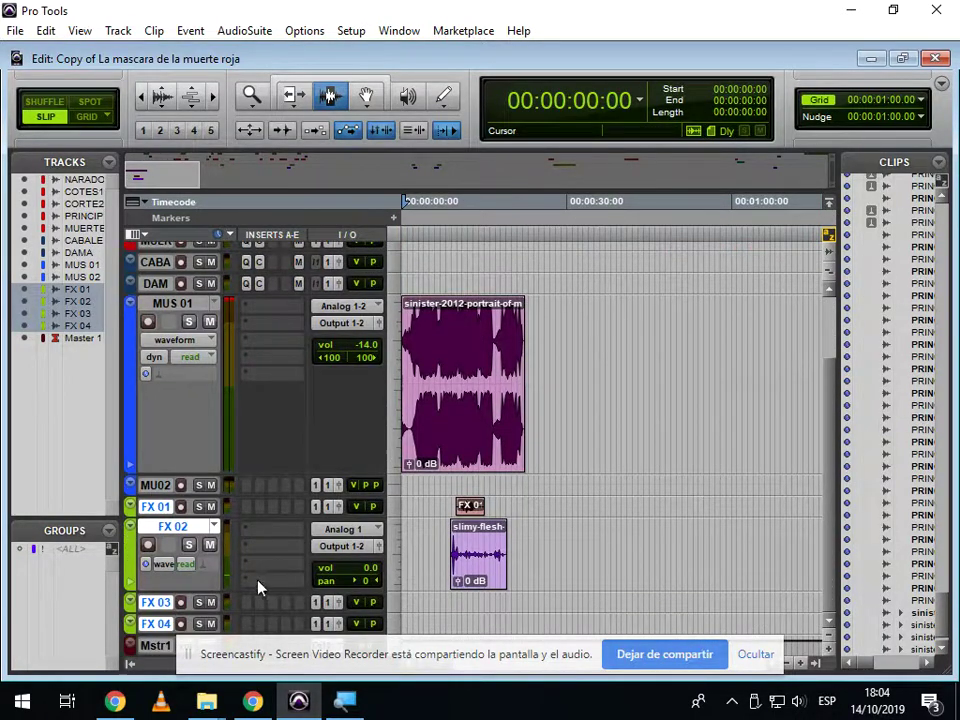
- Solo FX 02 and audition the slimy-flesh effect from 00:00:09:18, with the timeline magnified around the clip
click(189, 544)
double_click(455, 545)
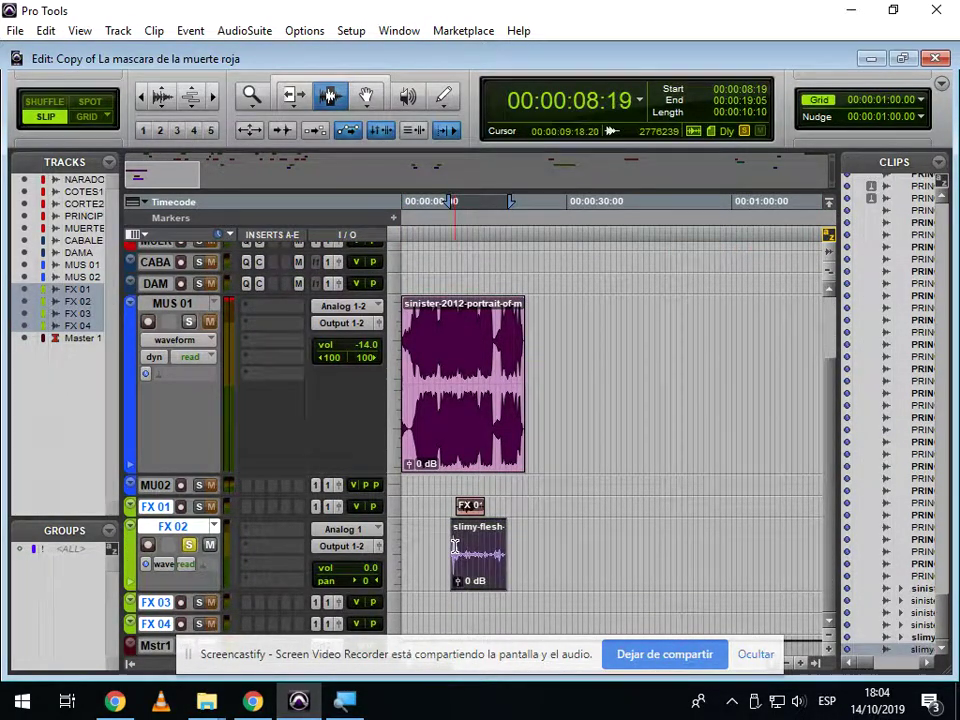
click(455, 545)
key(space)
key(ctrl+])
key(ctrl+])
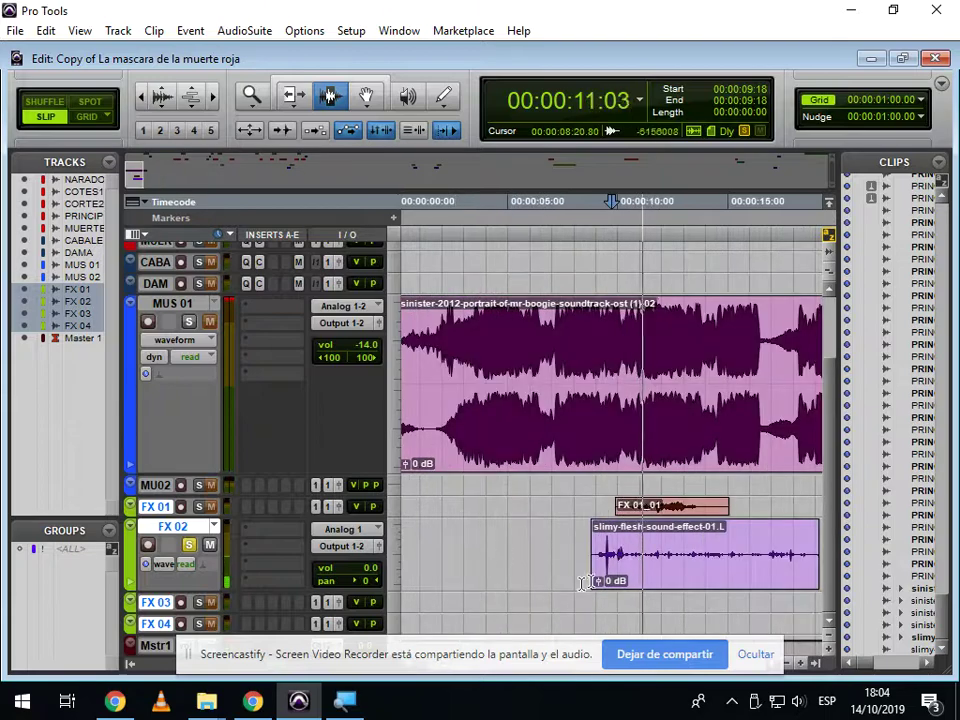
key(space)
- Open the FX 02 output fader window, move it clear of the clips and play the effect to check its level
click(378, 546)
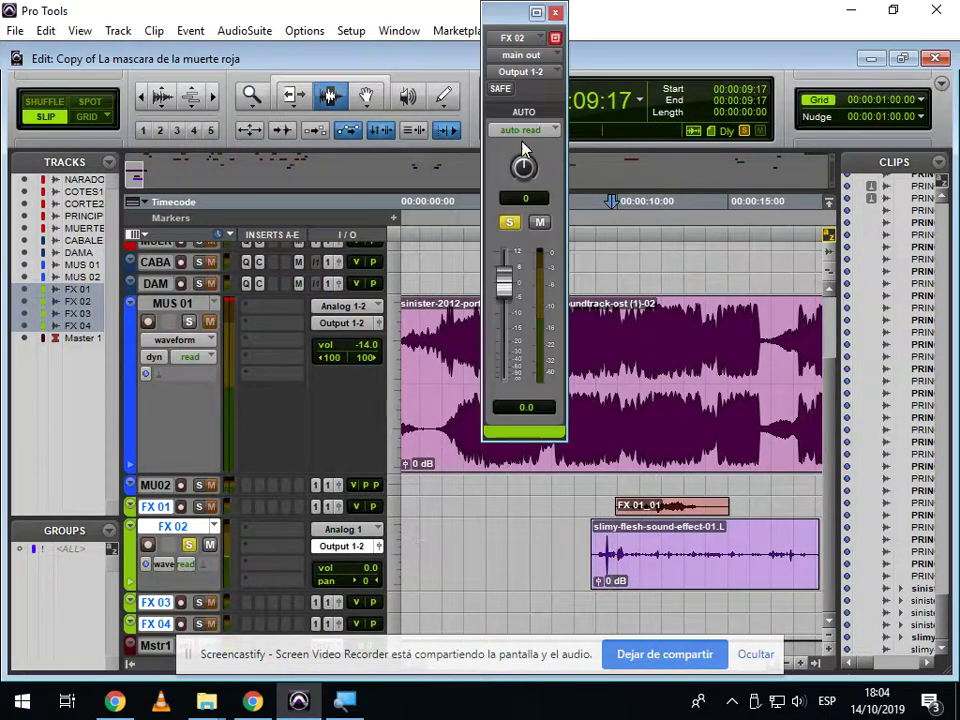
drag(511, 22, 184, 32)
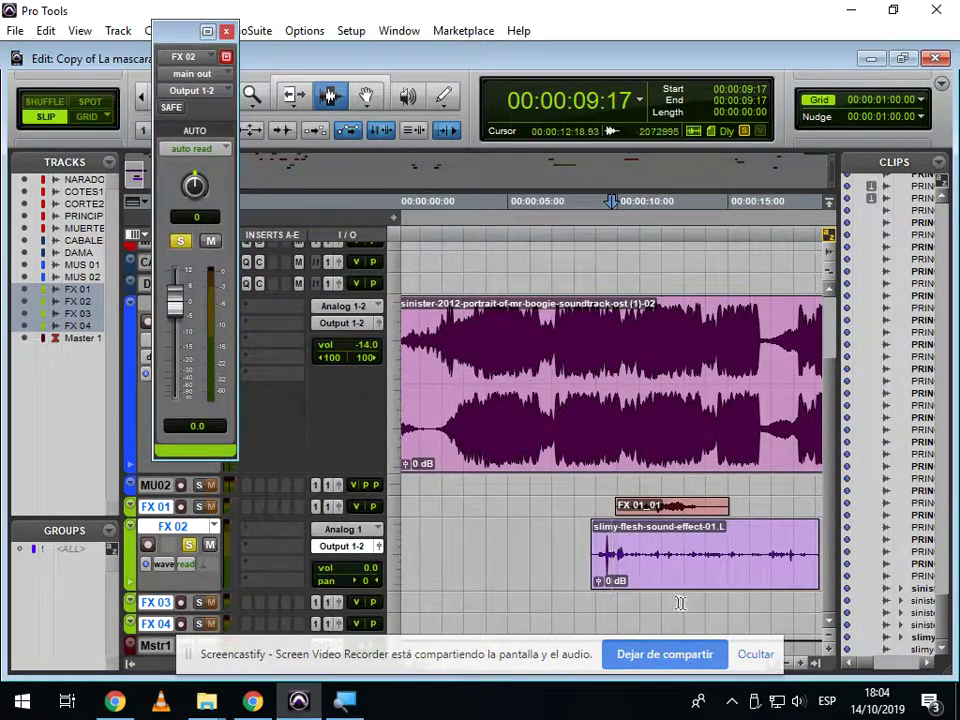
key(space)
key(space)
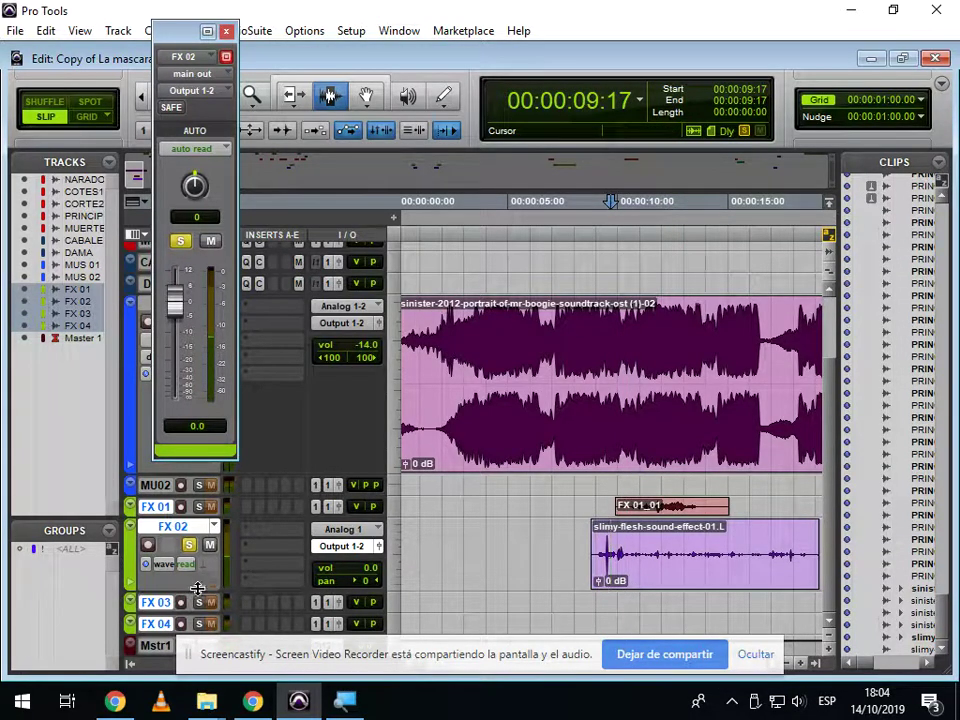
- Make the FX 02 track taller, raise the slimy-flesh clip gain to +6.4 dB and play the clip
drag(197, 588, 197, 622)
drag(598, 628, 600, 620)
key(space)
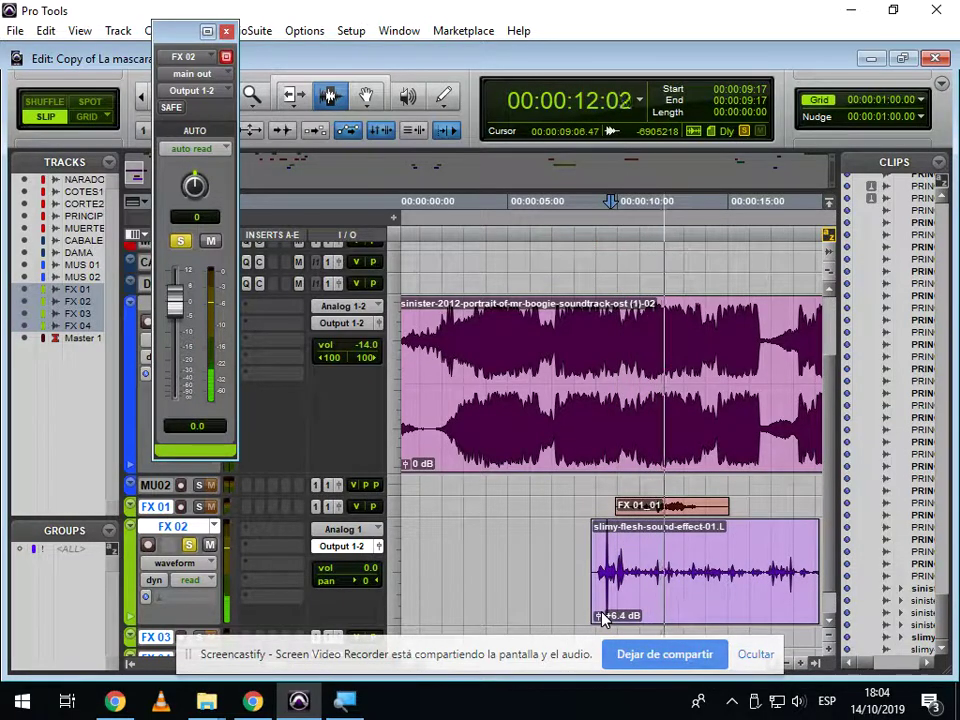
- Try the slimy-flesh clip on FX 02 with a clip gain of +35.0 dB and audition it
drag(602, 611, 599, 569)
key(space)
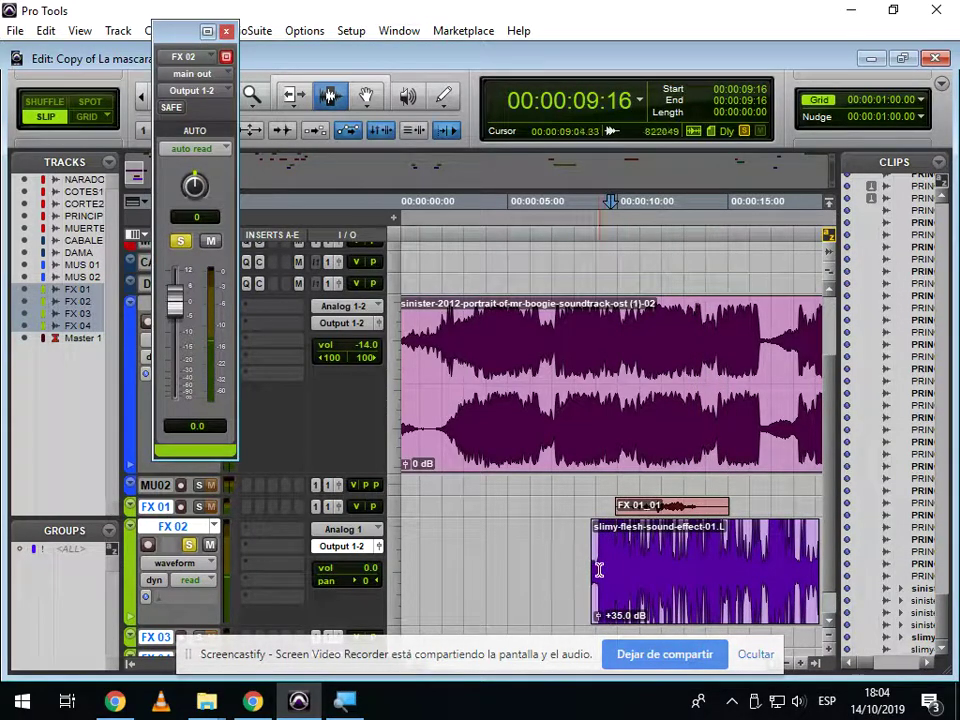
click(599, 569)
key(space)
key(space)
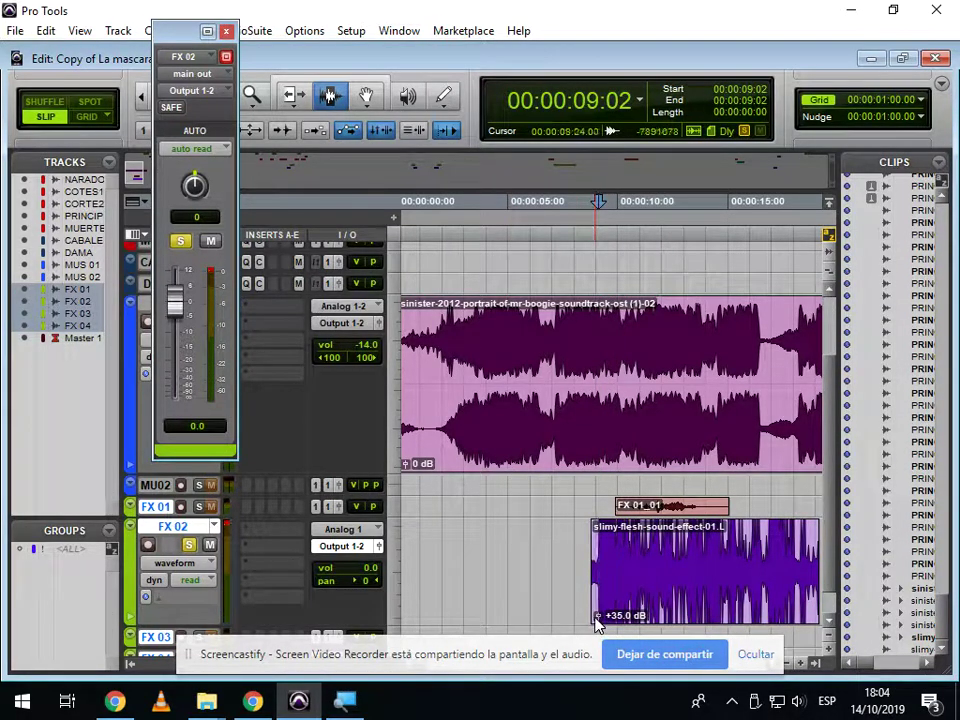
- Set the slimy-flesh clip gain to +3.1 dB, close the FX 02 fader window and take the track out of solo
drag(597, 624, 604, 619)
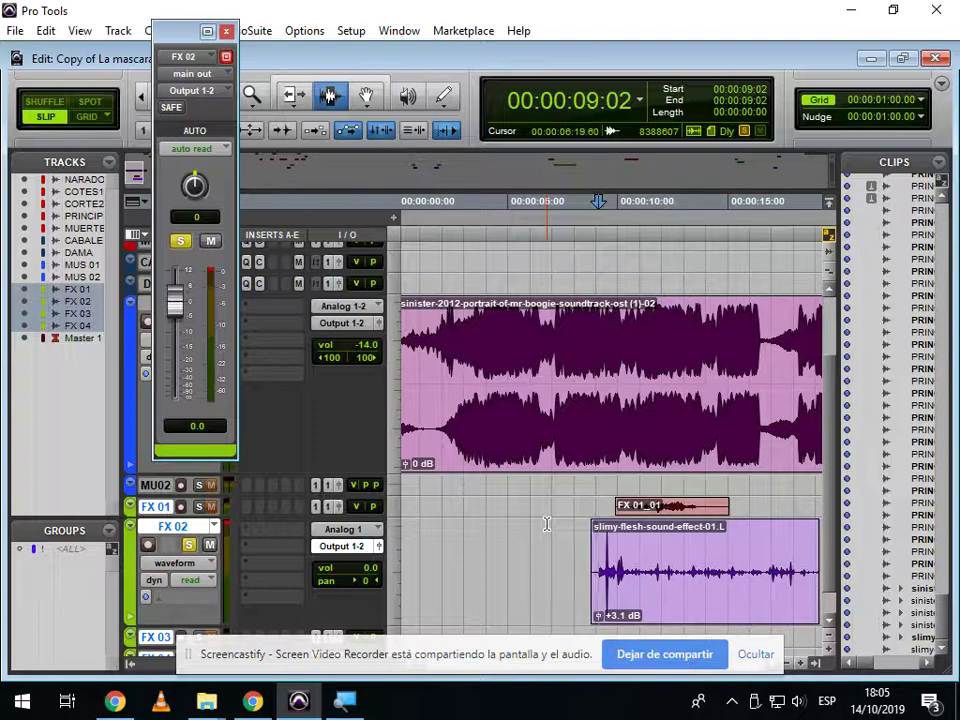
click(227, 32)
click(189, 545)
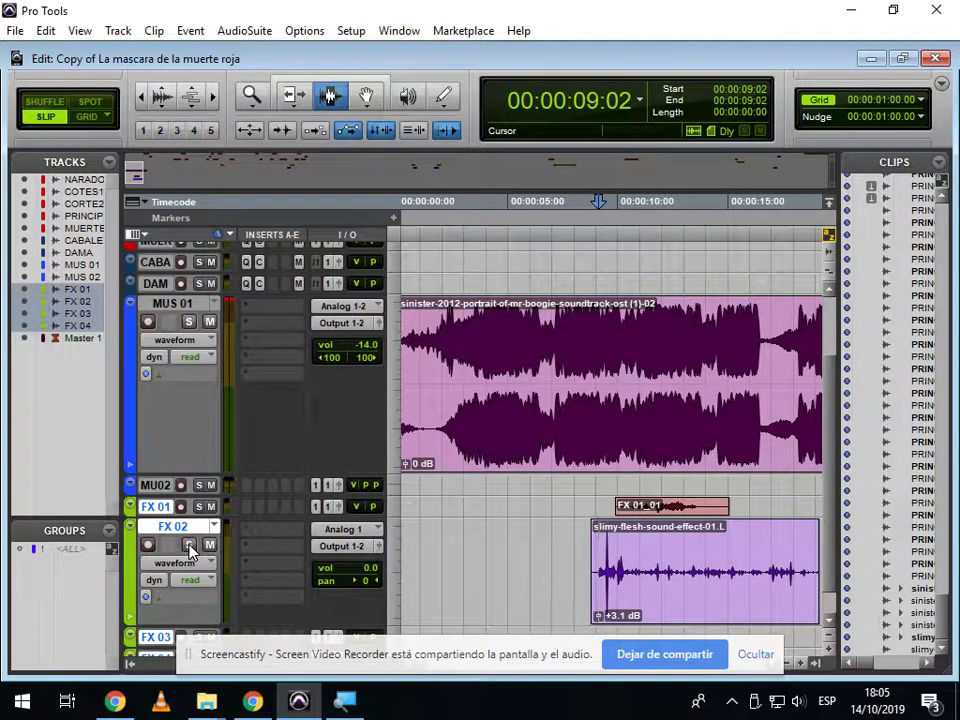